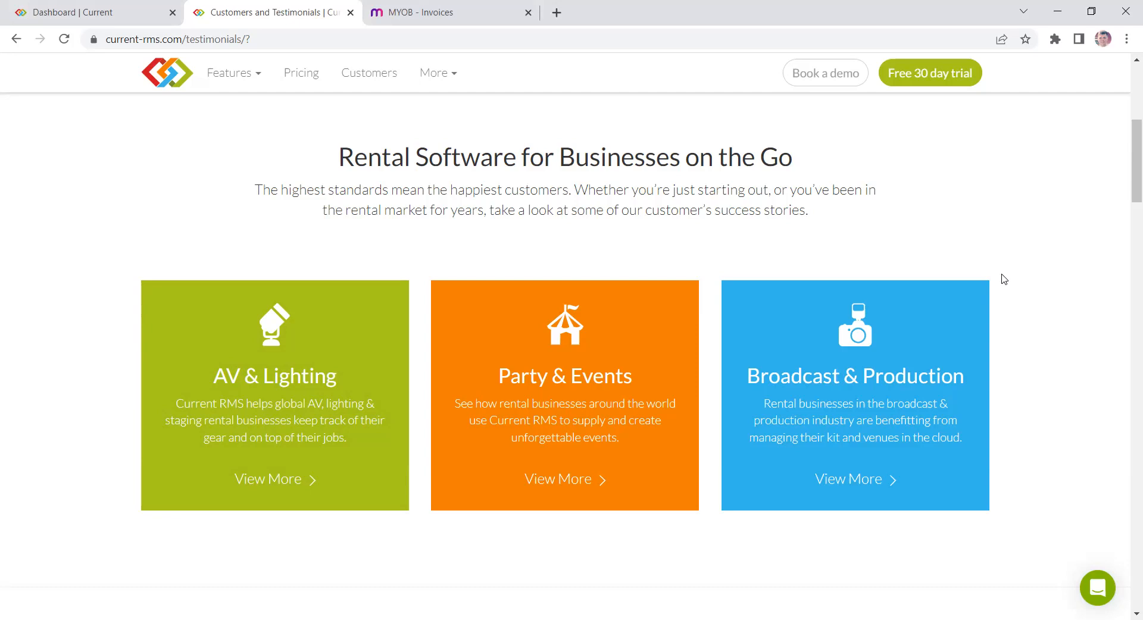
- Close the Customers and Testimonials tab and highlight the system subdomain in the dashboard's web address
{"action": "left_click", "coordinate": [351, 11]}
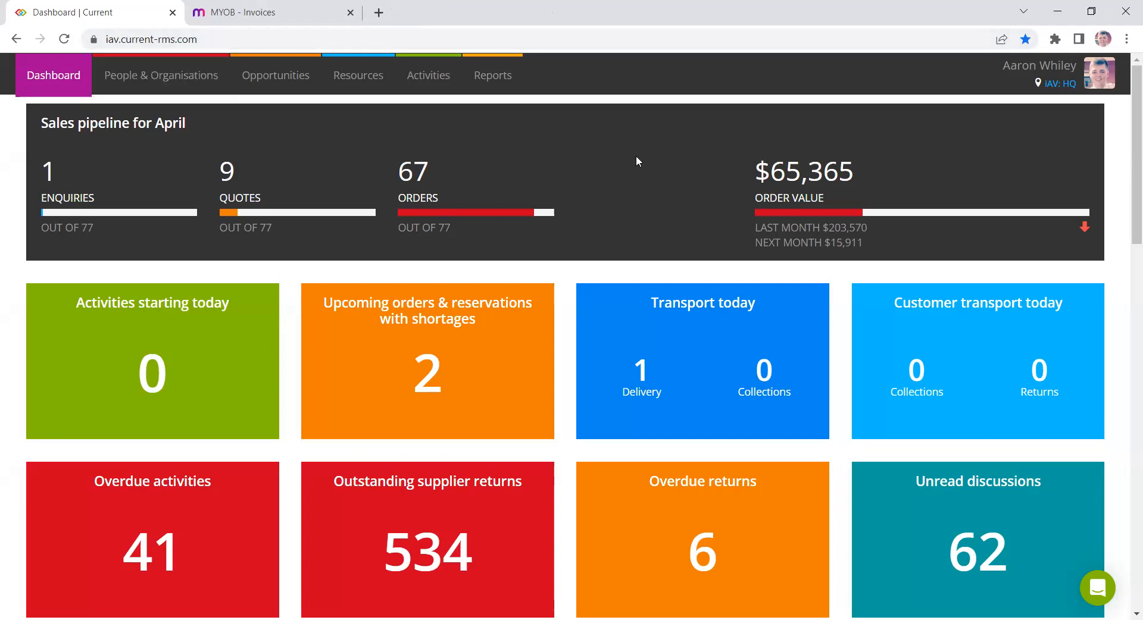
{"action": "double_click", "coordinate": [109, 39]}
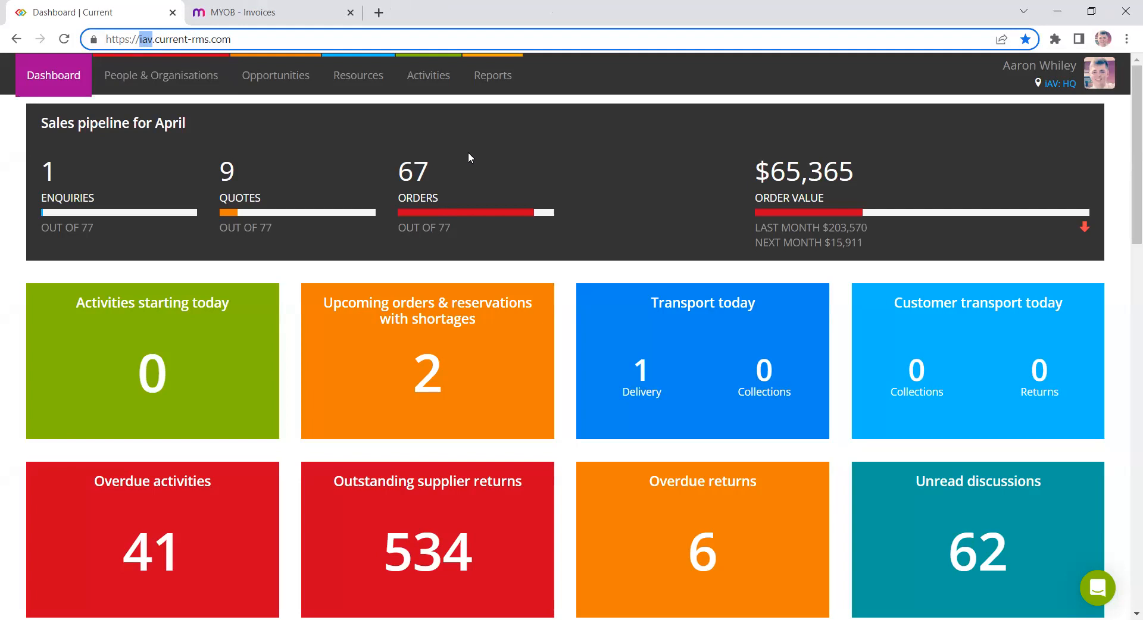
{"action": "left_click", "coordinate": [201, 153]}
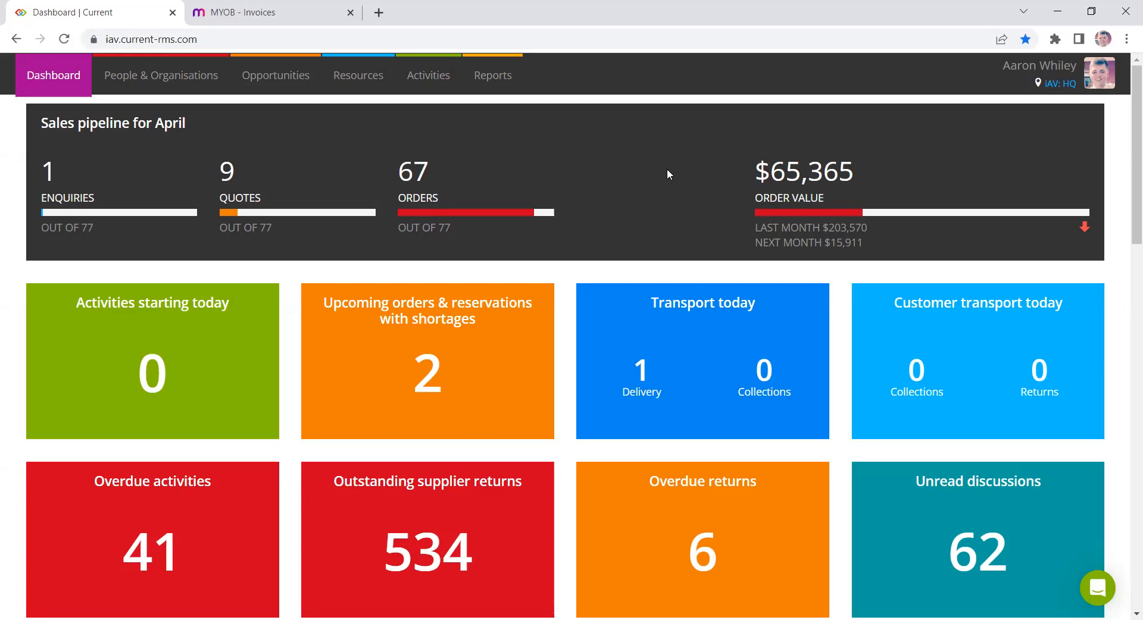
- Shrink the browser window to view the dashboard's mobile layout, scroll it, and maximize the window again
{"action": "left_click", "coordinate": [1093, 12]}
{"action": "scroll", "coordinate": [563, 274], "scroll_direction": "down", "scroll_amount": 5}
{"action": "scroll", "coordinate": [563, 279], "scroll_direction": "up", "scroll_amount": 1}
{"action": "scroll", "coordinate": [563, 283], "scroll_direction": "up", "scroll_amount": 4}
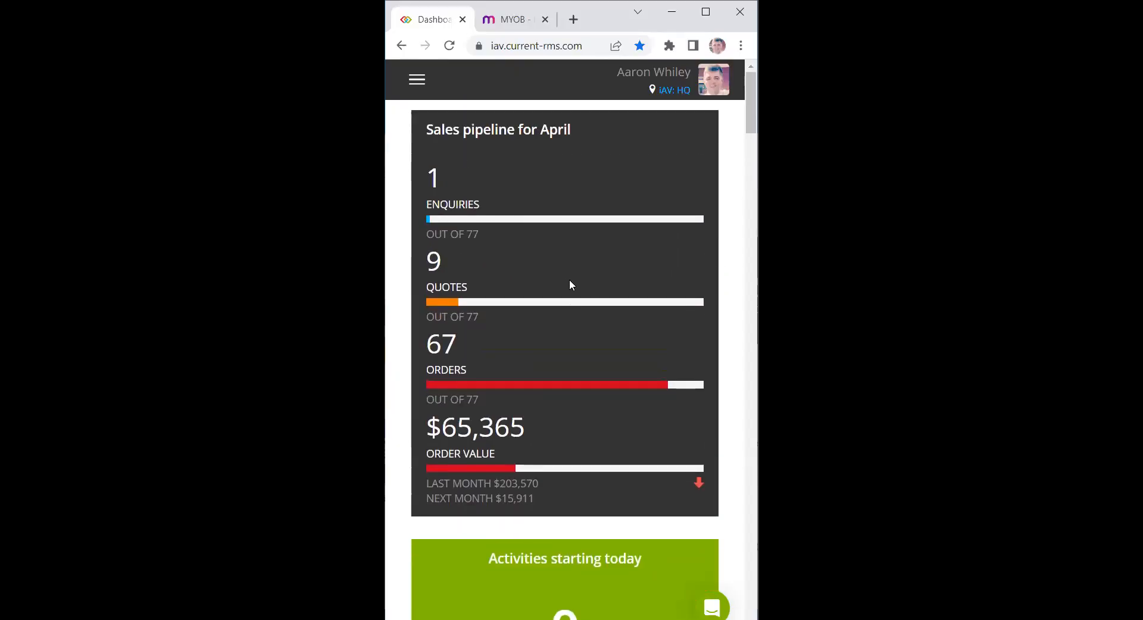
{"action": "left_click", "coordinate": [708, 14]}
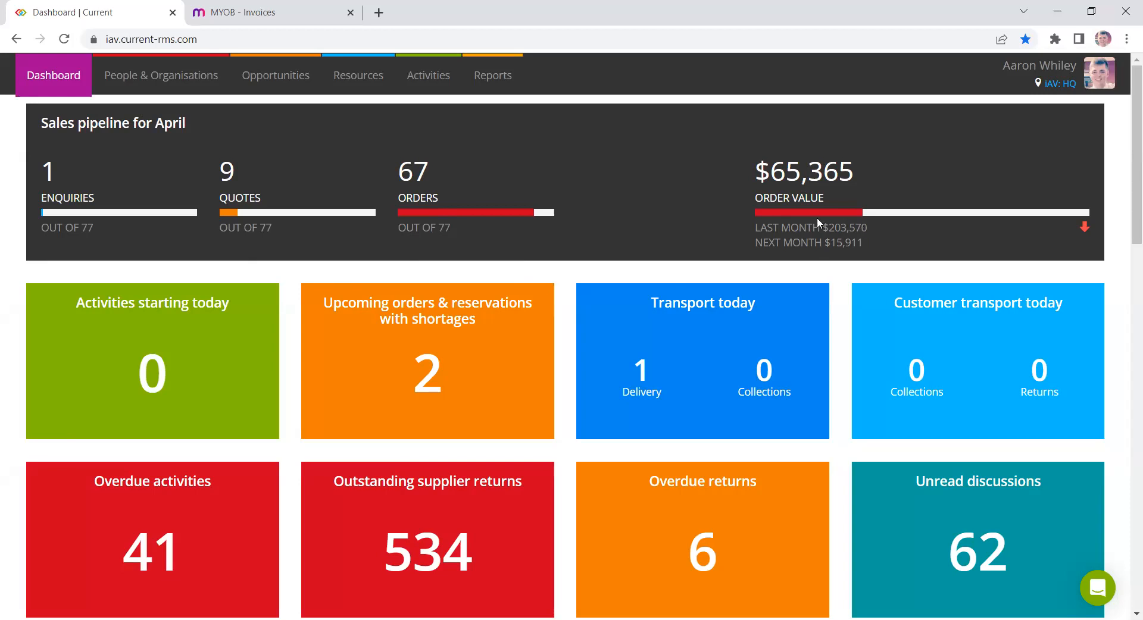
- Scroll through the dashboard tiles and the Deliveries and Collections for today chart
{"action": "scroll", "coordinate": [605, 191], "scroll_direction": "down", "scroll_amount": 1}
{"action": "scroll", "coordinate": [601, 189], "scroll_direction": "down", "scroll_amount": 1}
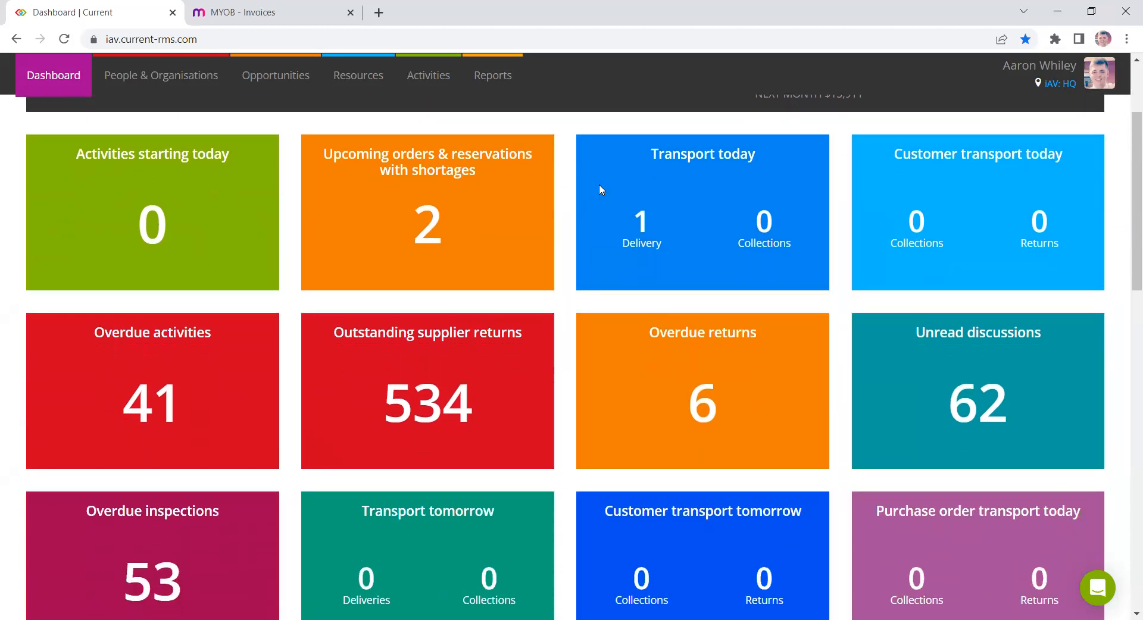
{"action": "left_click_drag", "start_coordinate": [1126, 227], "coordinate": [1125, 232]}
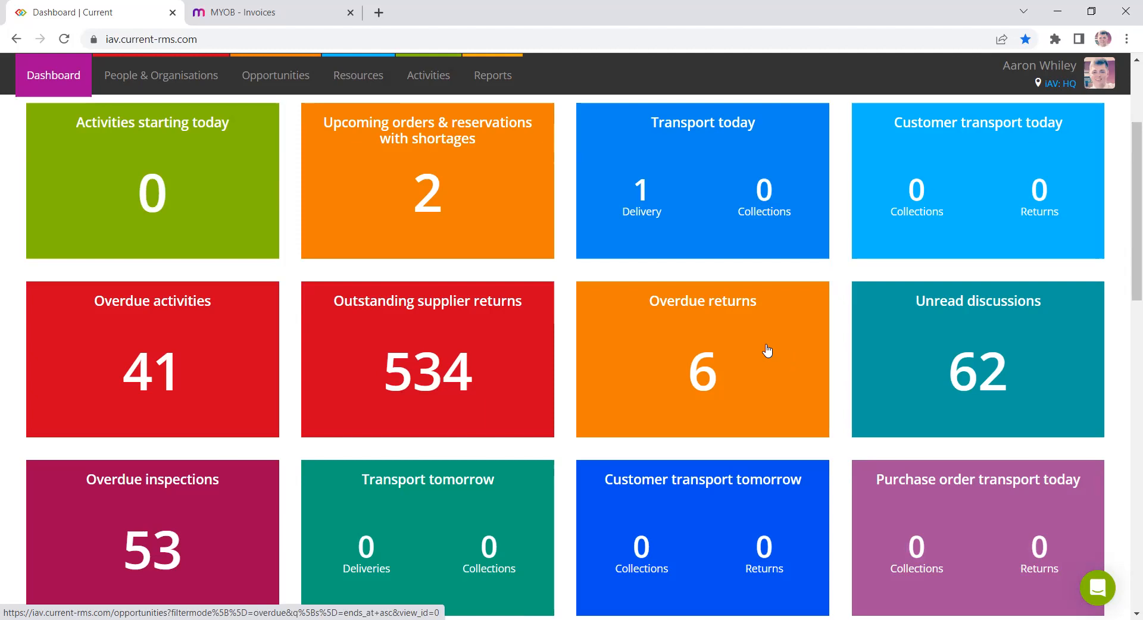
{"action": "scroll", "coordinate": [718, 280], "scroll_direction": "up", "scroll_amount": 1}
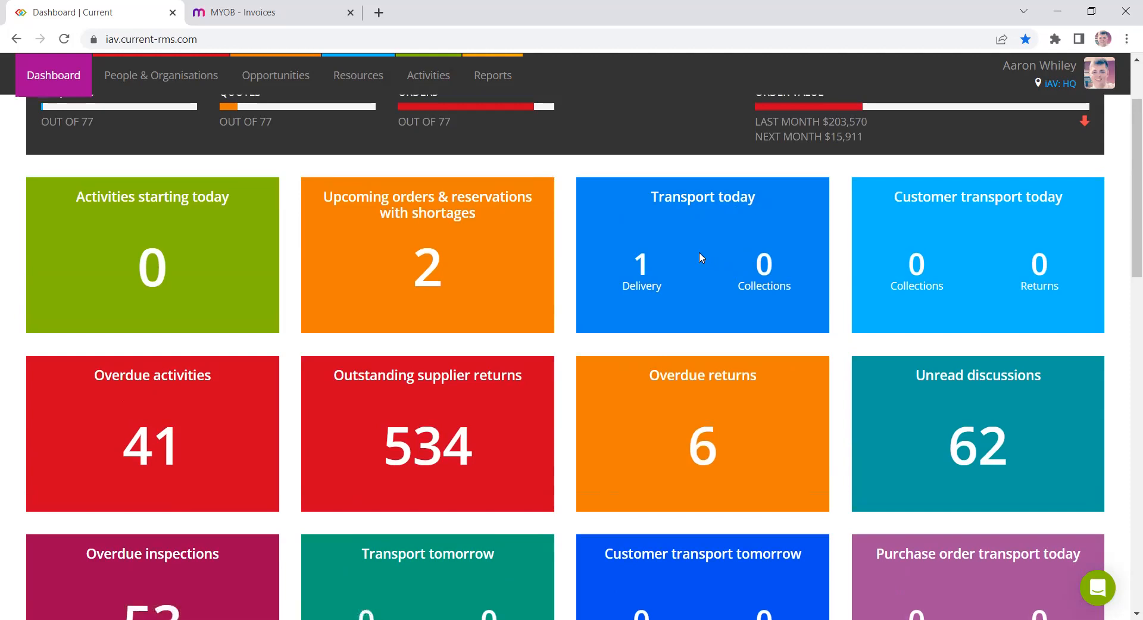
{"action": "scroll", "coordinate": [595, 286], "scroll_direction": "down", "scroll_amount": 3}
{"action": "scroll", "coordinate": [594, 286], "scroll_direction": "down", "scroll_amount": 10}
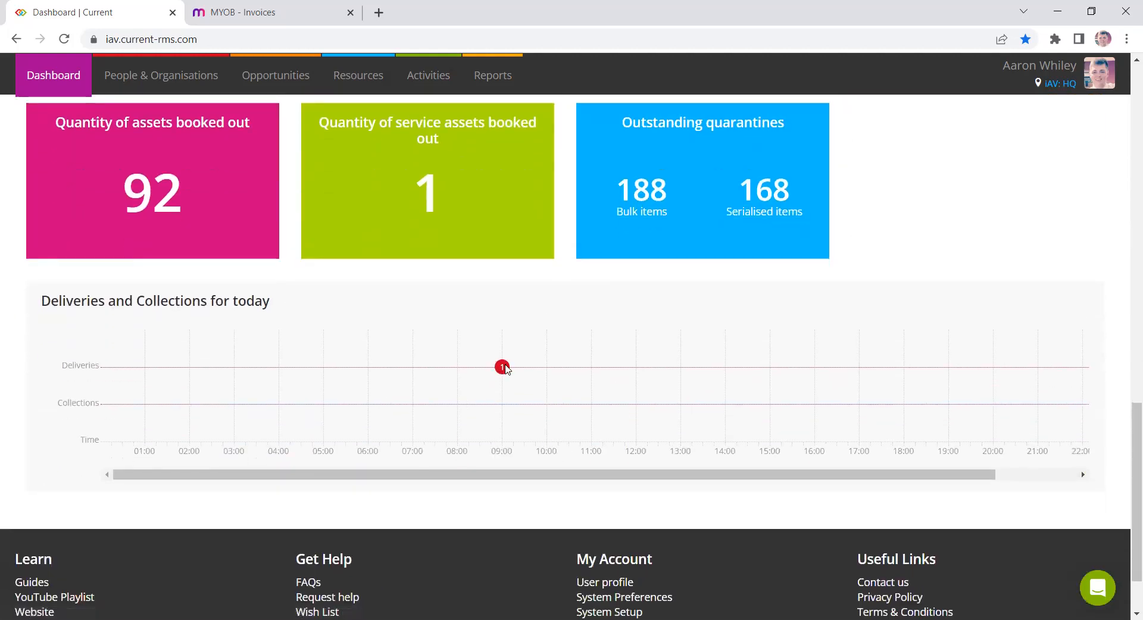
{"action": "mouse_move", "coordinate": [504, 368]}
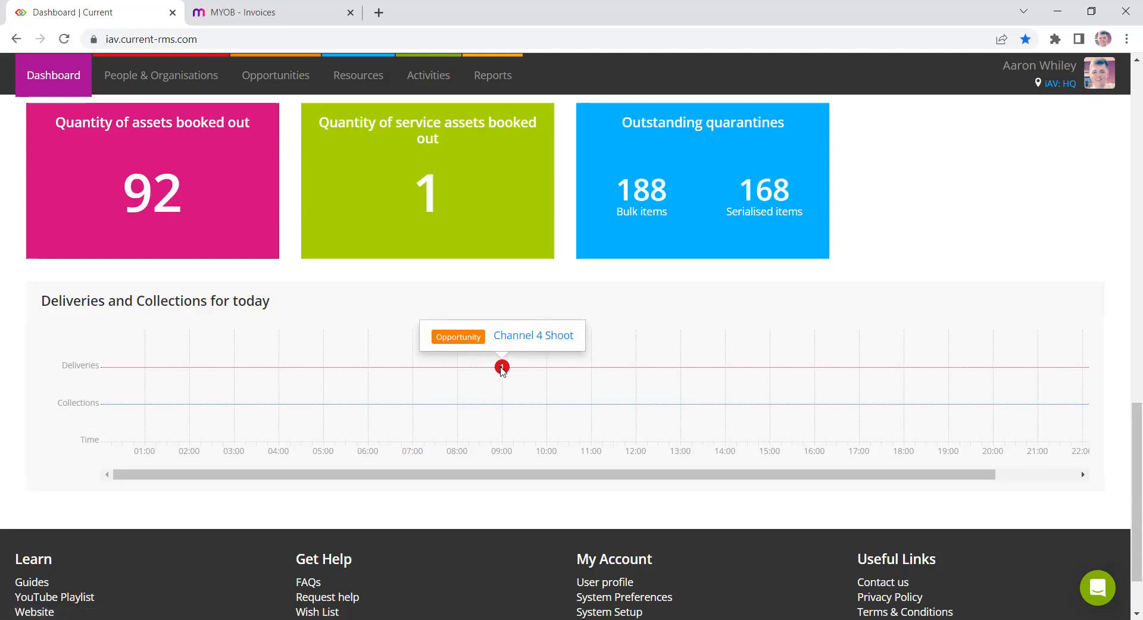
{"action": "scroll", "coordinate": [990, 434], "scroll_direction": "up", "scroll_amount": 15}
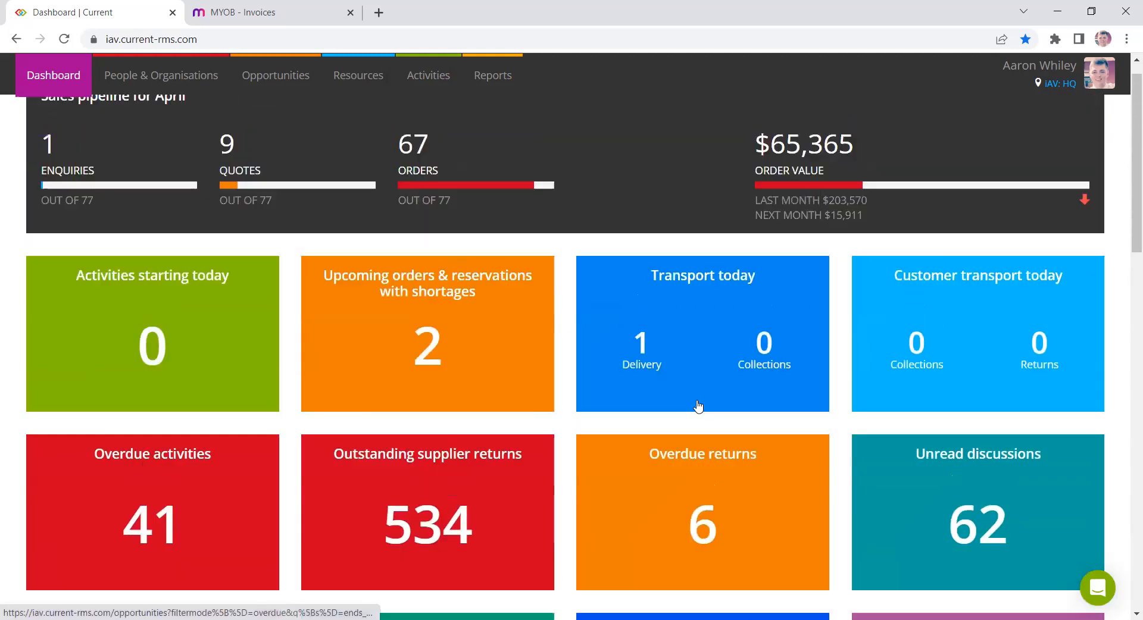
- Open the People & Organisations list
{"action": "left_click", "coordinate": [199, 84]}
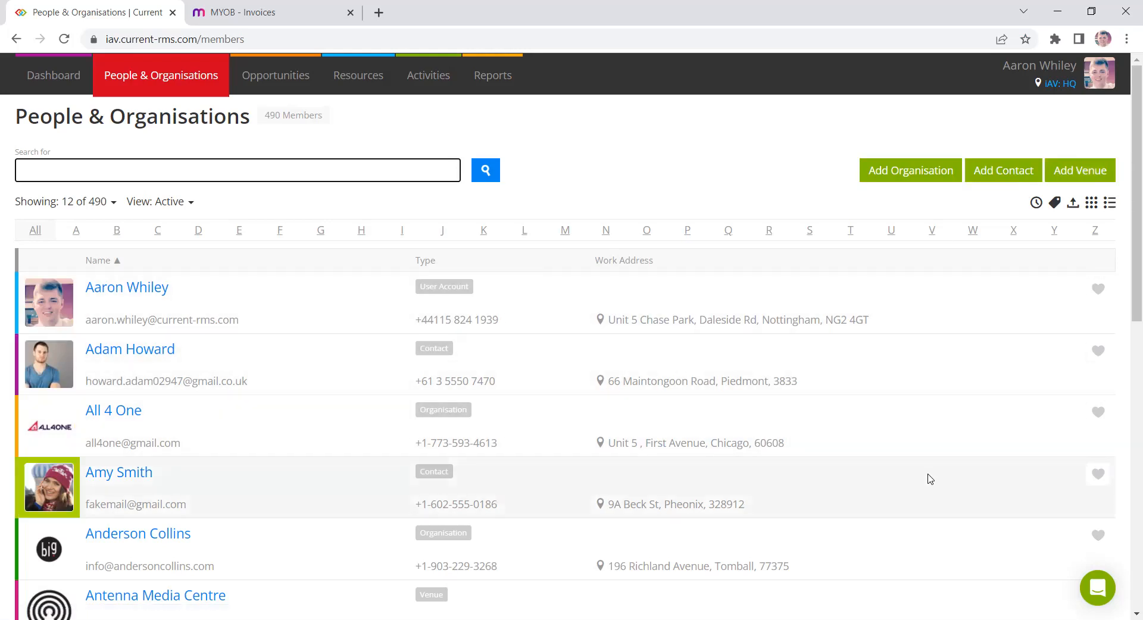
{"action": "left_click_drag", "start_coordinate": [1107, 85], "coordinate": [1109, 80]}
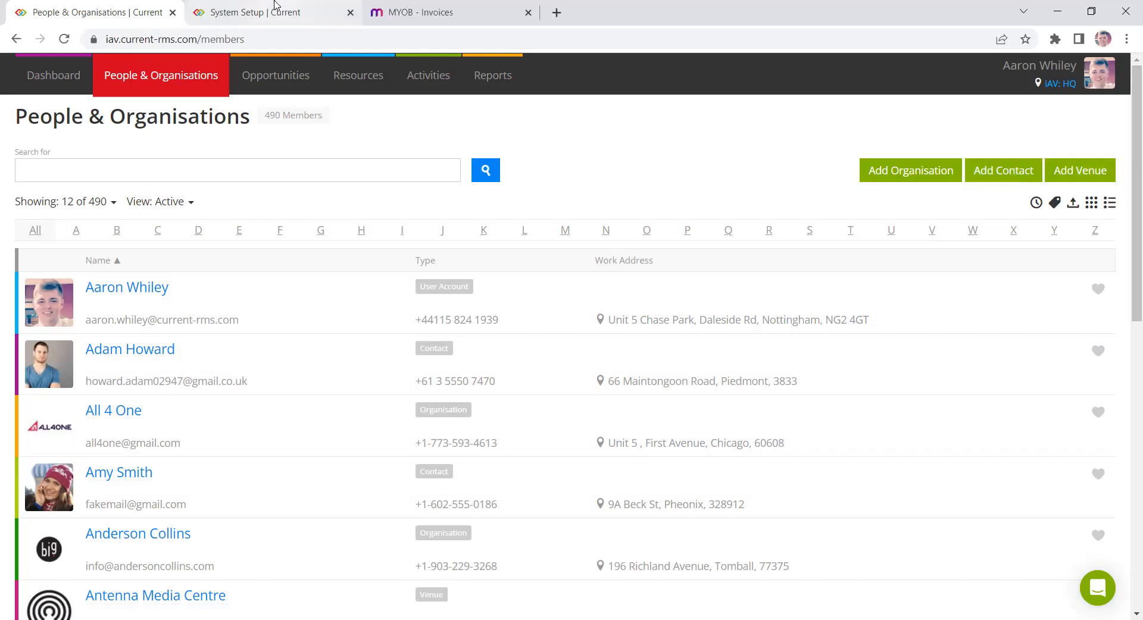
- Switch to the System Setup tab, open Integrations and open the MYOB integration settings
{"action": "left_click", "coordinate": [275, 11]}
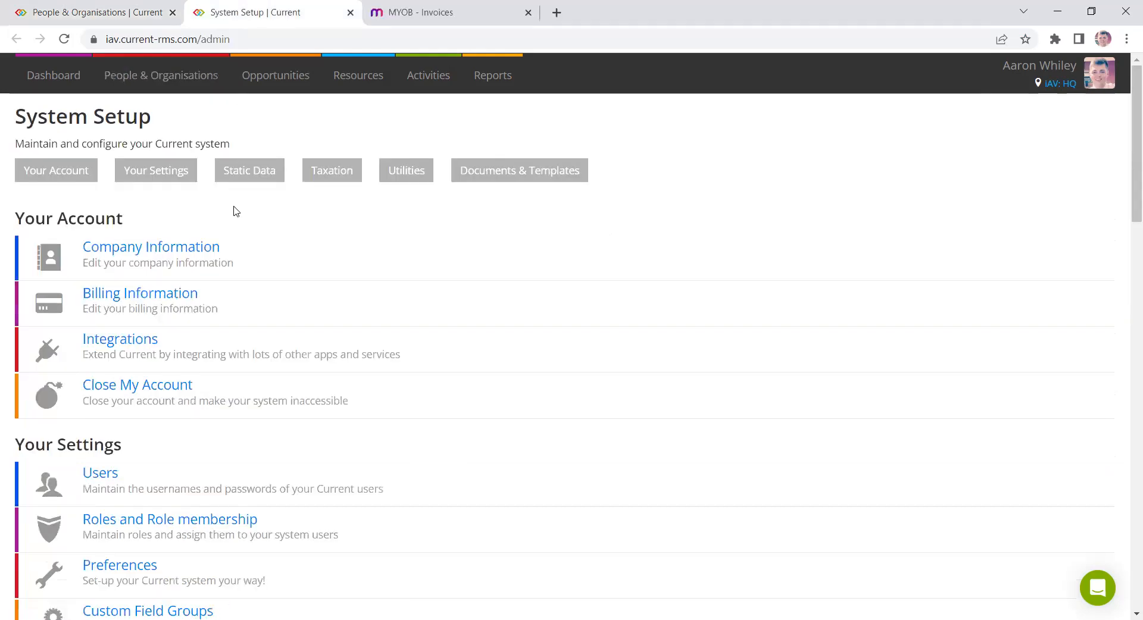
{"action": "left_click", "coordinate": [123, 340]}
{"action": "scroll", "coordinate": [1034, 314], "scroll_direction": "down", "scroll_amount": 1}
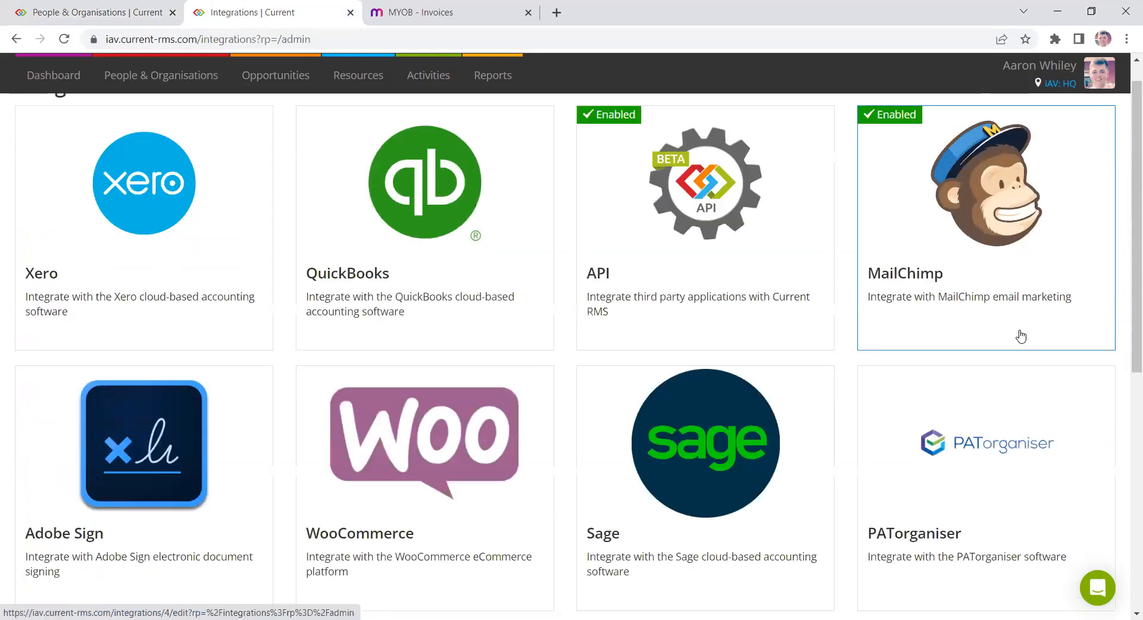
{"action": "scroll", "coordinate": [994, 325], "scroll_direction": "down", "scroll_amount": 8}
{"action": "left_click", "coordinate": [879, 332]}
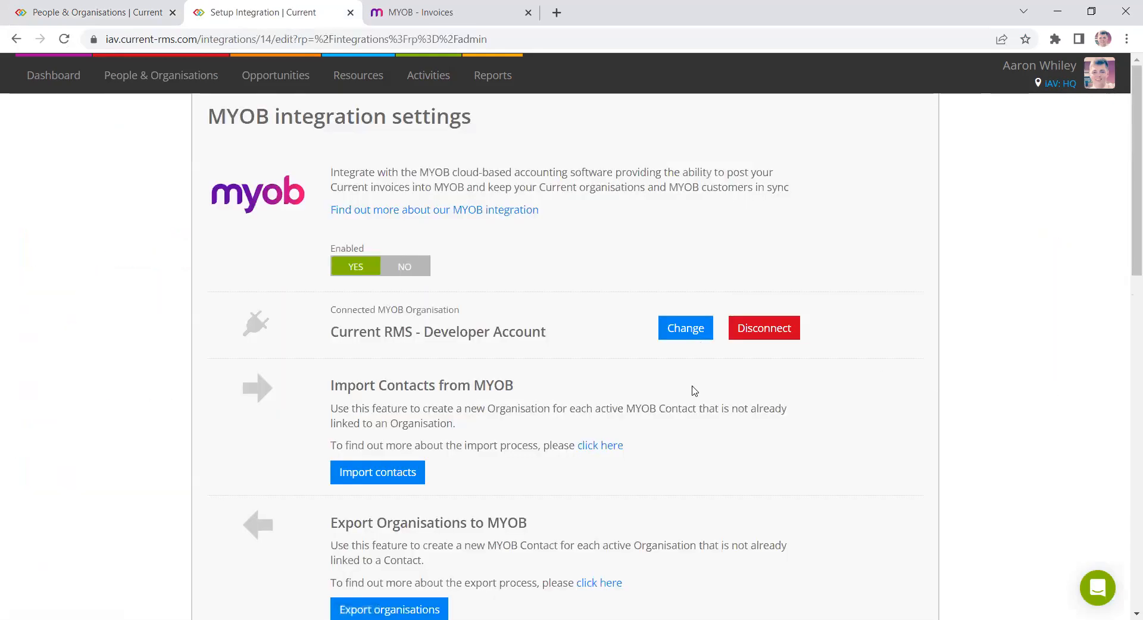
- Highlight the Import Contacts from MYOB section of the integration settings
{"action": "scroll", "coordinate": [449, 311], "scroll_direction": "down", "scroll_amount": 1}
{"action": "triple_click", "coordinate": [449, 311]}
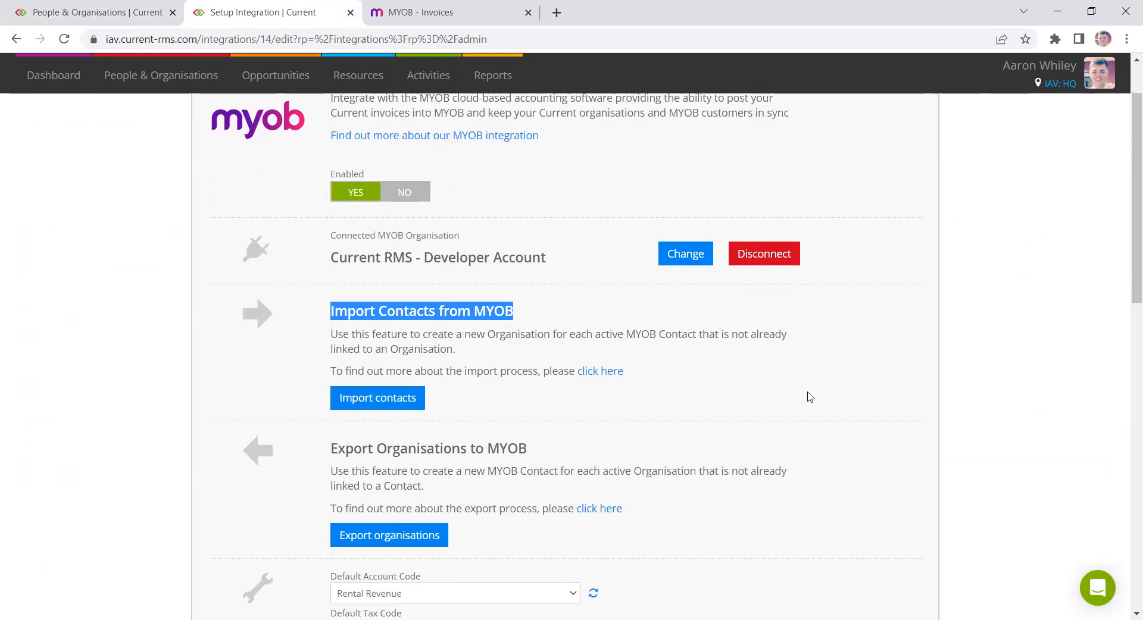
{"action": "left_click", "coordinate": [752, 400]}
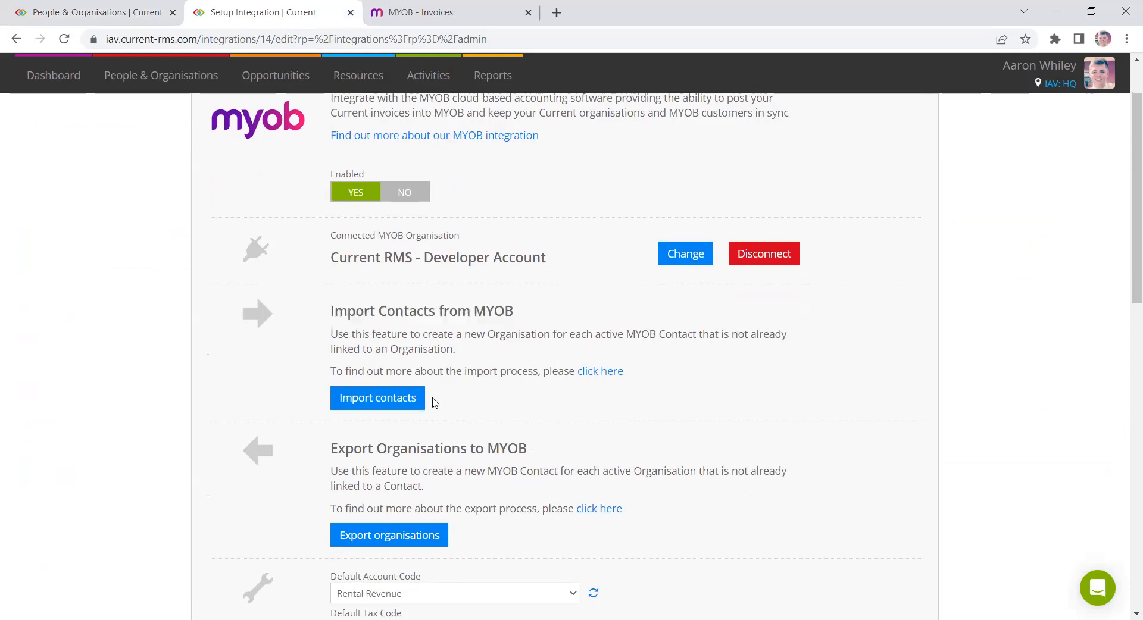
- Return to the People & Organisations tab and close the Setup Integration tab
{"action": "left_click", "coordinate": [122, 12]}
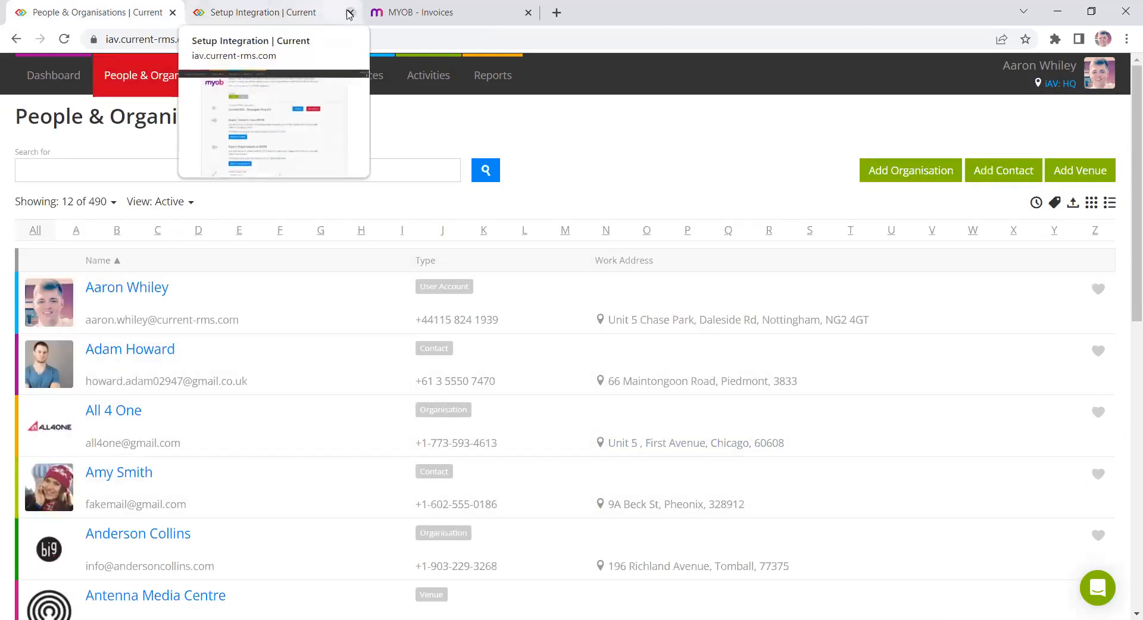
{"action": "left_click", "coordinate": [350, 12]}
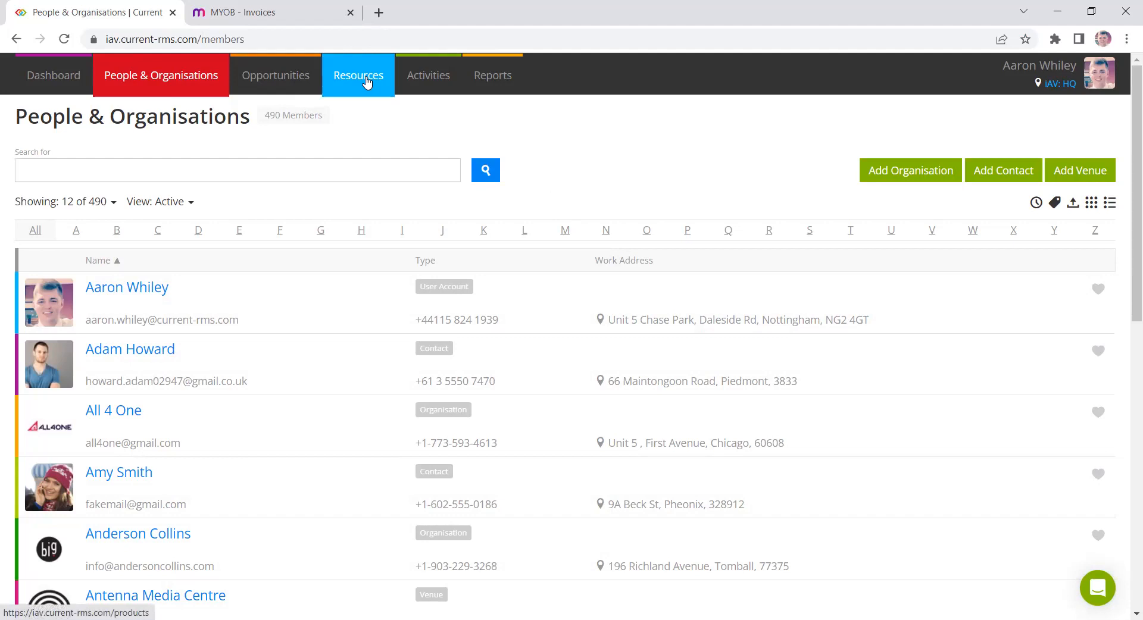
- Open the Products list under Resources
{"action": "mouse_move", "coordinate": [368, 83]}
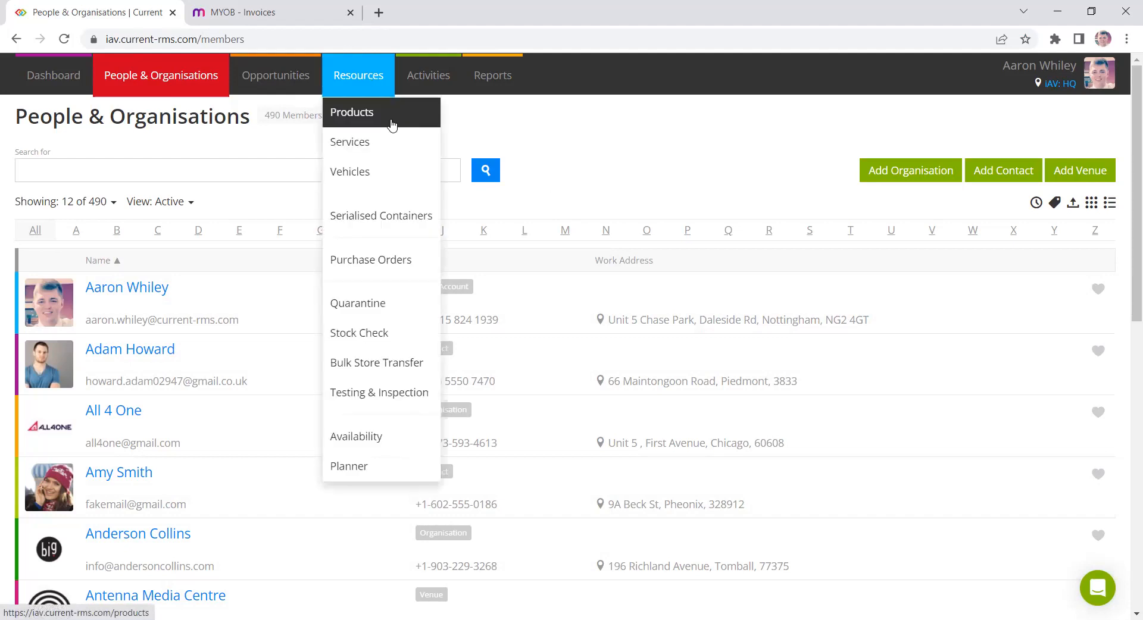
{"action": "left_click", "coordinate": [392, 124]}
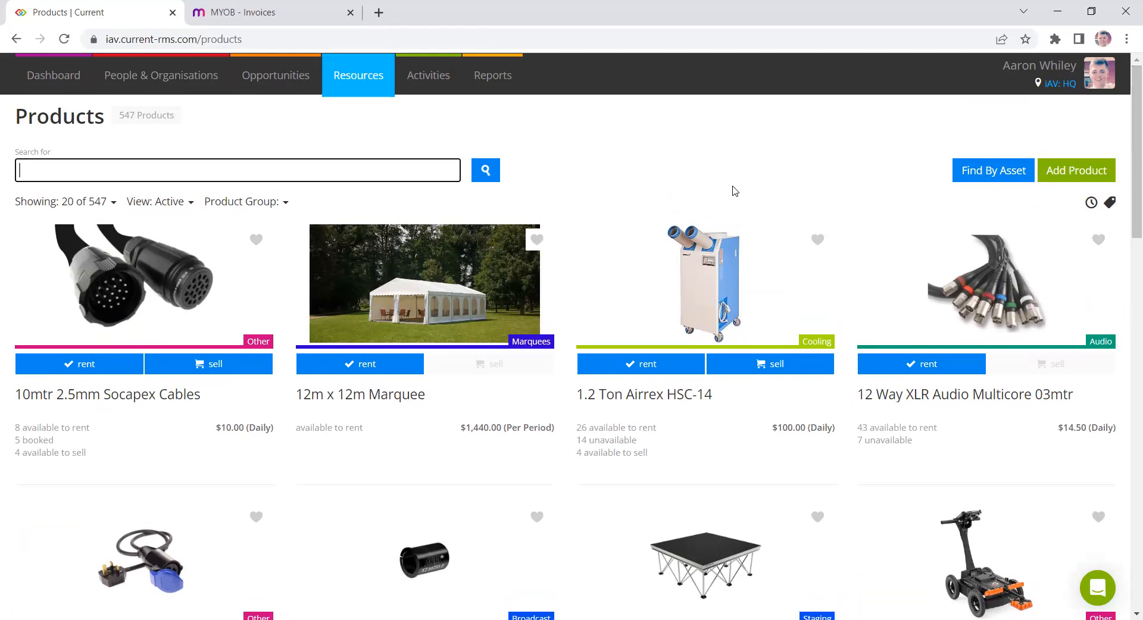
- Filter the products list by the Audio product group
{"action": "scroll", "coordinate": [720, 238], "scroll_direction": "down", "scroll_amount": 7}
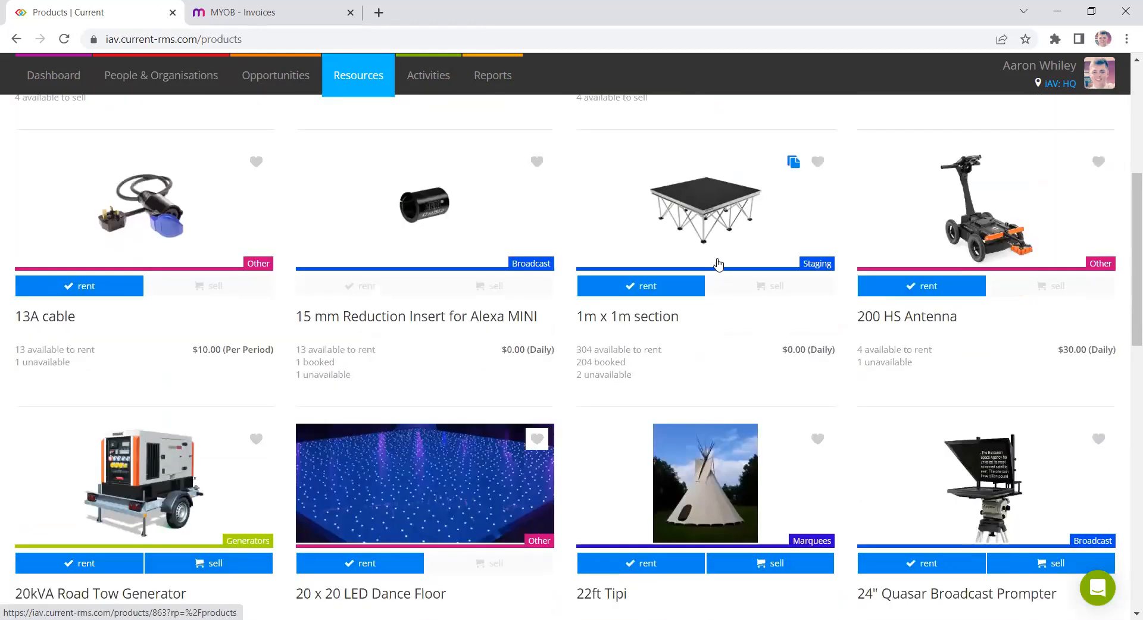
{"action": "scroll", "coordinate": [711, 268], "scroll_direction": "up", "scroll_amount": 2}
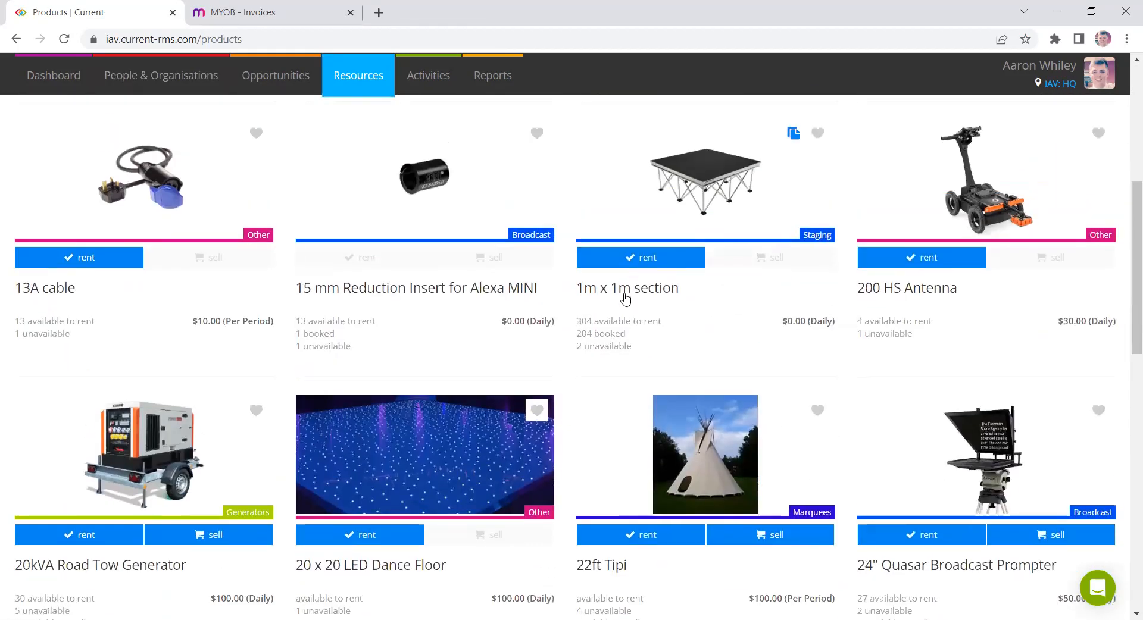
{"action": "scroll", "coordinate": [265, 210], "scroll_direction": "up", "scroll_amount": 6}
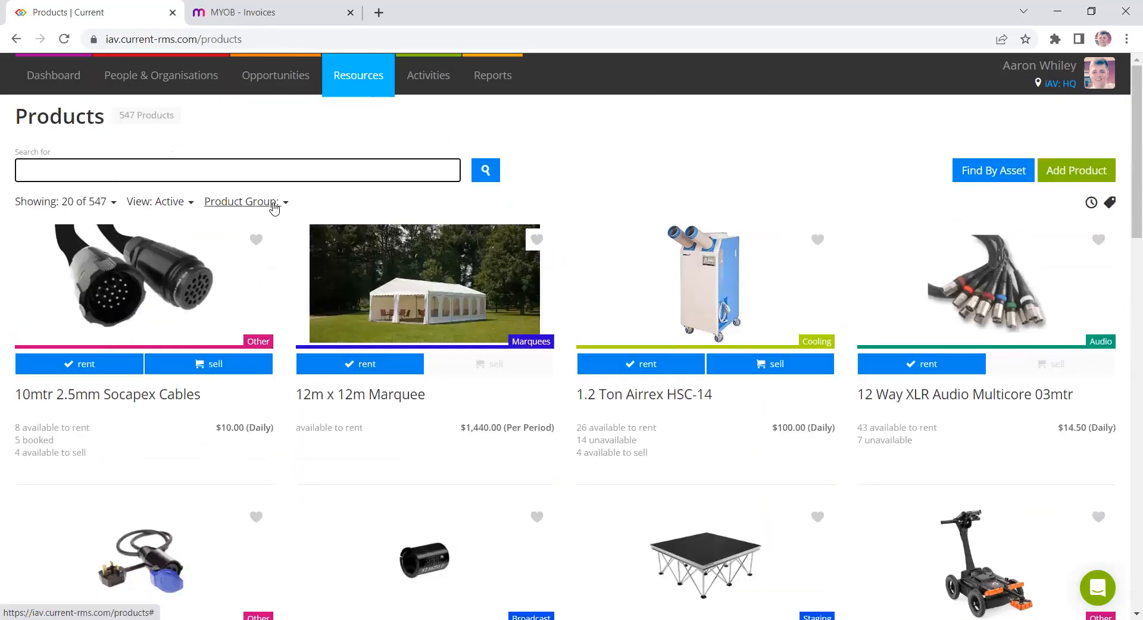
{"action": "left_click", "coordinate": [273, 204]}
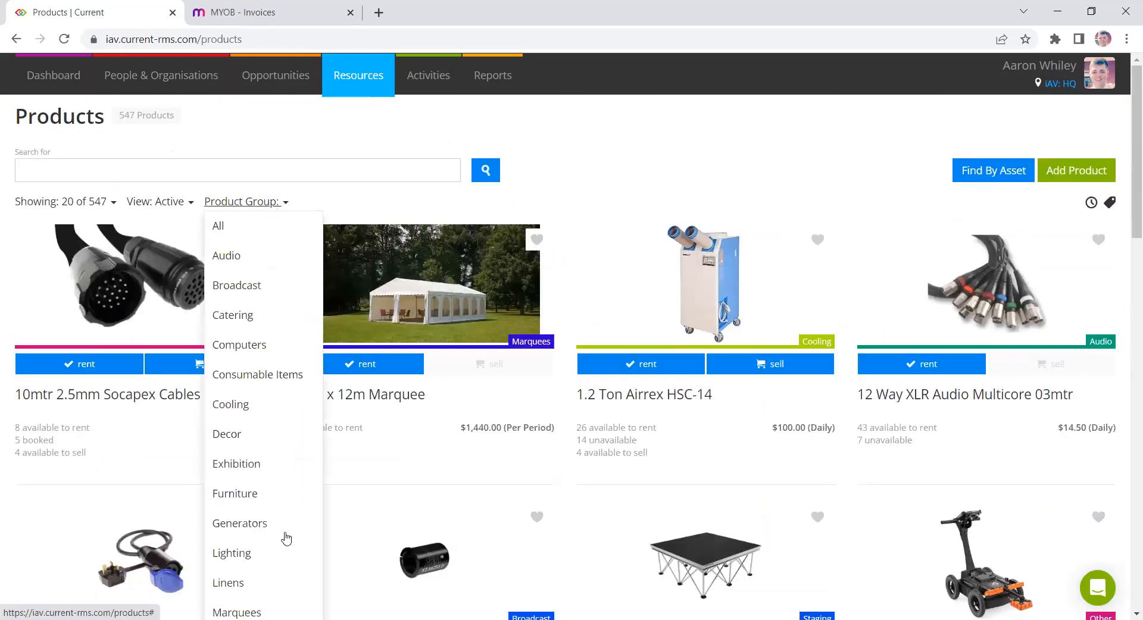
{"action": "scroll", "coordinate": [292, 286], "scroll_direction": "down", "scroll_amount": 1}
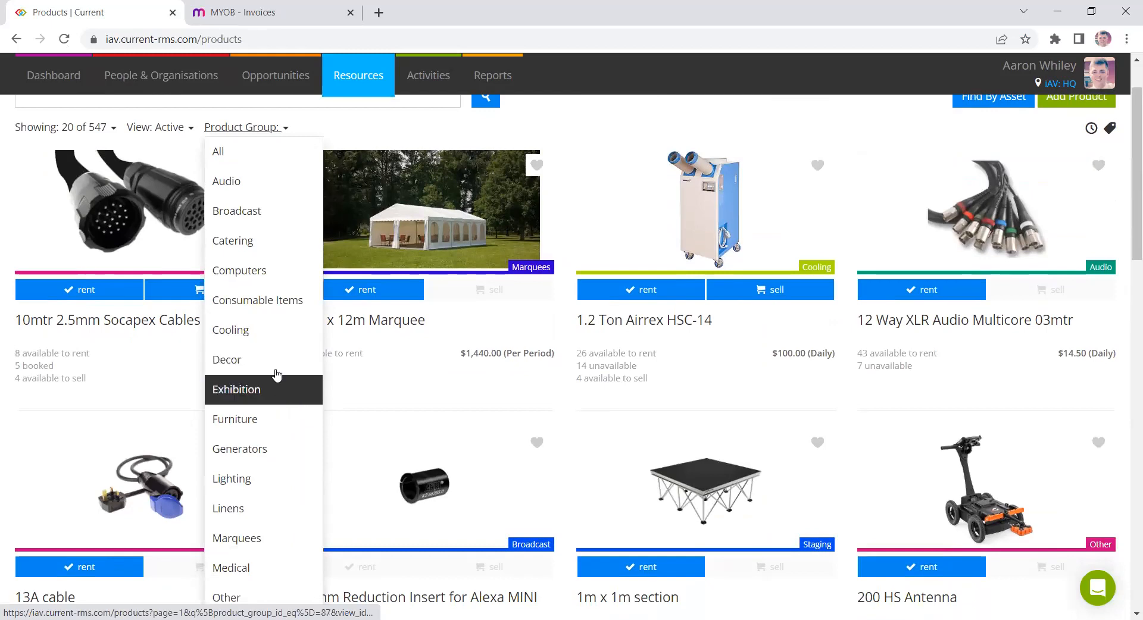
{"action": "scroll", "coordinate": [264, 325], "scroll_direction": "down", "scroll_amount": 1}
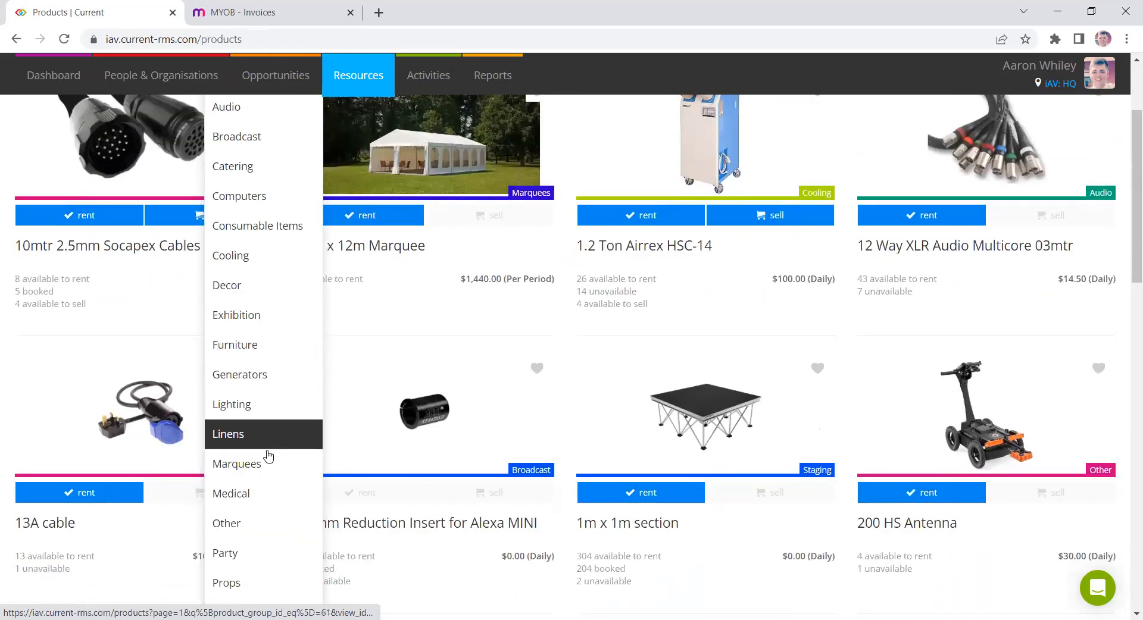
{"action": "scroll", "coordinate": [273, 465], "scroll_direction": "up", "scroll_amount": 2}
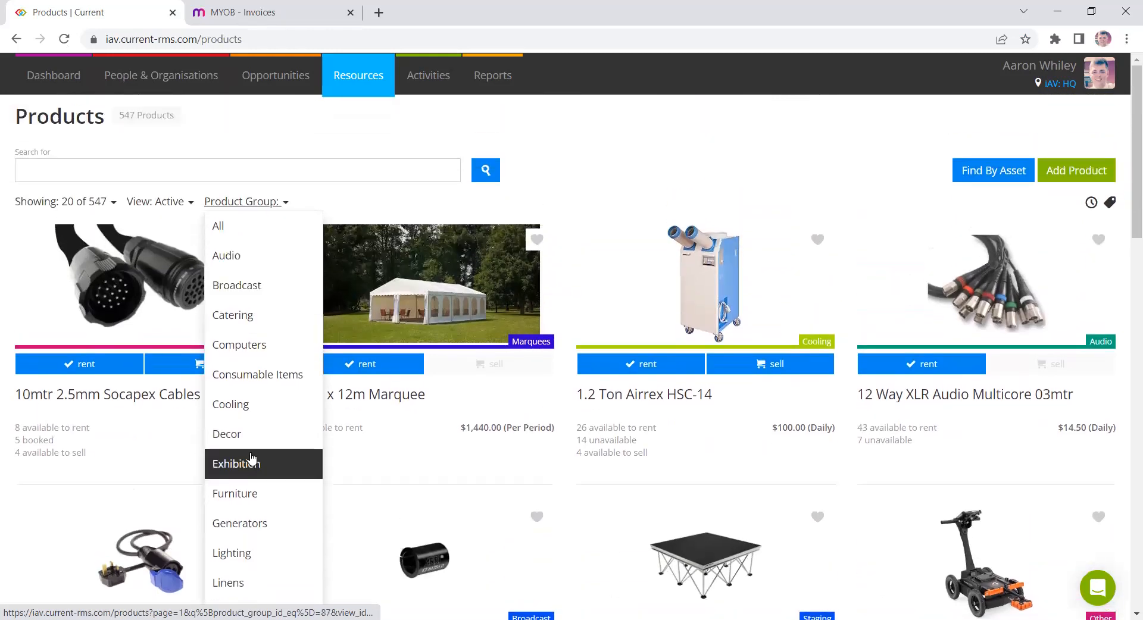
{"action": "left_click", "coordinate": [291, 269]}
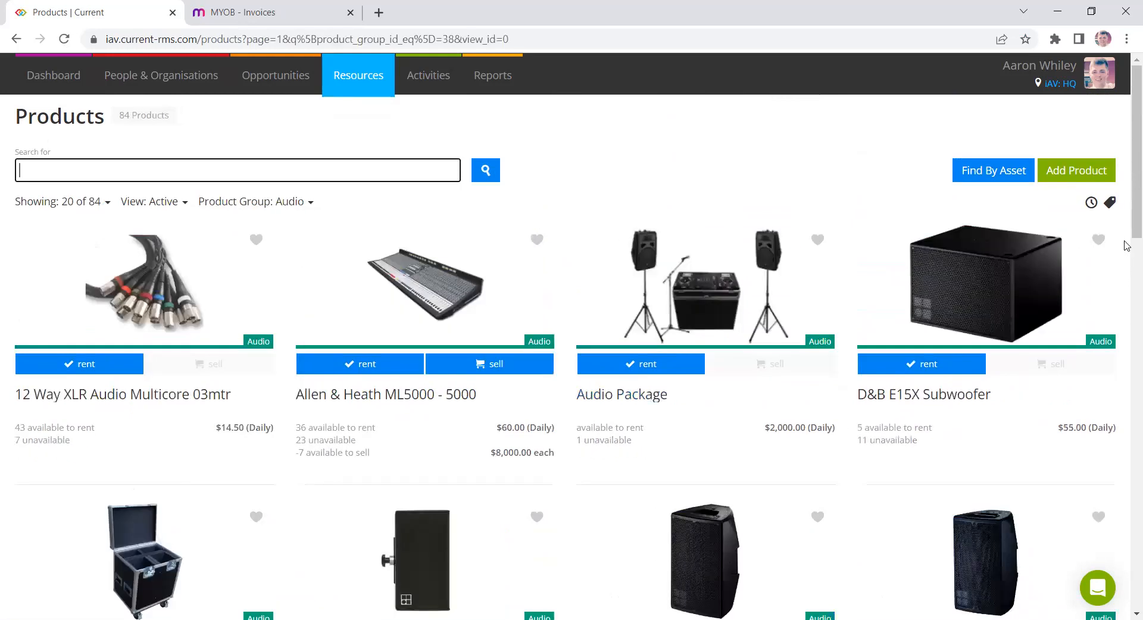
- Filter the audio products by the Speaker tag, then remove the tag filter
{"action": "left_click", "coordinate": [1111, 206]}
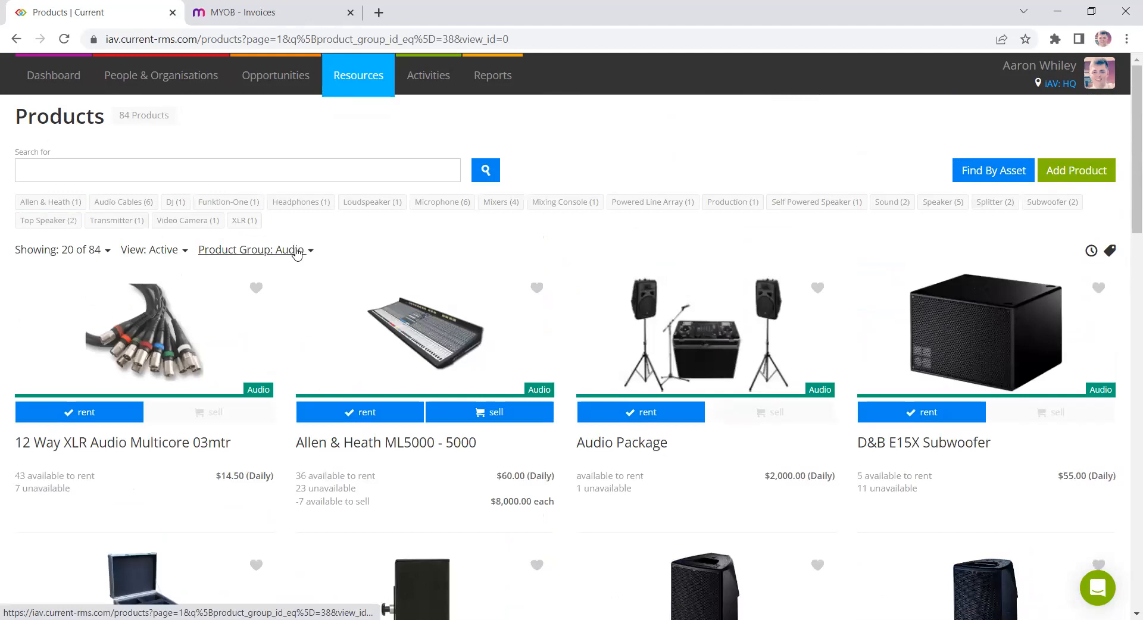
{"action": "left_click", "coordinate": [946, 209]}
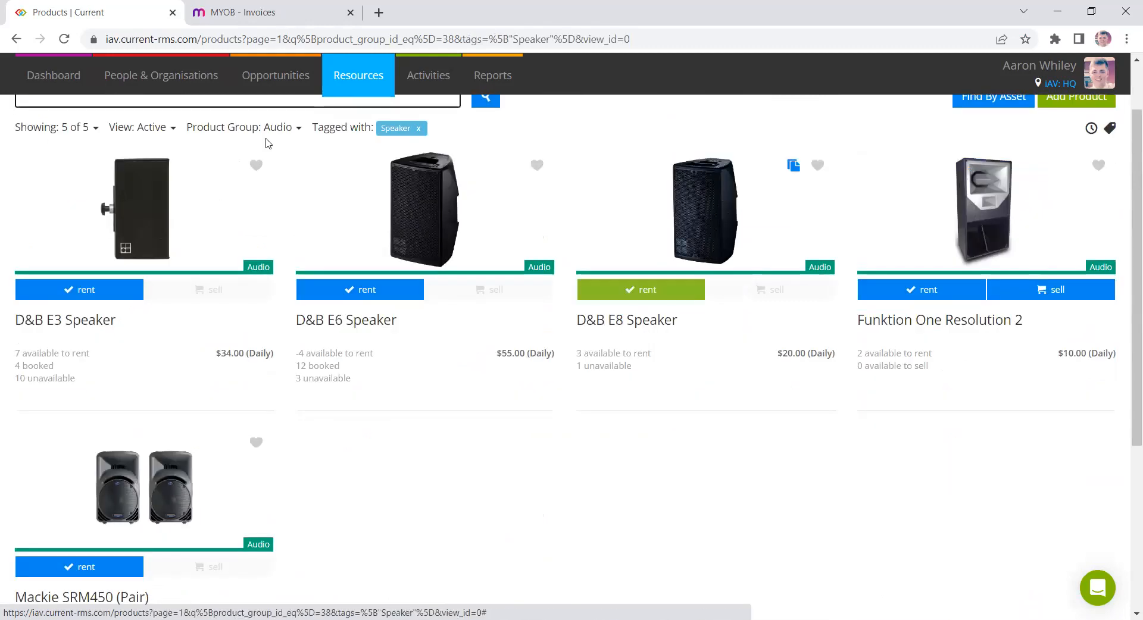
{"action": "left_click", "coordinate": [418, 128]}
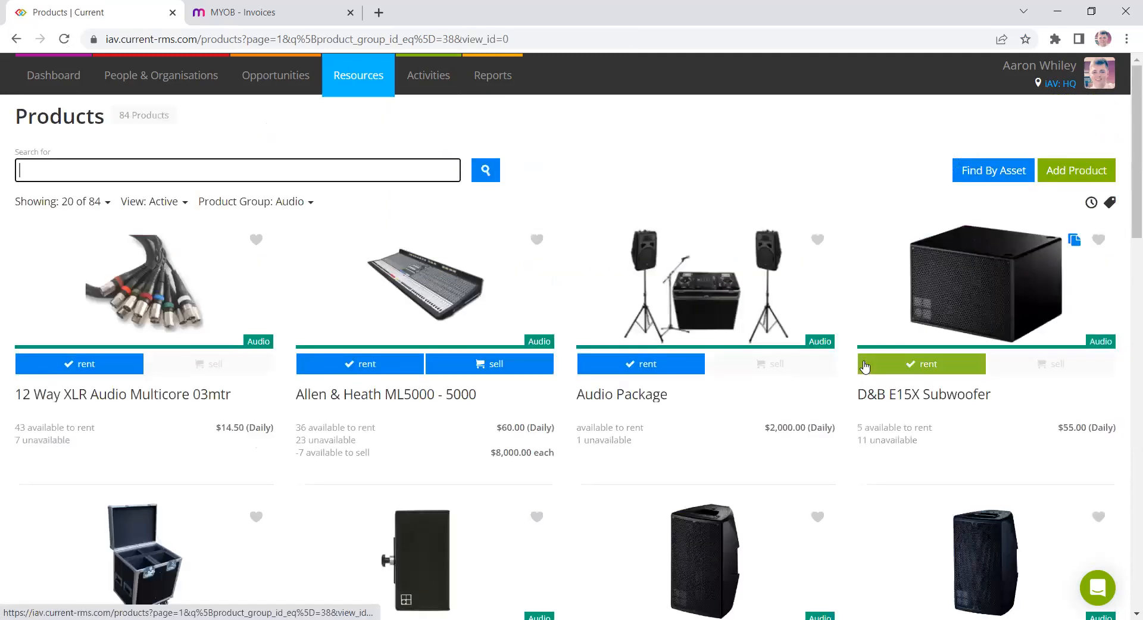
- Open the Apple 15" MacBook Pro product from the recently viewed items
{"action": "left_click", "coordinate": [1091, 202]}
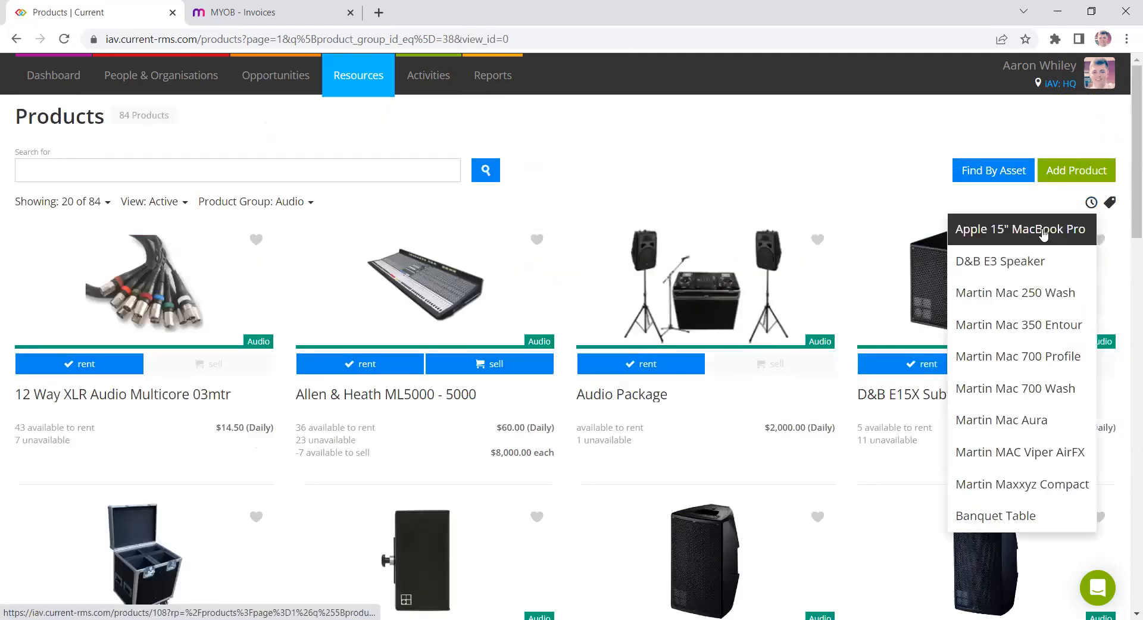
{"action": "left_click", "coordinate": [1043, 234]}
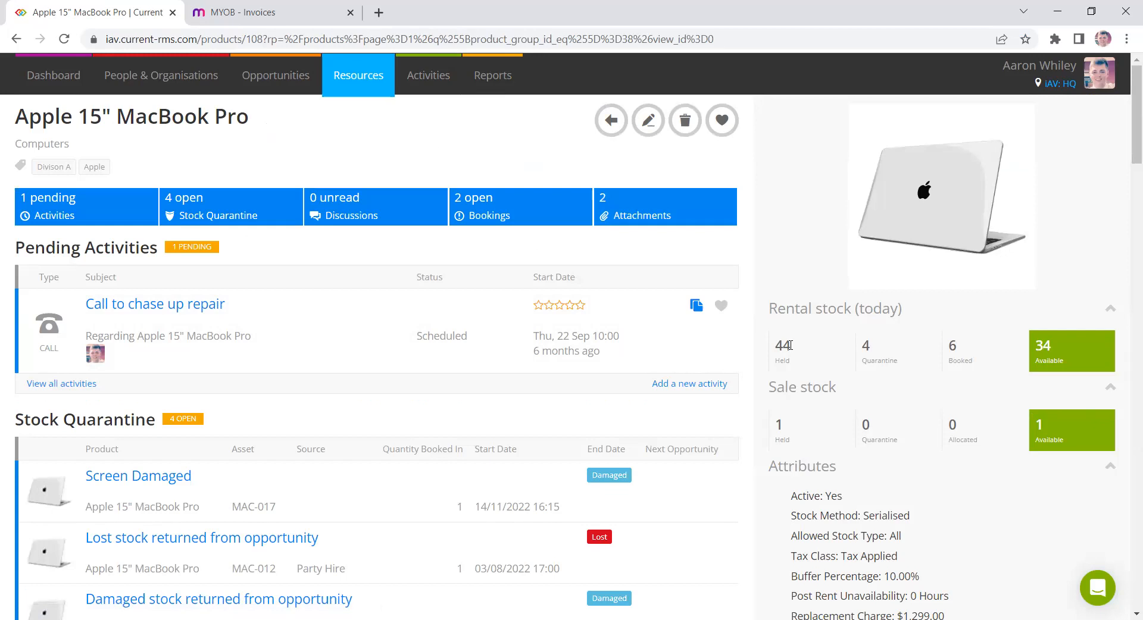
- Review the MacBook Pro's rental stock figures for held, quarantine, booked and available units
{"action": "double_click", "coordinate": [790, 345]}
{"action": "double_click", "coordinate": [867, 347]}
{"action": "left_click", "coordinate": [886, 344]}
{"action": "double_click", "coordinate": [1048, 345]}
{"action": "left_click", "coordinate": [1028, 360]}
{"action": "double_click", "coordinate": [953, 344]}
{"action": "double_click", "coordinate": [782, 346]}
{"action": "double_click", "coordinate": [1044, 345]}
{"action": "left_click", "coordinate": [993, 330]}
- Open the MacBook Pro's availability view and inspect its daily stock, opportunity and asset bookings
{"action": "scroll", "coordinate": [999, 338], "scroll_direction": "down", "scroll_amount": 10}
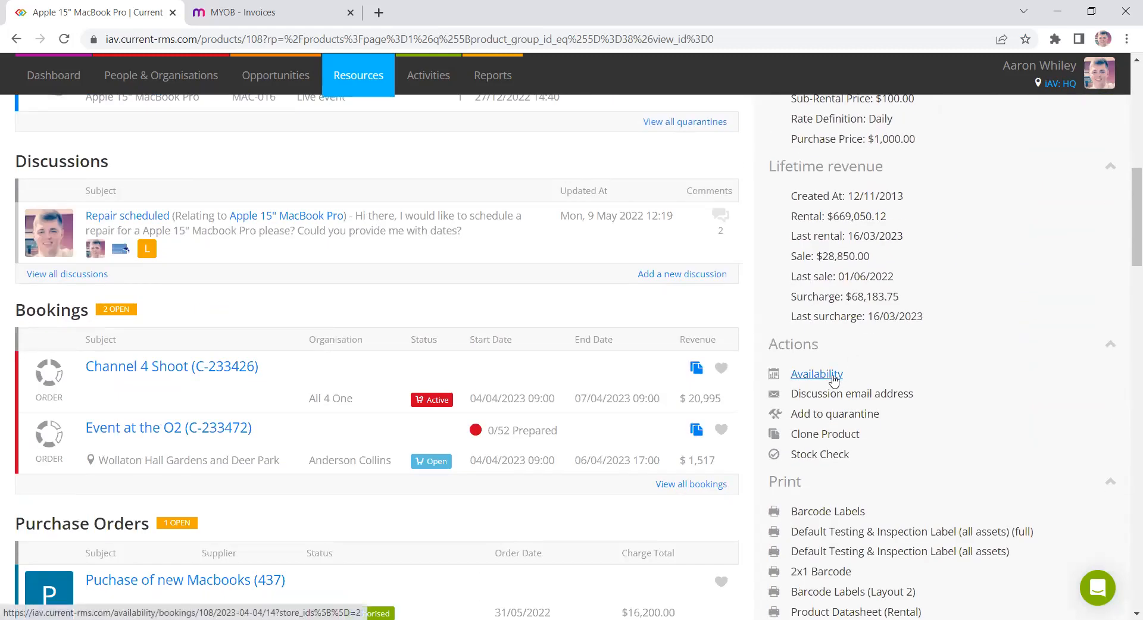
{"action": "left_click", "coordinate": [833, 379]}
{"action": "scroll", "coordinate": [732, 368], "scroll_direction": "down", "scroll_amount": 1}
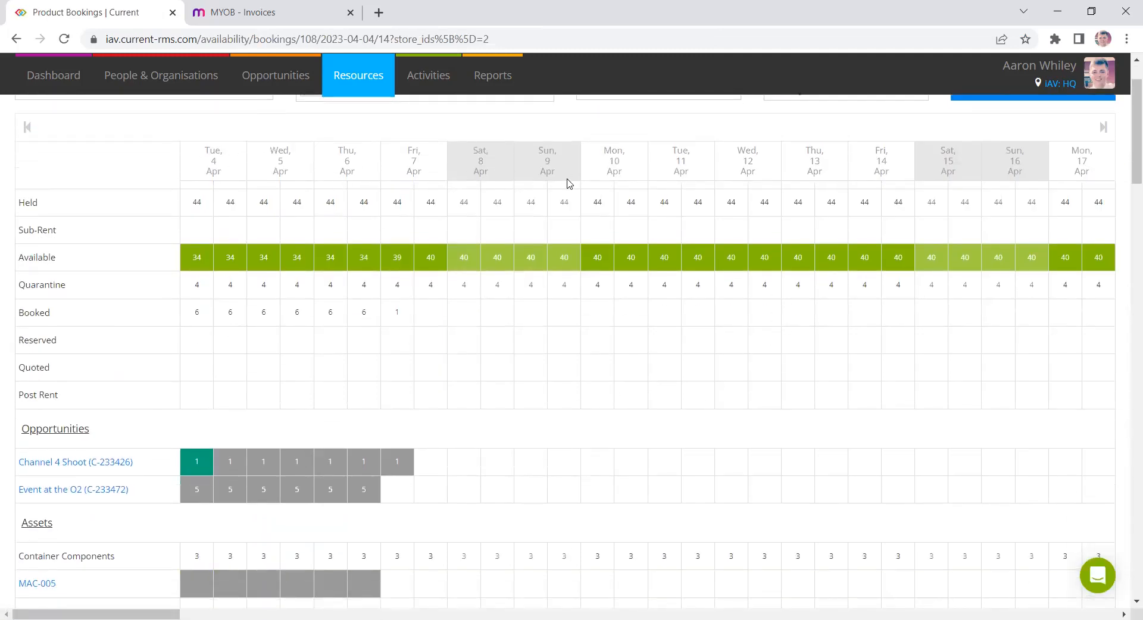
{"action": "double_click", "coordinate": [396, 257]}
{"action": "scroll", "coordinate": [420, 364], "scroll_direction": "down", "scroll_amount": 3}
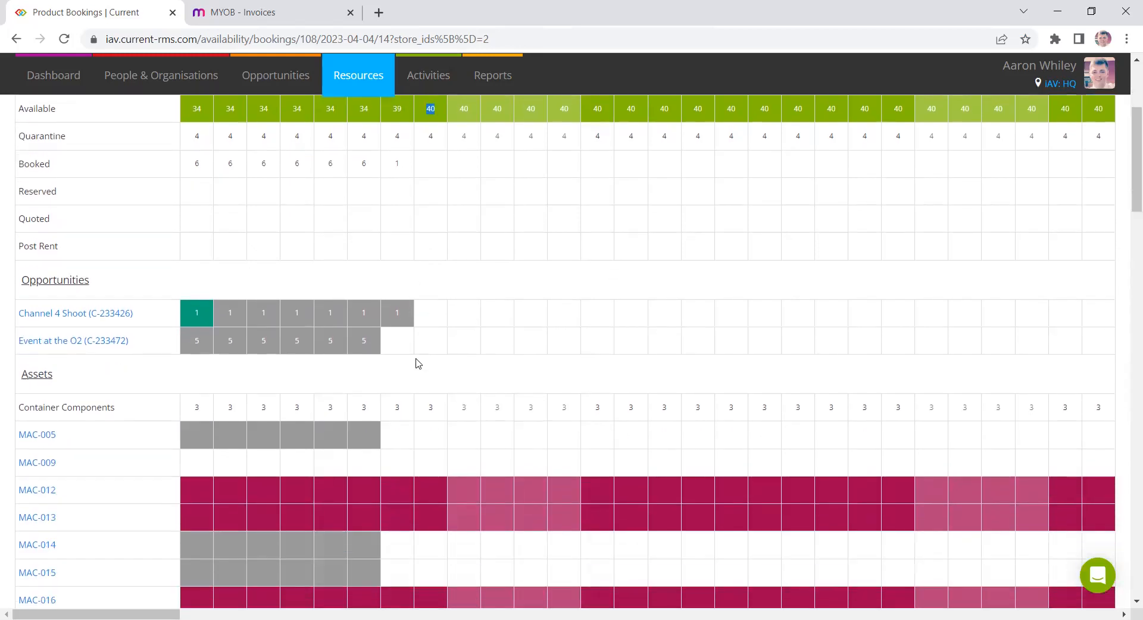
{"action": "scroll", "coordinate": [418, 364], "scroll_direction": "down", "scroll_amount": 3}
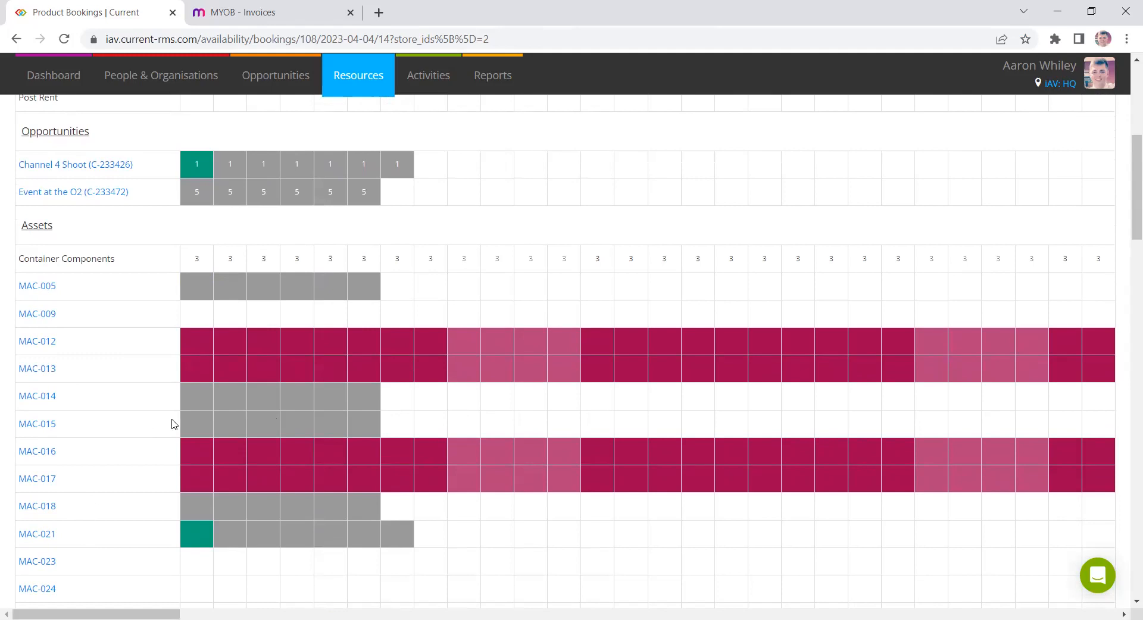
{"action": "scroll", "coordinate": [259, 469], "scroll_direction": "down", "scroll_amount": 1}
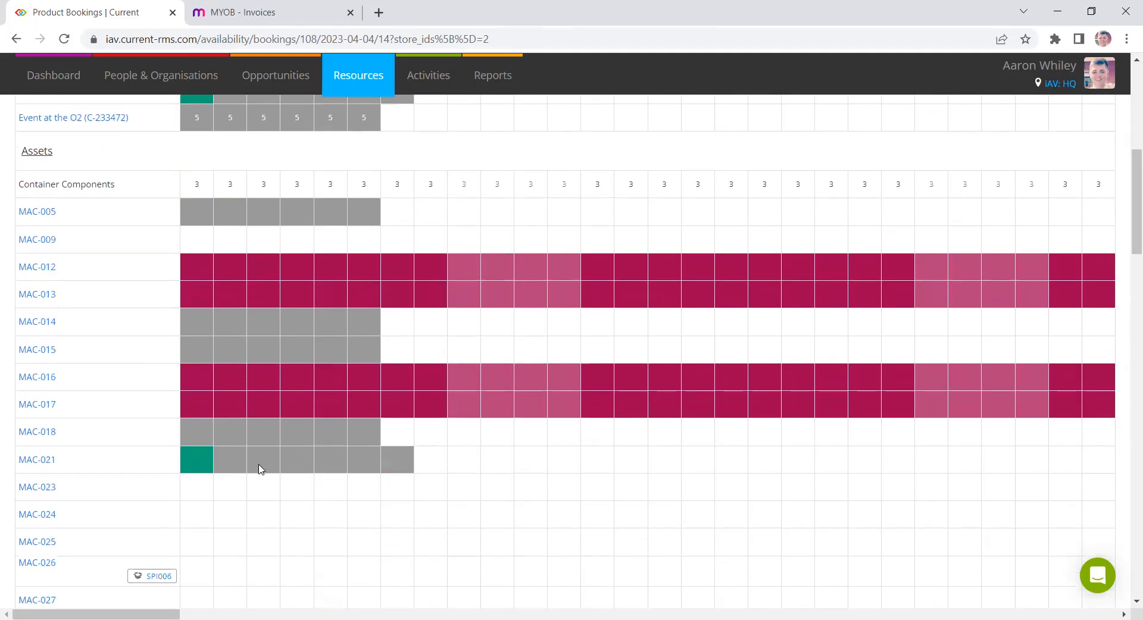
{"action": "left_click", "coordinate": [193, 459]}
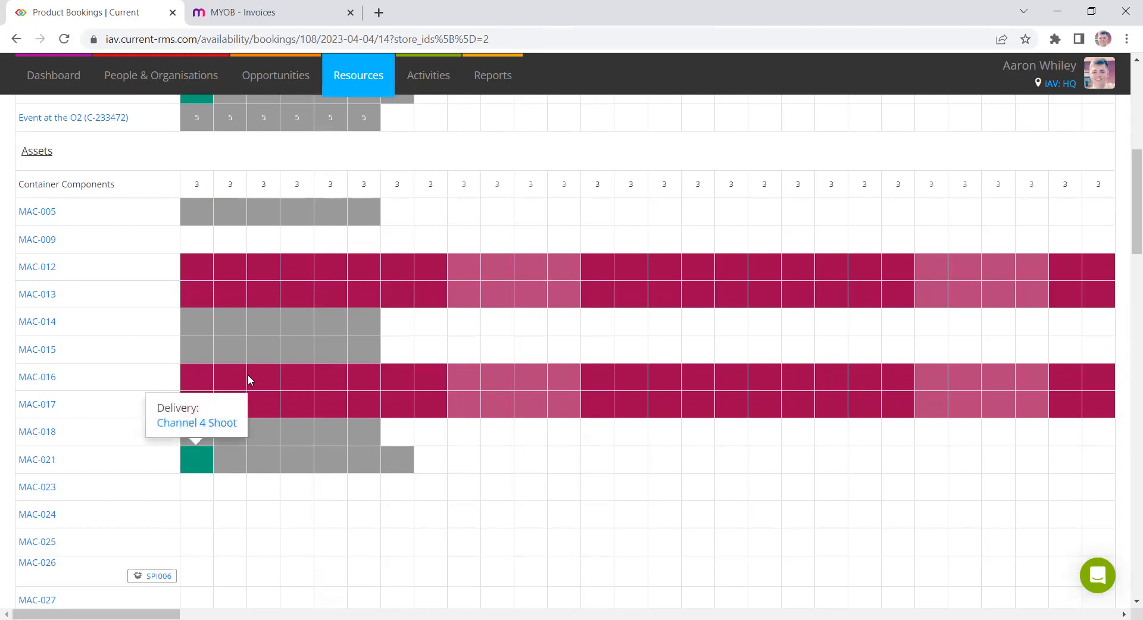
{"action": "left_click", "coordinate": [196, 325]}
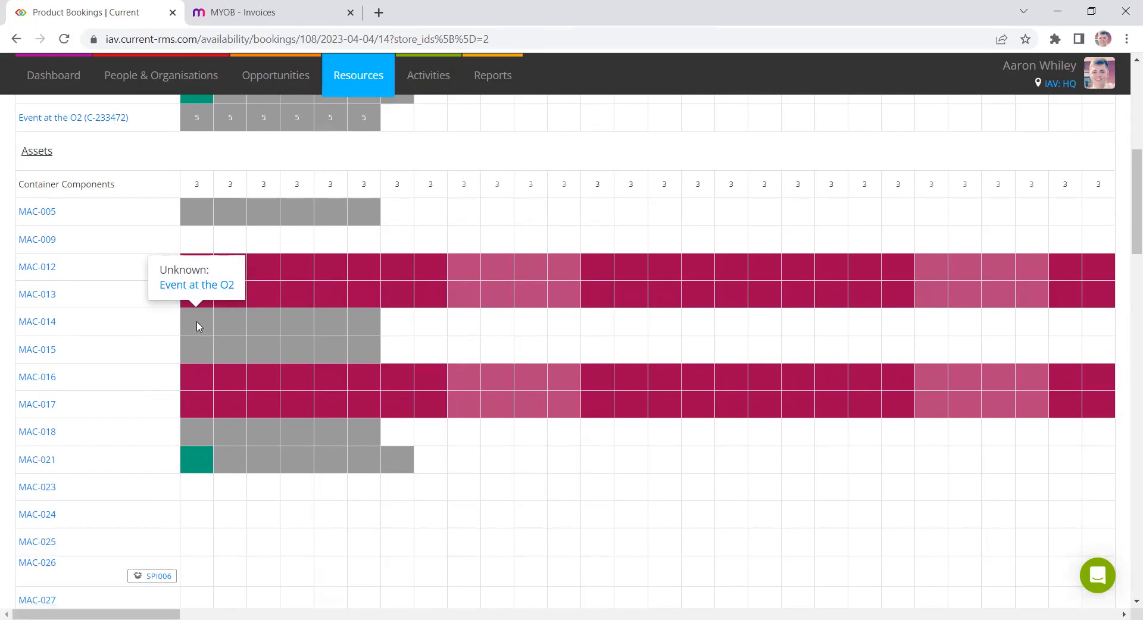
{"action": "scroll", "coordinate": [418, 362], "scroll_direction": "up", "scroll_amount": 4}
{"action": "scroll", "coordinate": [419, 362], "scroll_direction": "up", "scroll_amount": 4}
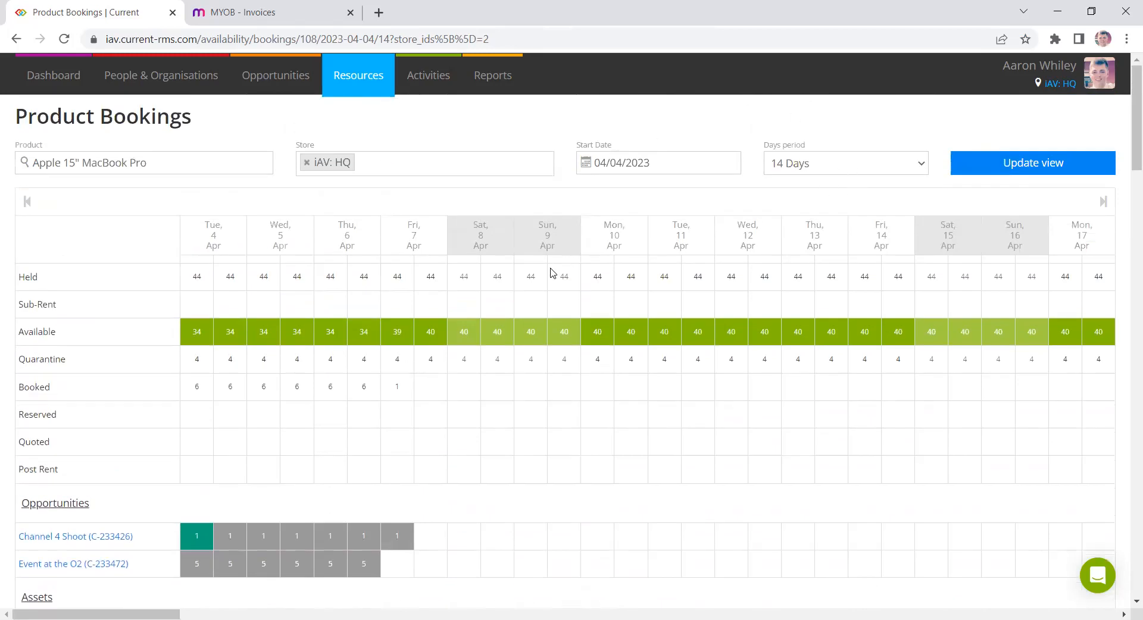
- Open the Products list and return to the Apple 15" MacBook Pro product page
{"action": "mouse_move", "coordinate": [360, 86]}
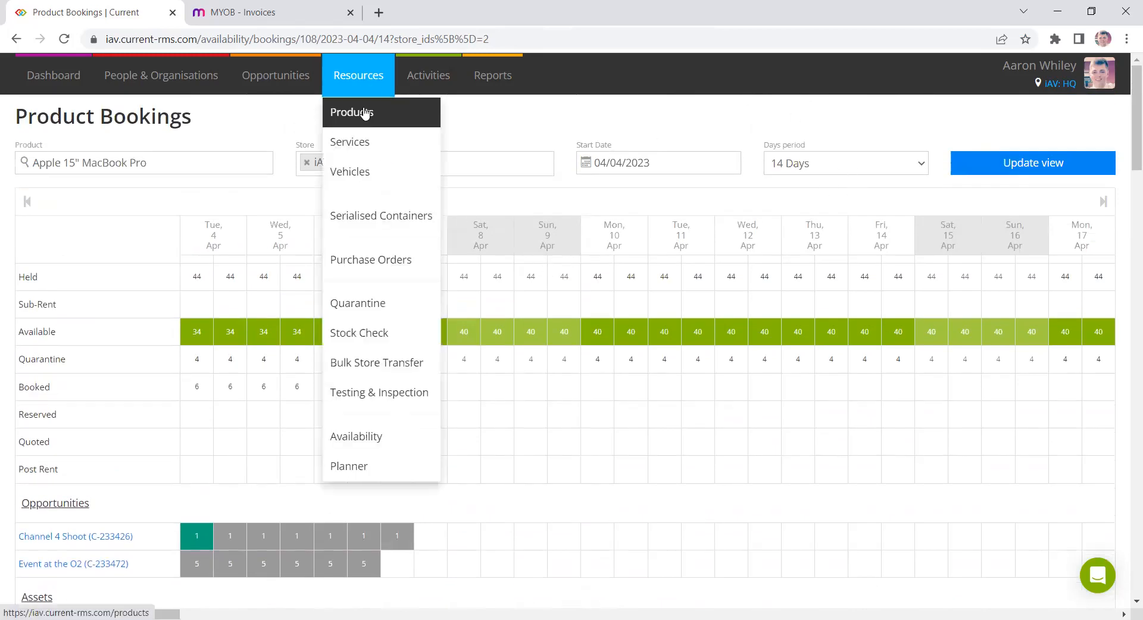
{"action": "left_click", "coordinate": [365, 113]}
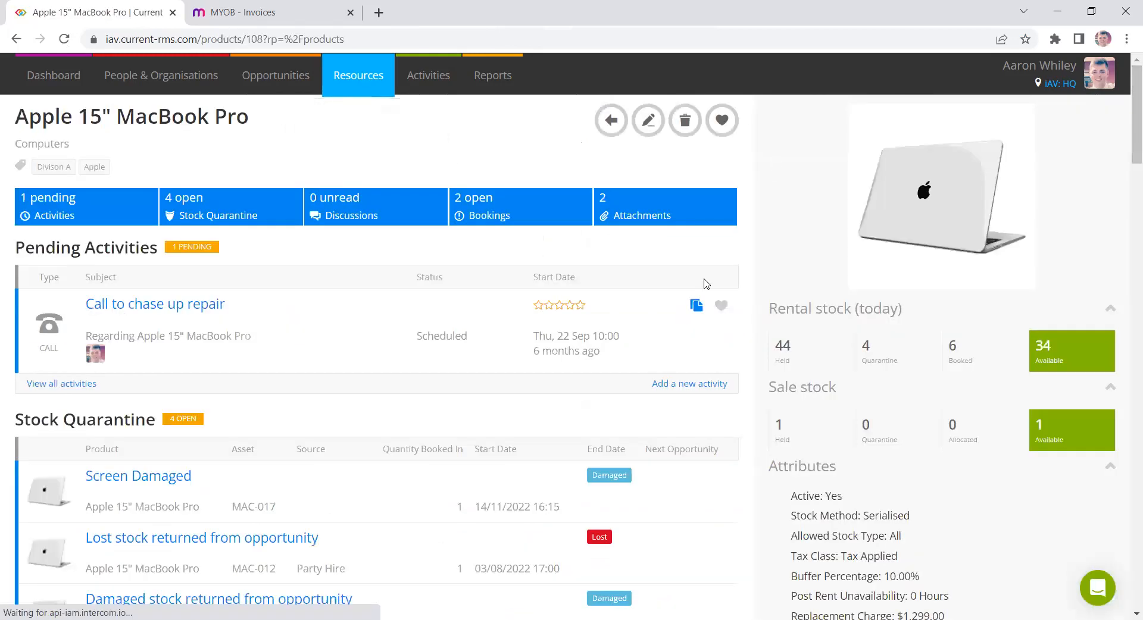
{"action": "scroll", "coordinate": [704, 283], "scroll_direction": "down", "scroll_amount": 14}
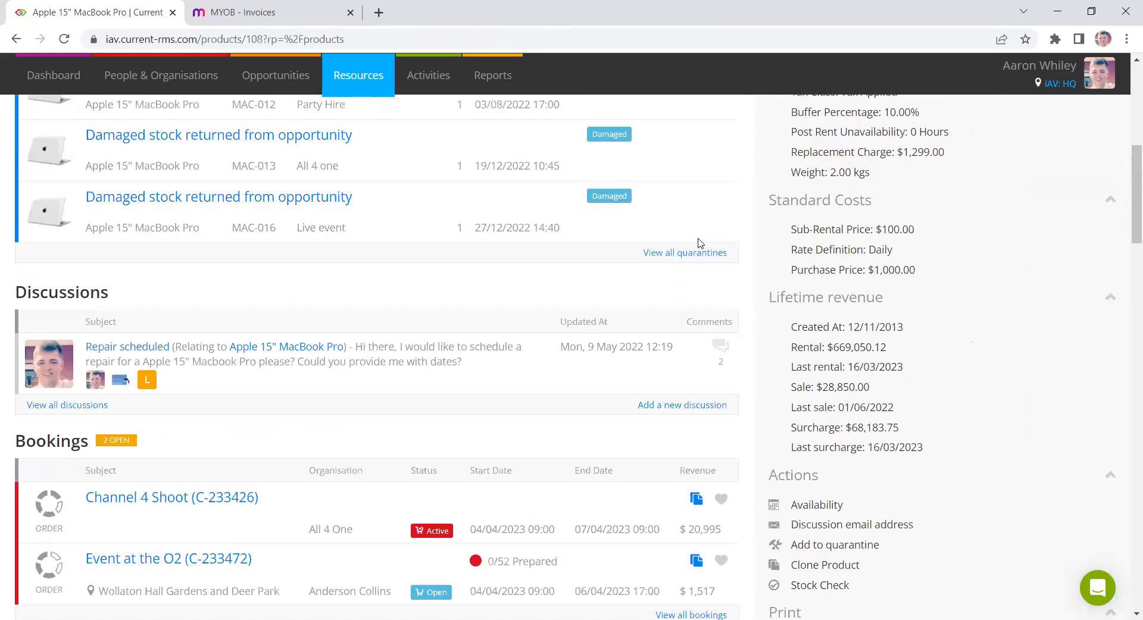
- Review the product's Rates, Supplier Costs and Stock Levels sections
{"action": "scroll", "coordinate": [725, 249], "scroll_direction": "down", "scroll_amount": 3}
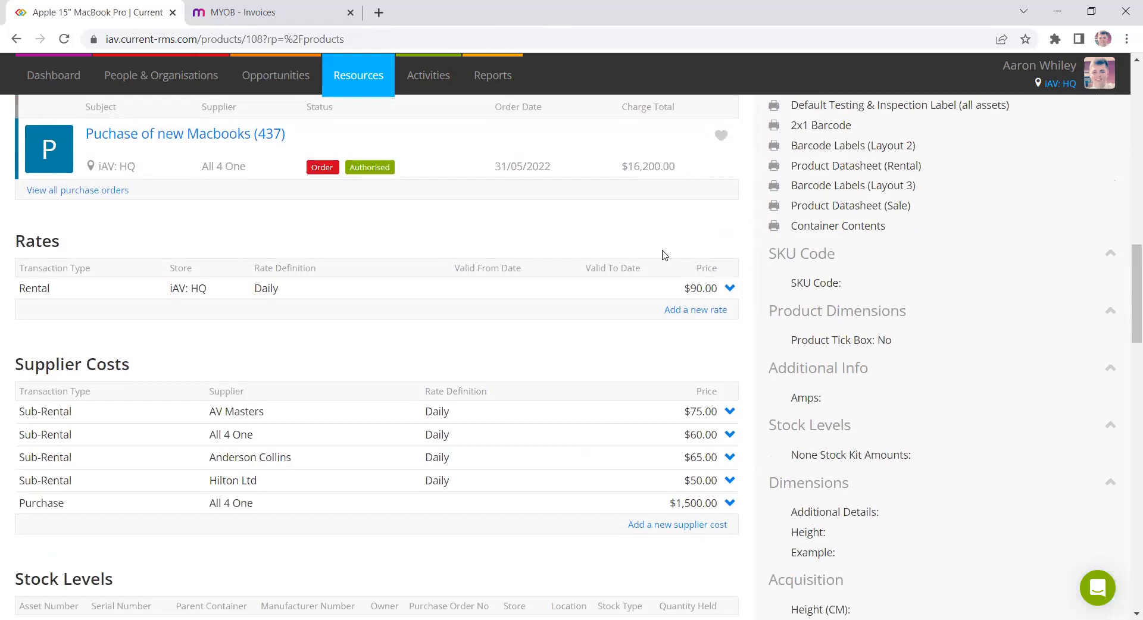
{"action": "double_click", "coordinate": [31, 232]}
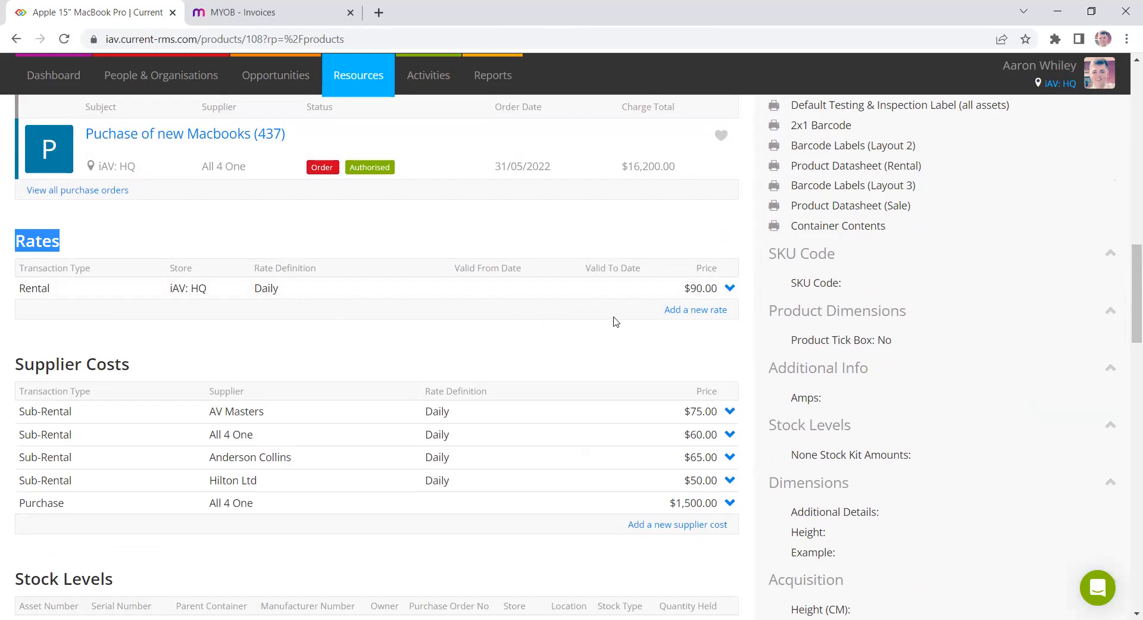
{"action": "left_click", "coordinate": [589, 316]}
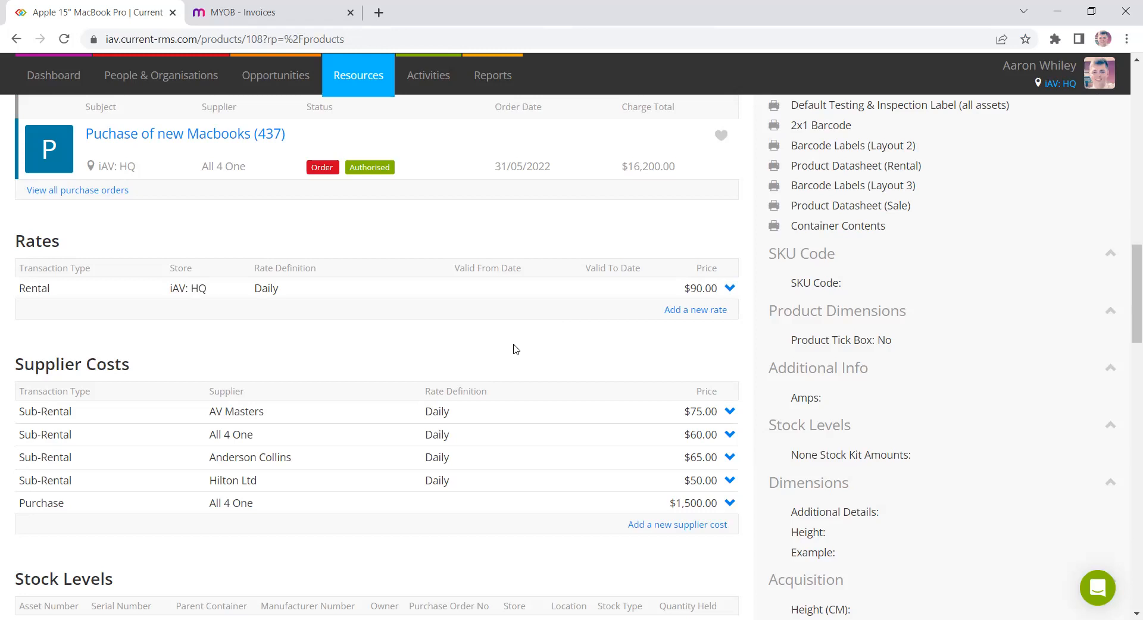
{"action": "triple_click", "coordinate": [63, 370]}
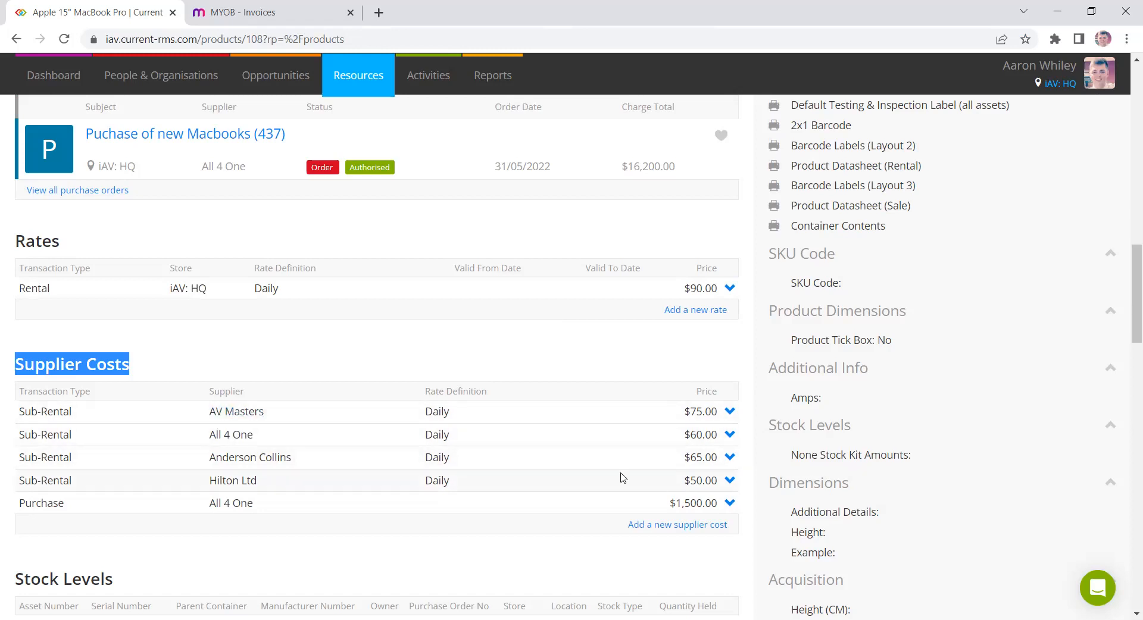
{"action": "scroll", "coordinate": [560, 472], "scroll_direction": "down", "scroll_amount": 3}
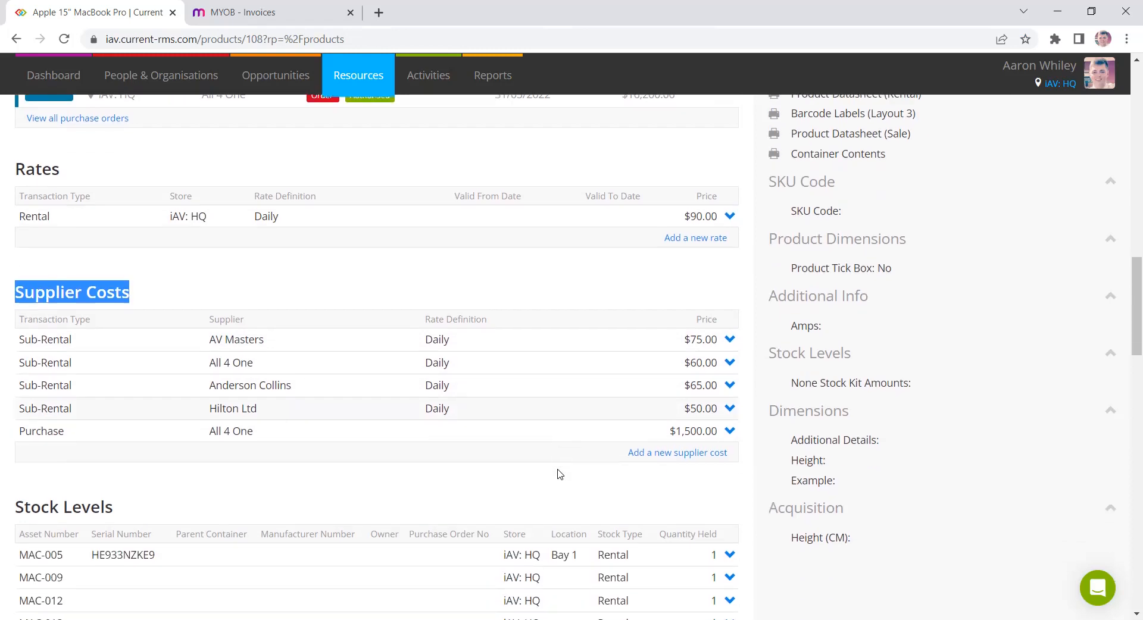
{"action": "scroll", "coordinate": [549, 470], "scroll_direction": "down", "scroll_amount": 3}
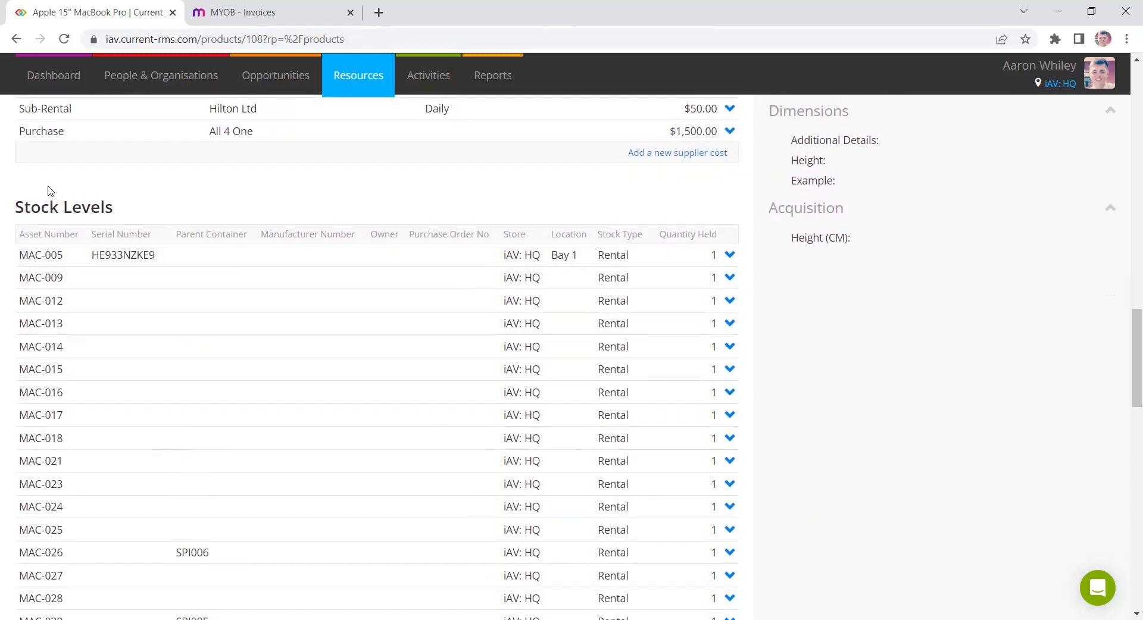
{"action": "triple_click", "coordinate": [65, 202]}
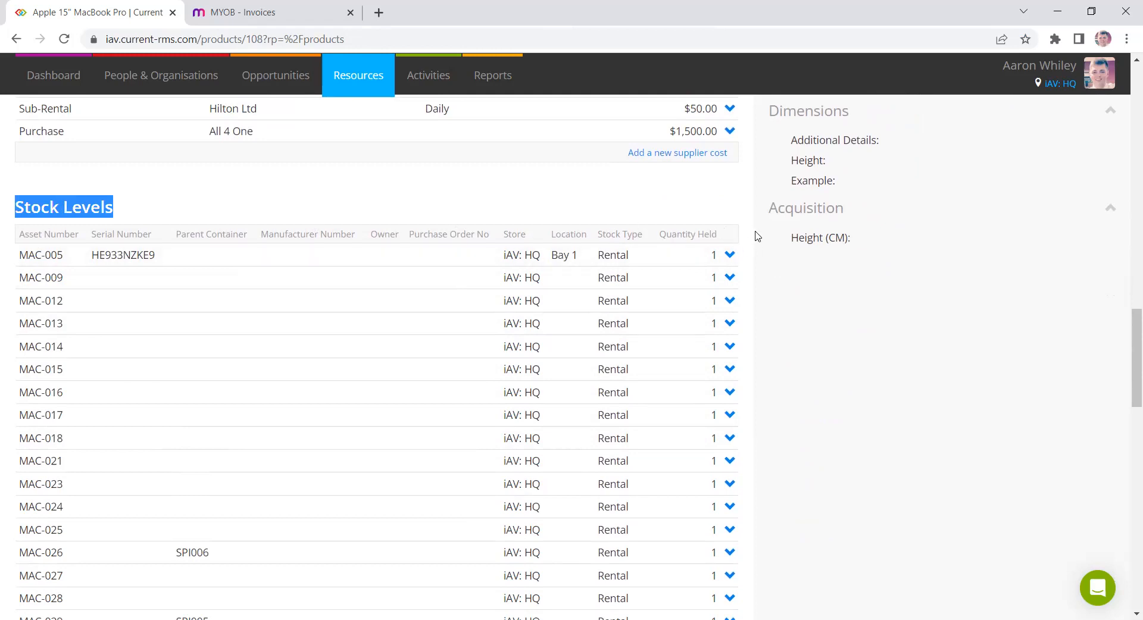
{"action": "scroll", "coordinate": [757, 236], "scroll_direction": "up", "scroll_amount": 12}
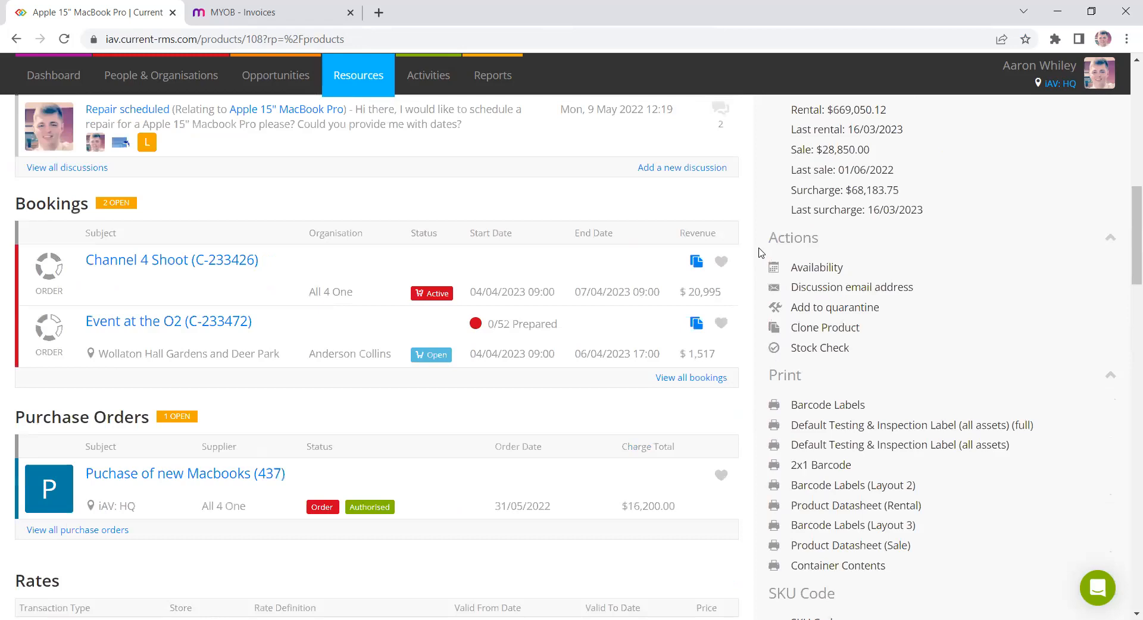
{"action": "scroll", "coordinate": [760, 253], "scroll_direction": "up", "scroll_amount": 10}
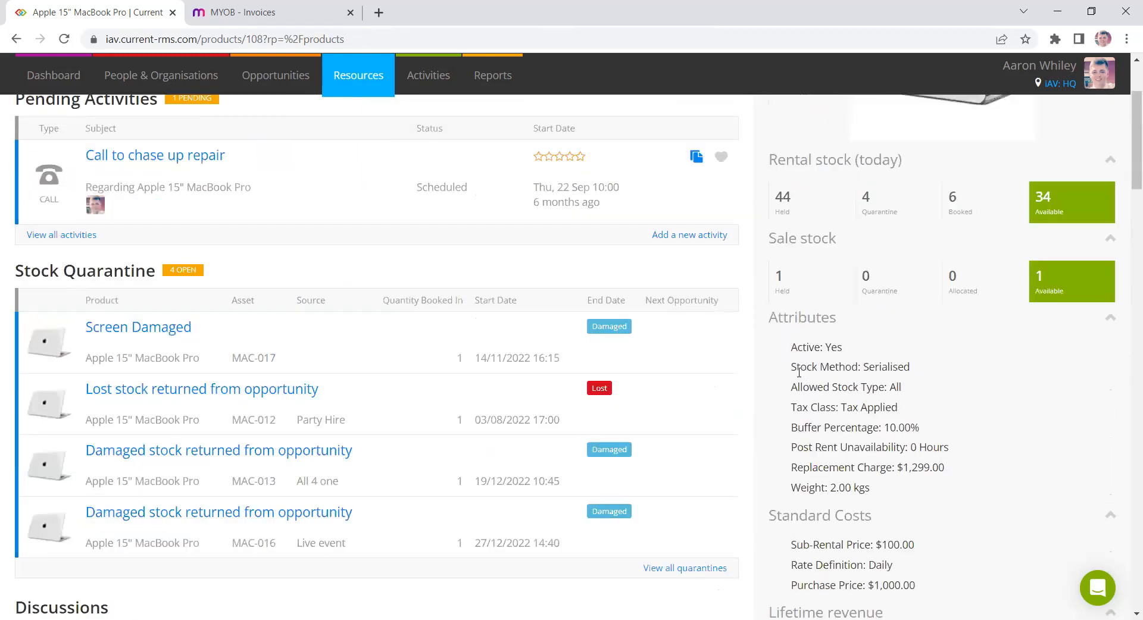
- Open the Products list in a new browser tab from the MacBook Pro product page
{"action": "left_click_drag", "start_coordinate": [793, 362], "coordinate": [861, 364]}
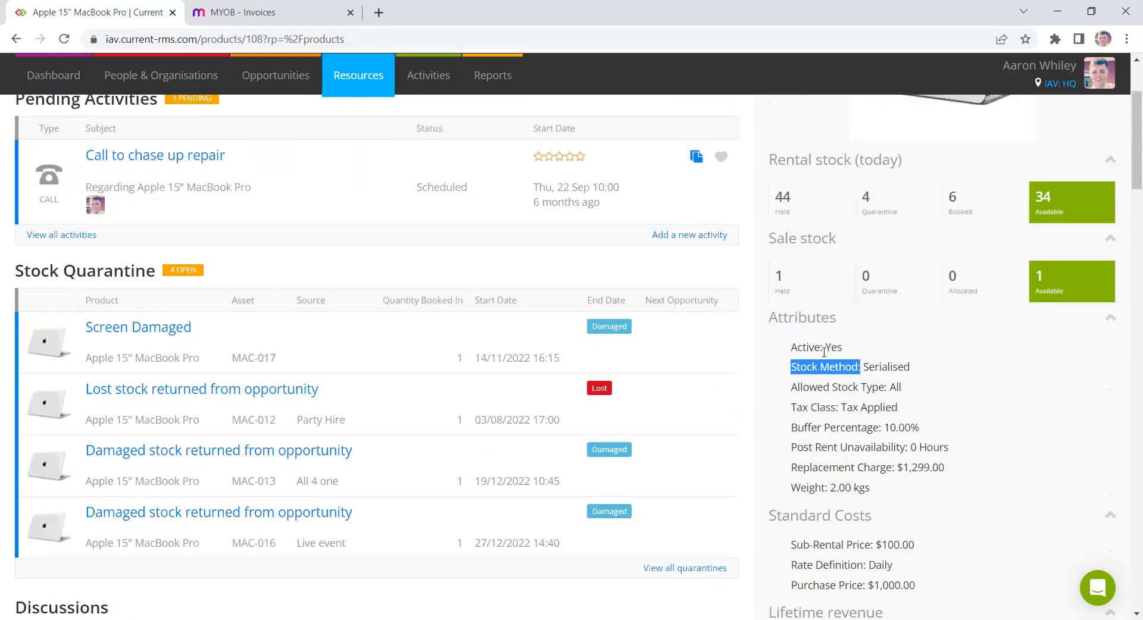
{"action": "mouse_move", "coordinate": [358, 84]}
{"action": "middle_click", "coordinate": [357, 110]}
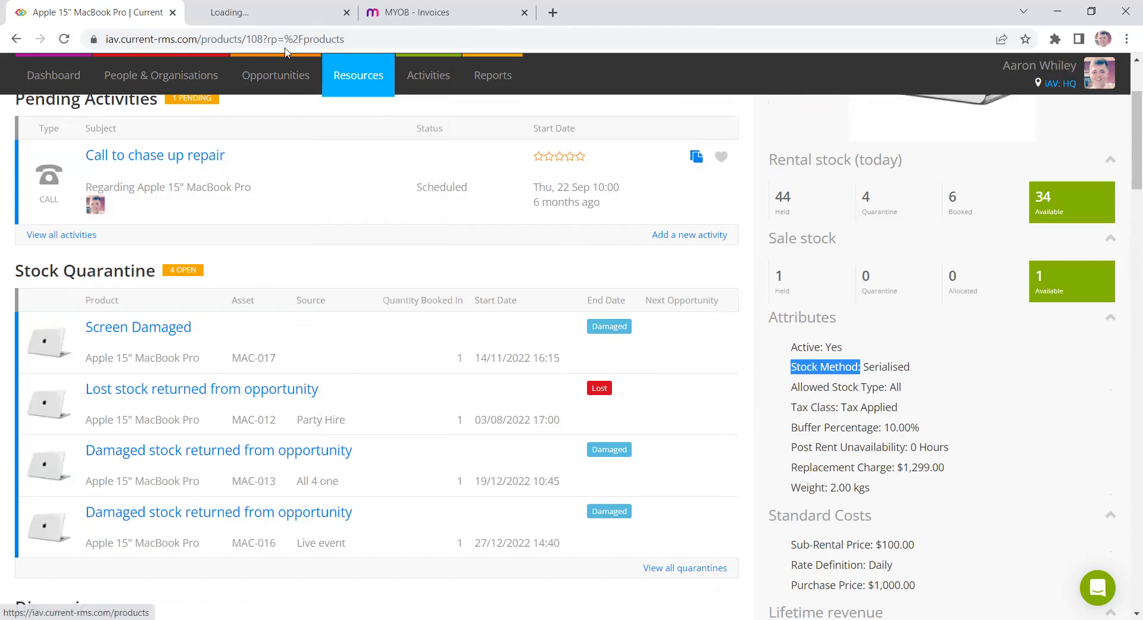
{"action": "left_click", "coordinate": [285, 15]}
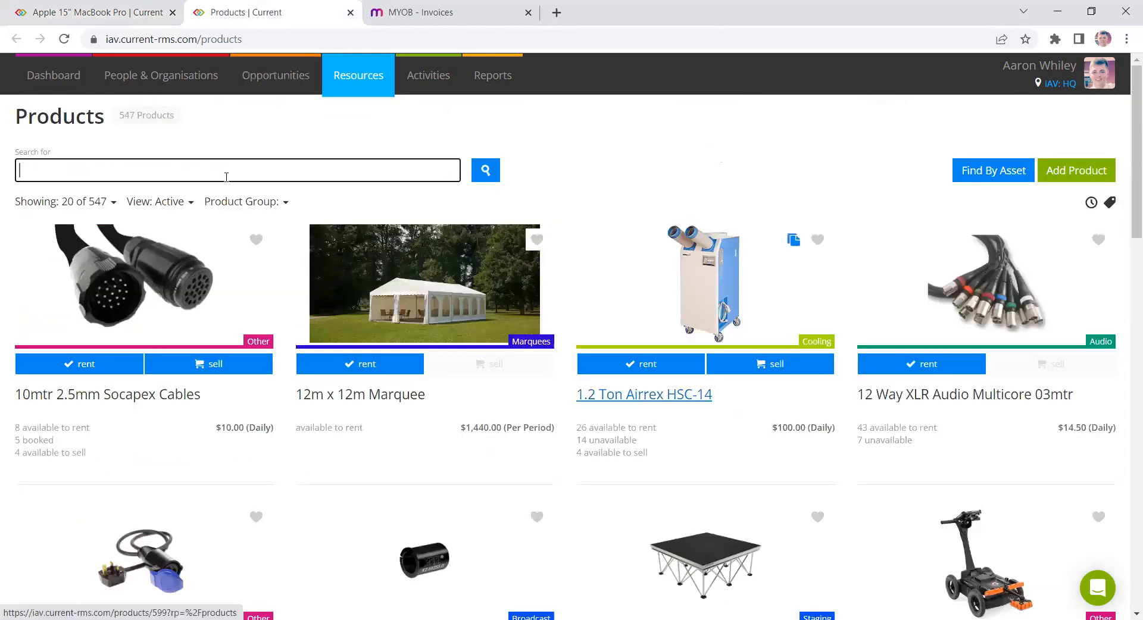
- Search the products for banquet and open the Banquet Table product
{"action": "type", "text": "banque"}
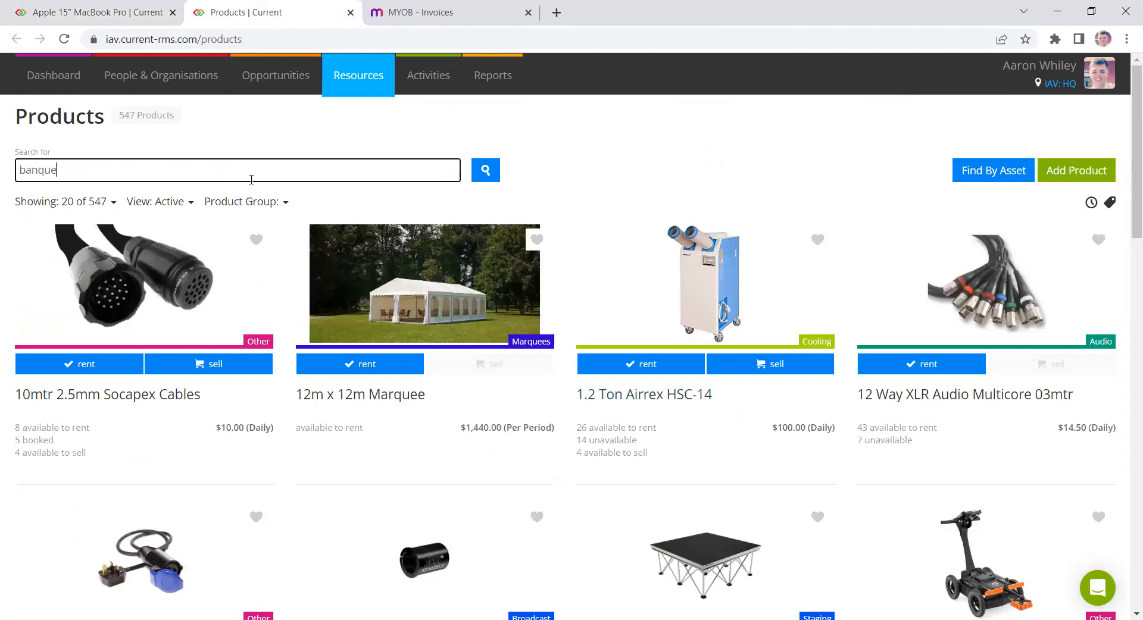
{"action": "type", "text": "t"}
{"action": "key", "text": "Return"}
{"action": "left_click", "coordinate": [66, 405]}
- Examine the Banquet Table's stock method, held quantity and stock levels
{"action": "scroll", "coordinate": [817, 209], "scroll_direction": "down", "scroll_amount": 2}
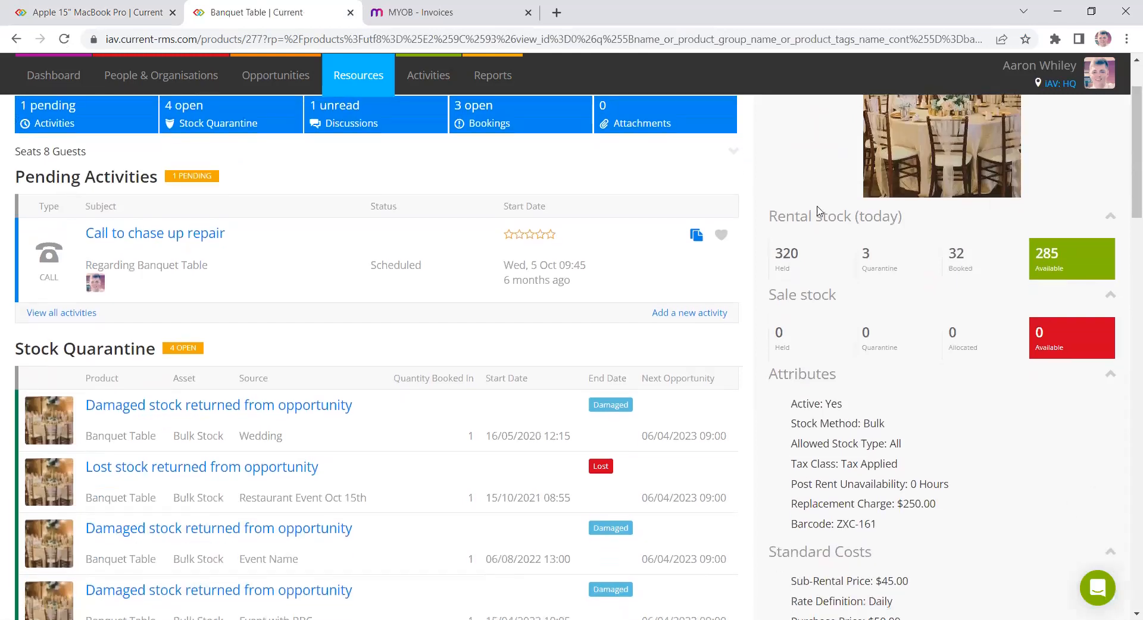
{"action": "scroll", "coordinate": [818, 210], "scroll_direction": "down", "scroll_amount": 1}
{"action": "triple_click", "coordinate": [875, 366]}
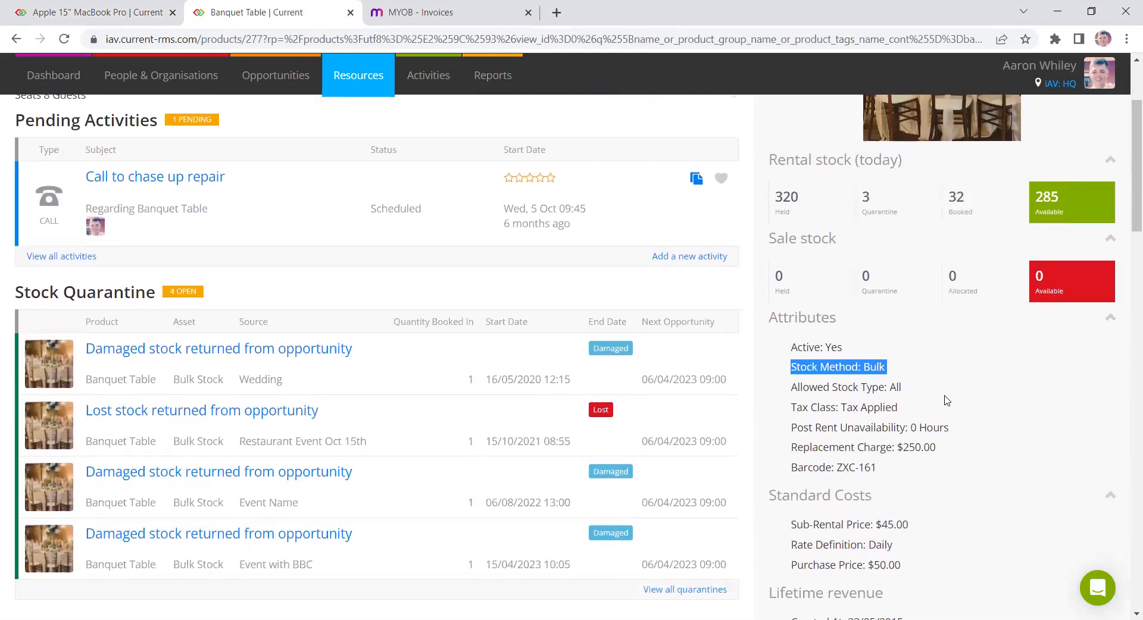
{"action": "double_click", "coordinate": [795, 197]}
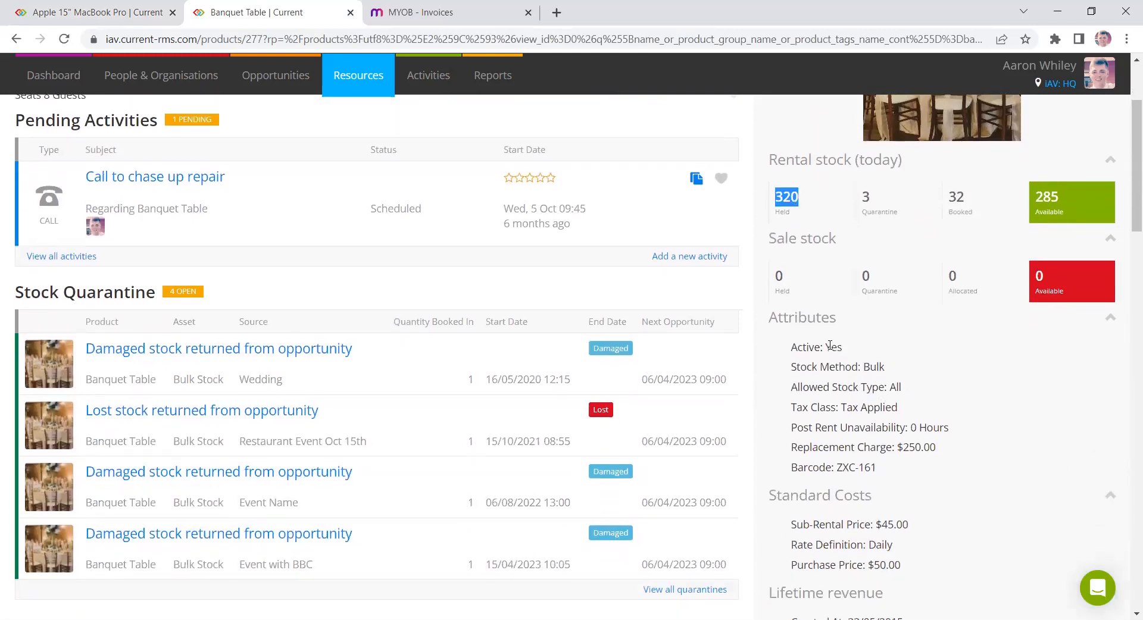
{"action": "scroll", "coordinate": [748, 328], "scroll_direction": "down", "scroll_amount": 15}
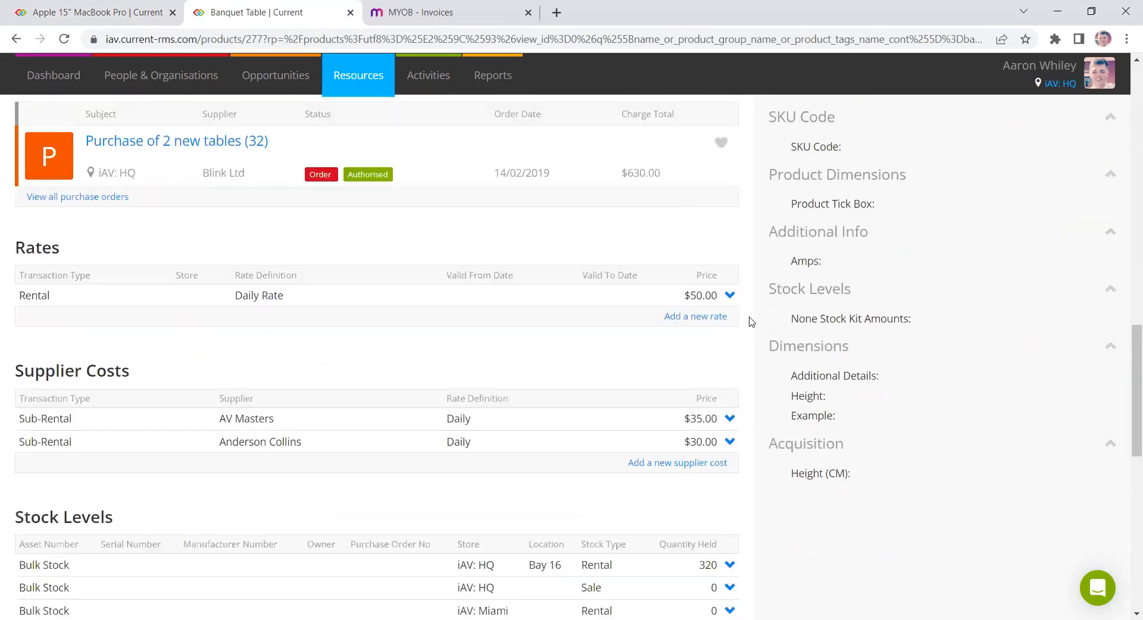
{"action": "scroll", "coordinate": [751, 322], "scroll_direction": "down", "scroll_amount": 3}
{"action": "double_click", "coordinate": [708, 418]}
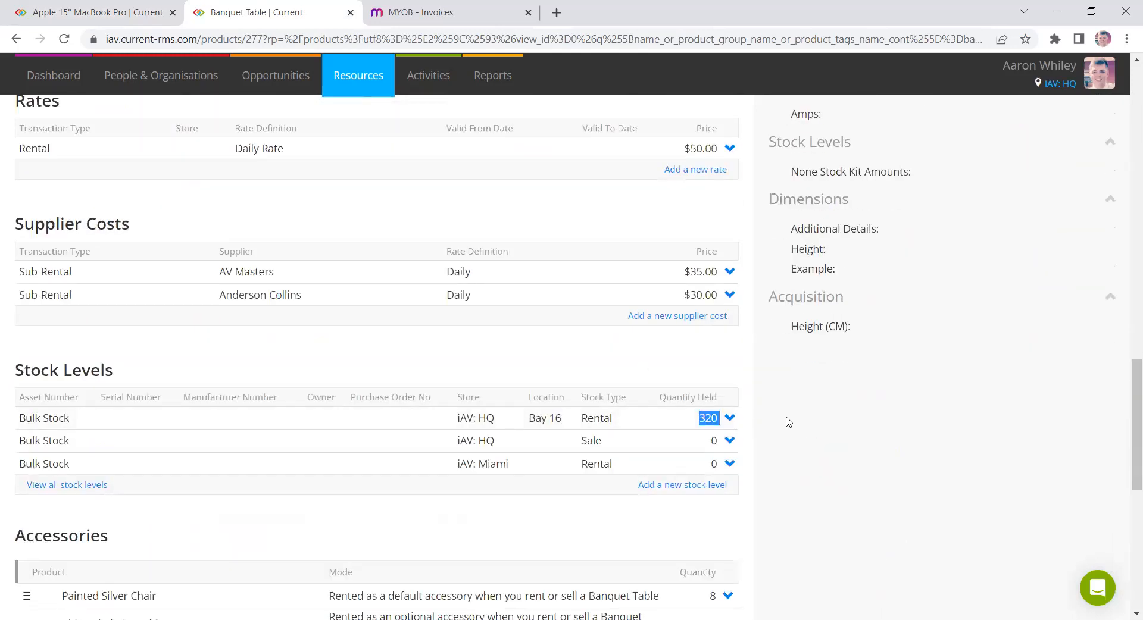
{"action": "left_click", "coordinate": [815, 437]}
- Return to the MacBook Pro tab and compare its stock method and per-asset stock levels
{"action": "left_click", "coordinate": [350, 12]}
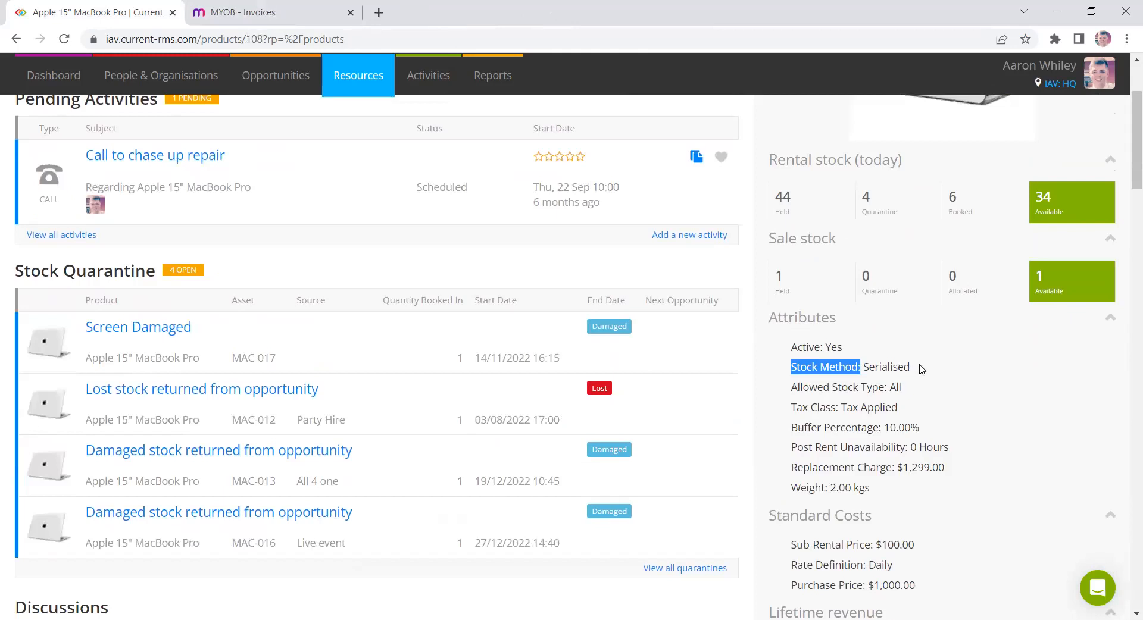
{"action": "left_click_drag", "start_coordinate": [920, 370], "coordinate": [864, 363]}
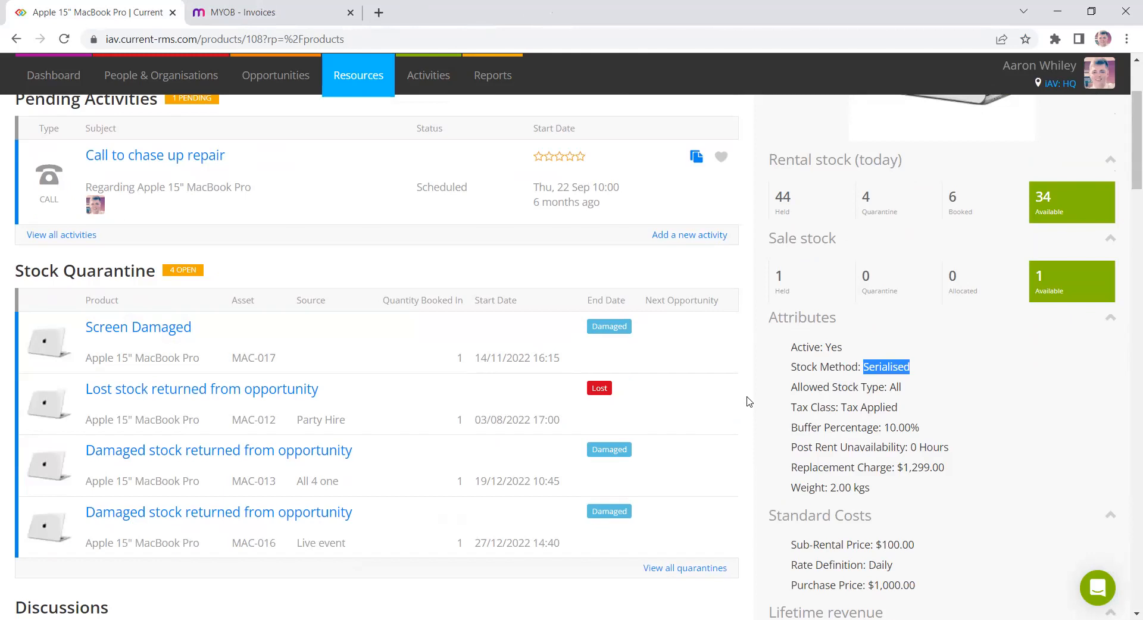
{"action": "scroll", "coordinate": [749, 402], "scroll_direction": "down", "scroll_amount": 15}
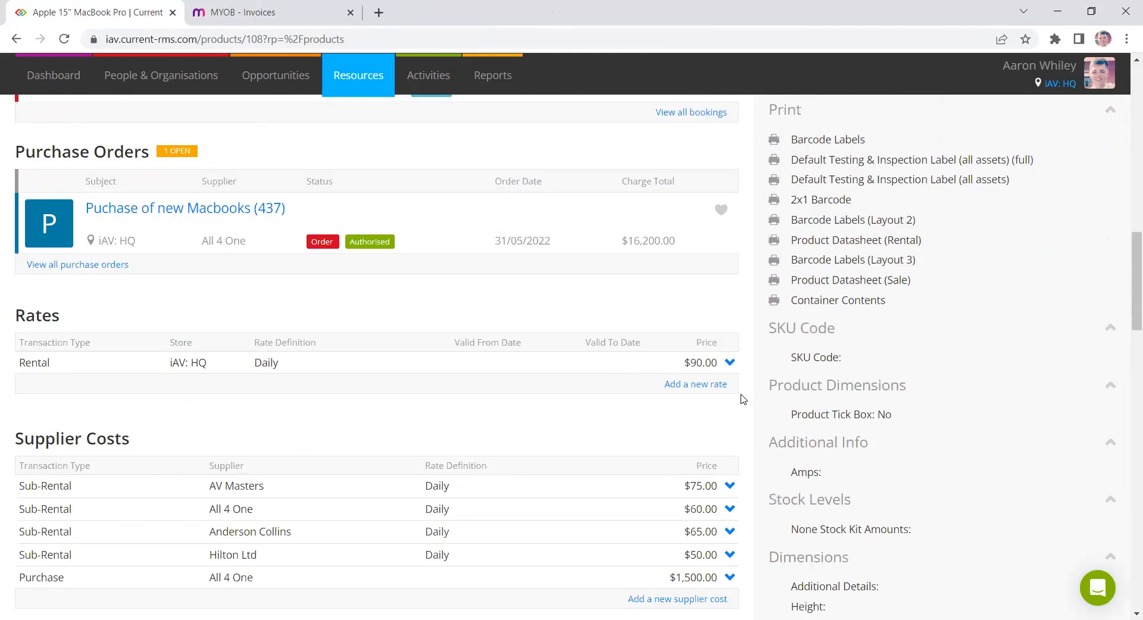
{"action": "scroll", "coordinate": [743, 399], "scroll_direction": "down", "scroll_amount": 3}
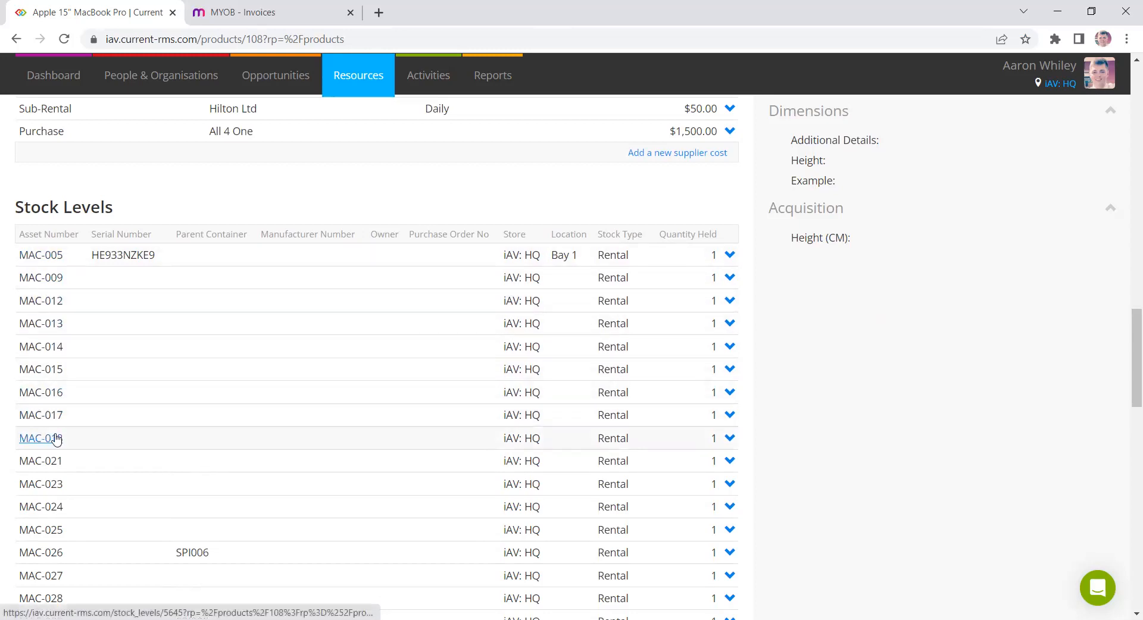
{"action": "scroll", "coordinate": [897, 423], "scroll_direction": "up", "scroll_amount": 1}
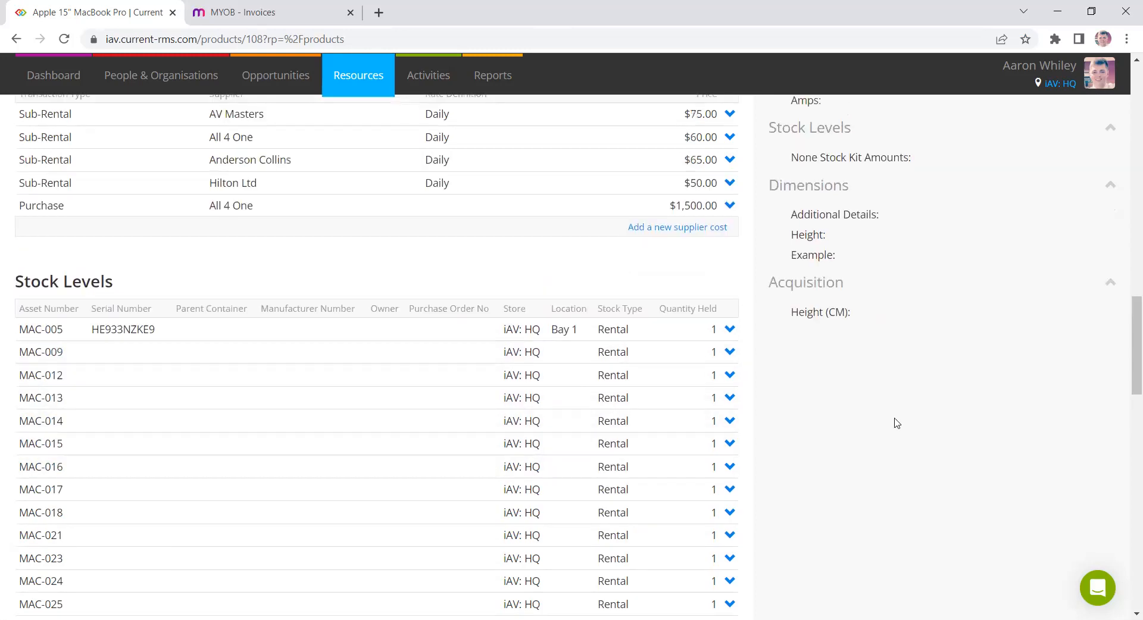
{"action": "scroll", "coordinate": [877, 420], "scroll_direction": "down", "scroll_amount": 1}
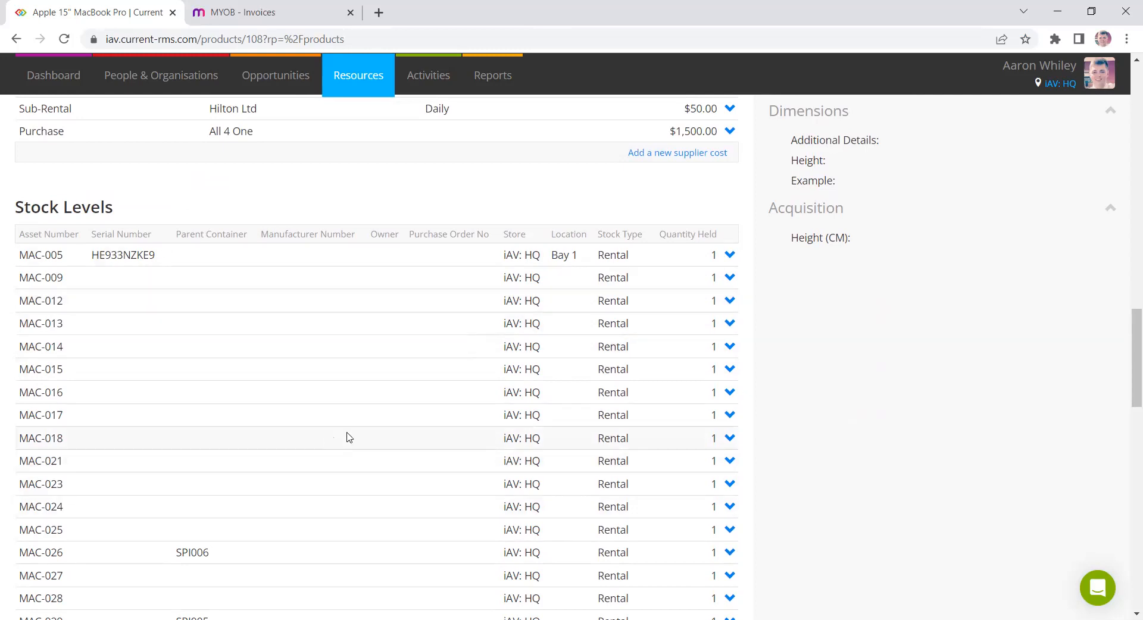
- Open the Barcode Labels print document from the MacBook Pro product page
{"action": "scroll", "coordinate": [1020, 357], "scroll_direction": "up", "scroll_amount": 6}
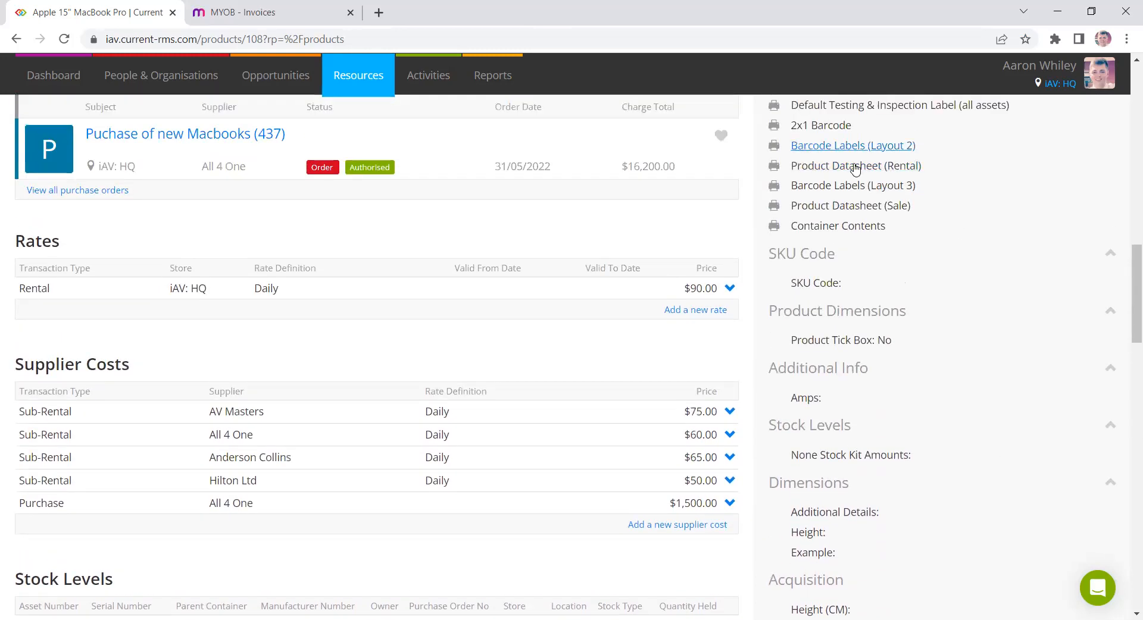
{"action": "scroll", "coordinate": [855, 169], "scroll_direction": "up", "scroll_amount": 3}
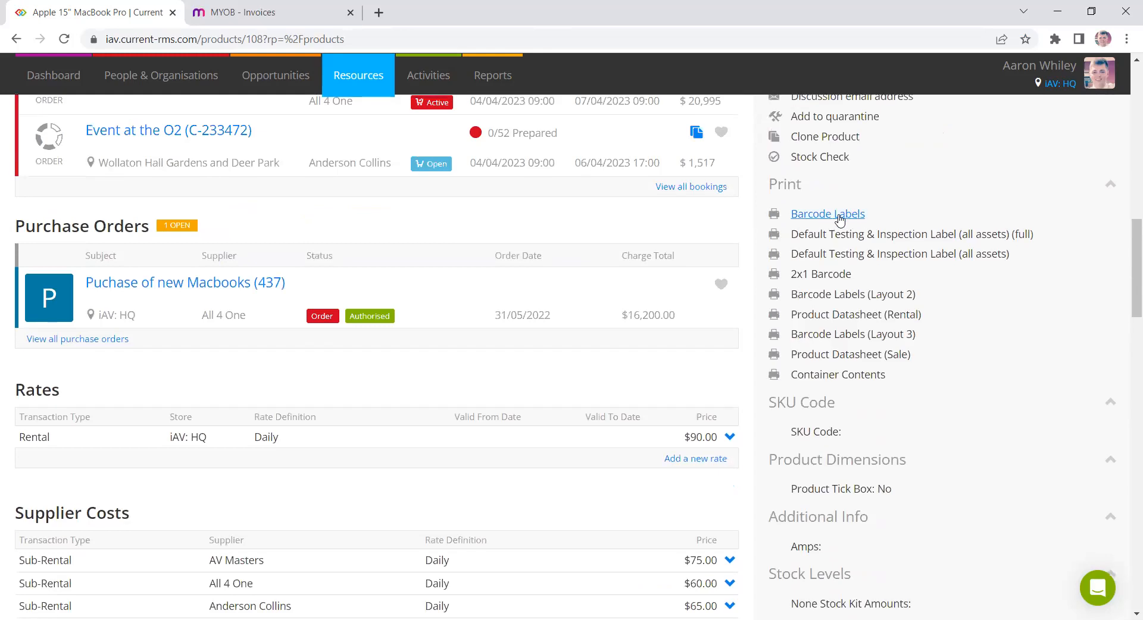
{"action": "left_click", "coordinate": [839, 219]}
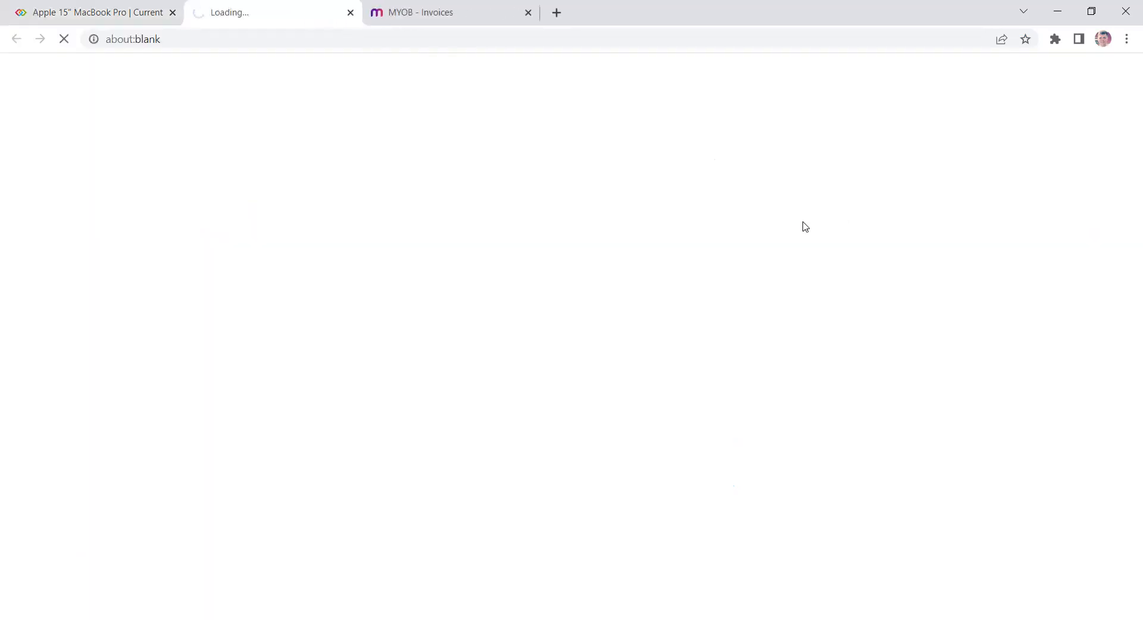
- Return to the MacBook Pro tab and open the Add Stock Level form for a new asset
{"action": "left_click", "coordinate": [44, 12]}
{"action": "scroll", "coordinate": [214, 416], "scroll_direction": "down", "scroll_amount": 8}
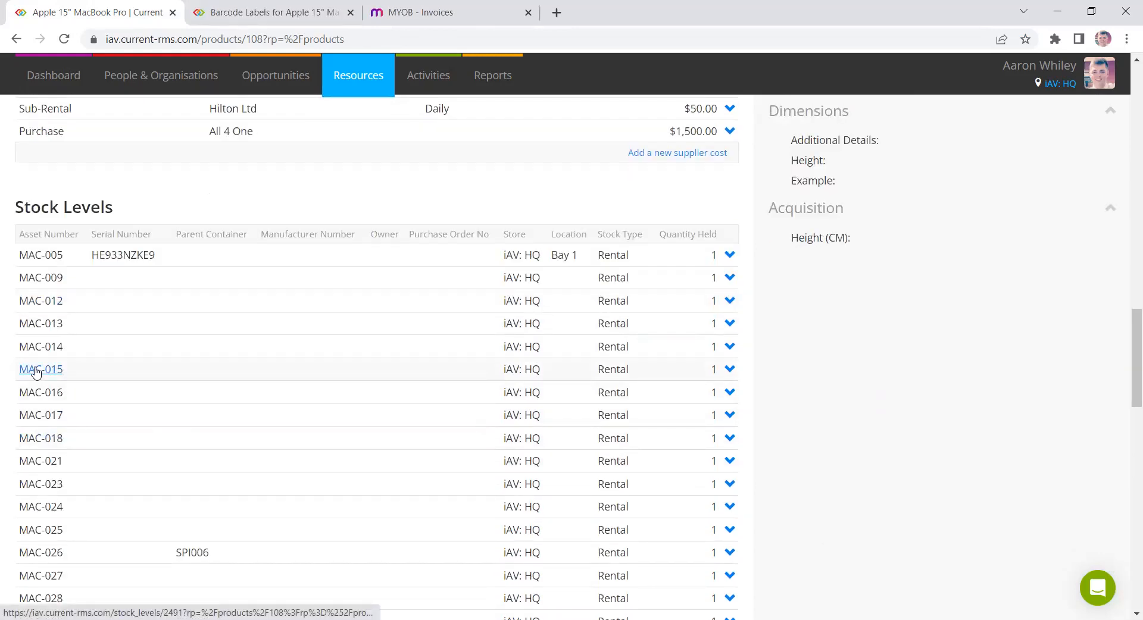
{"action": "scroll", "coordinate": [724, 360], "scroll_direction": "down", "scroll_amount": 4}
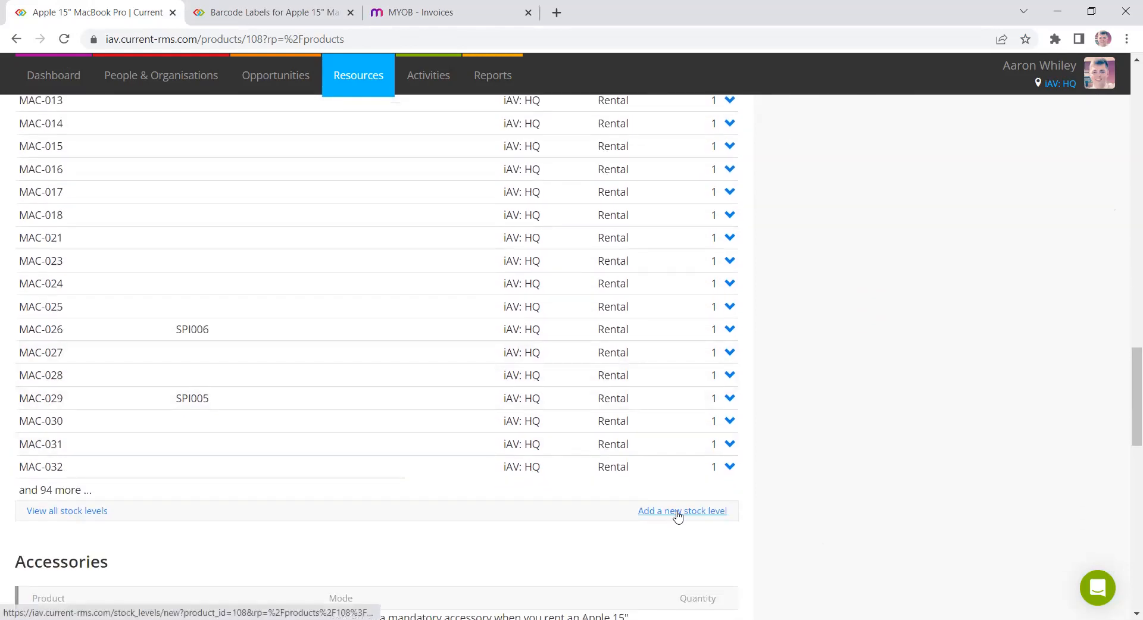
{"action": "left_click", "coordinate": [680, 511]}
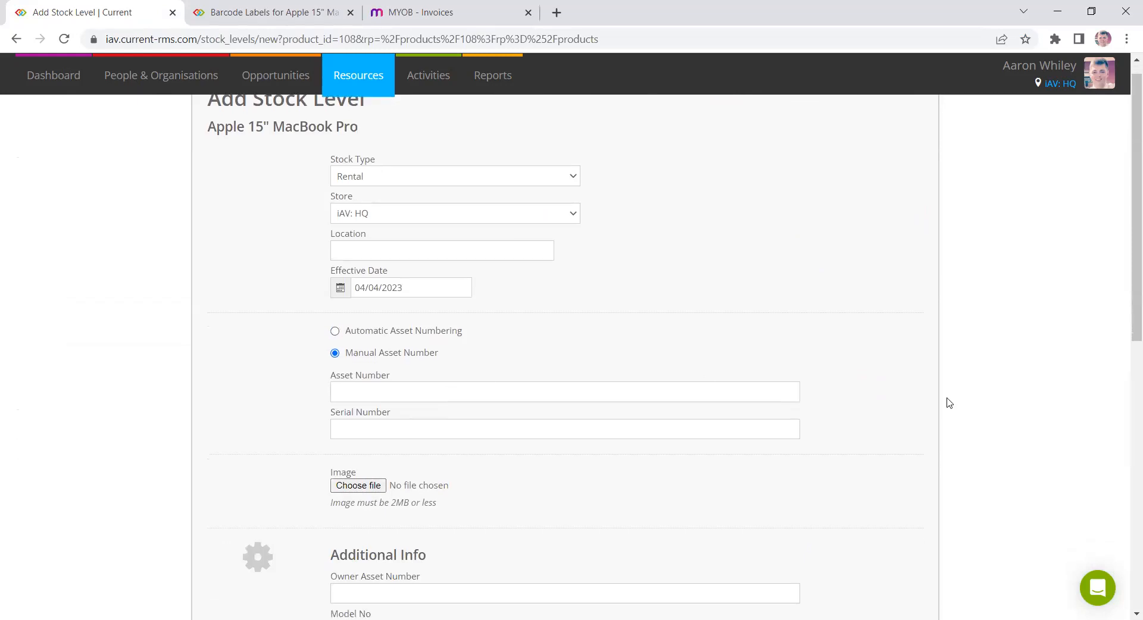
{"action": "scroll", "coordinate": [947, 401], "scroll_direction": "down", "scroll_amount": 10}
- Examine the asset IDs on the printed barcode labels, then close the labels tab
{"action": "left_click", "coordinate": [239, 7]}
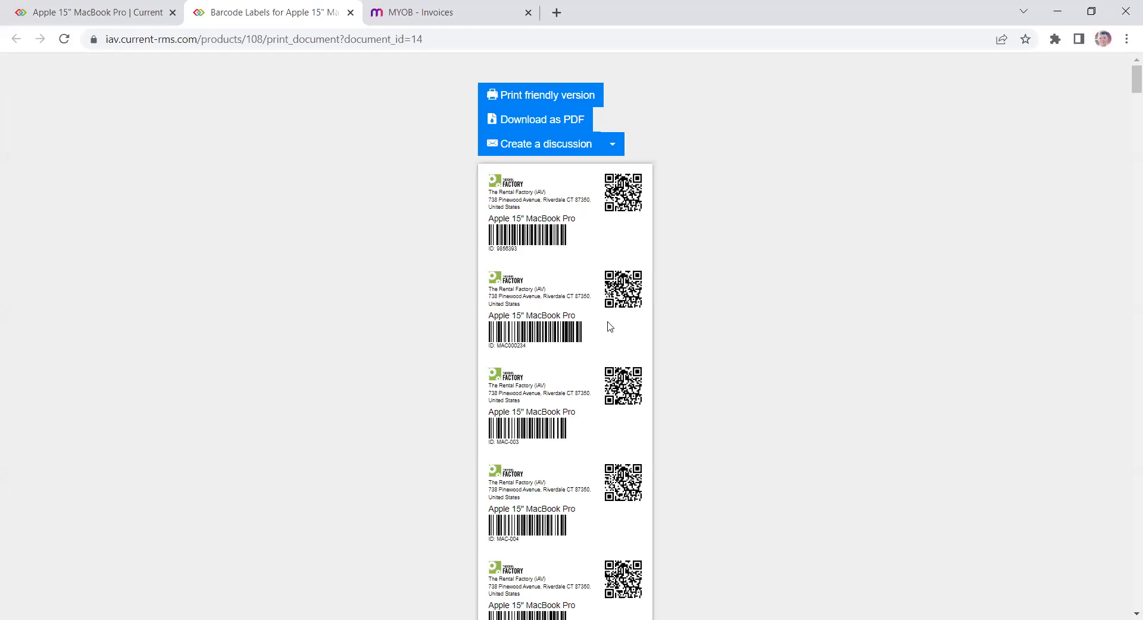
{"action": "scroll", "coordinate": [610, 326], "scroll_direction": "down", "scroll_amount": 1}
{"action": "triple_click", "coordinate": [508, 367]}
{"action": "triple_click", "coordinate": [522, 273]}
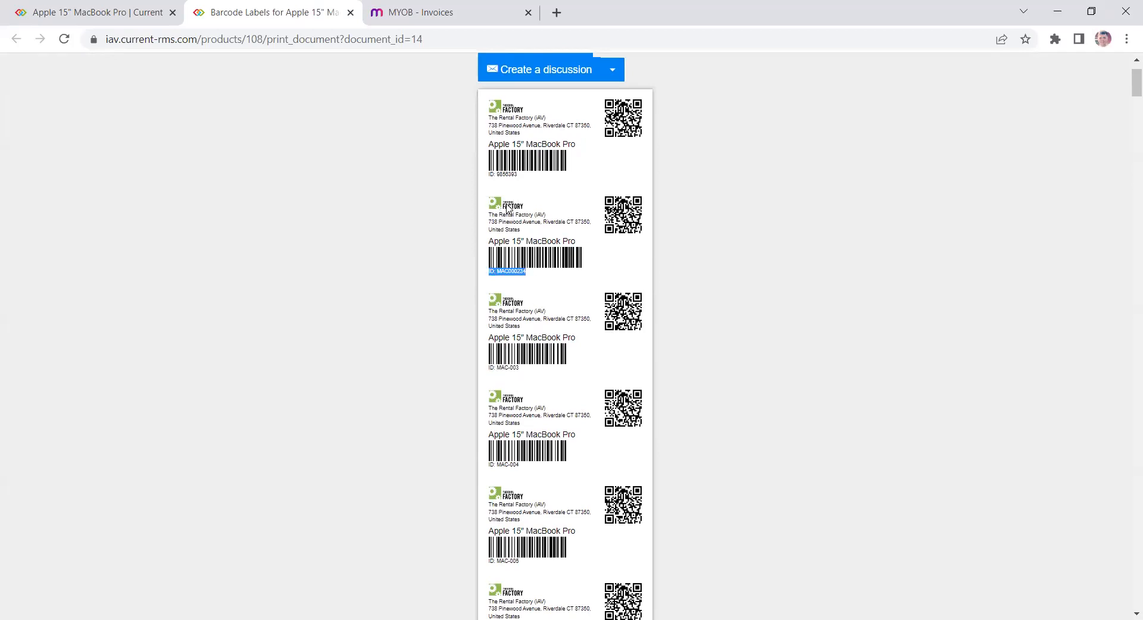
{"action": "left_click", "coordinate": [350, 12]}
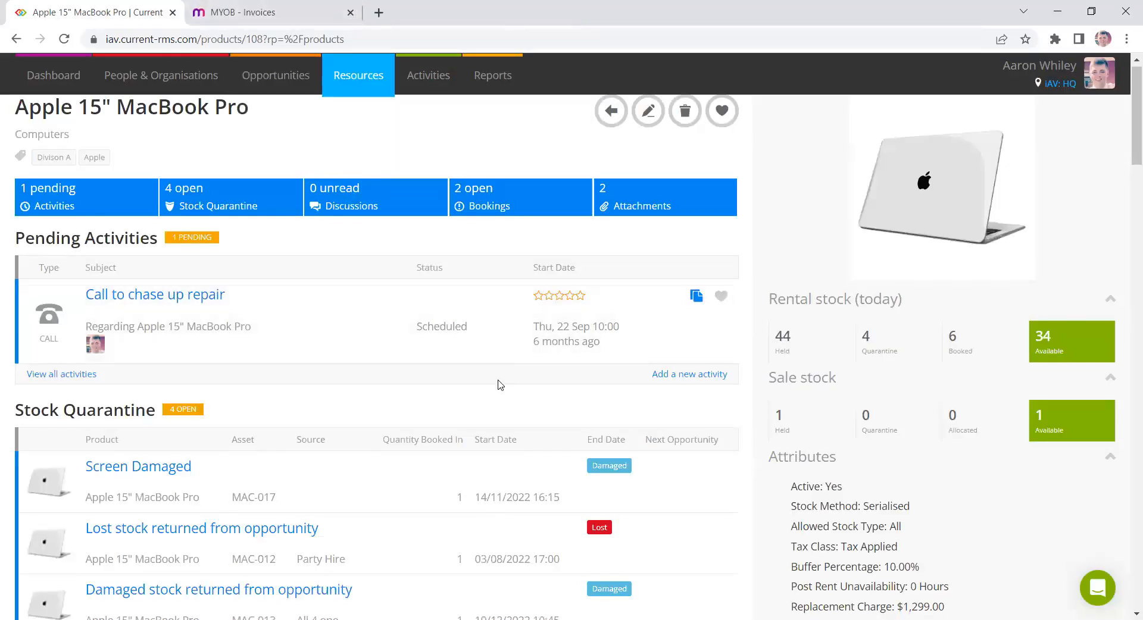
- Examine the MacBook Pro's accessories and their mandatory, optional, default and component modes
{"action": "scroll", "coordinate": [500, 384], "scroll_direction": "down", "scroll_amount": 20}
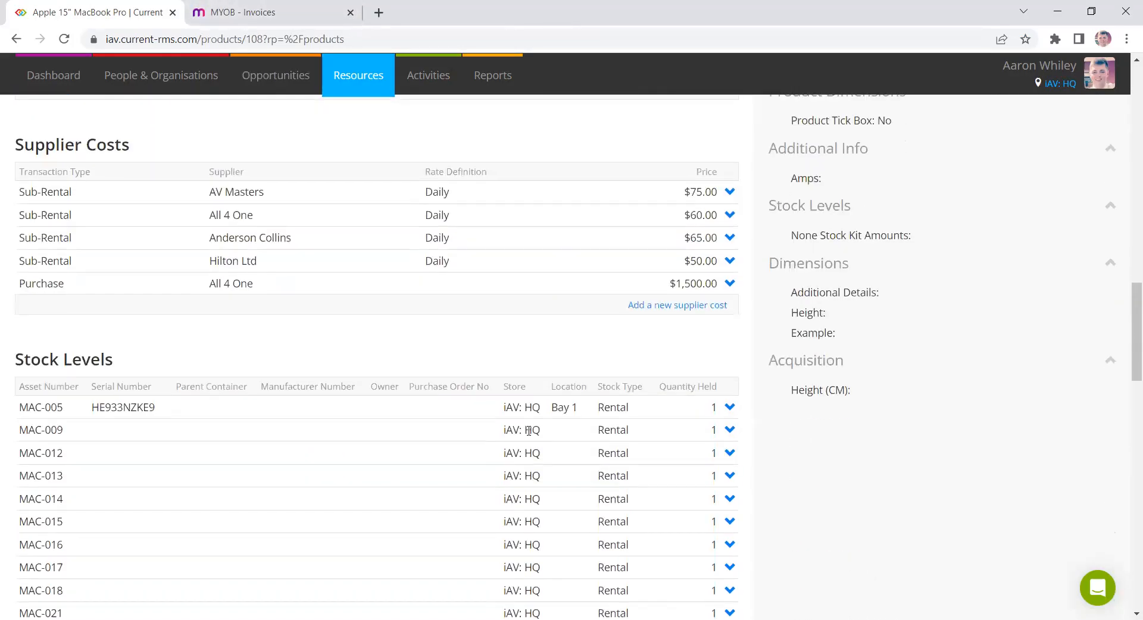
{"action": "scroll", "coordinate": [528, 429], "scroll_direction": "down", "scroll_amount": 3}
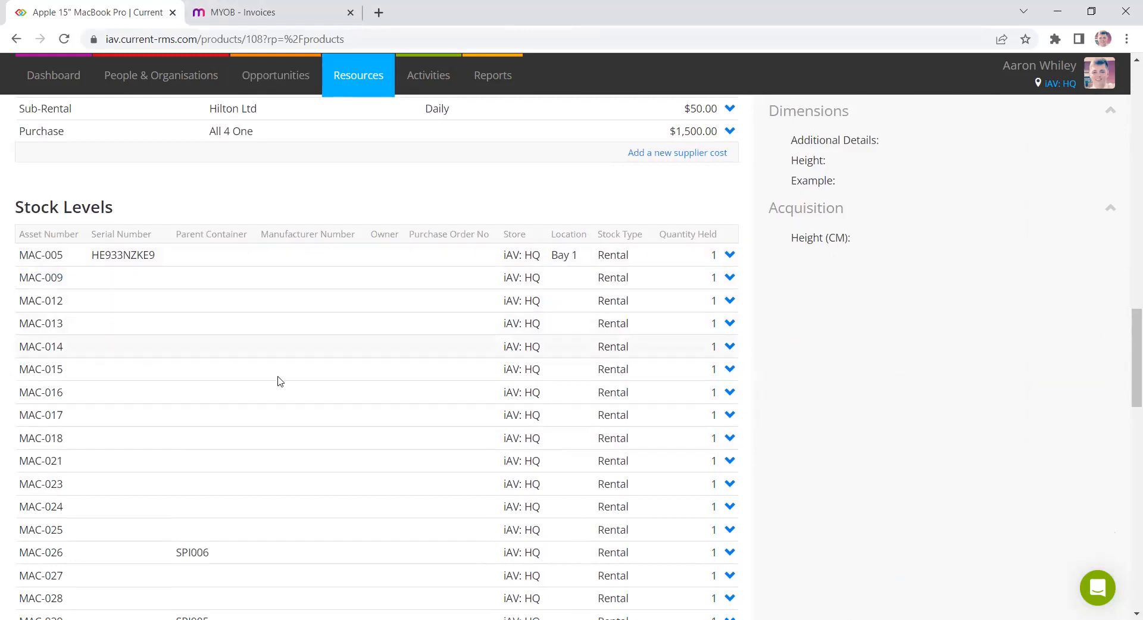
{"action": "scroll", "coordinate": [752, 359], "scroll_direction": "down", "scroll_amount": 9}
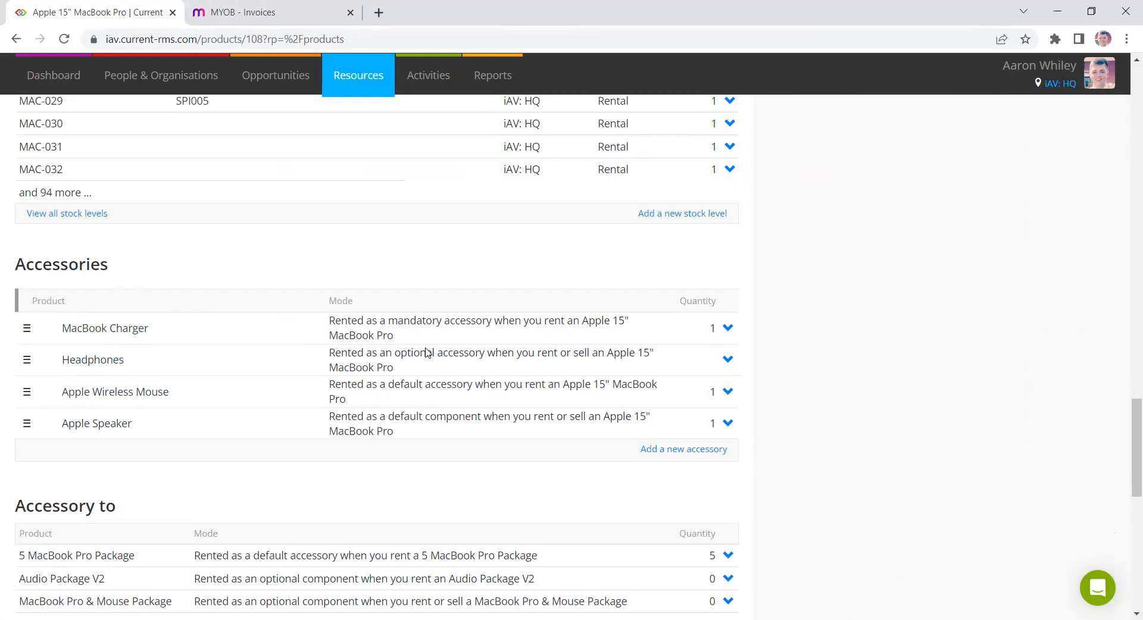
{"action": "double_click", "coordinate": [430, 322]}
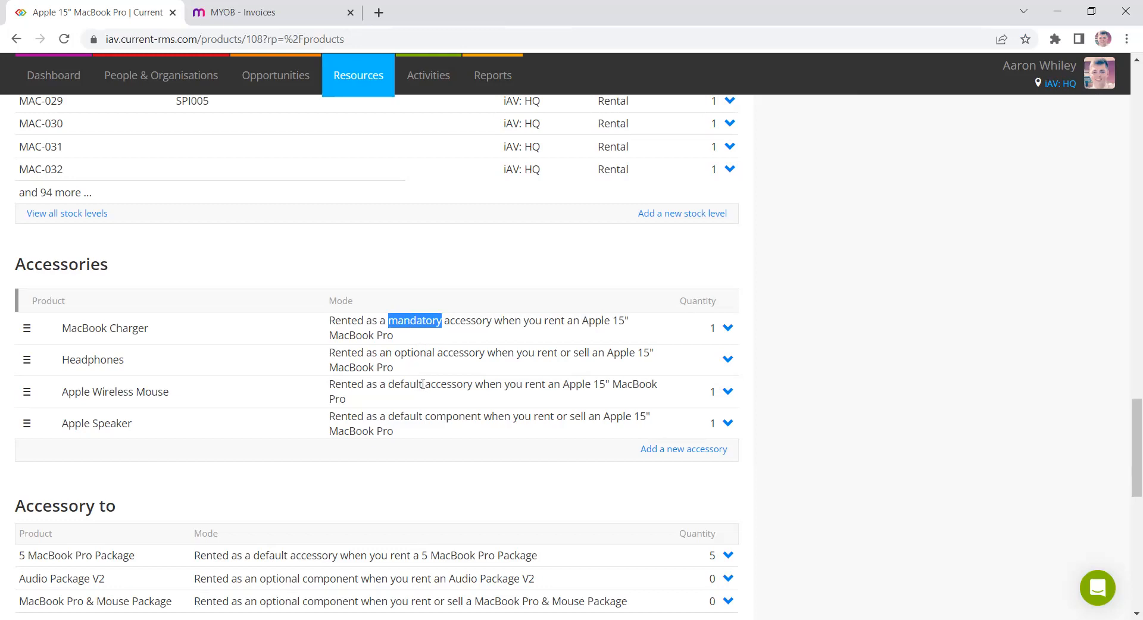
{"action": "left_click_drag", "start_coordinate": [422, 384], "coordinate": [389, 383]}
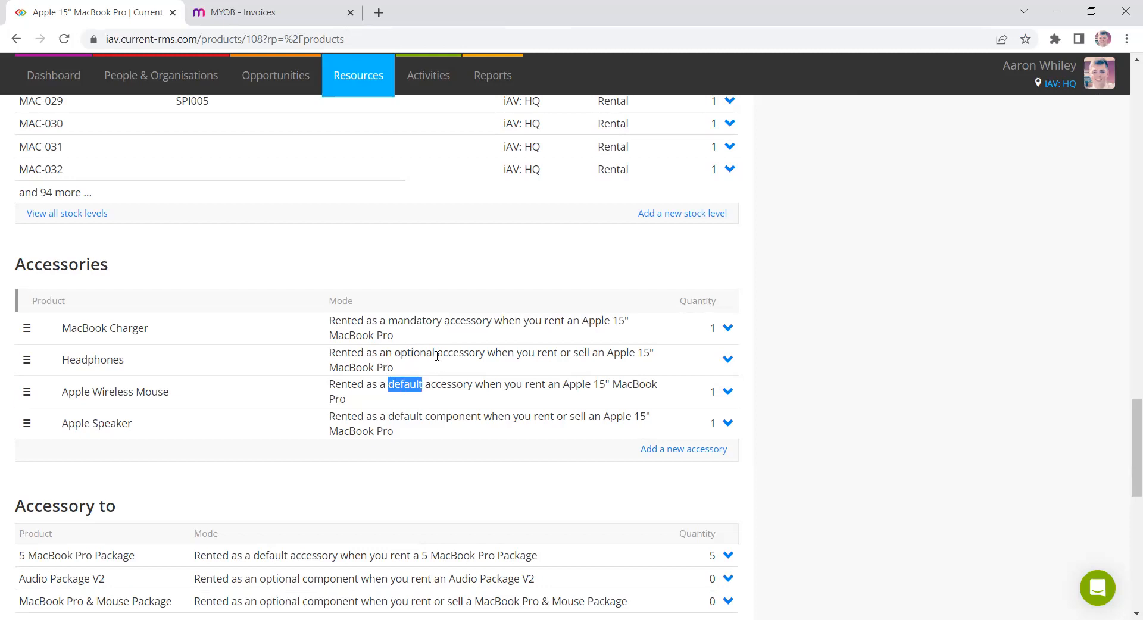
{"action": "left_click_drag", "start_coordinate": [436, 354], "coordinate": [392, 353]}
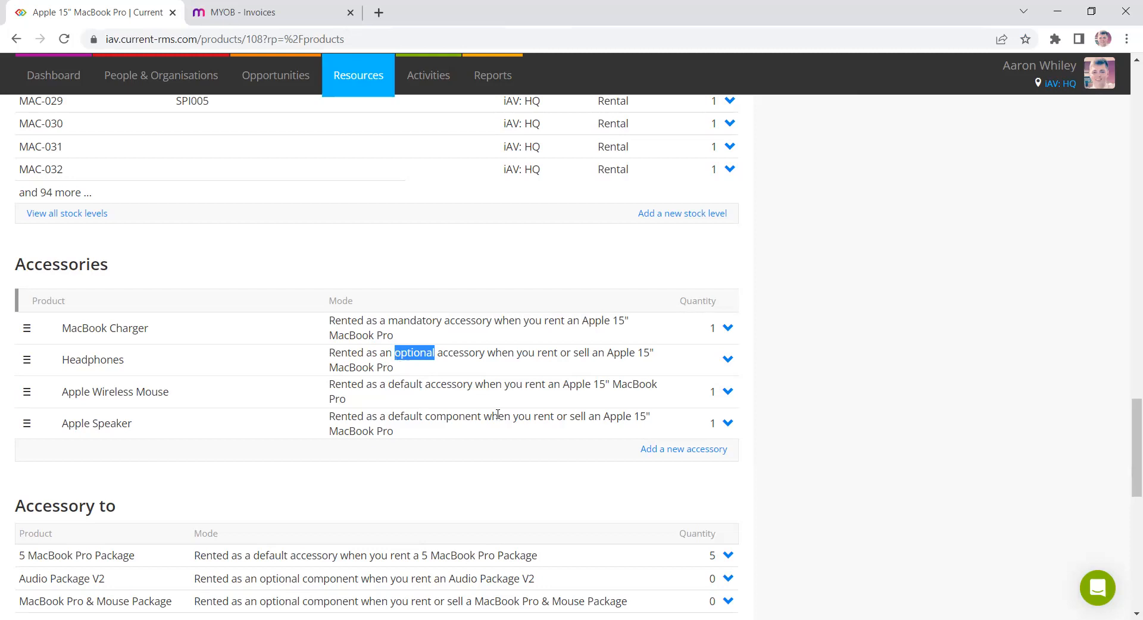
{"action": "left_click_drag", "start_coordinate": [425, 384], "coordinate": [472, 384]}
{"action": "left_click_drag", "start_coordinate": [425, 417], "coordinate": [481, 417]}
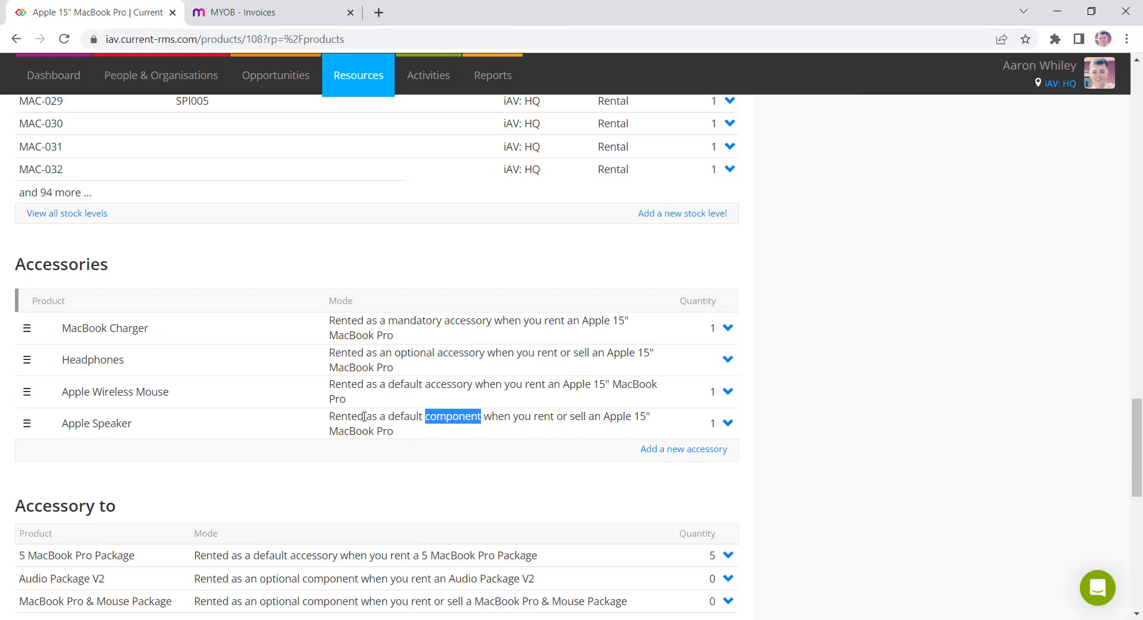
{"action": "left_click_drag", "start_coordinate": [426, 389], "coordinate": [474, 388]}
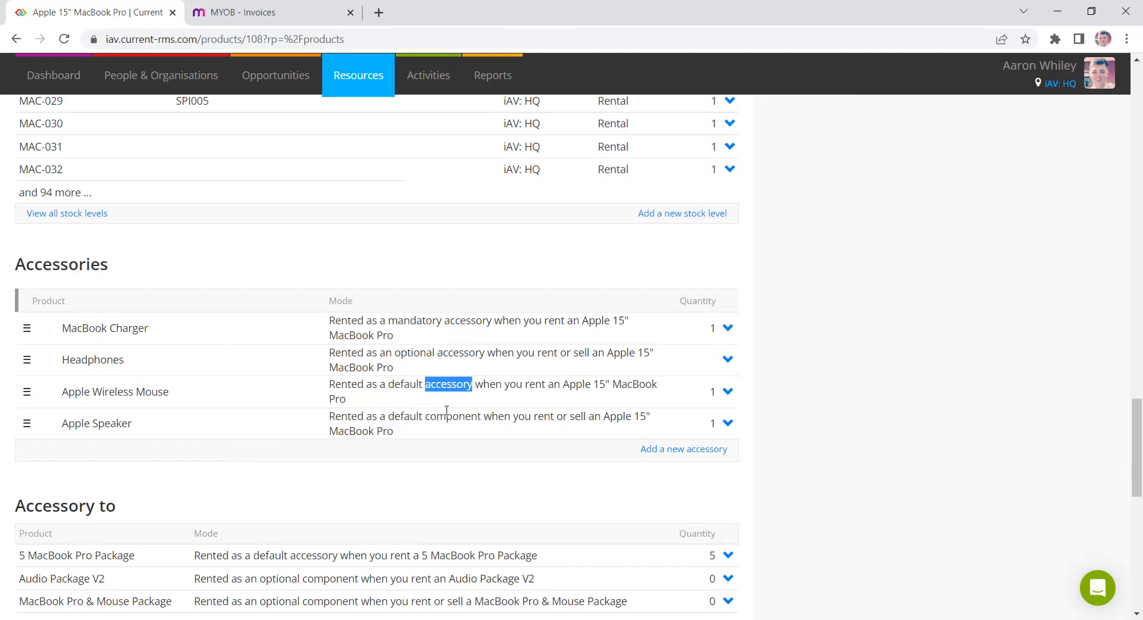
{"action": "mouse_move", "coordinate": [429, 417]}
{"action": "left_mouse_down"}
{"action": "mouse_move", "coordinate": [480, 417]}
{"action": "mouse_move", "coordinate": [425, 416]}
{"action": "left_mouse_up"}
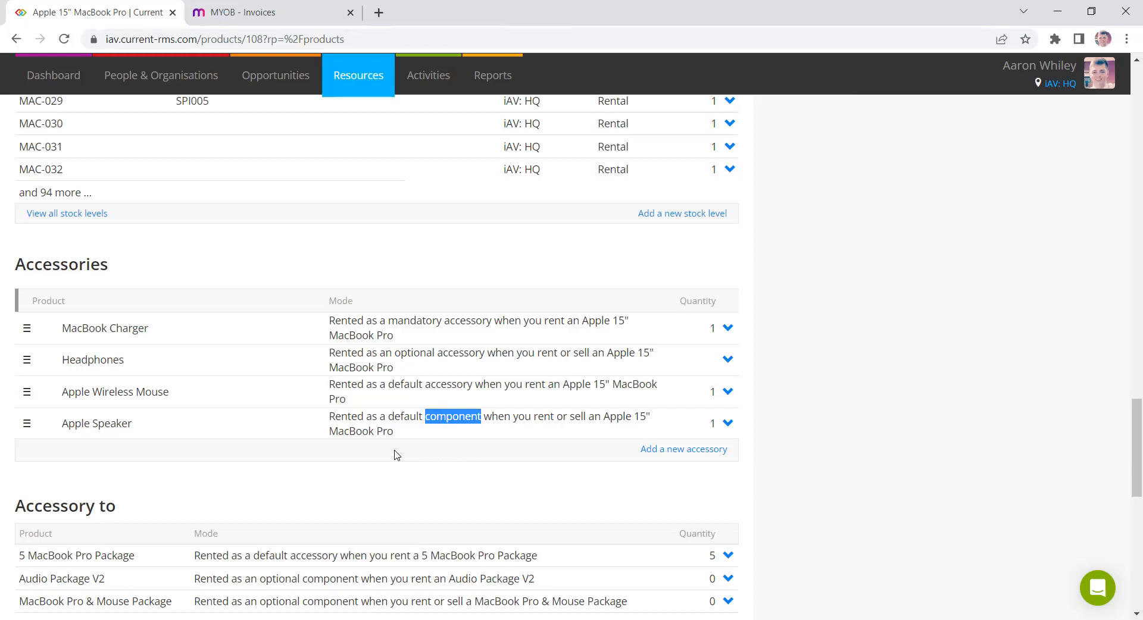
{"action": "left_click", "coordinate": [487, 417]}
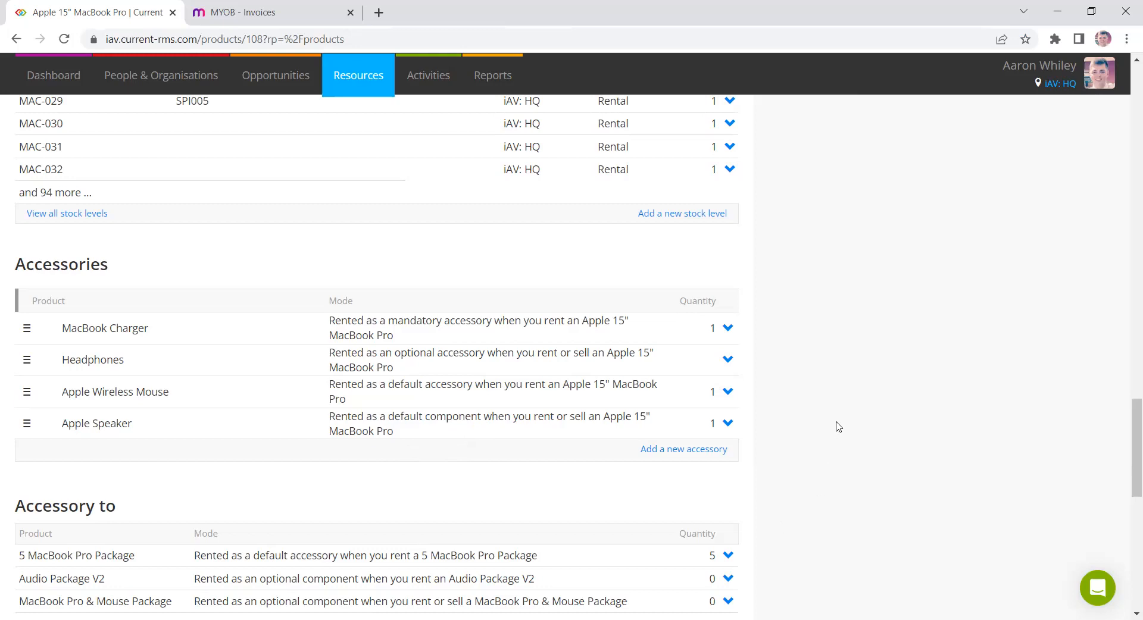
- Highlight the MacBook Pro's serialised stock method and return to the Products list
{"action": "scroll", "coordinate": [834, 426], "scroll_direction": "up", "scroll_amount": 15}
{"action": "scroll", "coordinate": [809, 469], "scroll_direction": "up", "scroll_amount": 10}
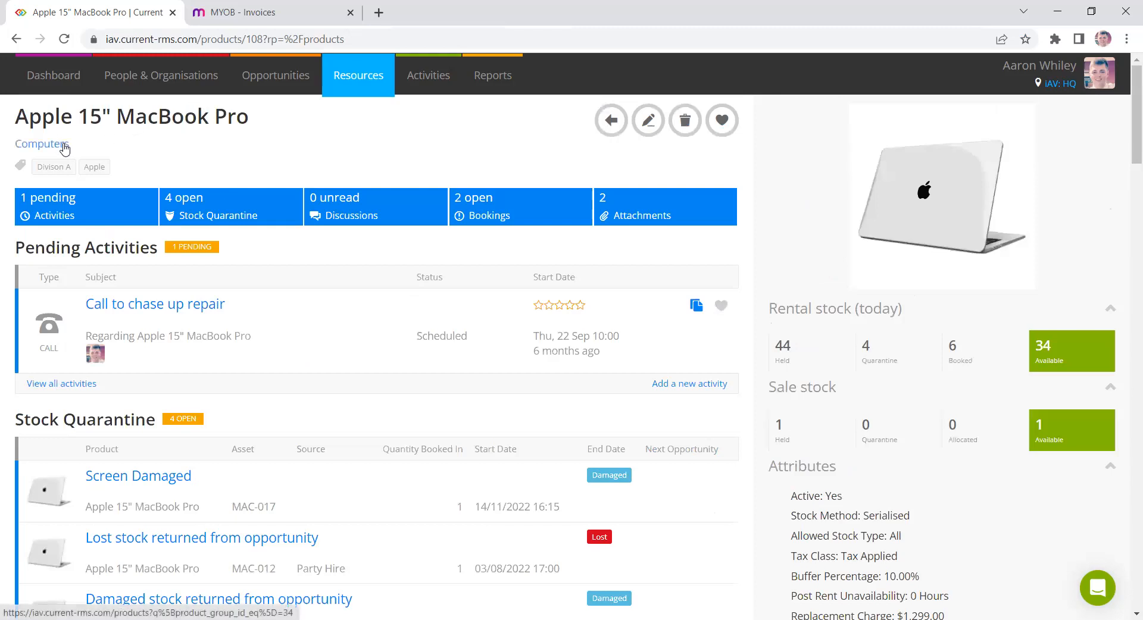
{"action": "triple_click", "coordinate": [902, 516]}
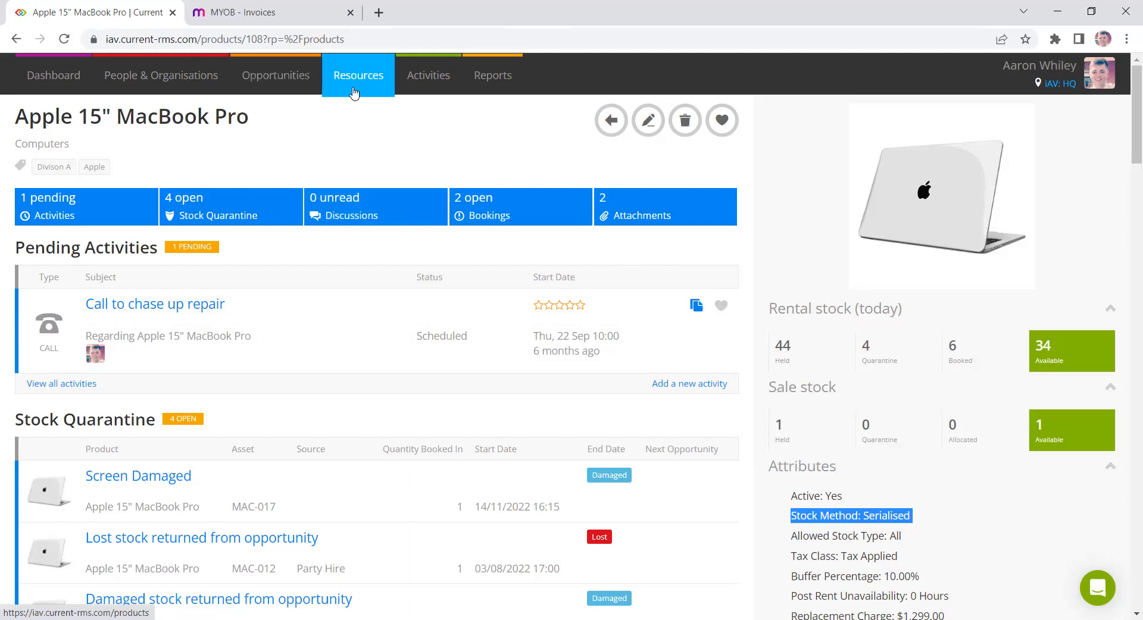
{"action": "mouse_move", "coordinate": [356, 89]}
{"action": "left_click", "coordinate": [365, 114]}
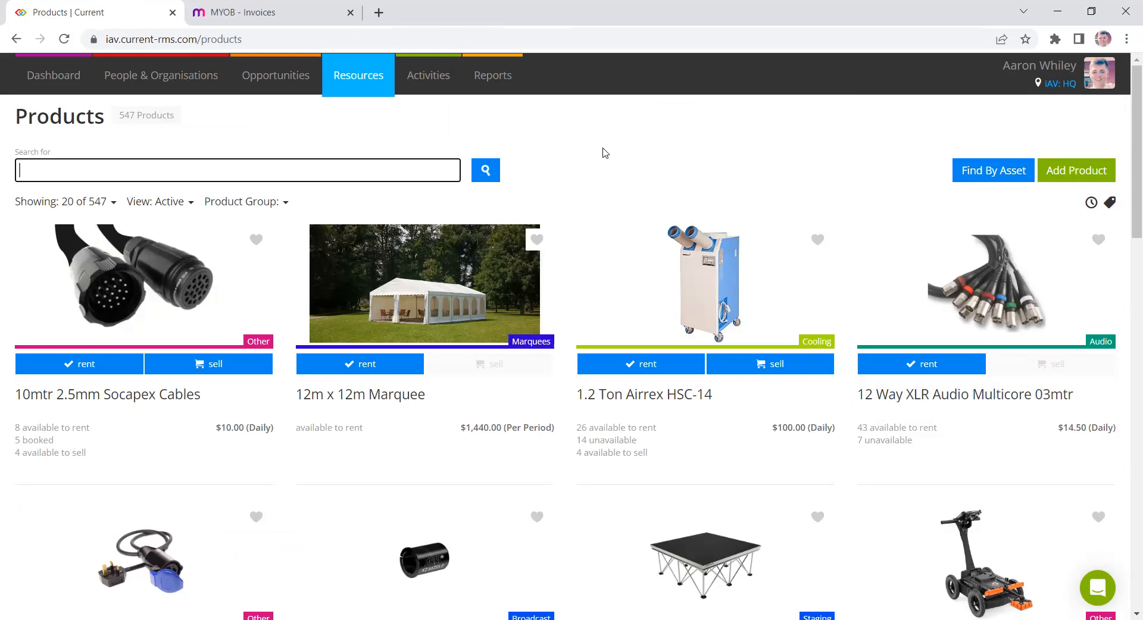
- Open the Opportunities list and switch its view to All open enquiries
{"action": "left_click", "coordinate": [295, 84]}
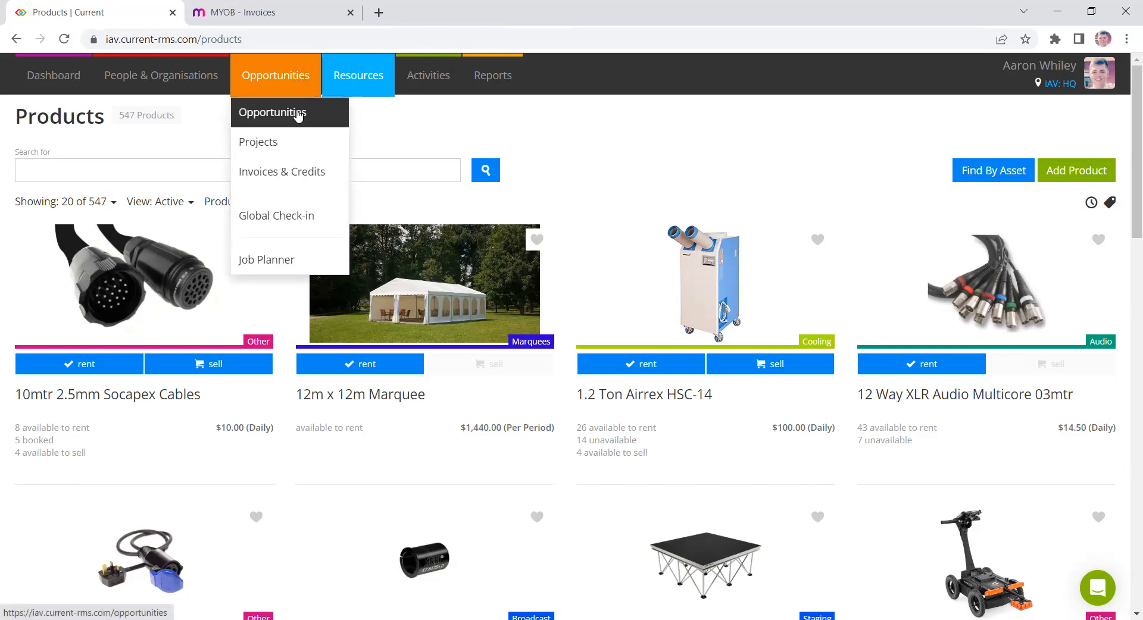
{"action": "left_click", "coordinate": [298, 116]}
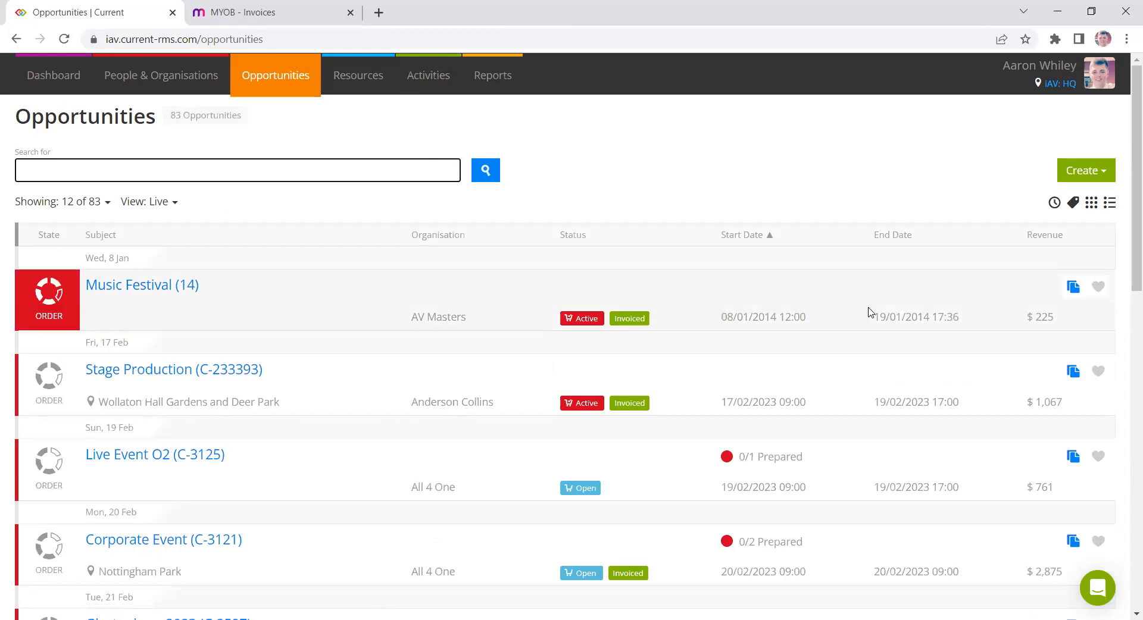
{"action": "left_click", "coordinate": [1083, 171]}
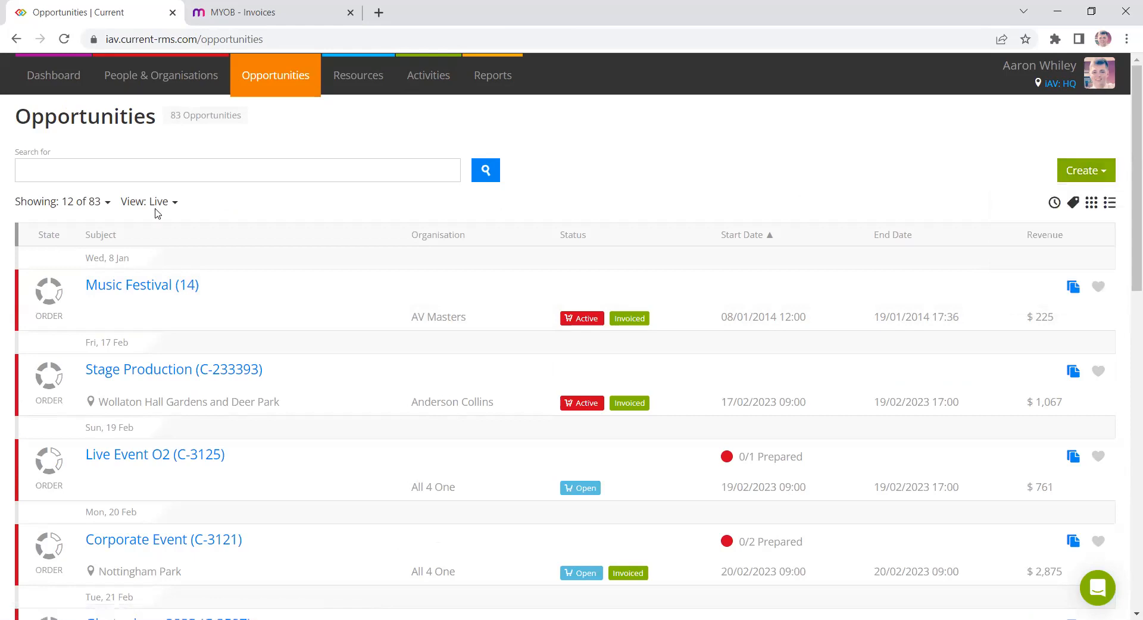
{"action": "left_click", "coordinate": [137, 209]}
{"action": "scroll", "coordinate": [263, 399], "scroll_direction": "down", "scroll_amount": 5}
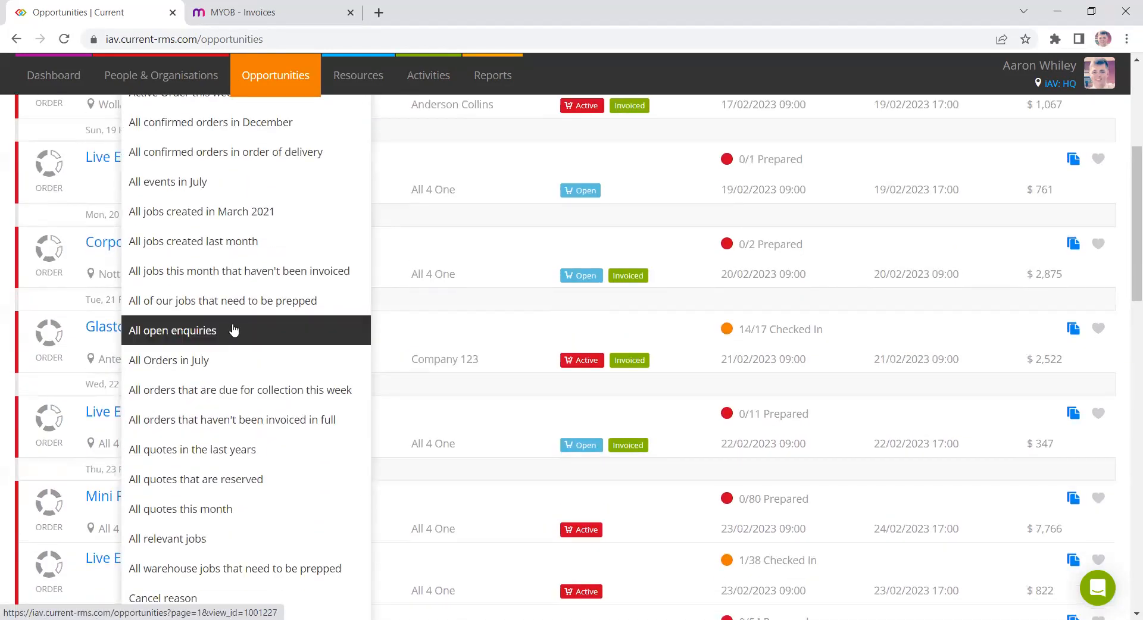
{"action": "left_click", "coordinate": [233, 330]}
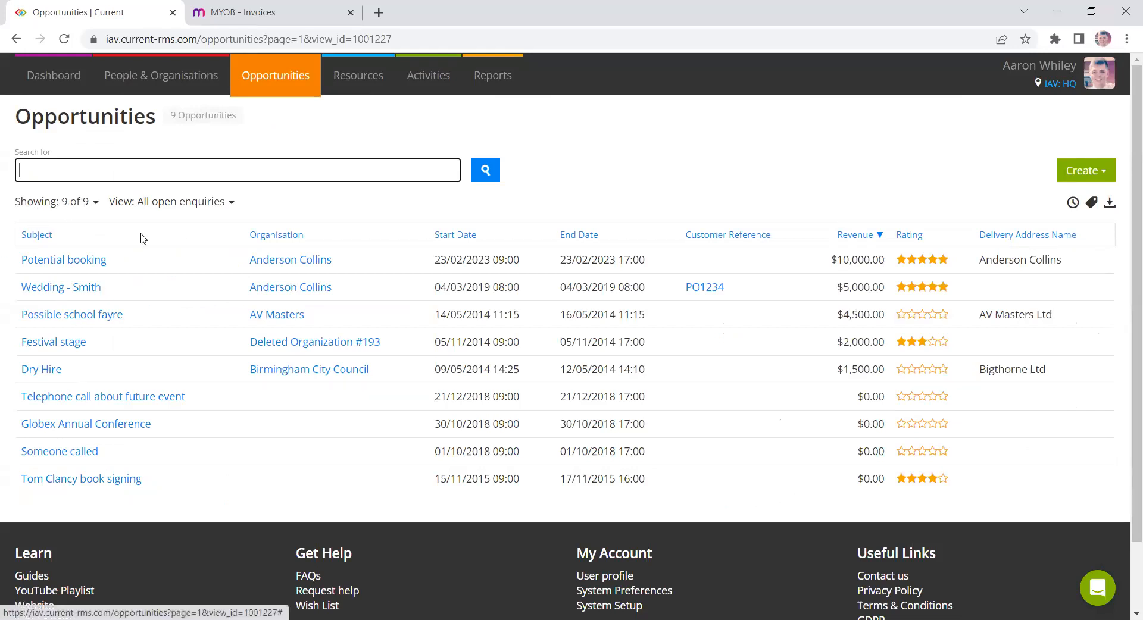
- Sort the open enquiries by revenue, then by rating
{"action": "left_click", "coordinate": [855, 236]}
{"action": "left_click", "coordinate": [856, 237]}
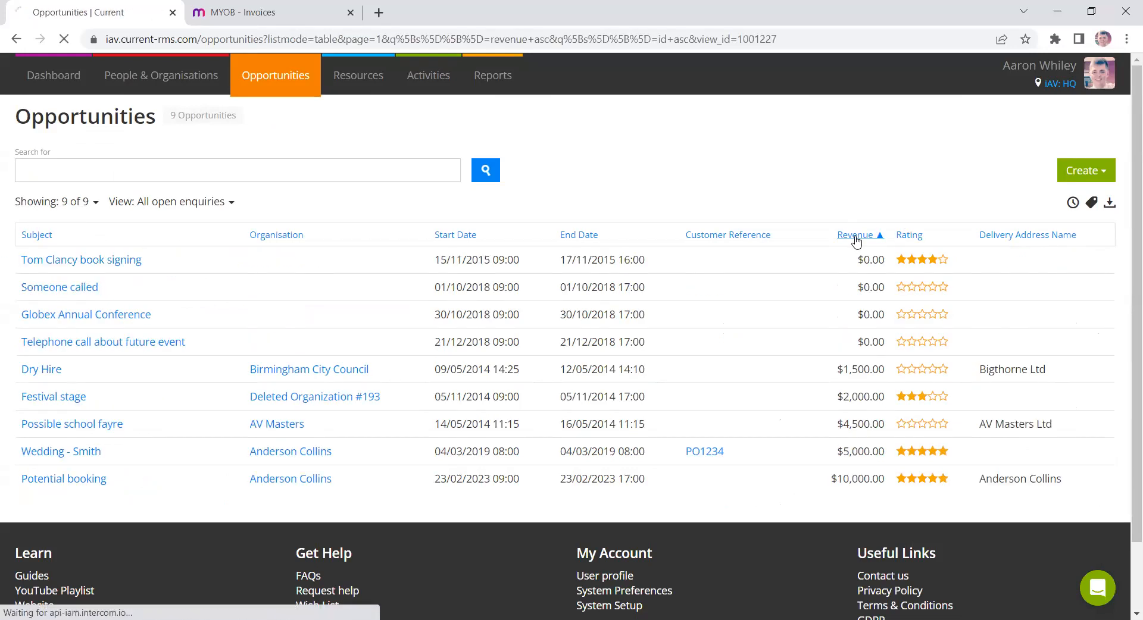
{"action": "left_click", "coordinate": [905, 237]}
{"action": "left_click", "coordinate": [906, 237]}
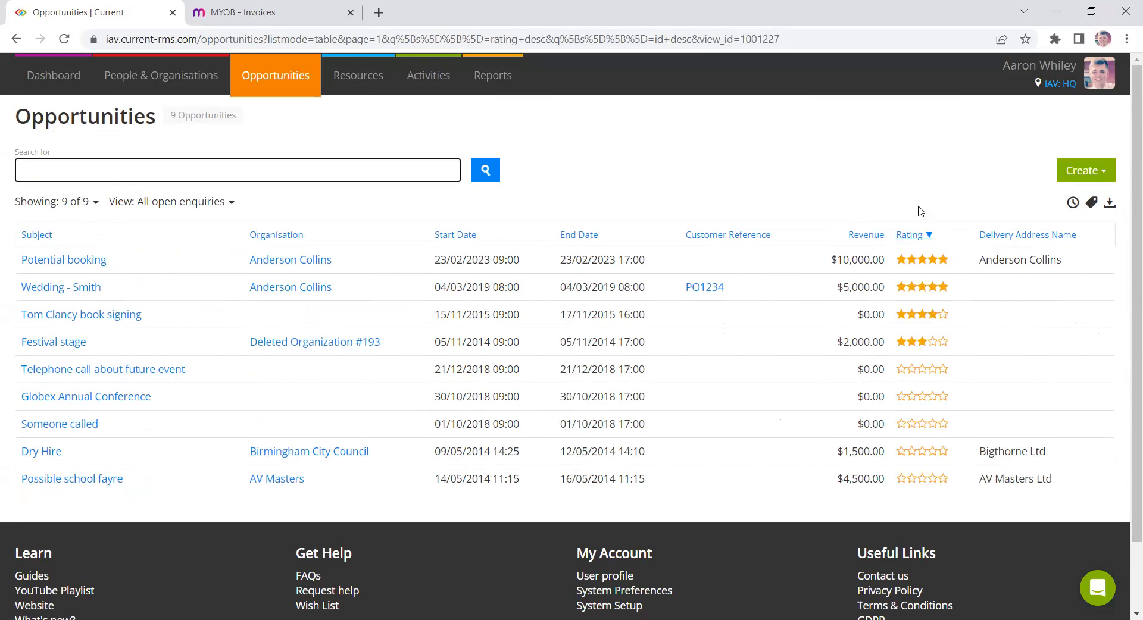
{"action": "left_click", "coordinate": [931, 258]}
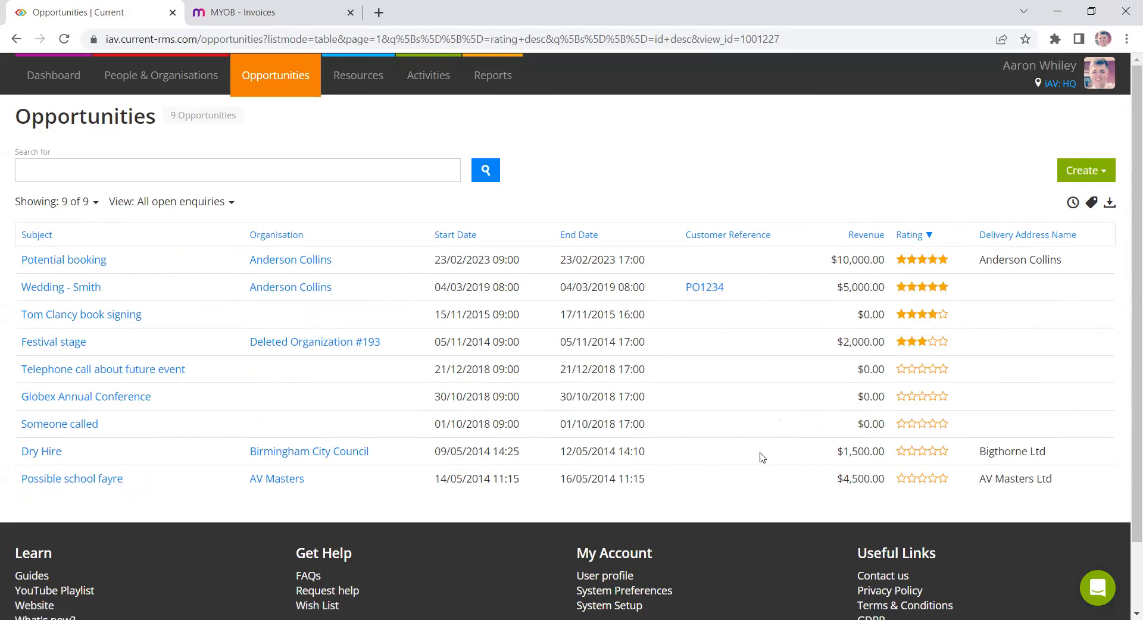
- Switch the opportunities view back to the default Live view and open the Create options
{"action": "left_click", "coordinate": [181, 209]}
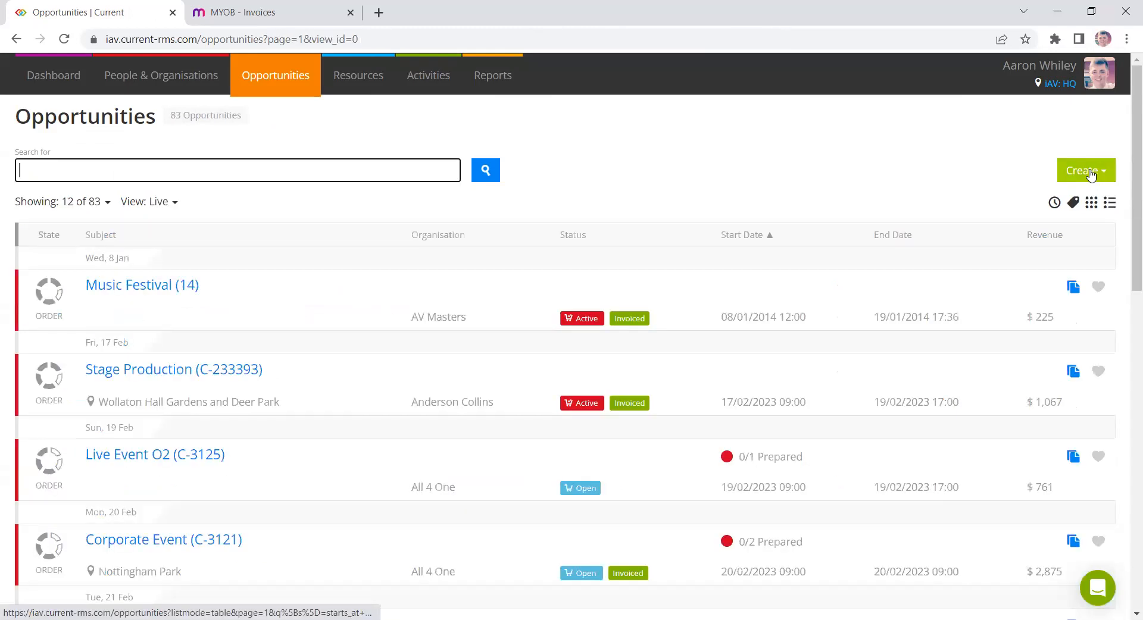
{"action": "left_click", "coordinate": [1091, 174]}
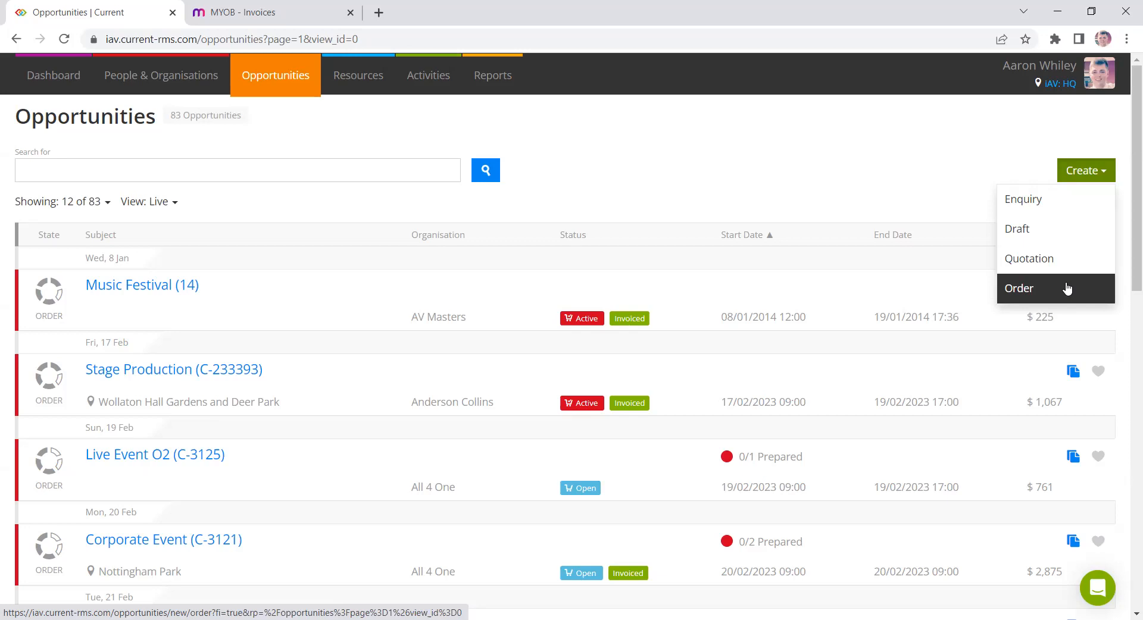
- Search the opportunities for splen and open the Splendour in the Grass quotation to review its items
{"action": "left_click", "coordinate": [432, 171]}
{"action": "type", "text": "splen"}
{"action": "key", "text": "Return"}
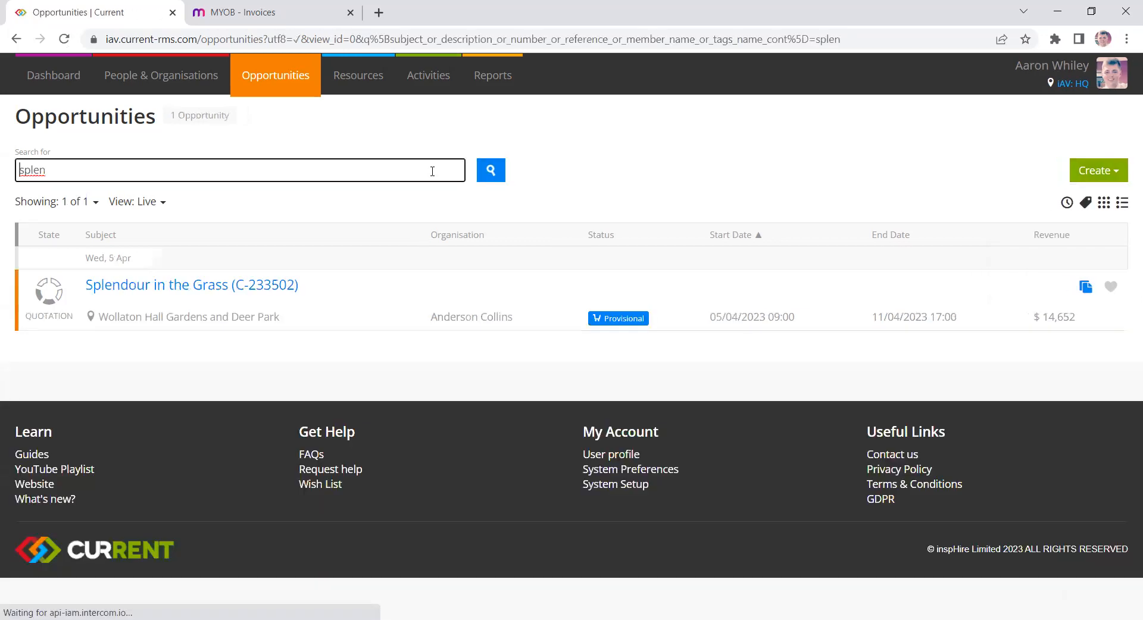
{"action": "left_click", "coordinate": [225, 290]}
{"action": "scroll", "coordinate": [688, 242], "scroll_direction": "down", "scroll_amount": 4}
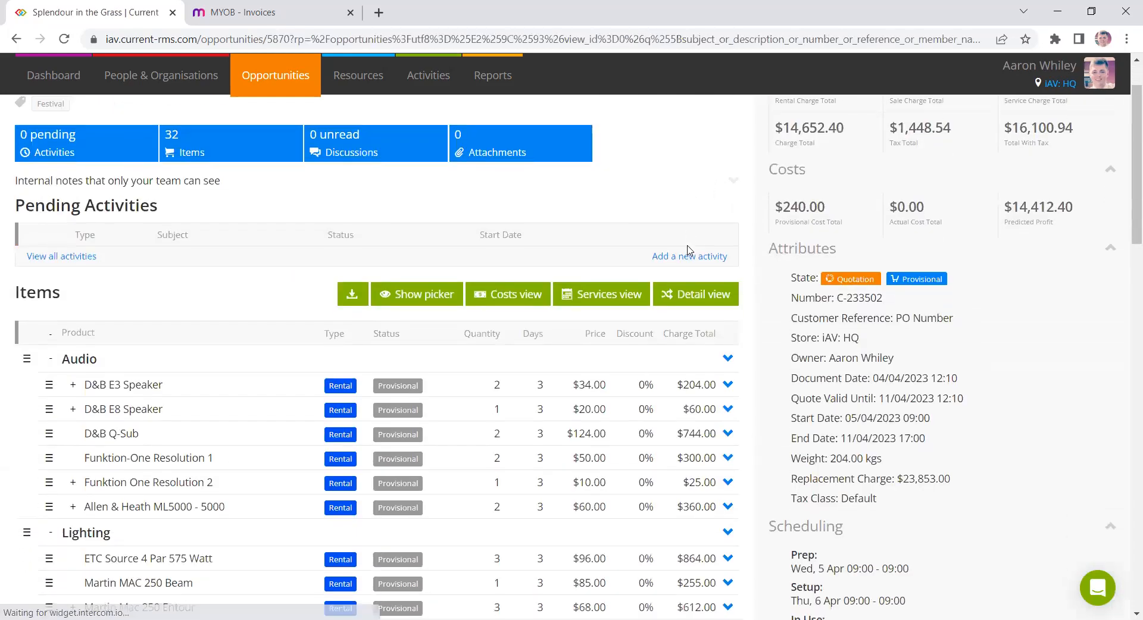
{"action": "scroll", "coordinate": [759, 325], "scroll_direction": "down", "scroll_amount": 3}
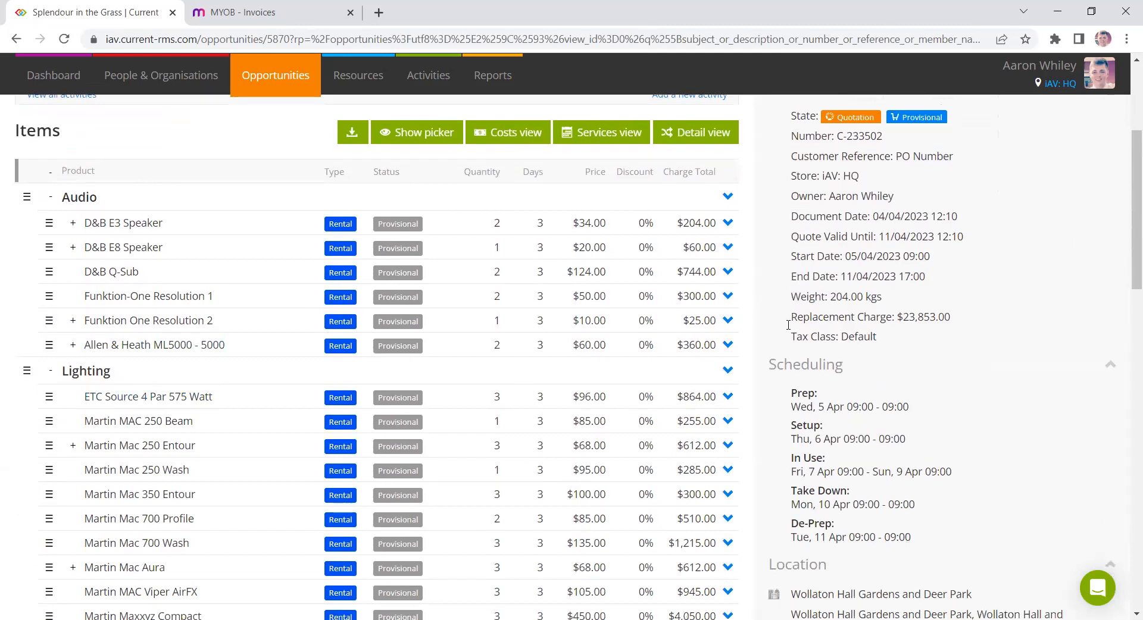
- Open the Splendour in the Grass quotation's edit form, review its dates, chargeable days and scheduling, and update it
{"action": "scroll", "coordinate": [759, 325], "scroll_direction": "down", "scroll_amount": 1}
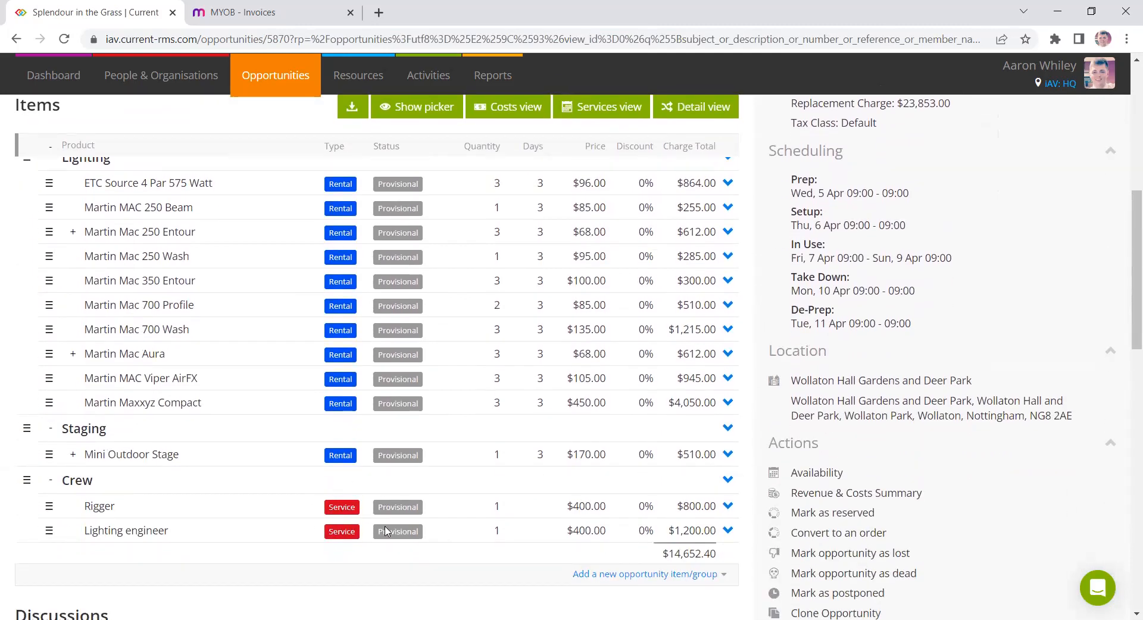
{"action": "scroll", "coordinate": [691, 334], "scroll_direction": "up", "scroll_amount": 6}
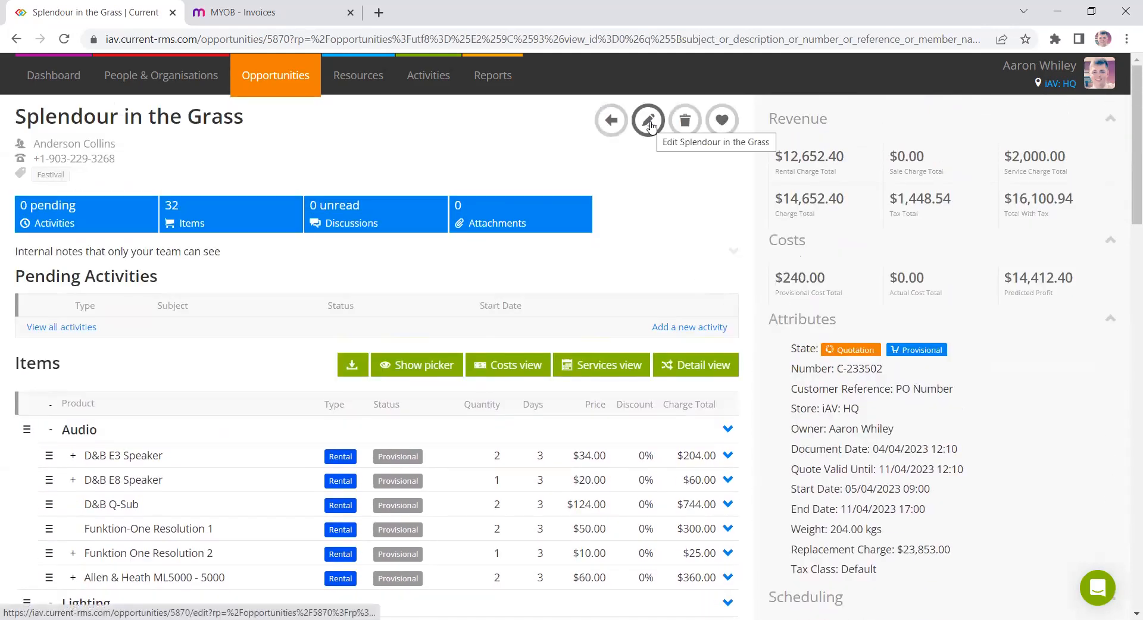
{"action": "left_click", "coordinate": [651, 124]}
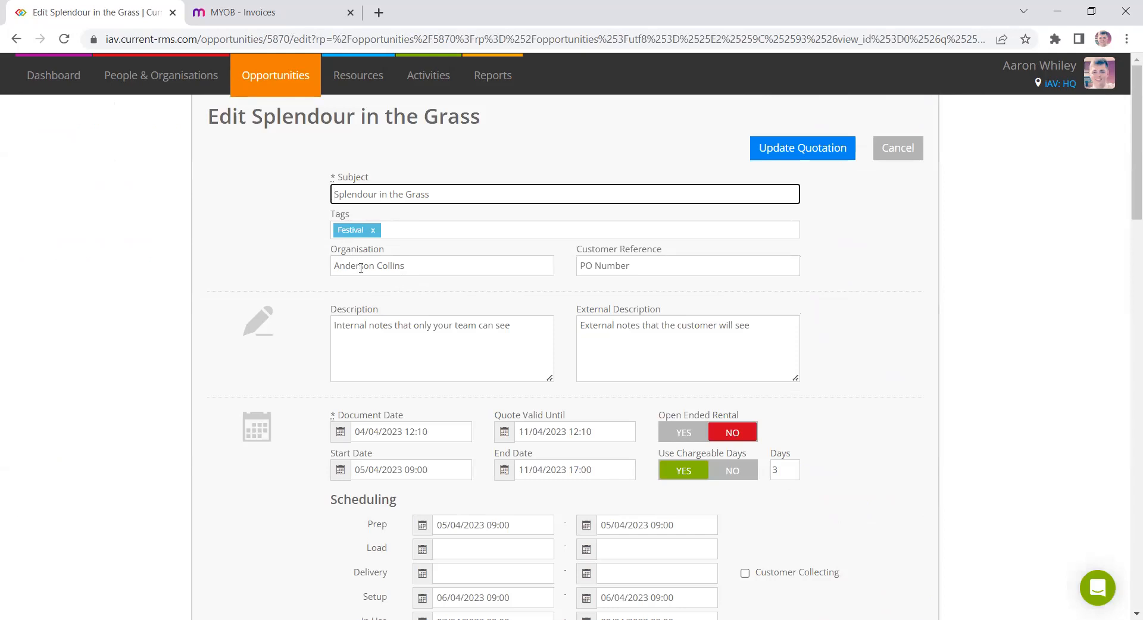
{"action": "scroll", "coordinate": [301, 305], "scroll_direction": "down", "scroll_amount": 4}
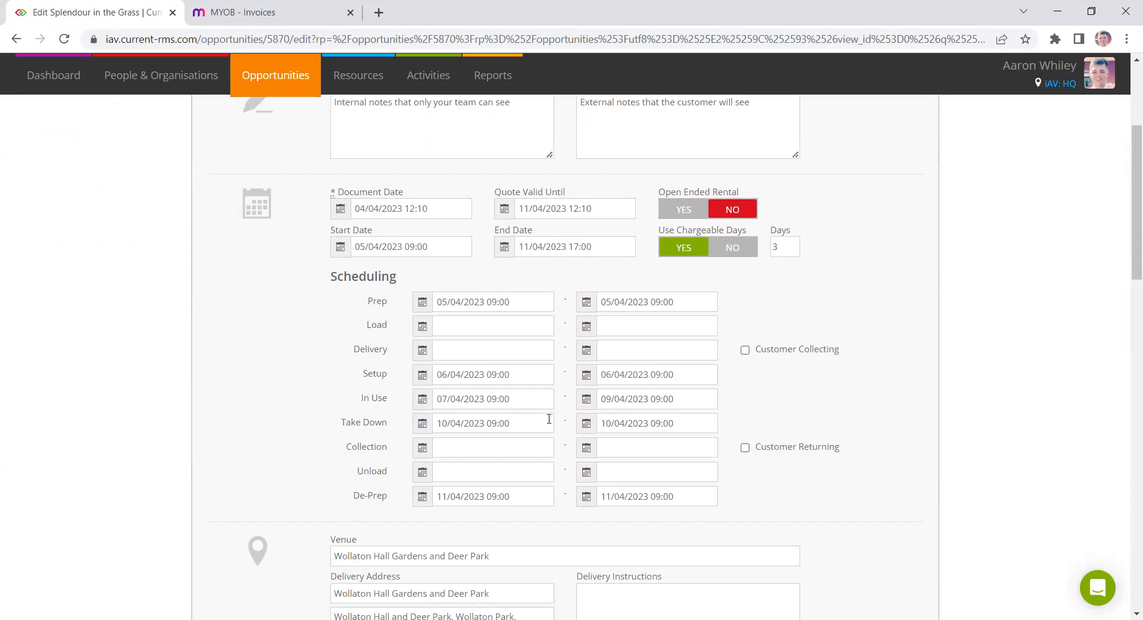
{"action": "left_click_drag", "start_coordinate": [331, 231], "coordinate": [407, 233]}
{"action": "left_click_drag", "start_coordinate": [494, 231], "coordinate": [533, 234]}
{"action": "left_click", "coordinate": [526, 282]}
{"action": "left_click_drag", "start_coordinate": [326, 230], "coordinate": [544, 228]}
{"action": "left_click", "coordinate": [487, 276]}
{"action": "left_click_drag", "start_coordinate": [648, 234], "coordinate": [769, 256]}
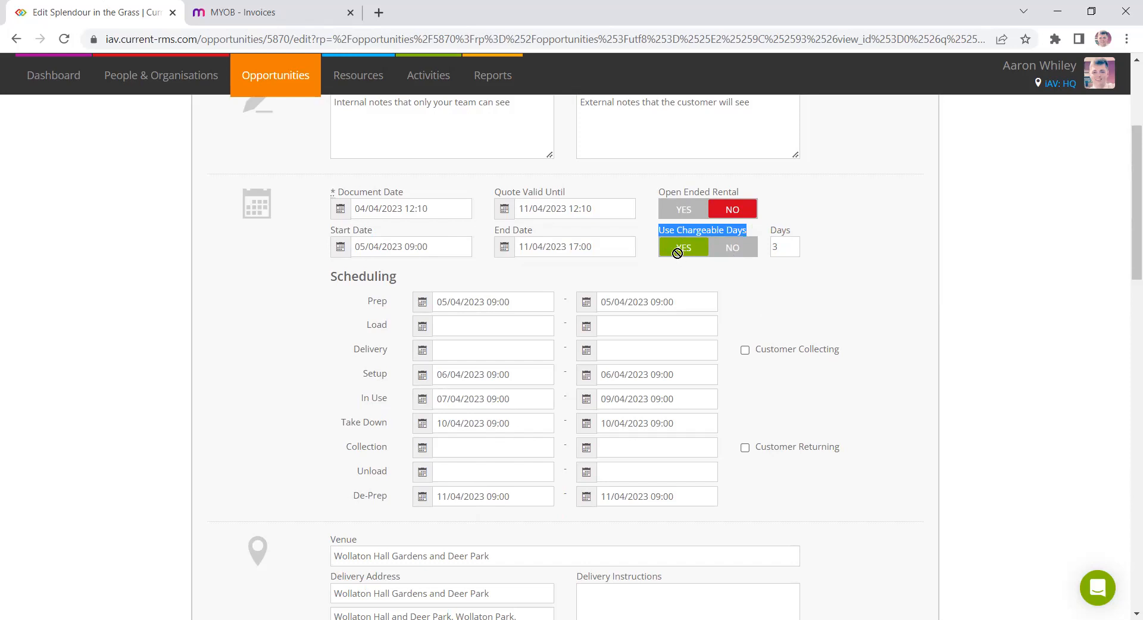
{"action": "left_click", "coordinate": [826, 270]}
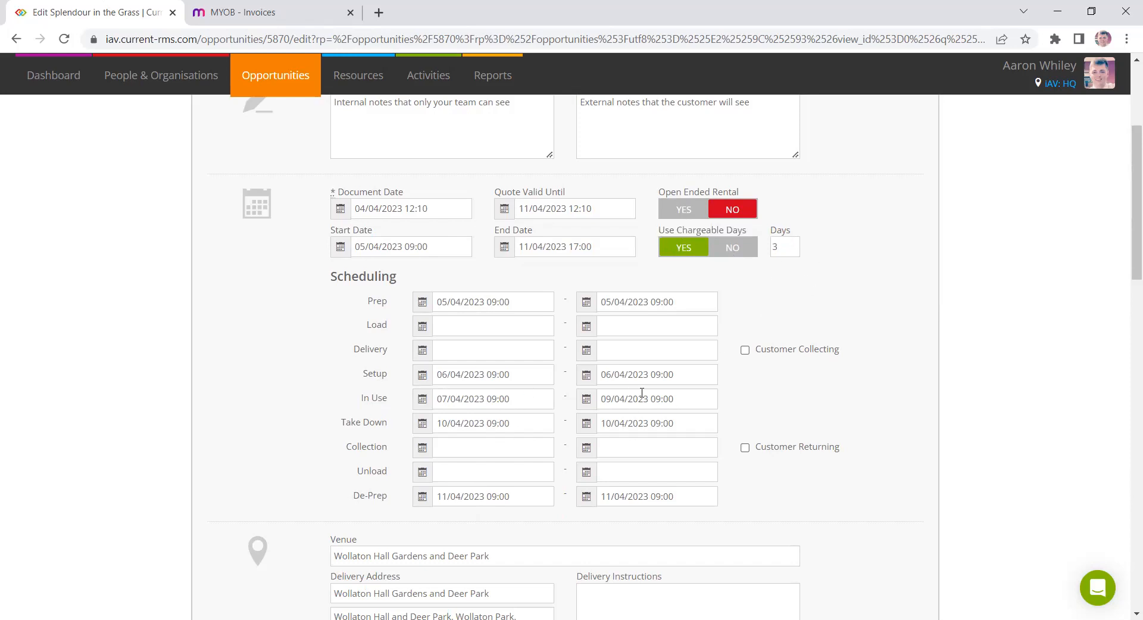
{"action": "triple_click", "coordinate": [383, 398]}
{"action": "left_click", "coordinate": [893, 292]}
{"action": "scroll", "coordinate": [854, 263], "scroll_direction": "down", "scroll_amount": 3}
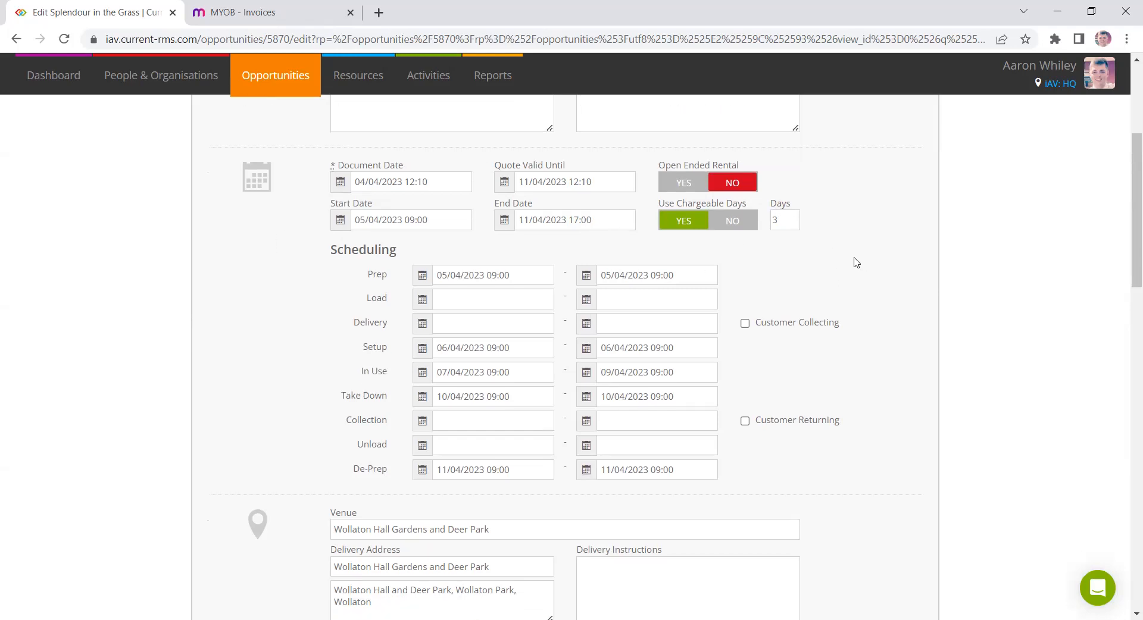
{"action": "scroll", "coordinate": [852, 260], "scroll_direction": "down", "scroll_amount": 1}
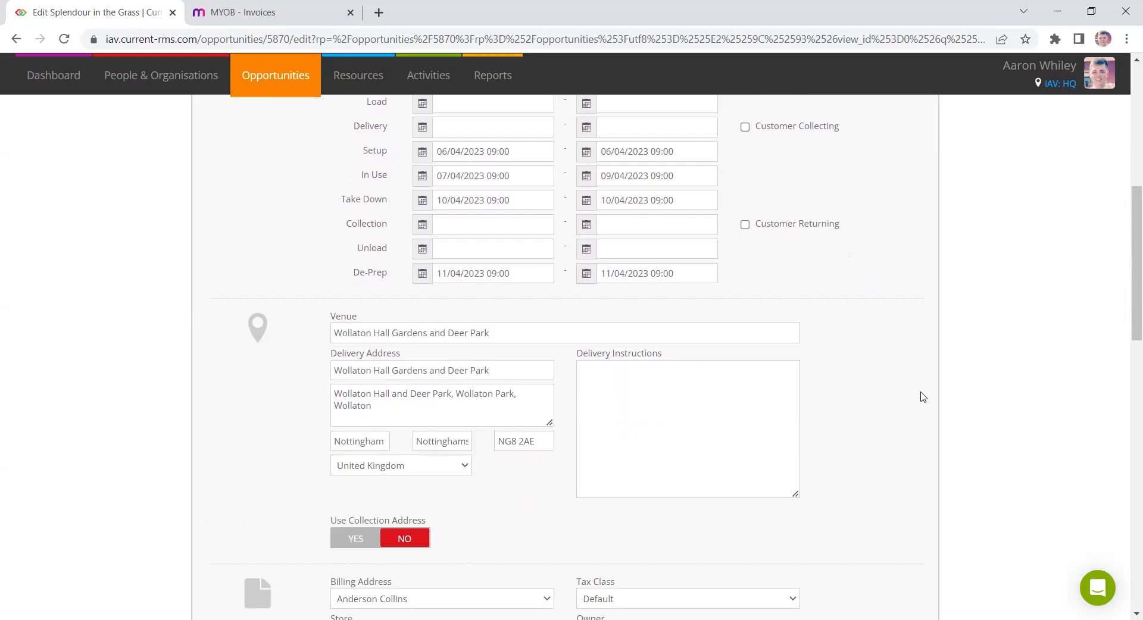
{"action": "scroll", "coordinate": [890, 439], "scroll_direction": "up", "scroll_amount": 8}
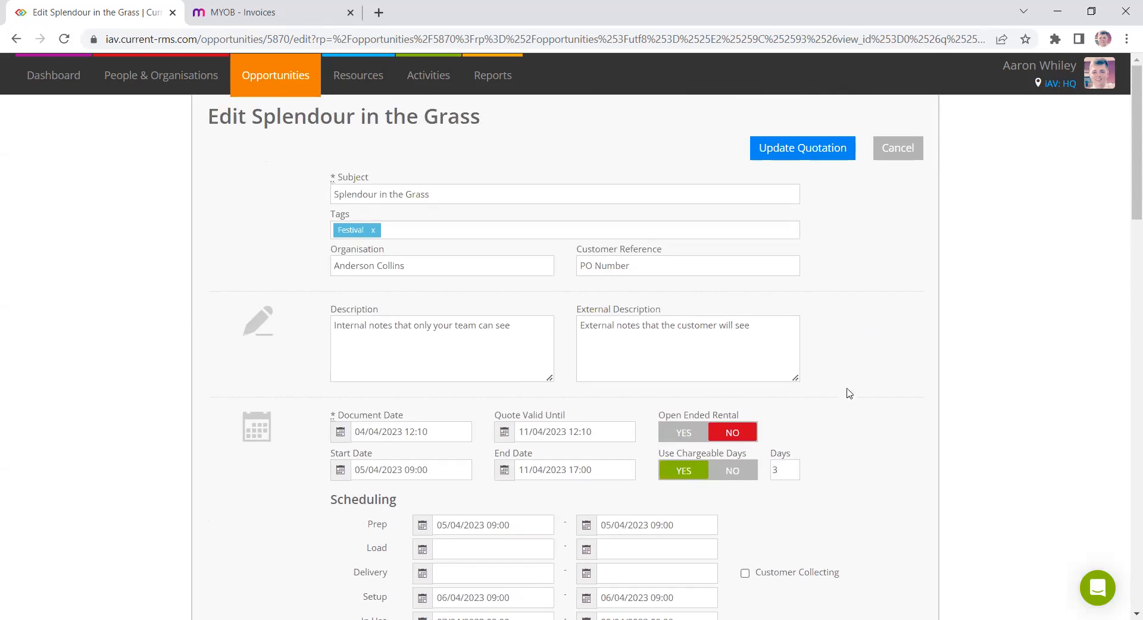
{"action": "left_click", "coordinate": [794, 154]}
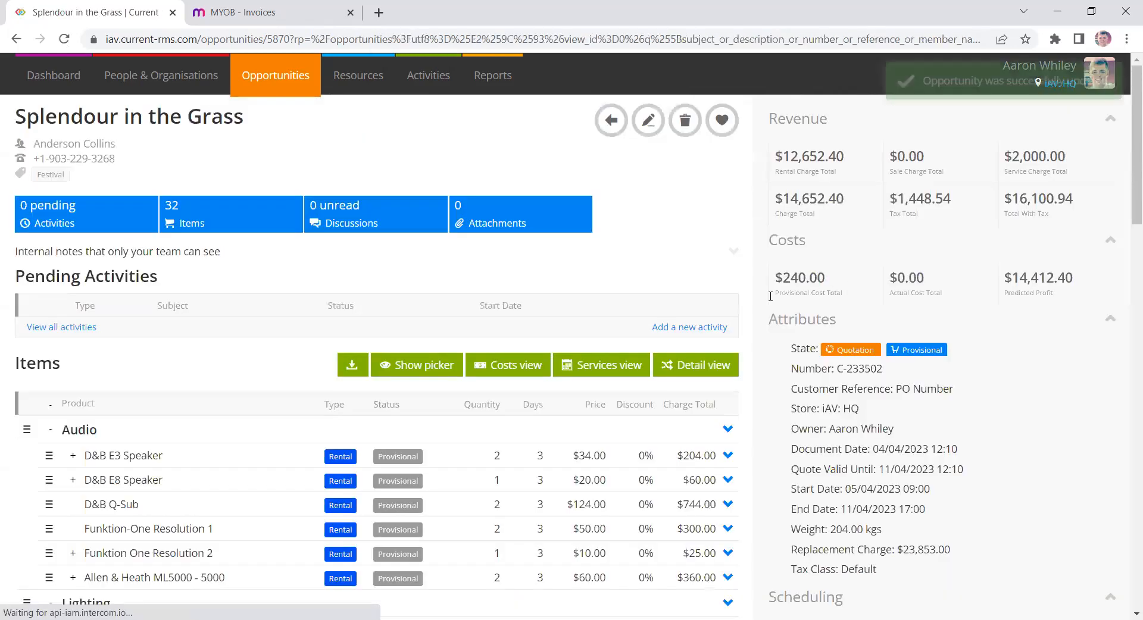
- Open the product picker, search all rental products and review their available and quoted quantities
{"action": "scroll", "coordinate": [780, 284], "scroll_direction": "down", "scroll_amount": 3}
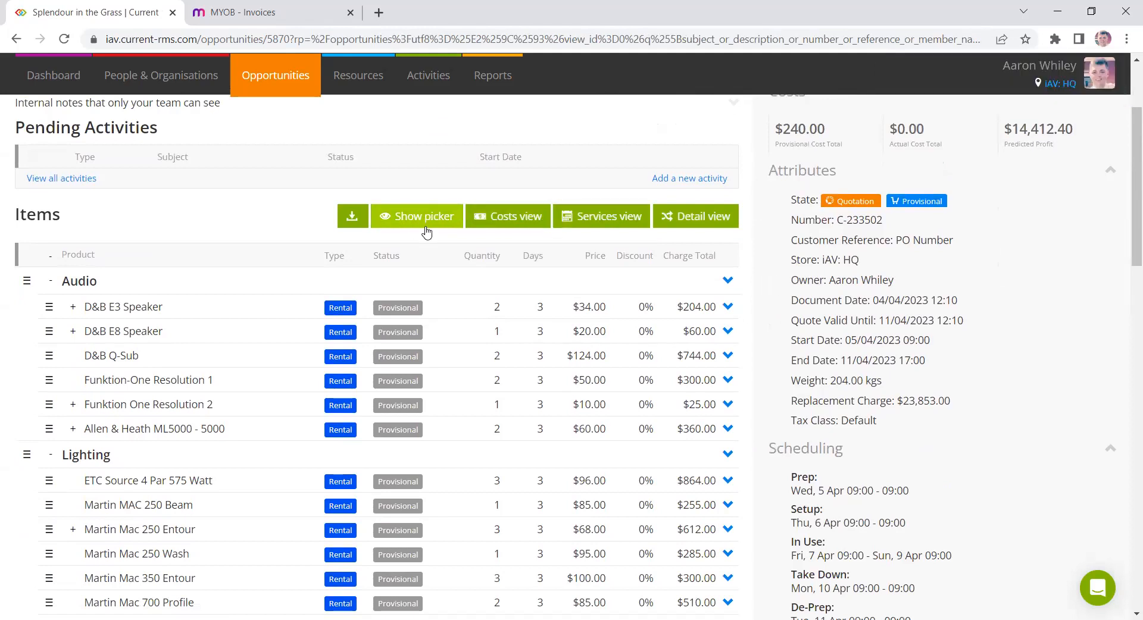
{"action": "scroll", "coordinate": [141, 327], "scroll_direction": "down", "scroll_amount": 2}
{"action": "scroll", "coordinate": [143, 310], "scroll_direction": "up", "scroll_amount": 2}
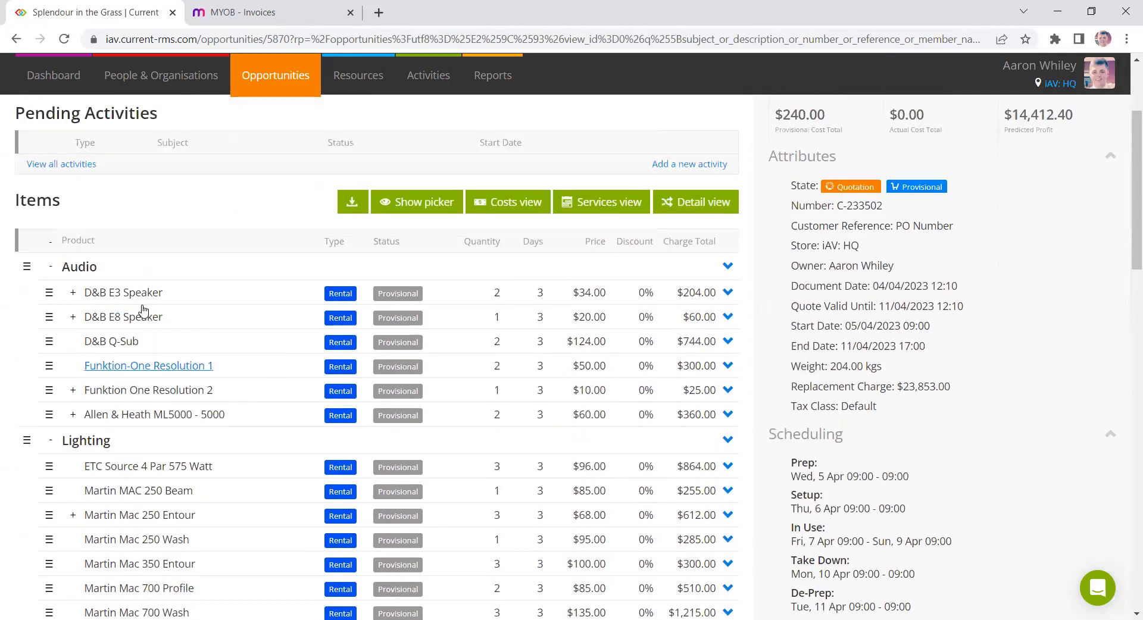
{"action": "scroll", "coordinate": [143, 310], "scroll_direction": "up", "scroll_amount": 2}
{"action": "left_click", "coordinate": [426, 290]}
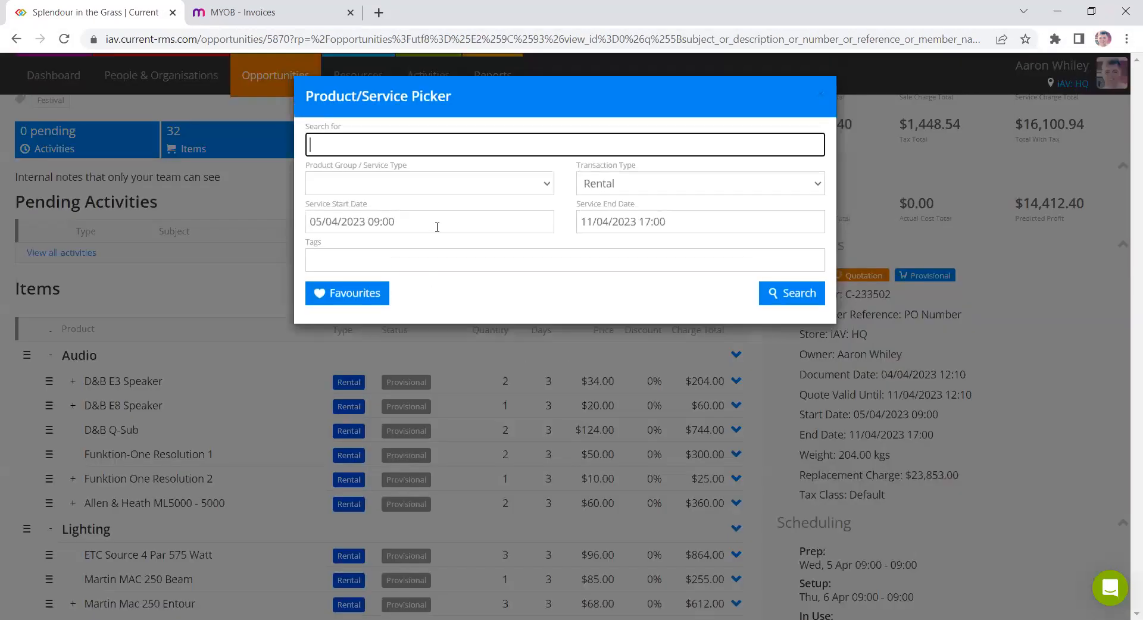
{"action": "left_click", "coordinate": [448, 185]}
{"action": "left_click", "coordinate": [418, 237]}
{"action": "left_click", "coordinate": [774, 296]}
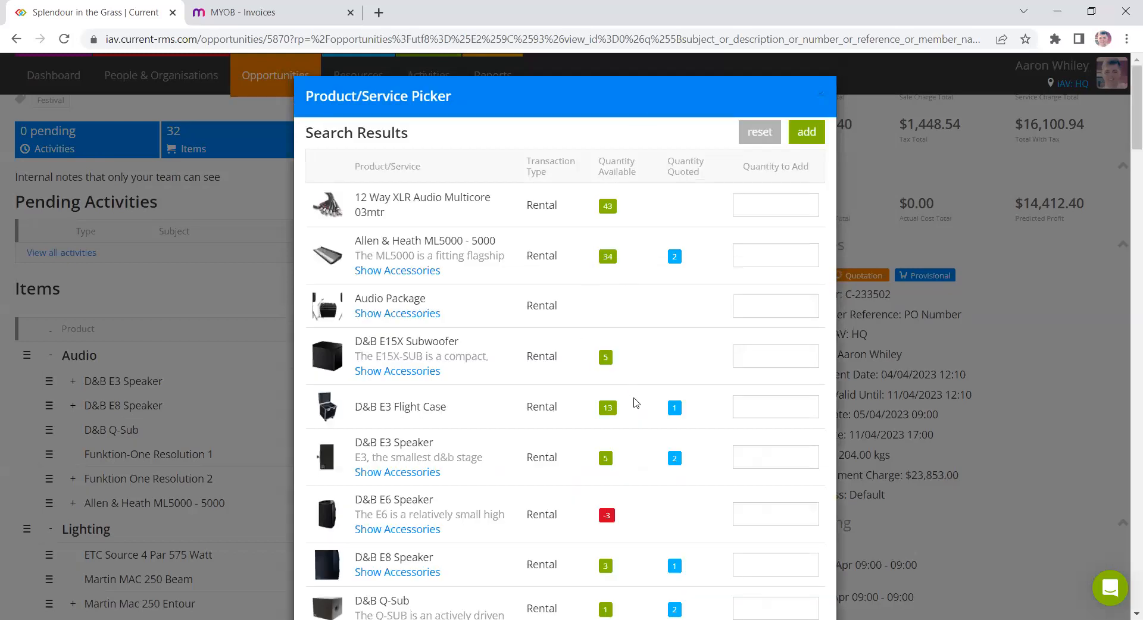
{"action": "scroll", "coordinate": [611, 262], "scroll_direction": "down", "scroll_amount": 8}
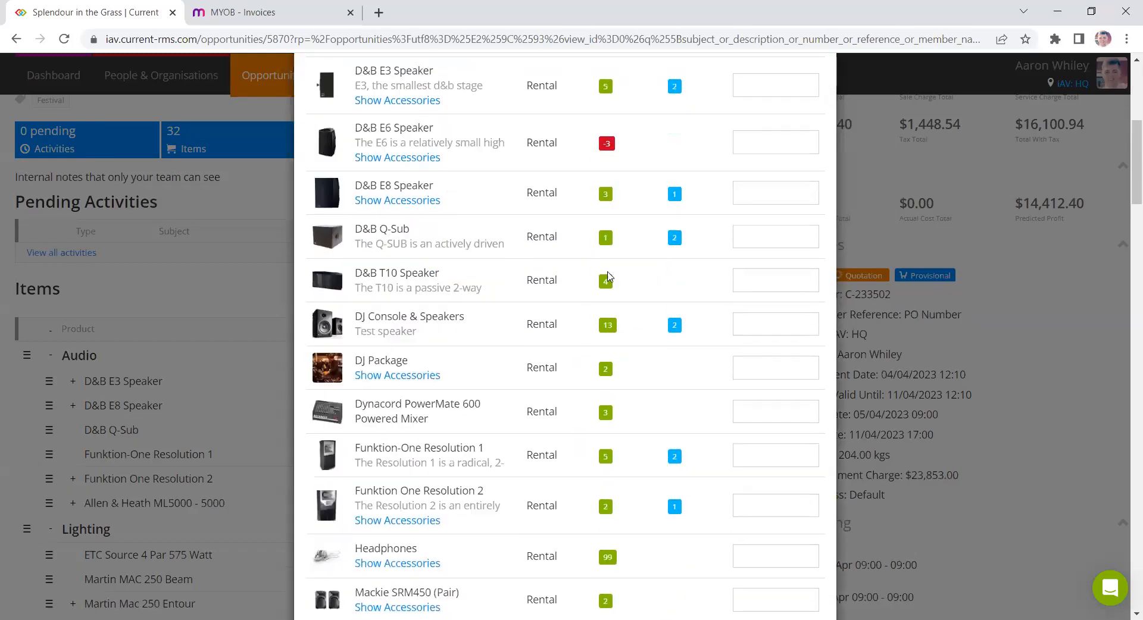
{"action": "scroll", "coordinate": [611, 279], "scroll_direction": "down", "scroll_amount": 1}
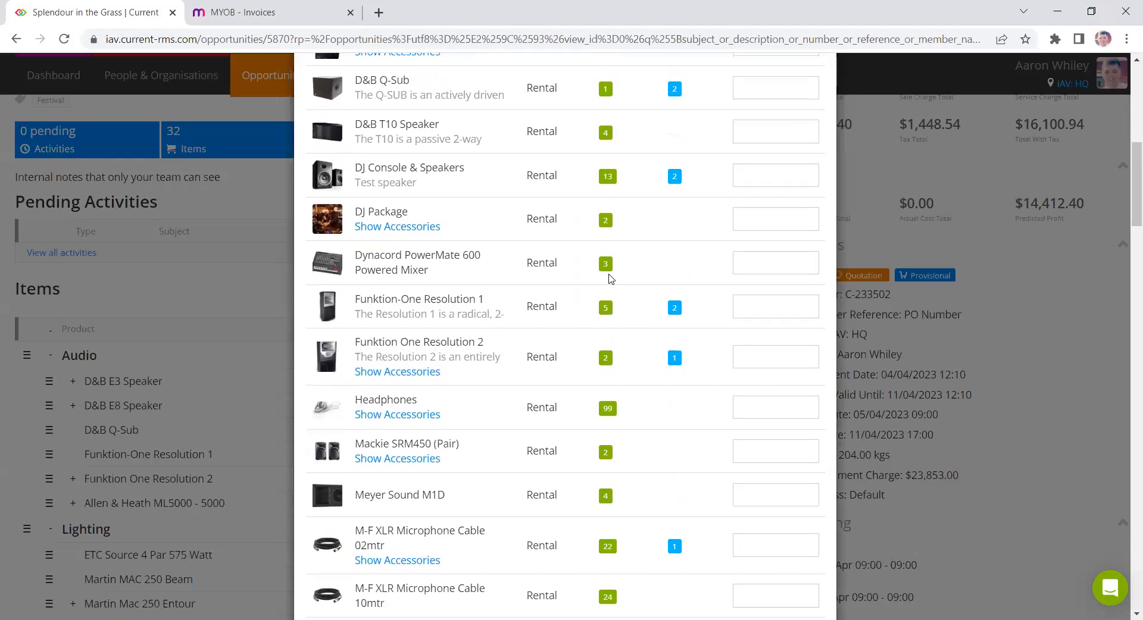
{"action": "scroll", "coordinate": [679, 357], "scroll_direction": "up", "scroll_amount": 9}
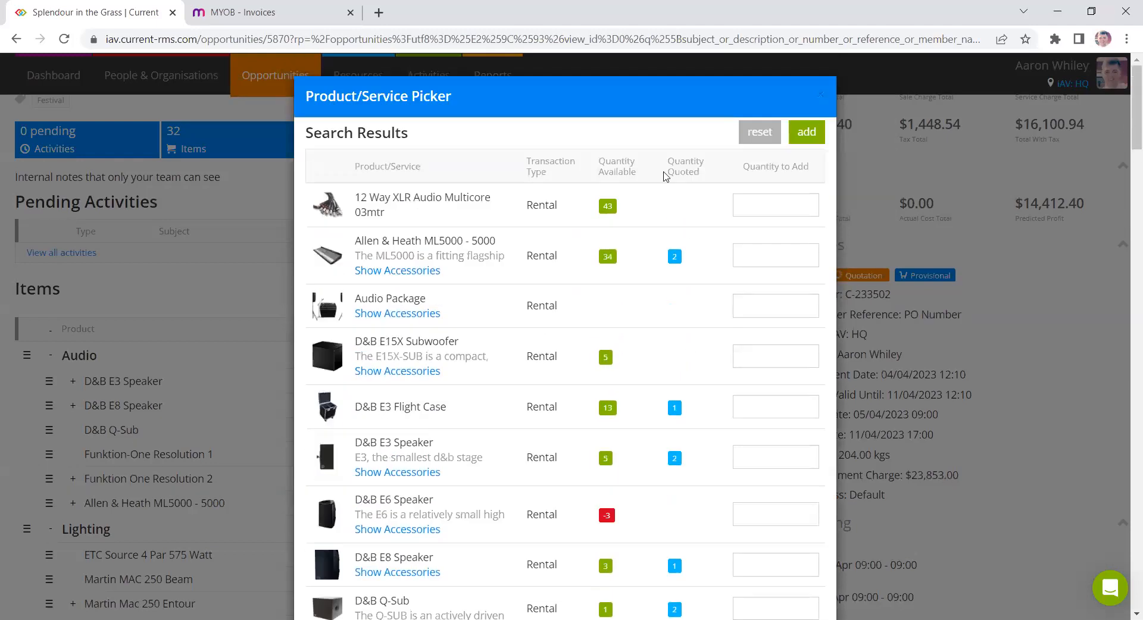
{"action": "triple_click", "coordinate": [611, 169]}
{"action": "triple_click", "coordinate": [688, 163]}
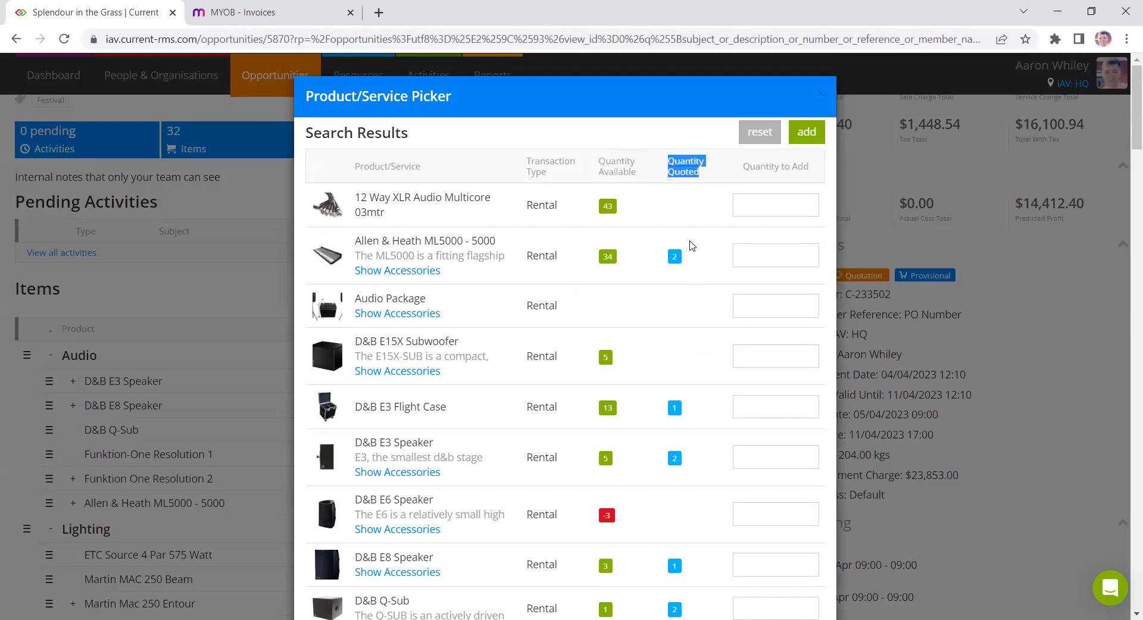
{"action": "left_click", "coordinate": [890, 274]}
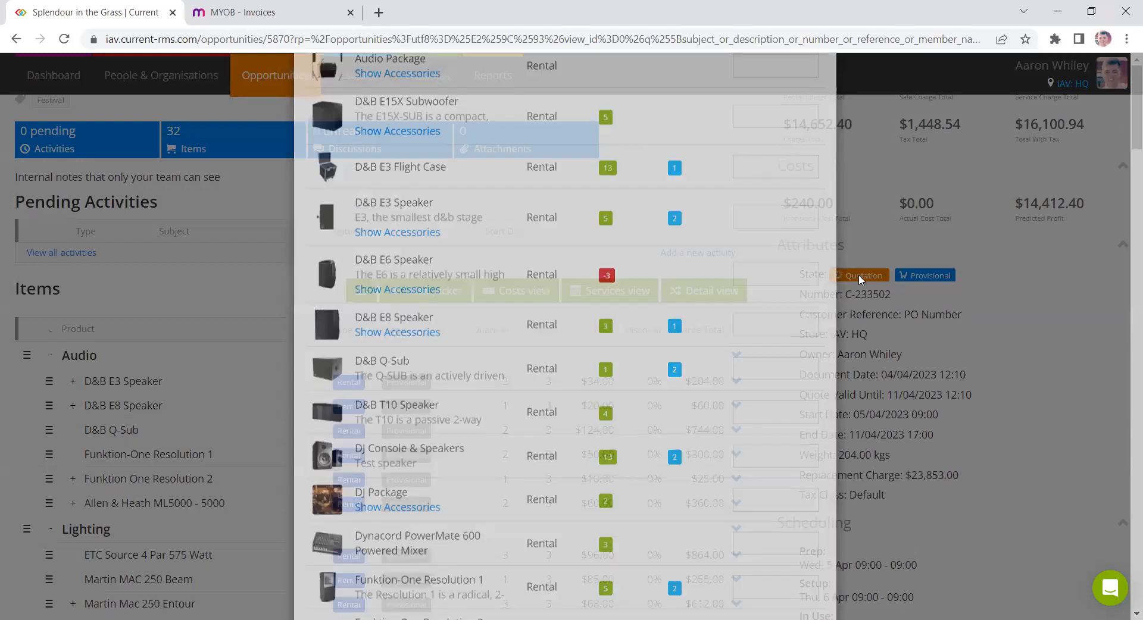
{"action": "left_click_drag", "start_coordinate": [840, 274], "coordinate": [894, 282]}
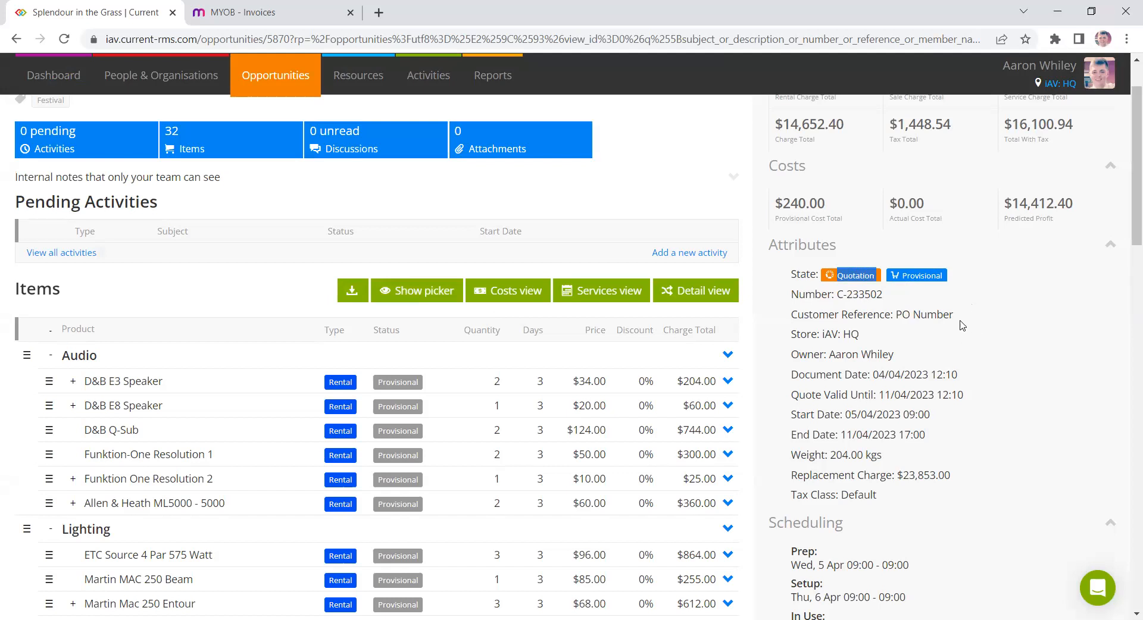
- Reopen the product picker, browse the search results, close it and scroll through the item list
{"action": "left_click", "coordinate": [978, 319]}
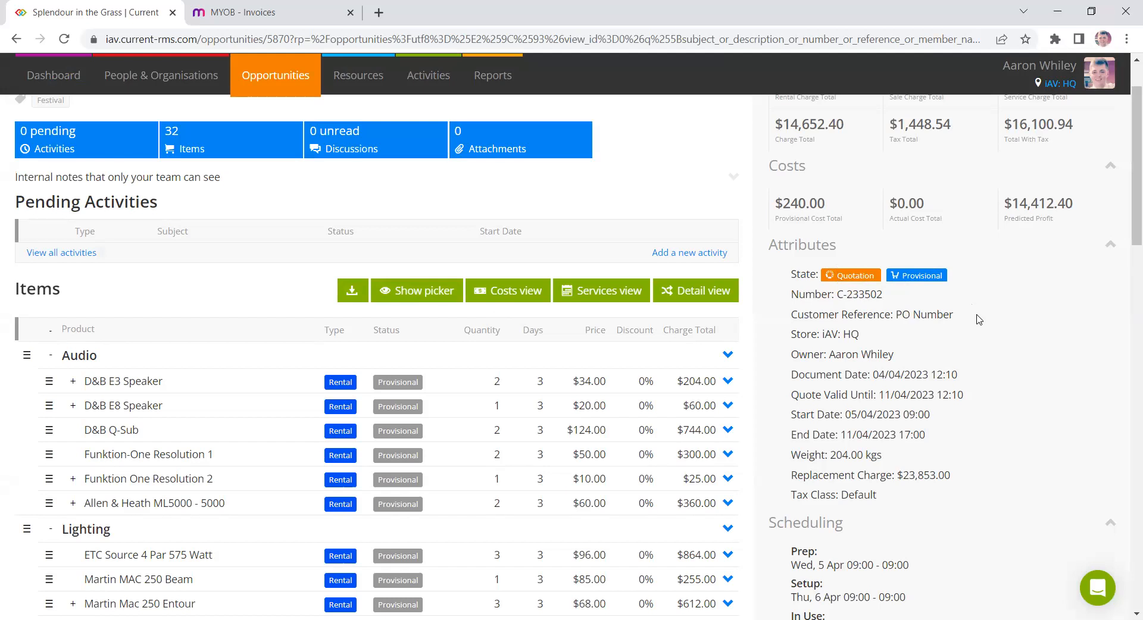
{"action": "left_click", "coordinate": [411, 290]}
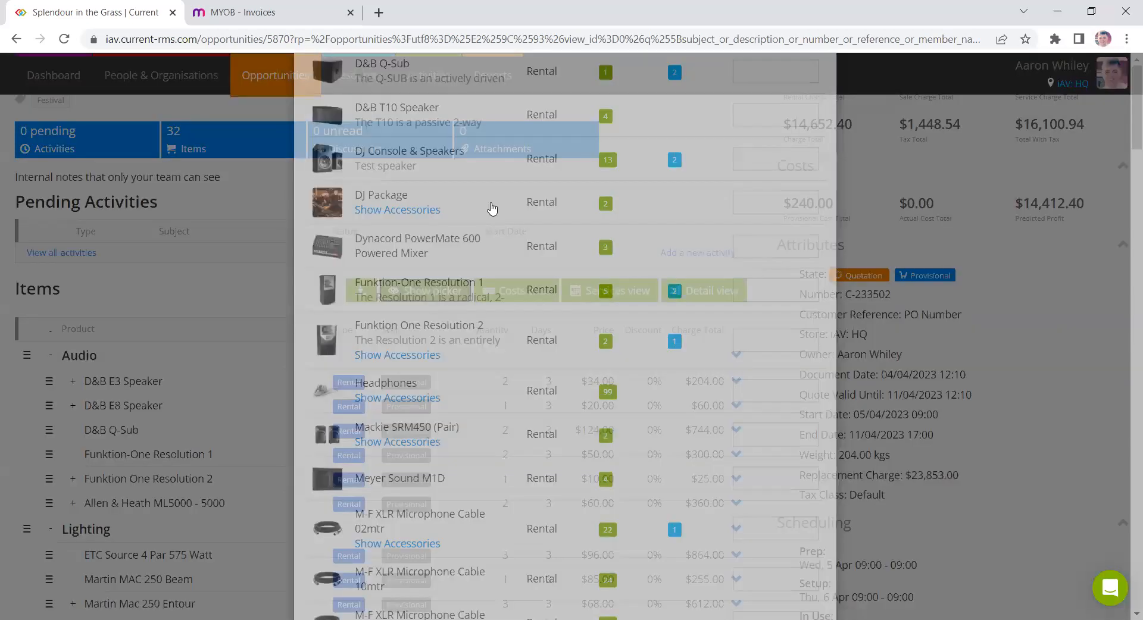
{"action": "scroll", "coordinate": [671, 364], "scroll_direction": "down", "scroll_amount": 4}
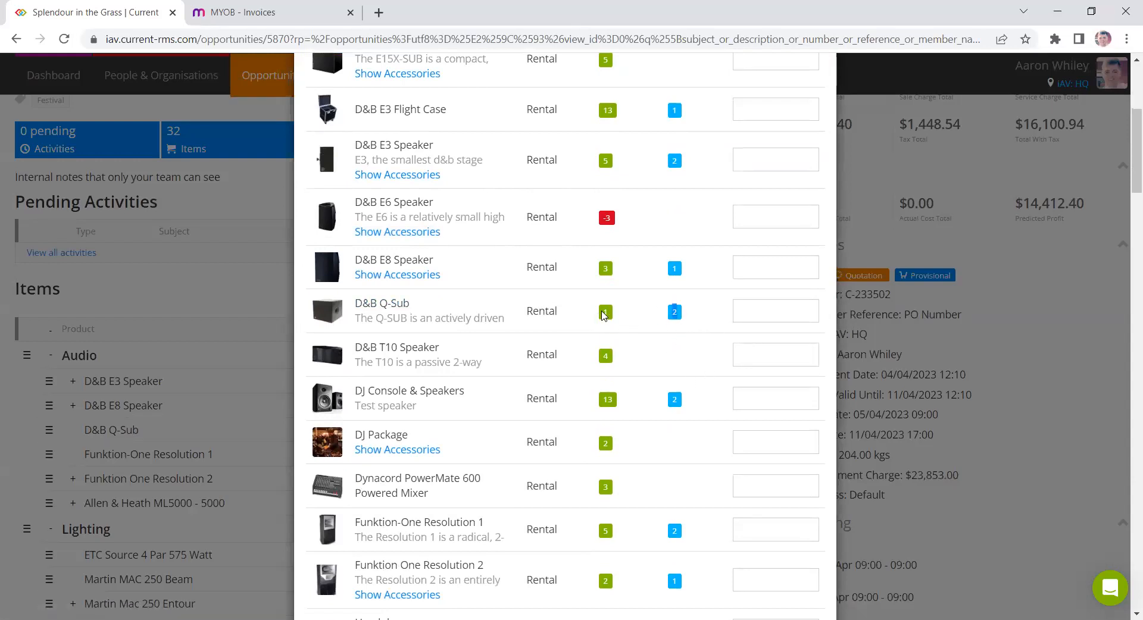
{"action": "left_click", "coordinate": [931, 380]}
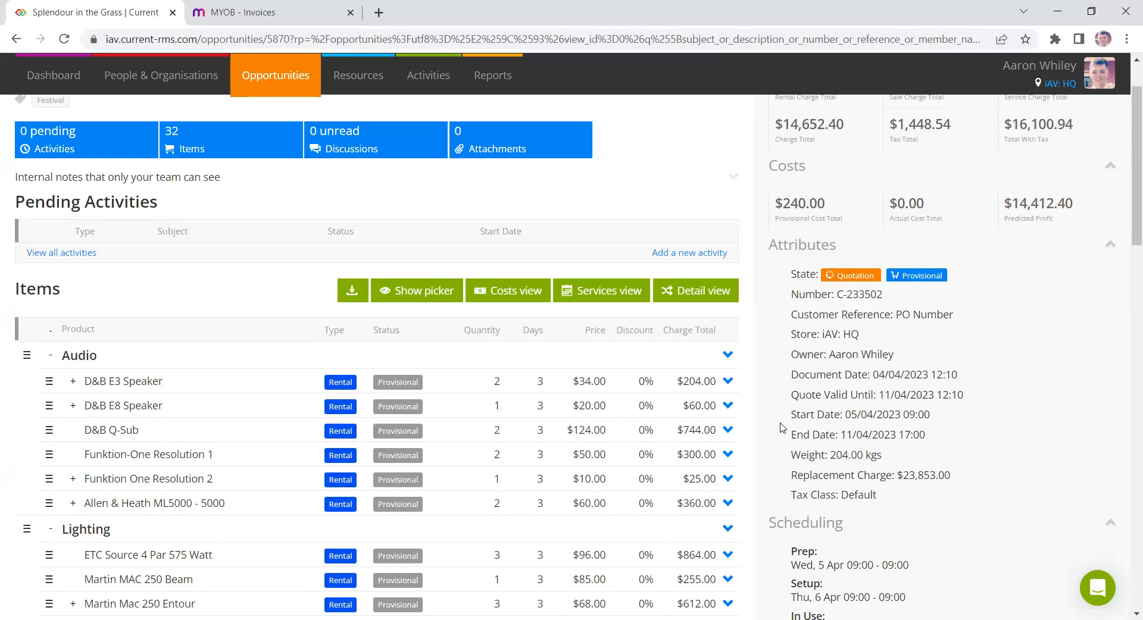
{"action": "scroll", "coordinate": [787, 381], "scroll_direction": "down", "scroll_amount": 3}
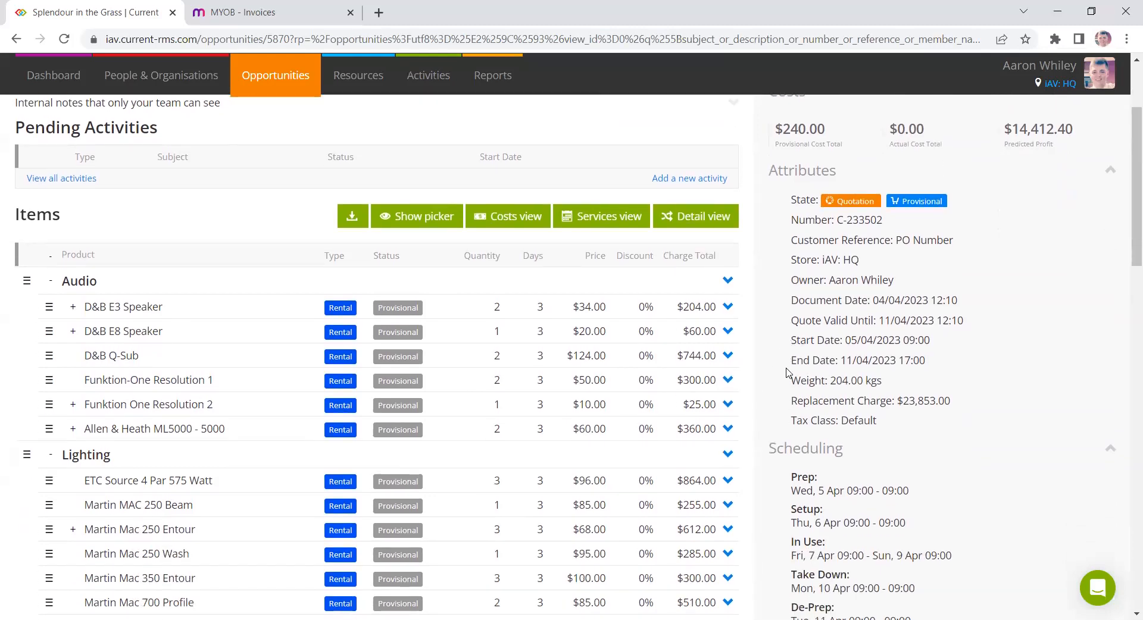
{"action": "scroll", "coordinate": [1009, 366], "scroll_direction": "down", "scroll_amount": 1}
{"action": "scroll", "coordinate": [1006, 357], "scroll_direction": "up", "scroll_amount": 1}
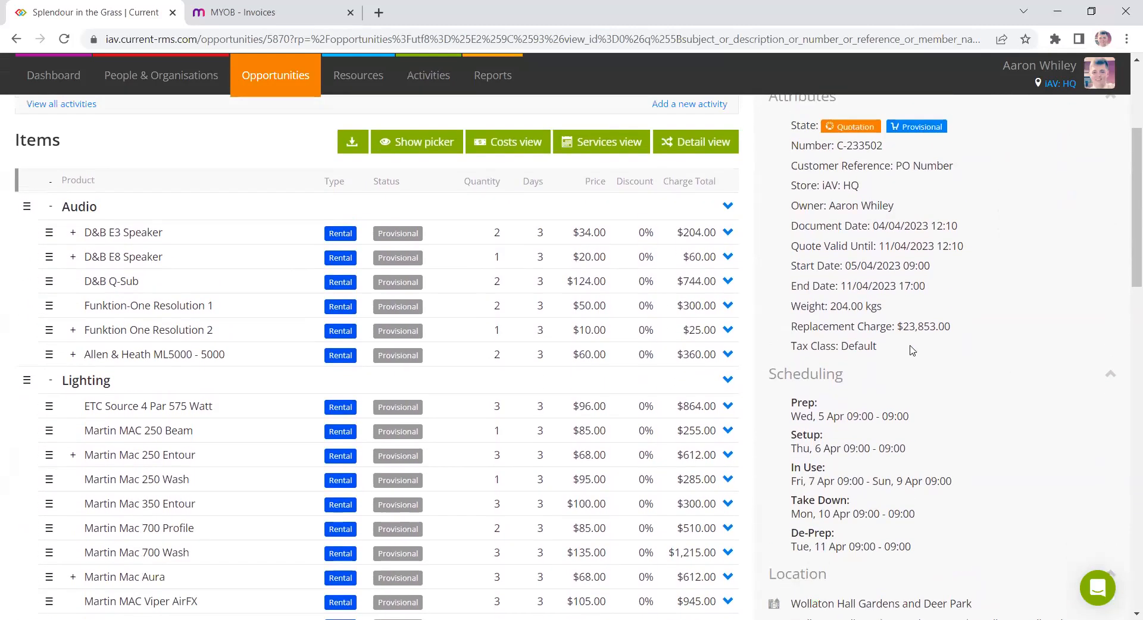
- Rename the Audio and Lighting groups to Room 1 and Room 2, and move the ETC Source 4 Par into Room 1
{"action": "left_click", "coordinate": [76, 208]}
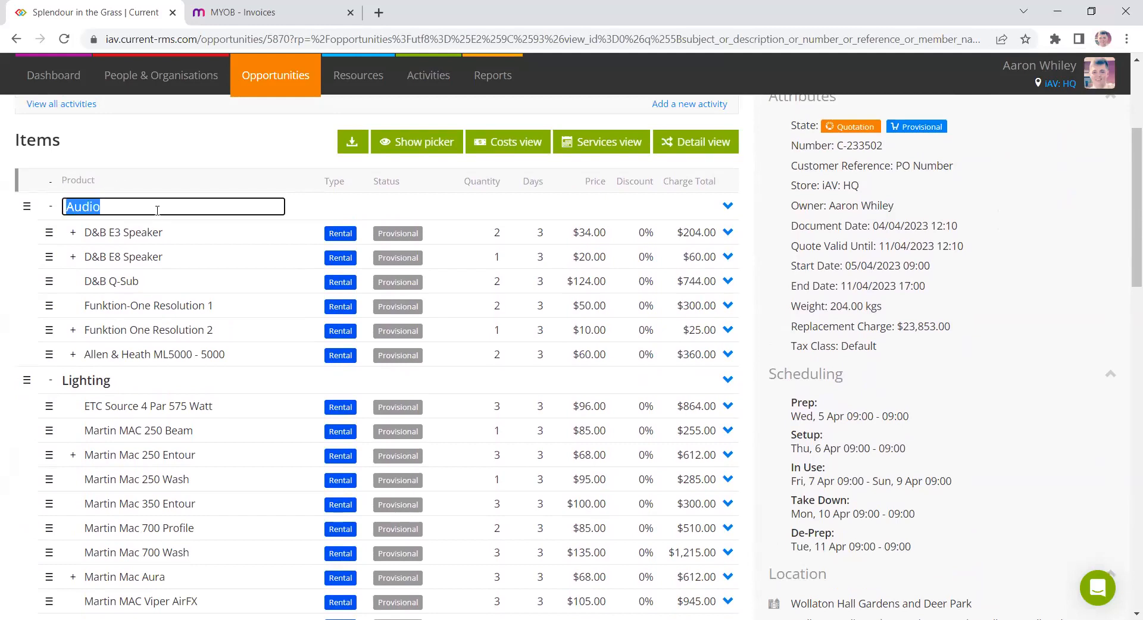
{"action": "type", "text": "Room 1"}
{"action": "key", "text": "Return"}
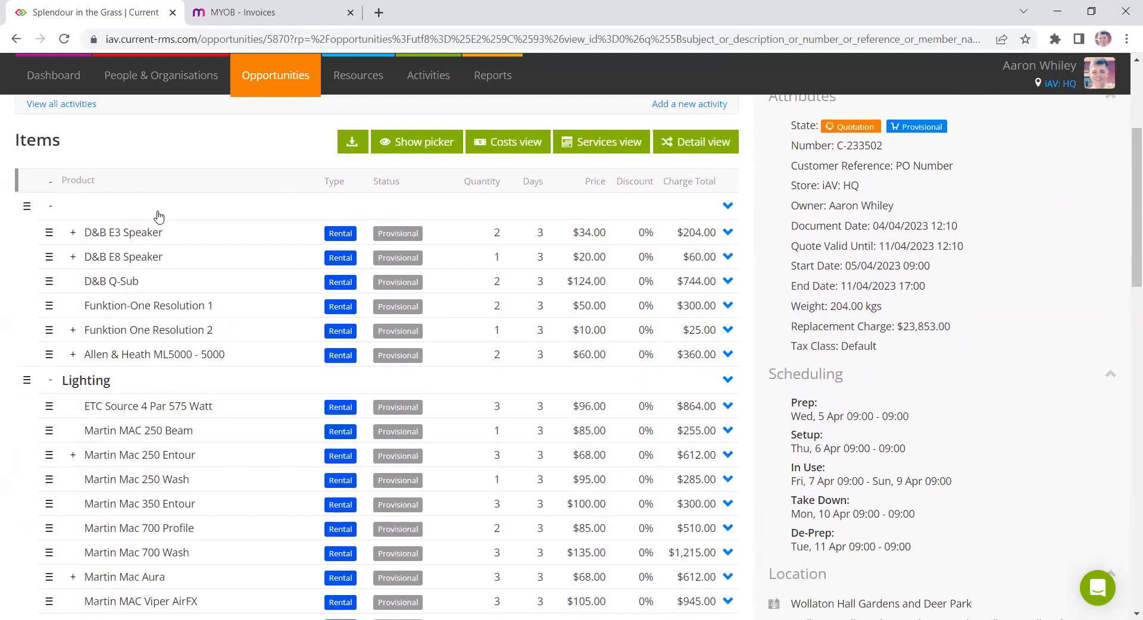
{"action": "left_click", "coordinate": [89, 381]}
{"action": "type", "text": "Room 2"}
{"action": "key", "text": "Return"}
{"action": "left_click_drag", "start_coordinate": [50, 407], "coordinate": [81, 387]}
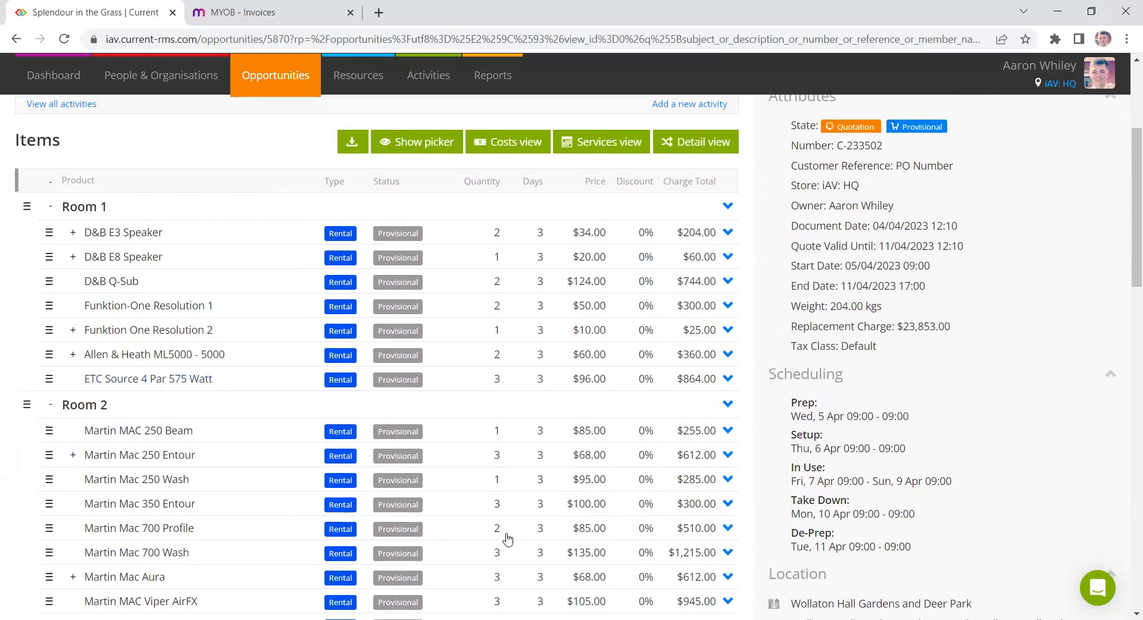
- Inspect the inline editable quantity, price and discount cells of the Room 1 items
{"action": "left_click", "coordinate": [495, 278]}
{"action": "left_click", "coordinate": [600, 283]}
{"action": "left_click", "coordinate": [649, 278]}
{"action": "left_click", "coordinate": [784, 259]}
{"action": "left_click", "coordinate": [644, 306]}
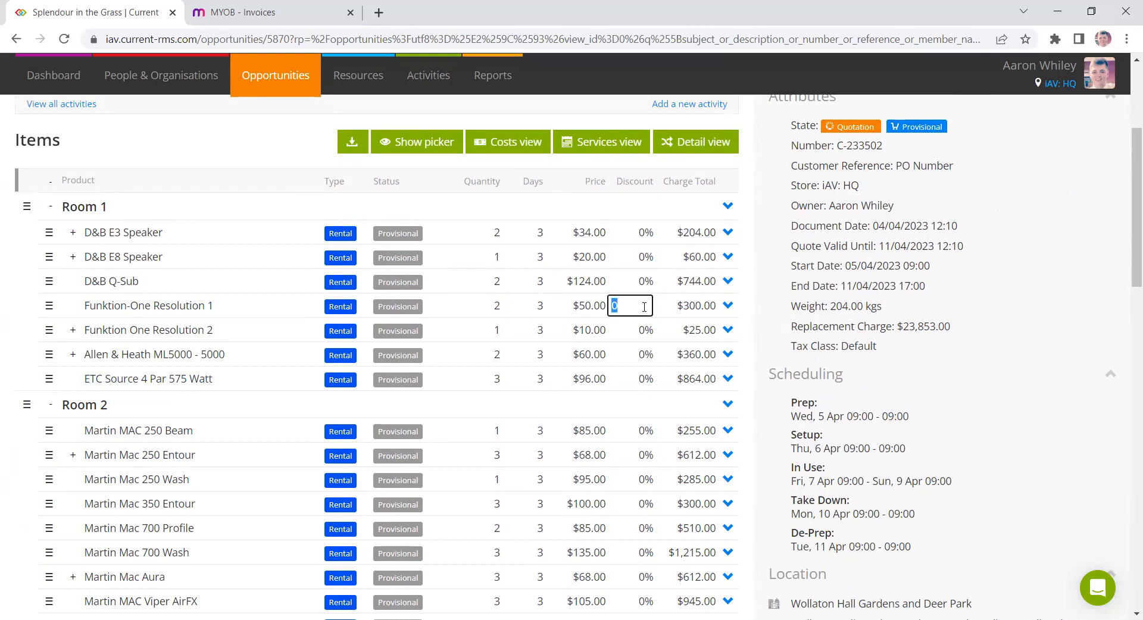
{"action": "left_click", "coordinate": [754, 307]}
{"action": "left_click", "coordinate": [590, 310]}
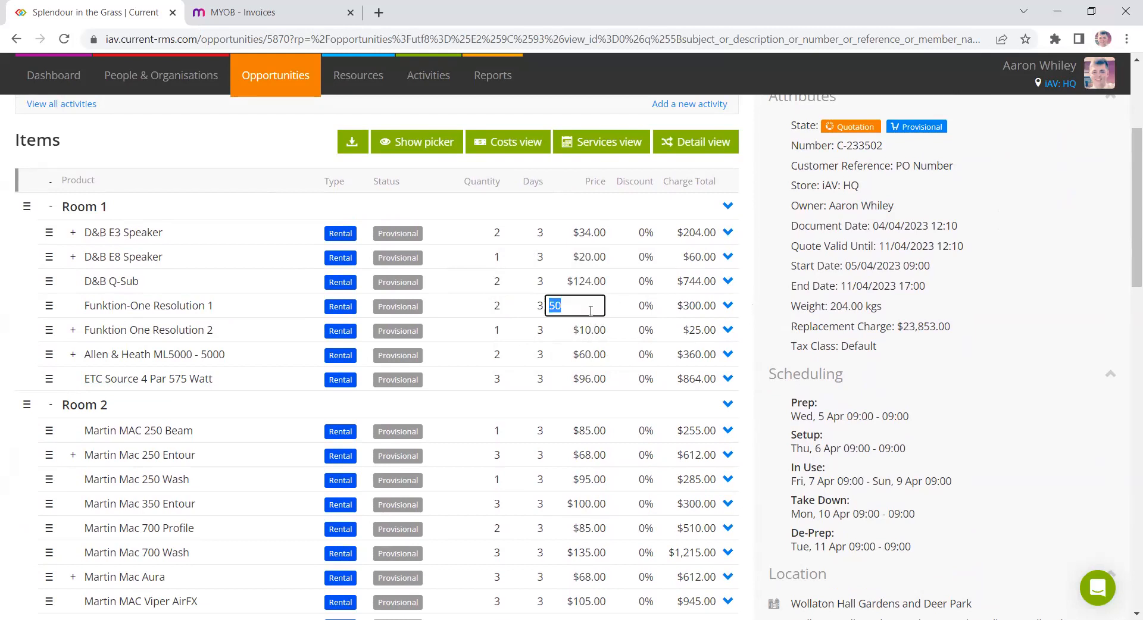
{"action": "left_click", "coordinate": [764, 303]}
- Open the Reset item discounts dialog from the actions and cancel it
{"action": "scroll", "coordinate": [765, 312], "scroll_direction": "down", "scroll_amount": 4}
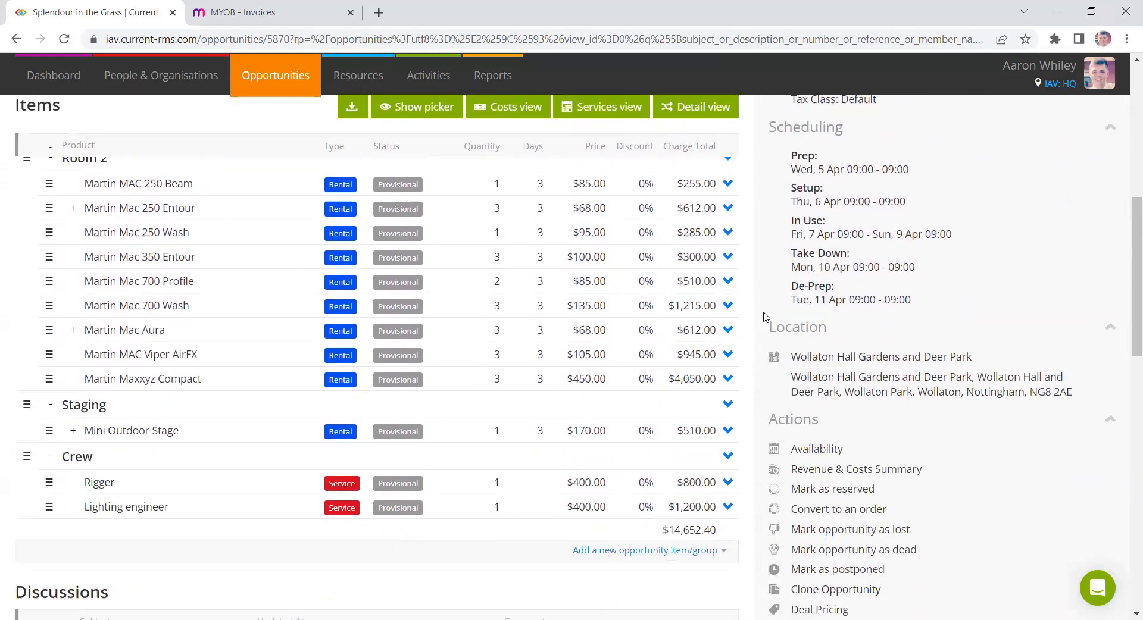
{"action": "scroll", "coordinate": [765, 316], "scroll_direction": "down", "scroll_amount": 3}
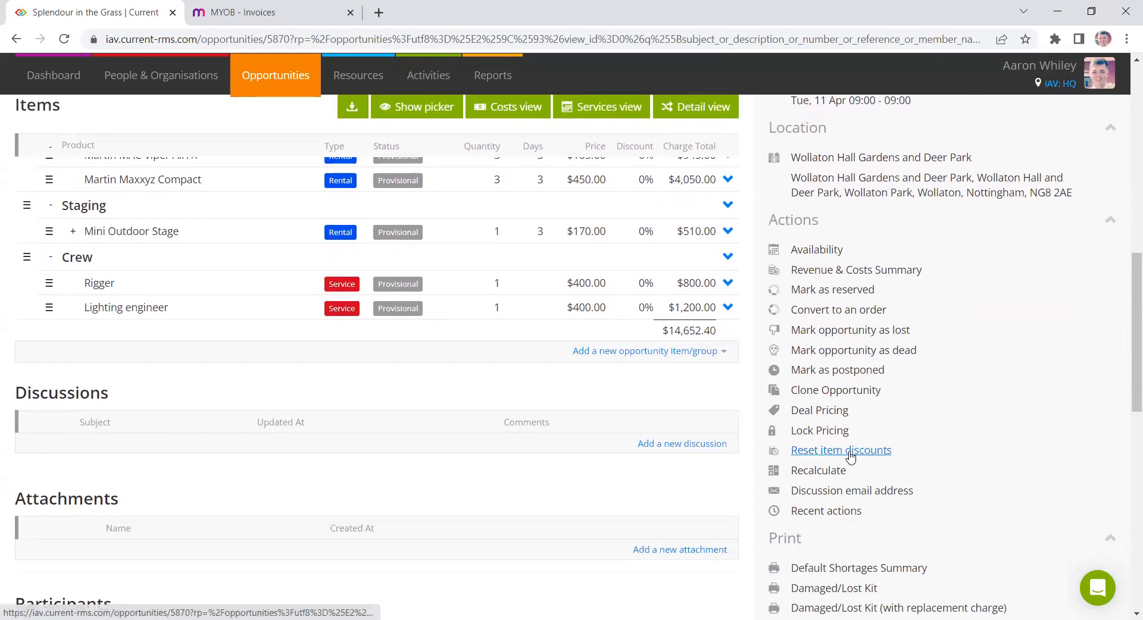
{"action": "left_click", "coordinate": [872, 451]}
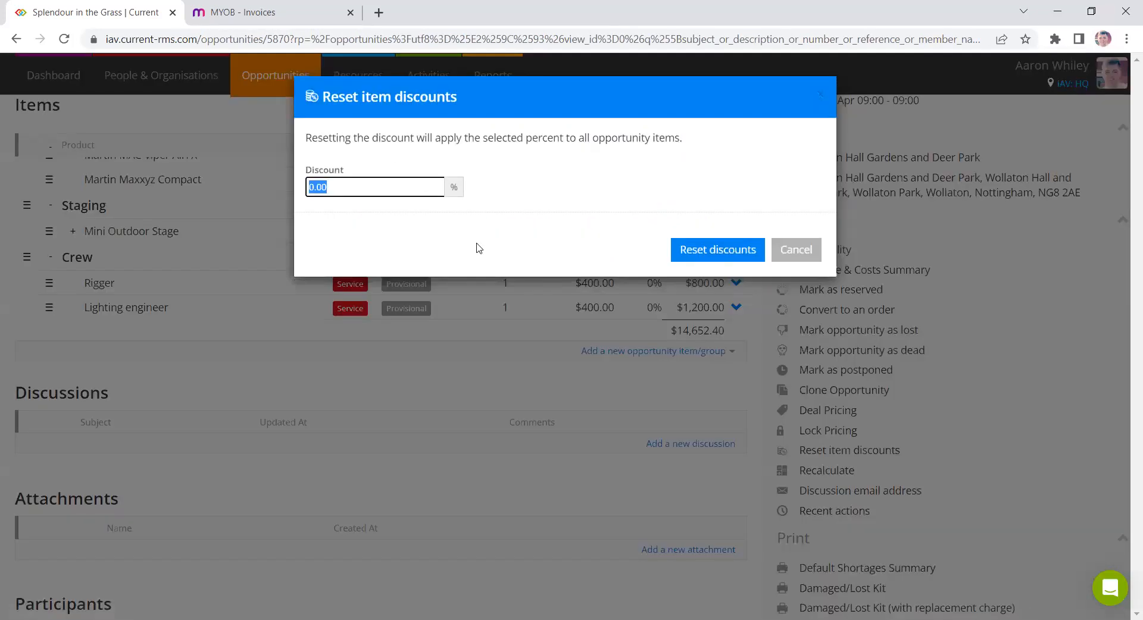
{"action": "left_click", "coordinate": [804, 257]}
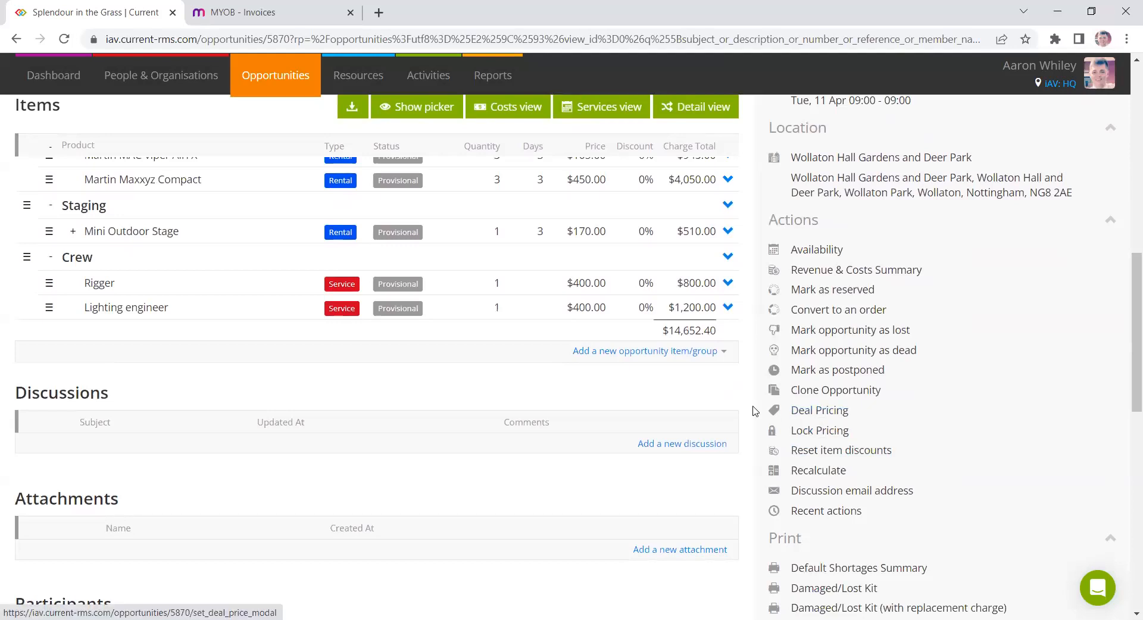
- Open the Room 2 group's actions menu to show its group deal pricing option, then close it
{"action": "scroll", "coordinate": [738, 411], "scroll_direction": "up", "scroll_amount": 7}
{"action": "scroll", "coordinate": [727, 357], "scroll_direction": "down", "scroll_amount": 1}
{"action": "left_click", "coordinate": [728, 329]}
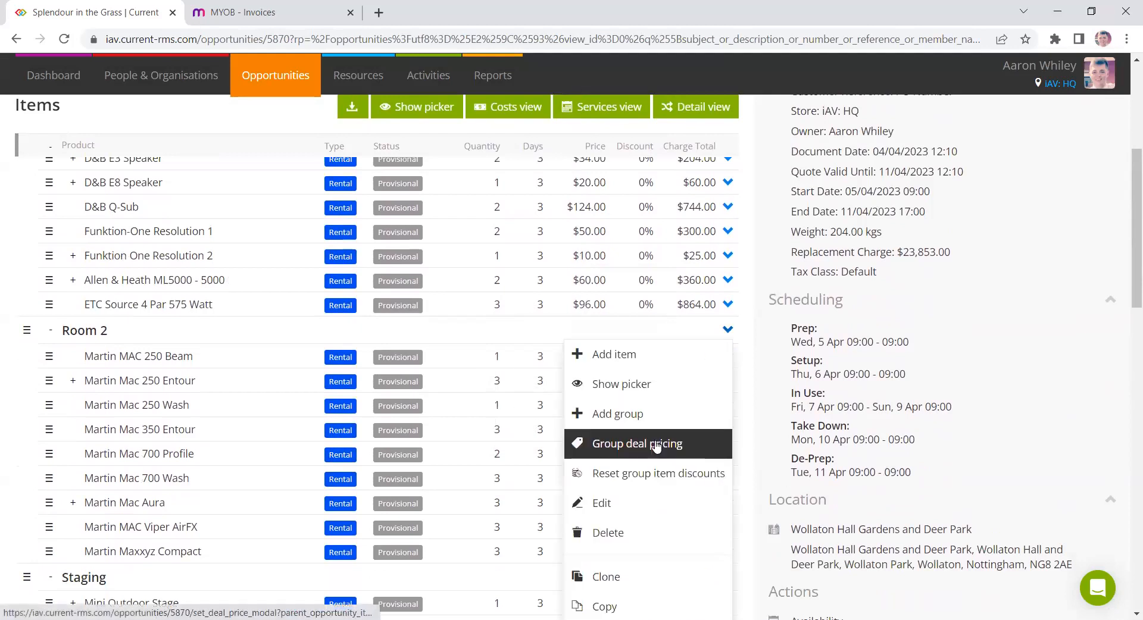
{"action": "left_click", "coordinate": [873, 408]}
{"action": "scroll", "coordinate": [941, 333], "scroll_direction": "down", "scroll_amount": 4}
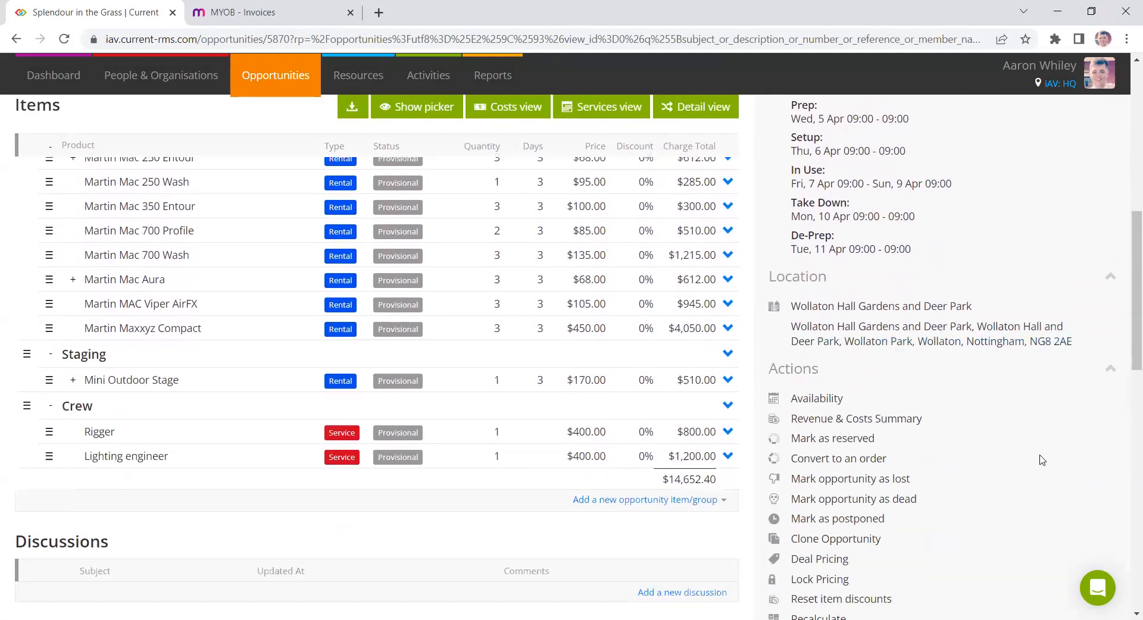
- Set a deal price of $10000 for the whole opportunity
{"action": "left_click_drag", "start_coordinate": [659, 480], "coordinate": [716, 480]}
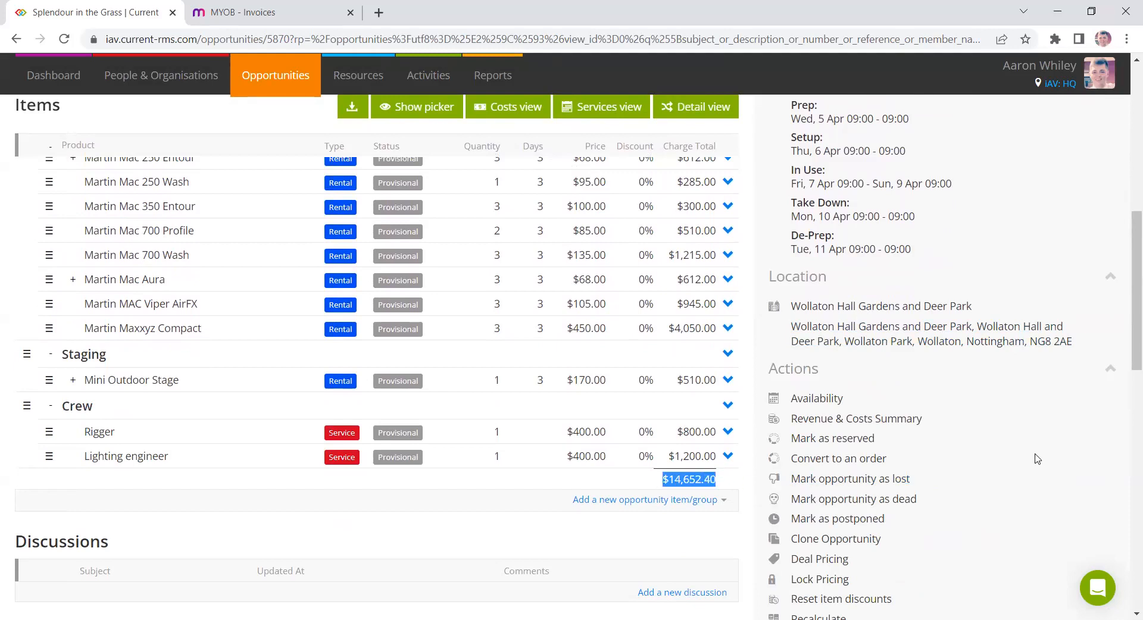
{"action": "scroll", "coordinate": [1002, 466], "scroll_direction": "down", "scroll_amount": 1}
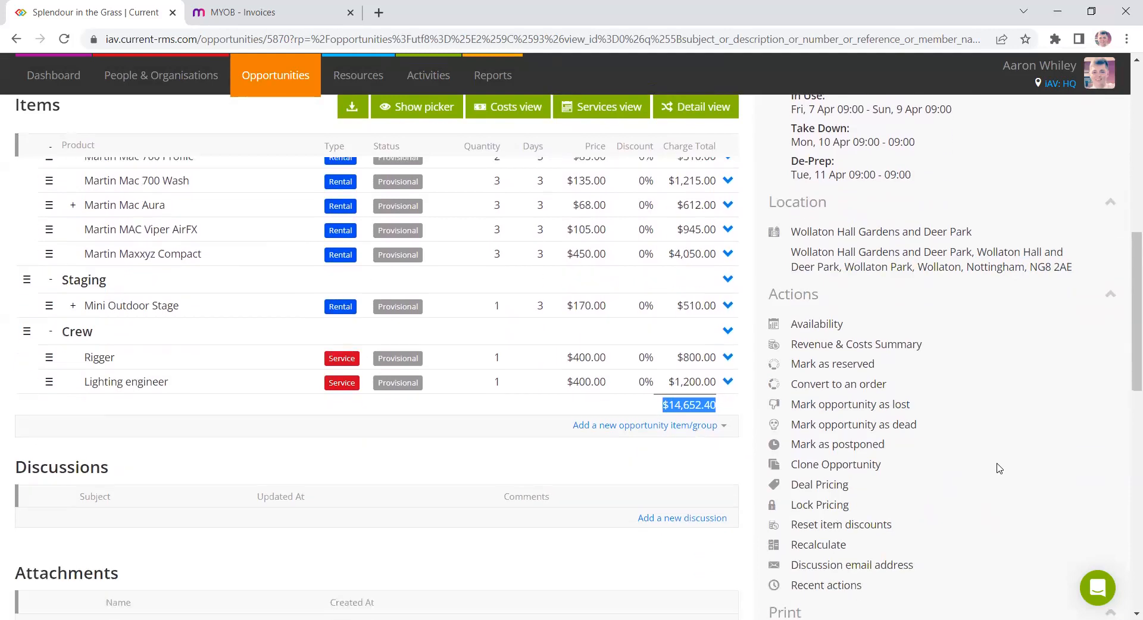
{"action": "left_click", "coordinate": [824, 489]}
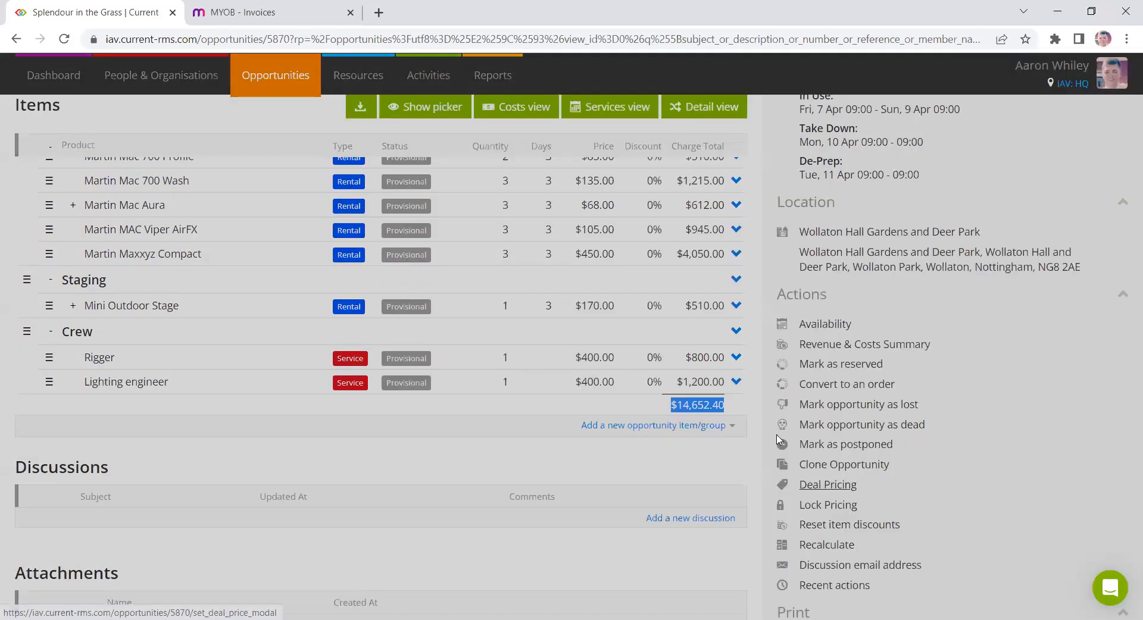
{"action": "type", "text": "10000"}
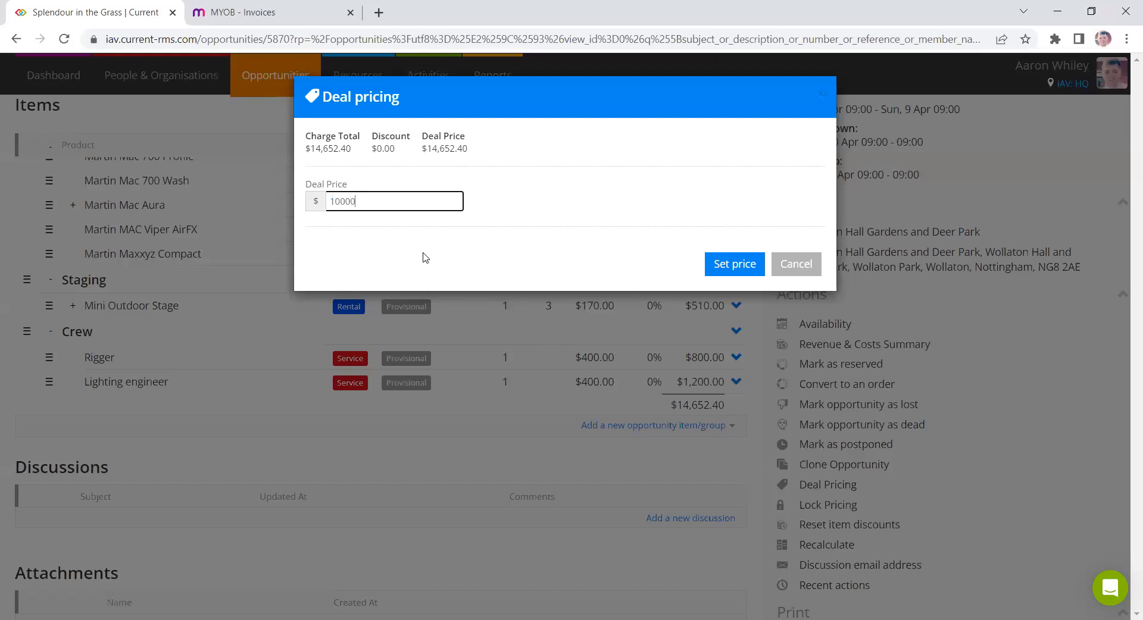
{"action": "left_click", "coordinate": [735, 264]}
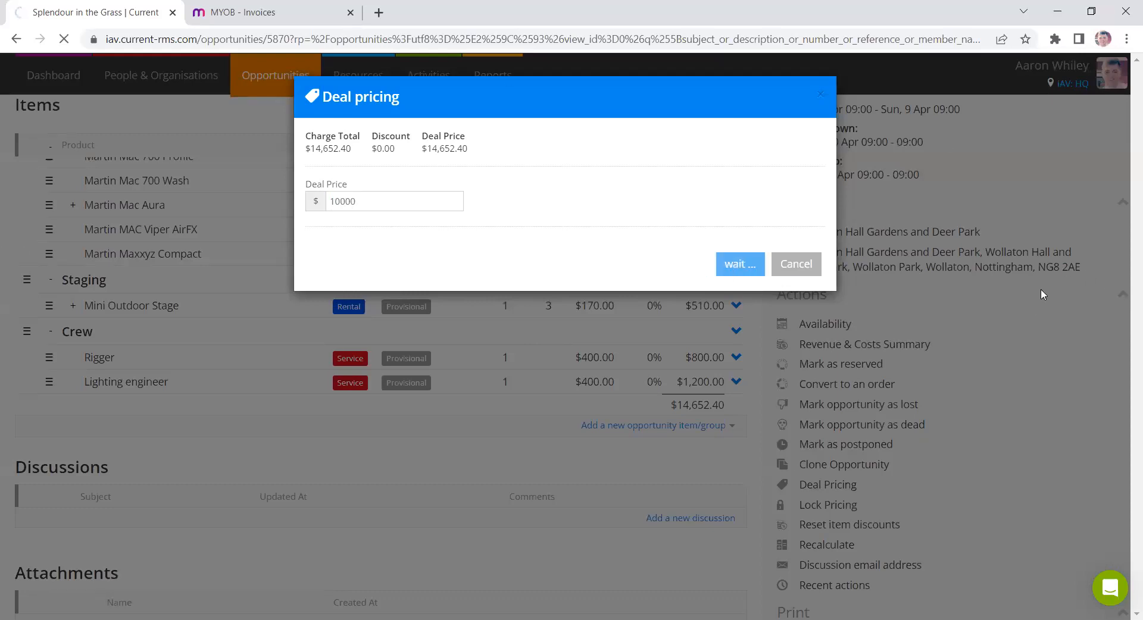
- Reopen Deal Pricing and remove the deal price from the opportunity
{"action": "scroll", "coordinate": [701, 500], "scroll_direction": "down", "scroll_amount": 10}
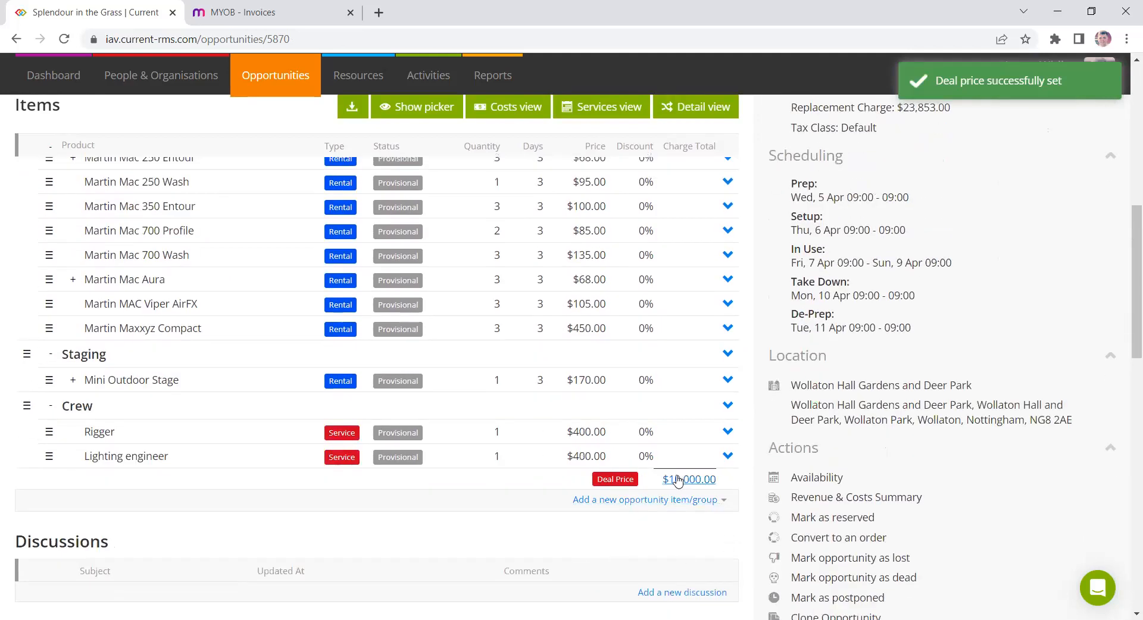
{"action": "scroll", "coordinate": [869, 452], "scroll_direction": "down", "scroll_amount": 4}
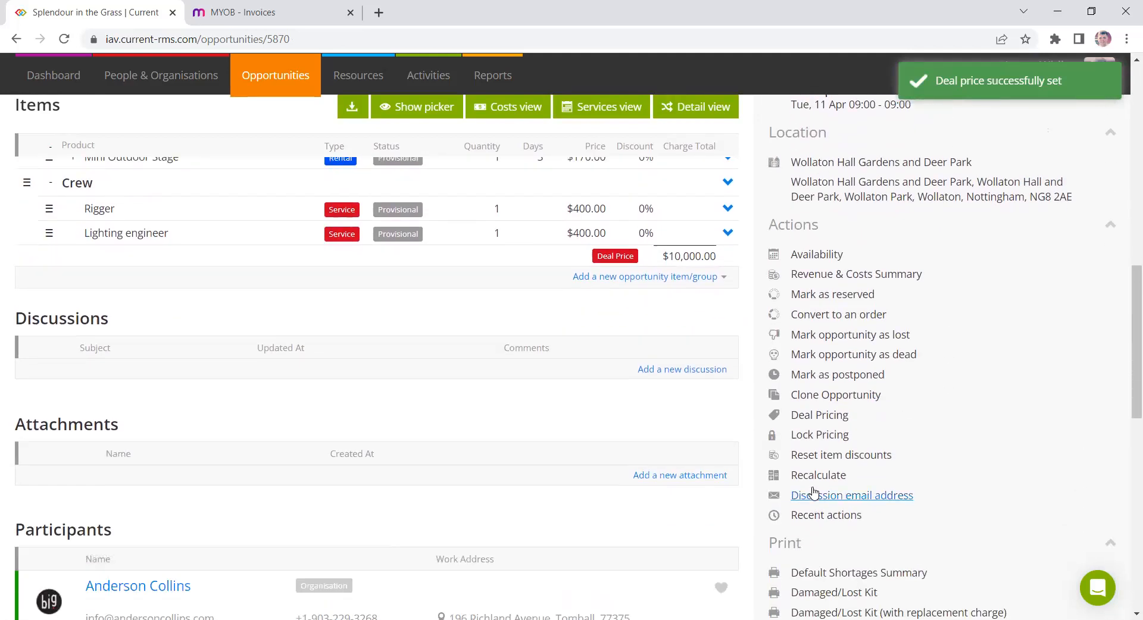
{"action": "left_click", "coordinate": [801, 415]}
{"action": "left_click", "coordinate": [349, 264]}
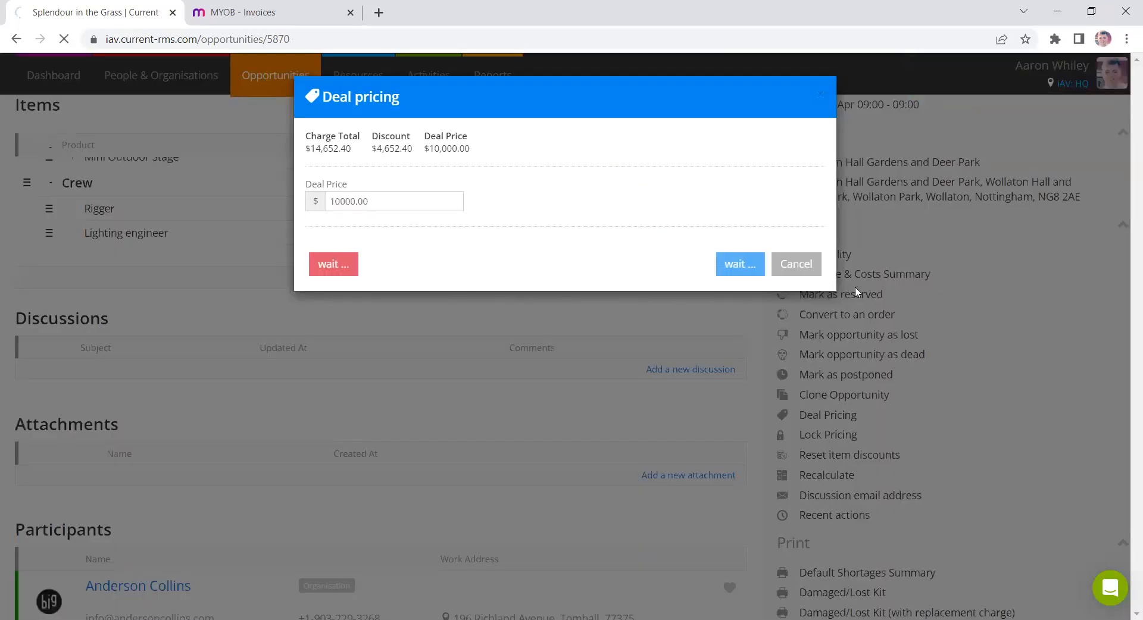
{"action": "scroll", "coordinate": [845, 305], "scroll_direction": "down", "scroll_amount": 4}
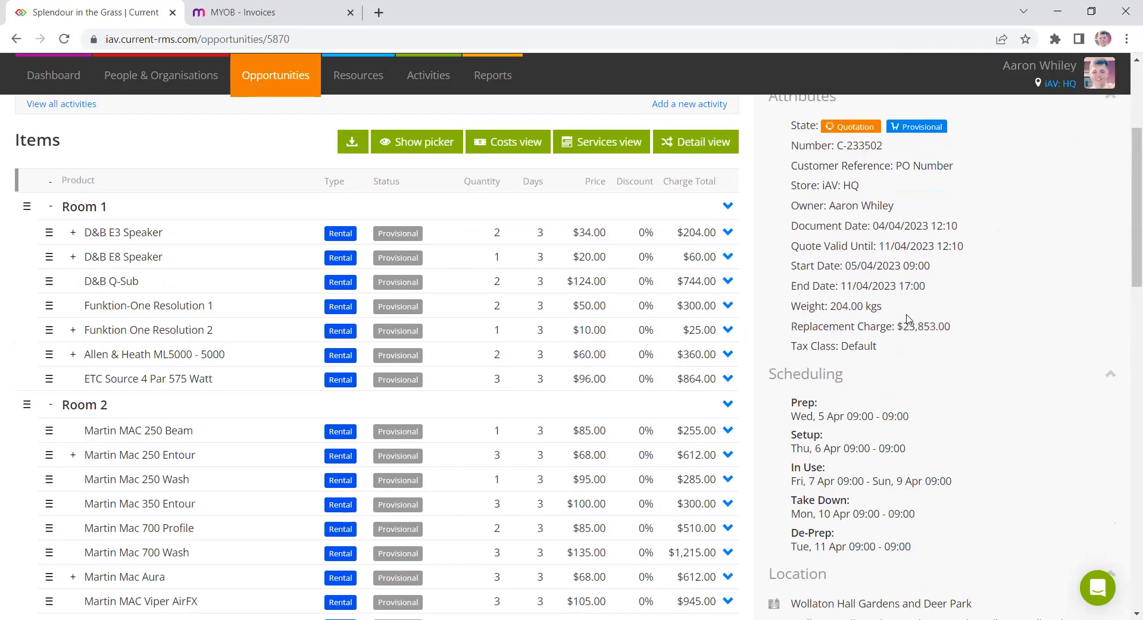
- Open the Quotation - Line Item Detail, Quotation Layout 3 and Quotation Layout 5 print documents
{"action": "scroll", "coordinate": [883, 314], "scroll_direction": "down", "scroll_amount": 12}
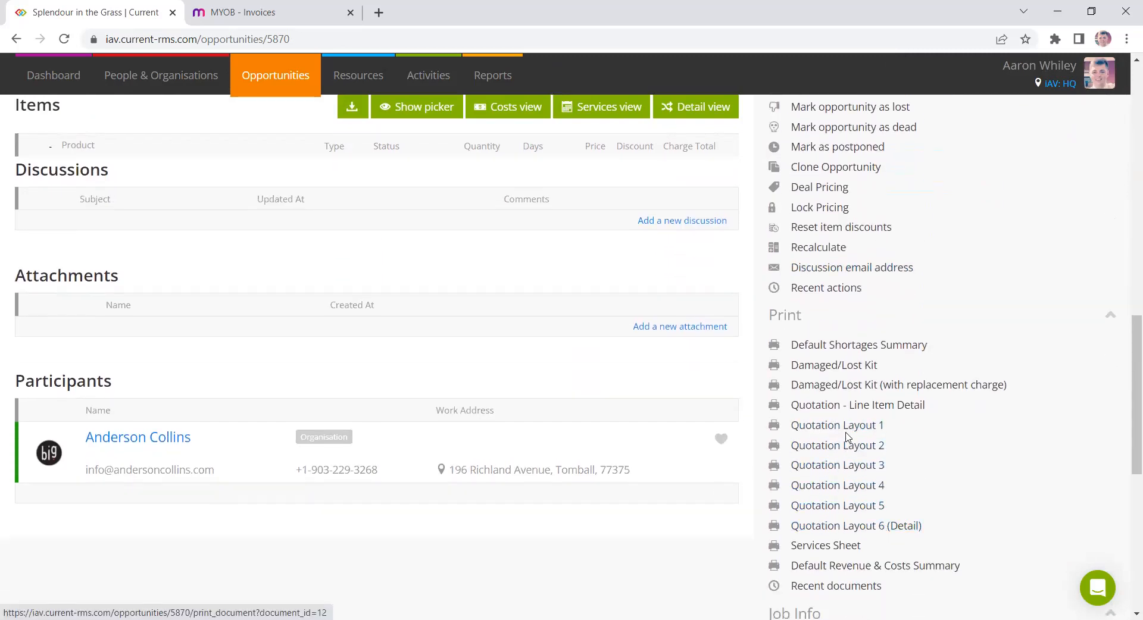
{"action": "left_click", "coordinate": [845, 410]}
{"action": "left_click", "coordinate": [861, 466]}
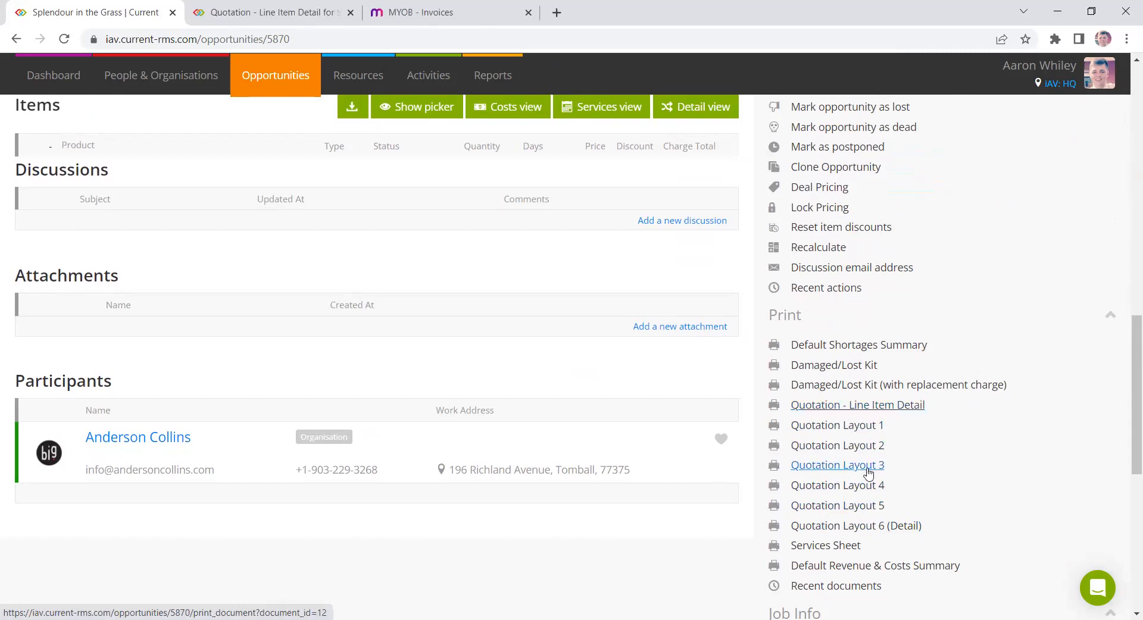
{"action": "left_click", "coordinate": [871, 509]}
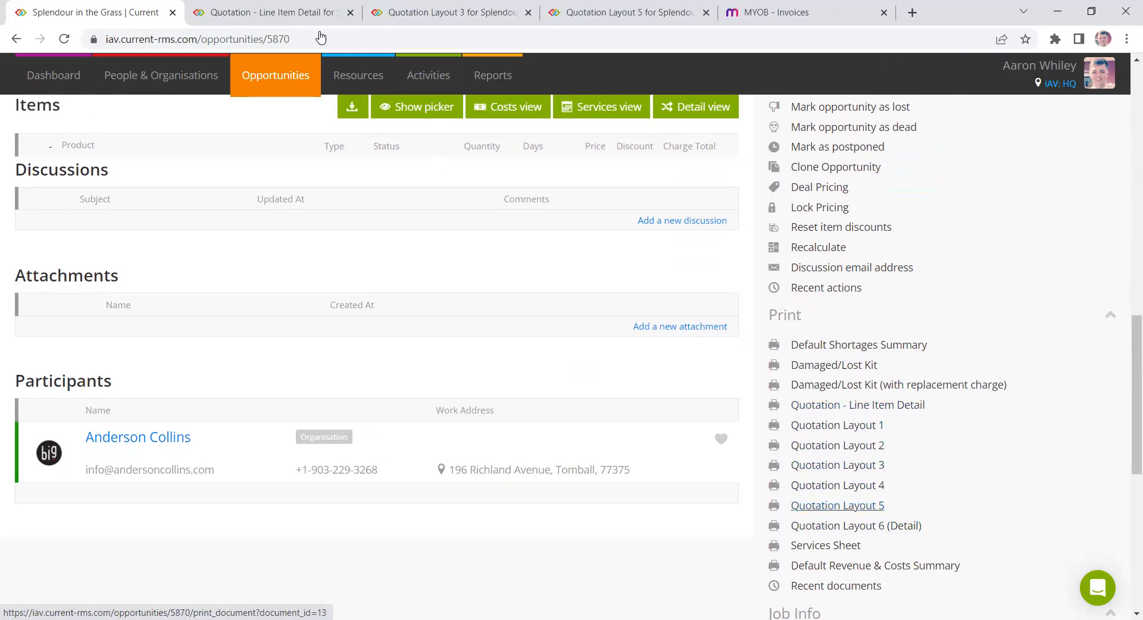
- Review the Quotation - Line Item Detail document and close its tab
{"action": "key", "text": "ctrl+Tab"}
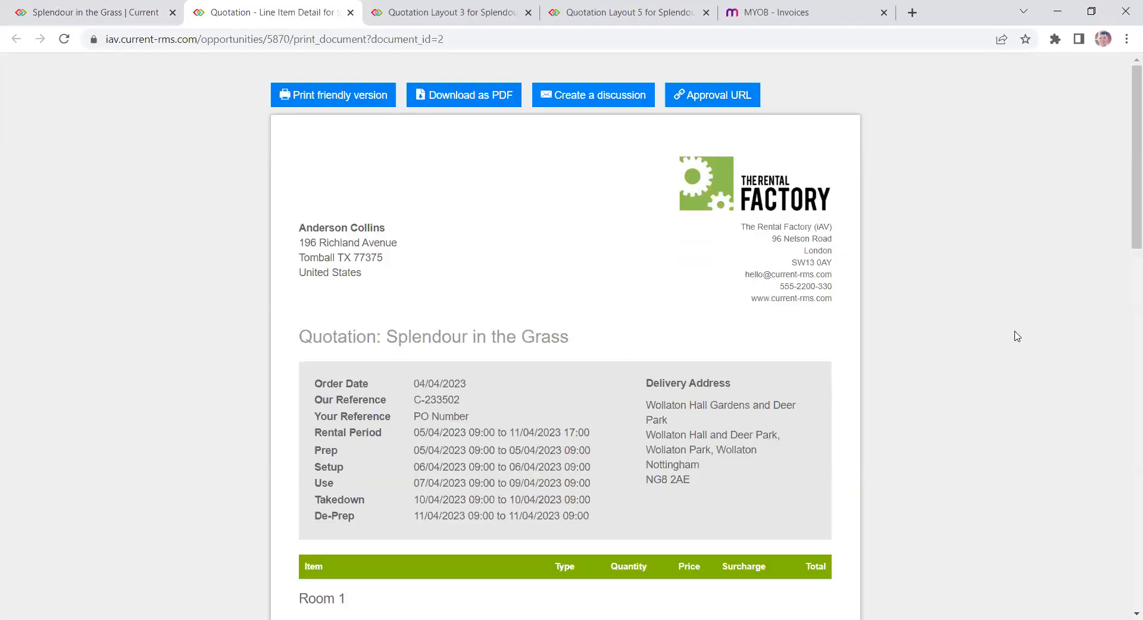
{"action": "scroll", "coordinate": [1012, 331], "scroll_direction": "down", "scroll_amount": 1}
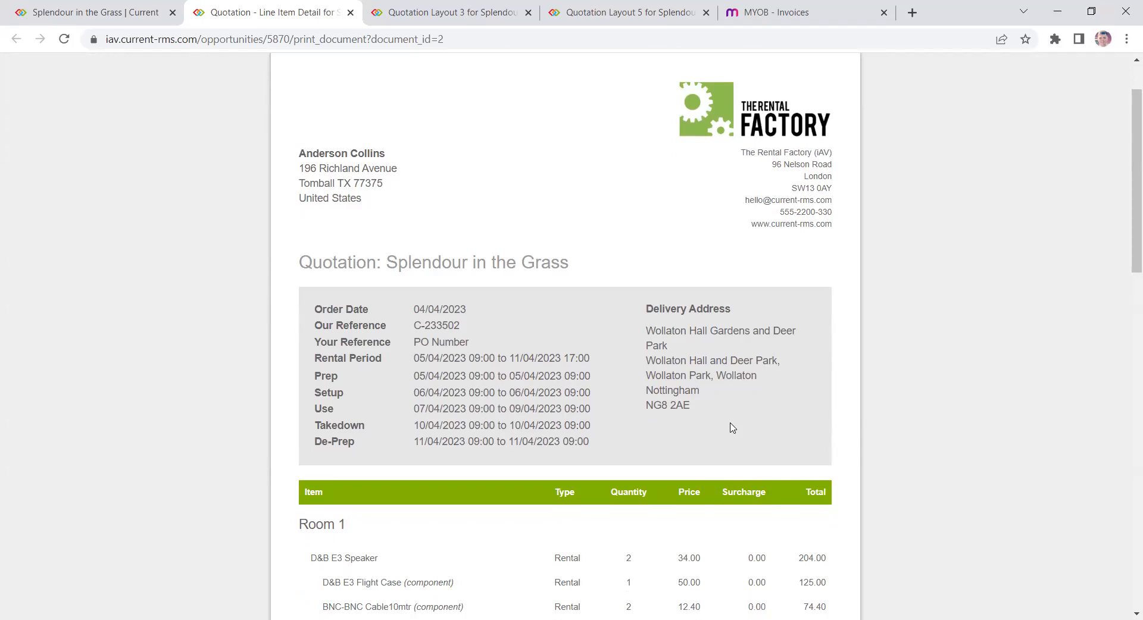
{"action": "scroll", "coordinate": [735, 424], "scroll_direction": "up", "scroll_amount": 2}
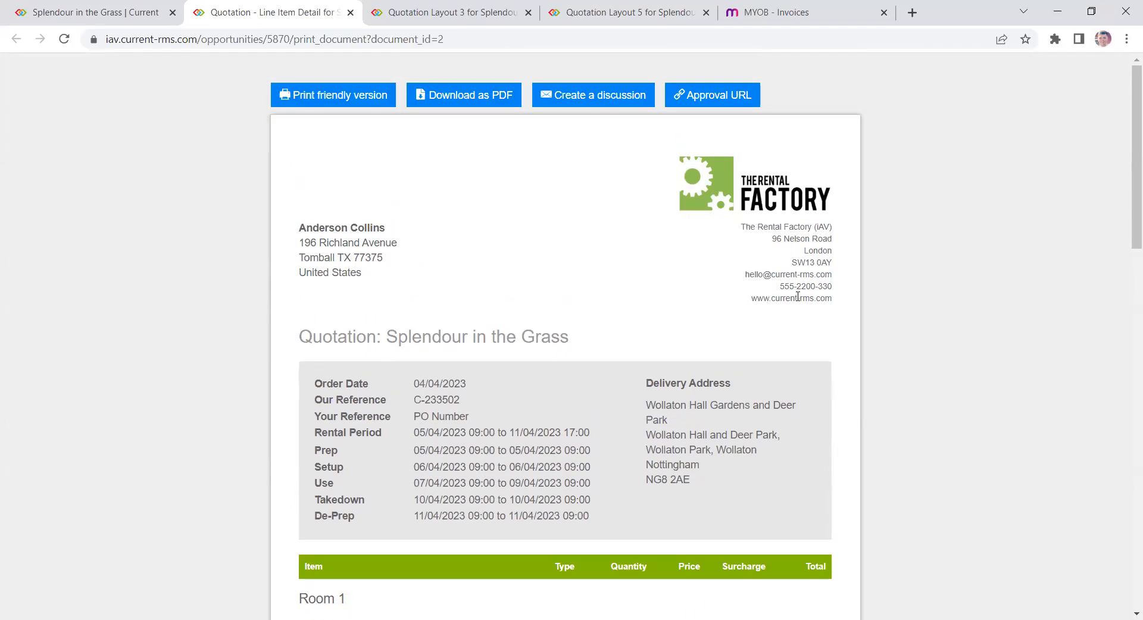
{"action": "scroll", "coordinate": [679, 319], "scroll_direction": "down", "scroll_amount": 5}
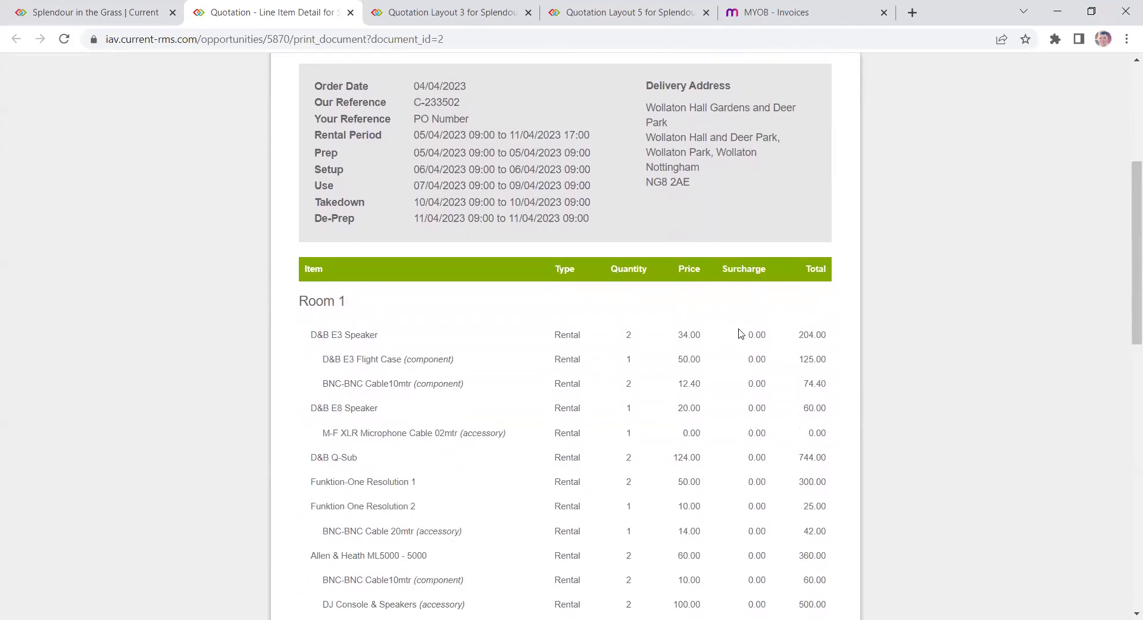
{"action": "left_click", "coordinate": [350, 13]}
- Review Quotation Layout 3, close its tab, and scroll through the Quotation Layout 5 document
{"action": "scroll", "coordinate": [649, 277], "scroll_direction": "down", "scroll_amount": 3}
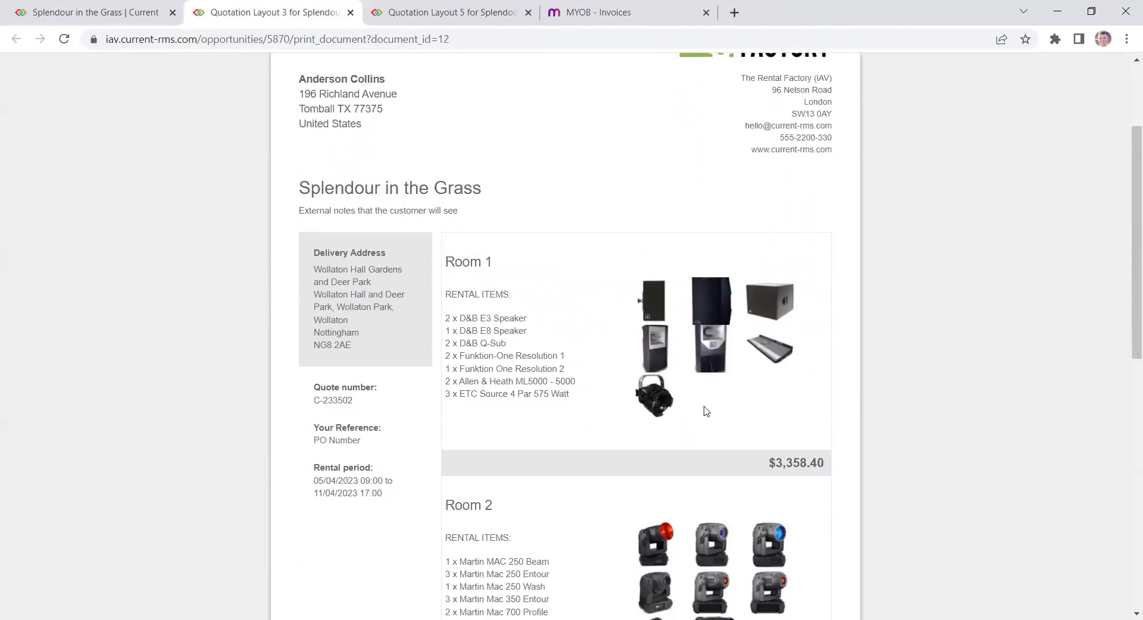
{"action": "left_click", "coordinate": [350, 12]}
{"action": "scroll", "coordinate": [493, 220], "scroll_direction": "down", "scroll_amount": 3}
{"action": "scroll", "coordinate": [493, 216], "scroll_direction": "down", "scroll_amount": 3}
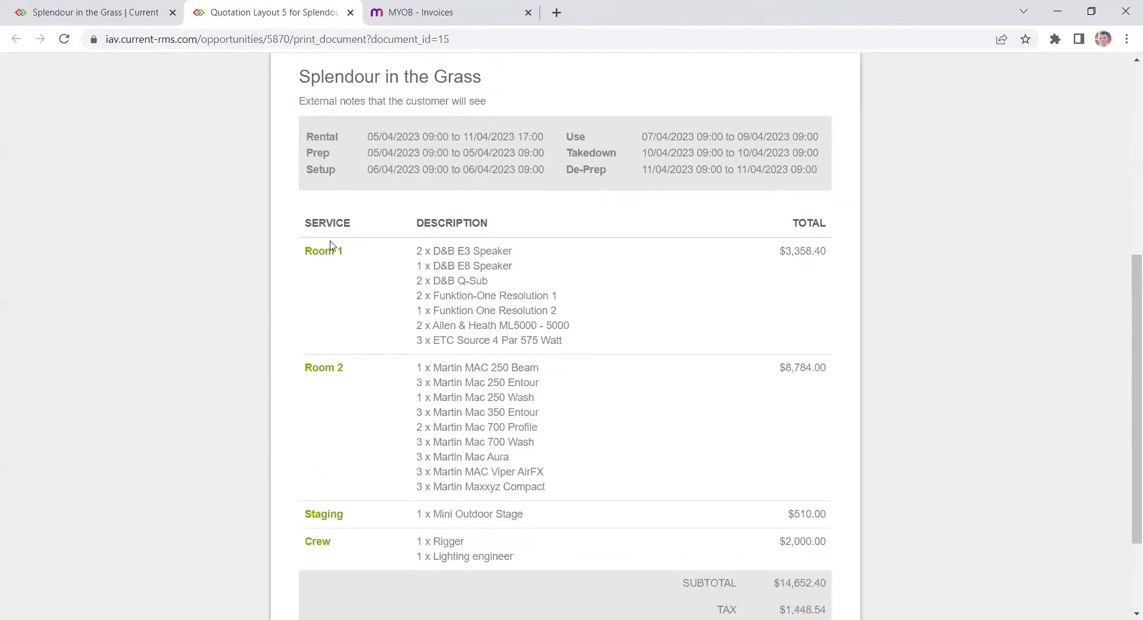
{"action": "triple_click", "coordinate": [331, 253]}
{"action": "left_click", "coordinate": [658, 311]}
{"action": "scroll", "coordinate": [658, 311], "scroll_direction": "up", "scroll_amount": 6}
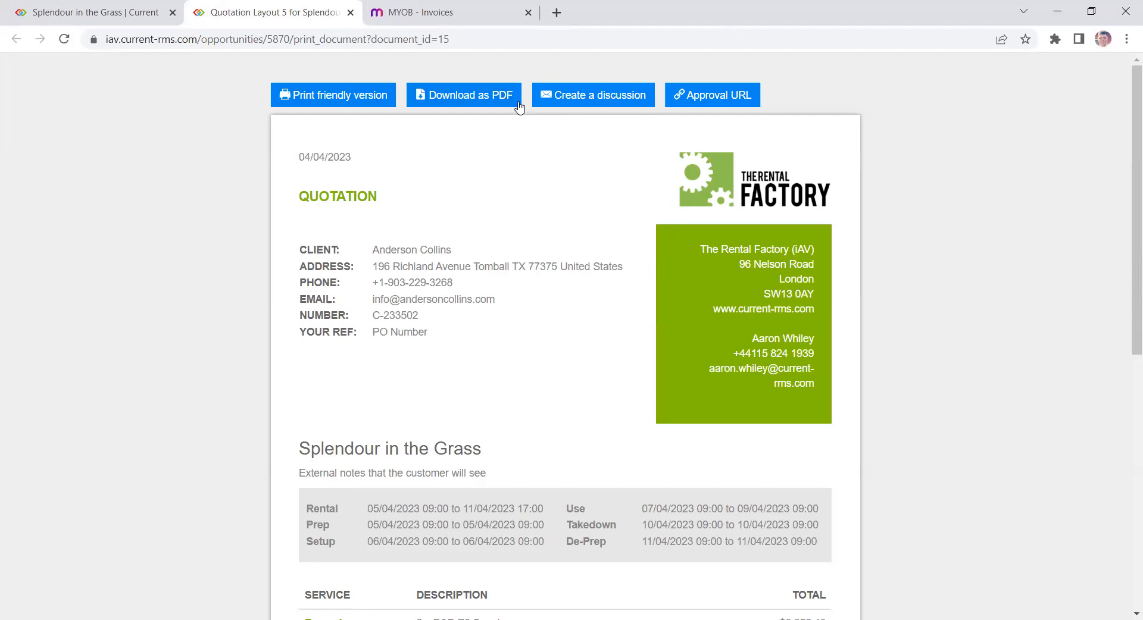
- Create a discussion from the Quotation Layout 5 document and read through its email comment
{"action": "left_click", "coordinate": [614, 99]}
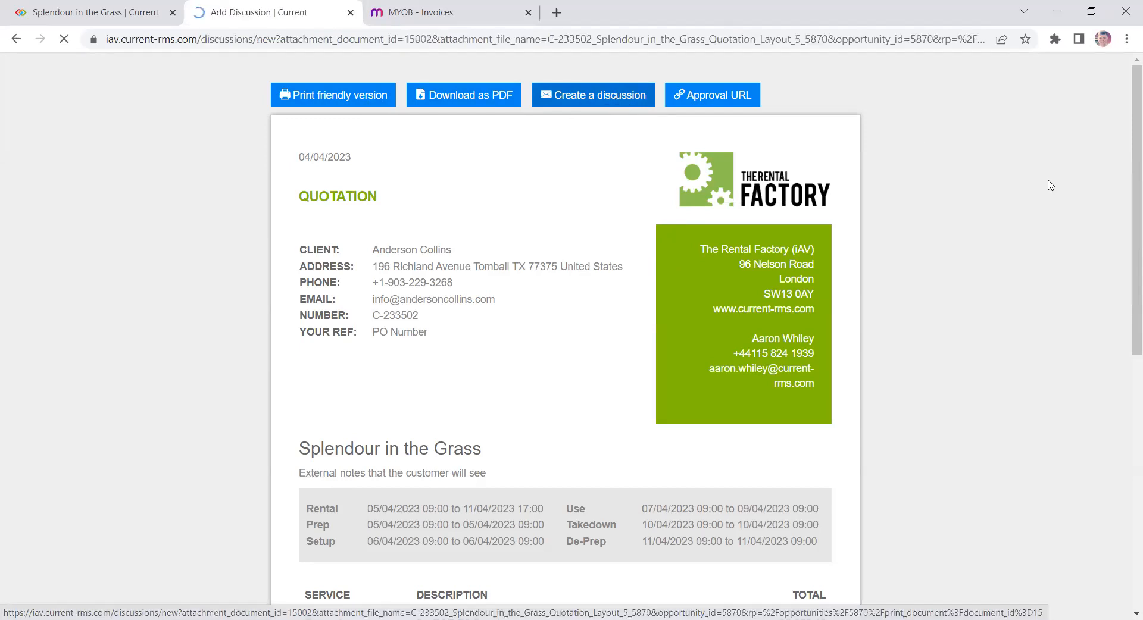
{"action": "scroll", "coordinate": [981, 300], "scroll_direction": "down", "scroll_amount": 1}
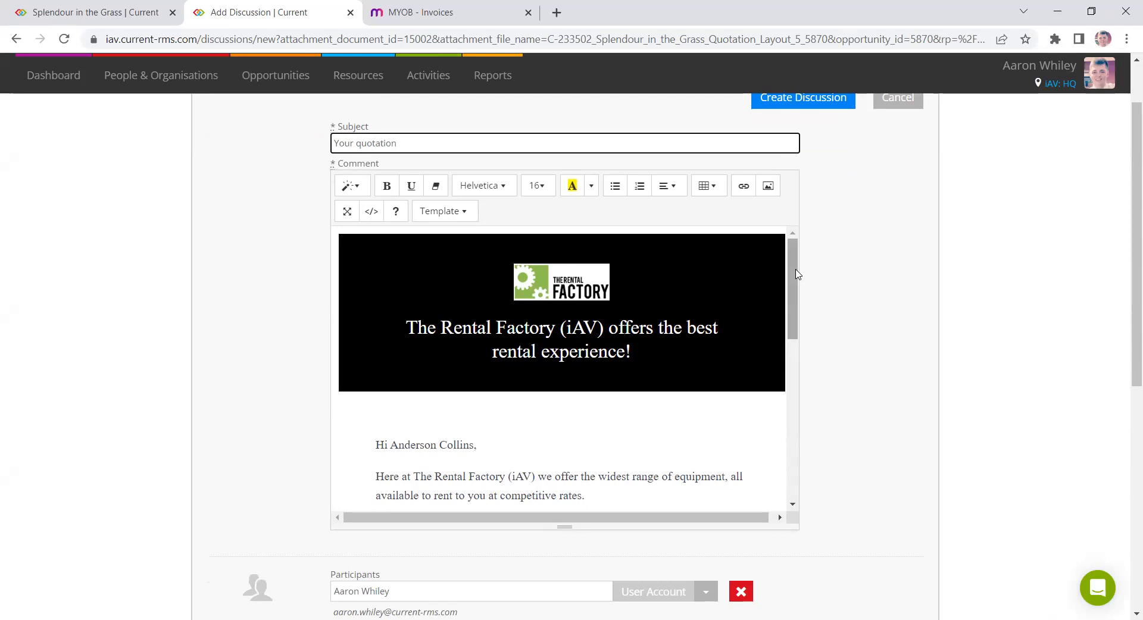
{"action": "left_click", "coordinate": [898, 271]}
{"action": "left_click_drag", "start_coordinate": [796, 279], "coordinate": [798, 337]}
{"action": "left_click", "coordinate": [521, 255]}
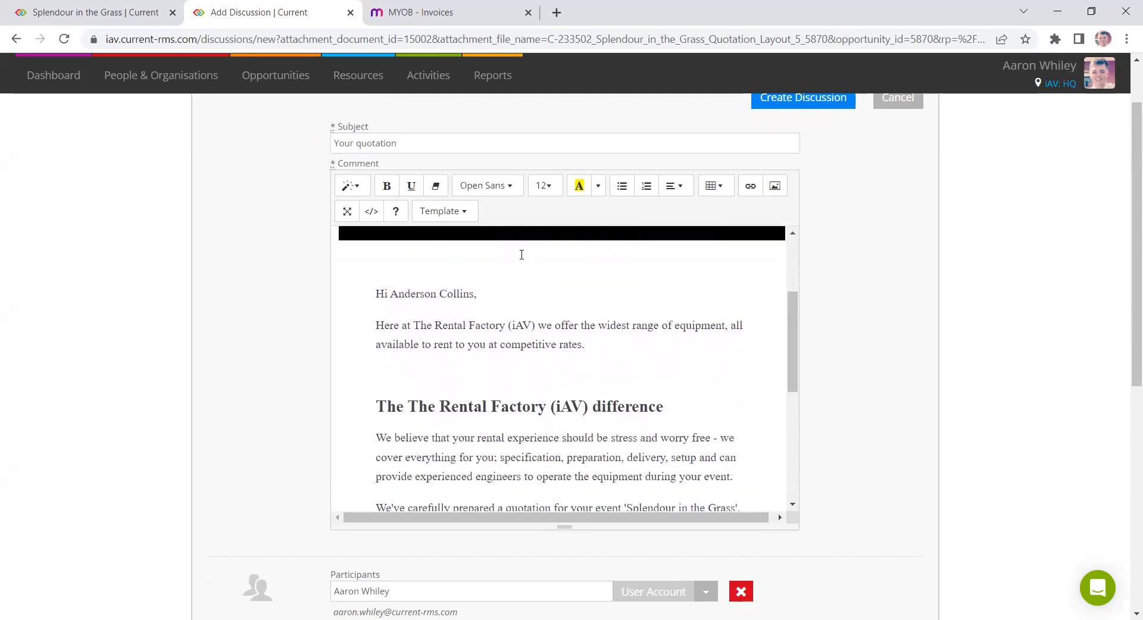
{"action": "scroll", "coordinate": [596, 375], "scroll_direction": "down", "scroll_amount": 1}
{"action": "scroll", "coordinate": [571, 358], "scroll_direction": "up", "scroll_amount": 1}
{"action": "left_click_drag", "start_coordinate": [476, 293], "coordinate": [734, 332]}
- Review the discussion's quotation link, participants and attachment, then cancel the discussion
{"action": "scroll", "coordinate": [597, 346], "scroll_direction": "down", "scroll_amount": 2}
{"action": "scroll", "coordinate": [664, 364], "scroll_direction": "down", "scroll_amount": 1}
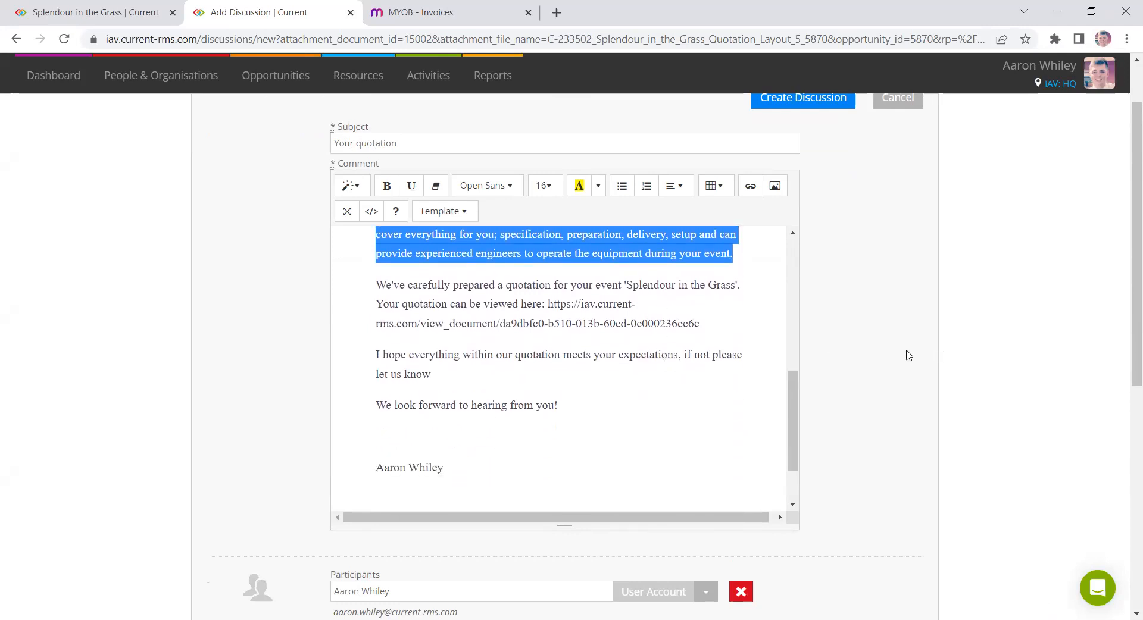
{"action": "scroll", "coordinate": [909, 356], "scroll_direction": "down", "scroll_amount": 5}
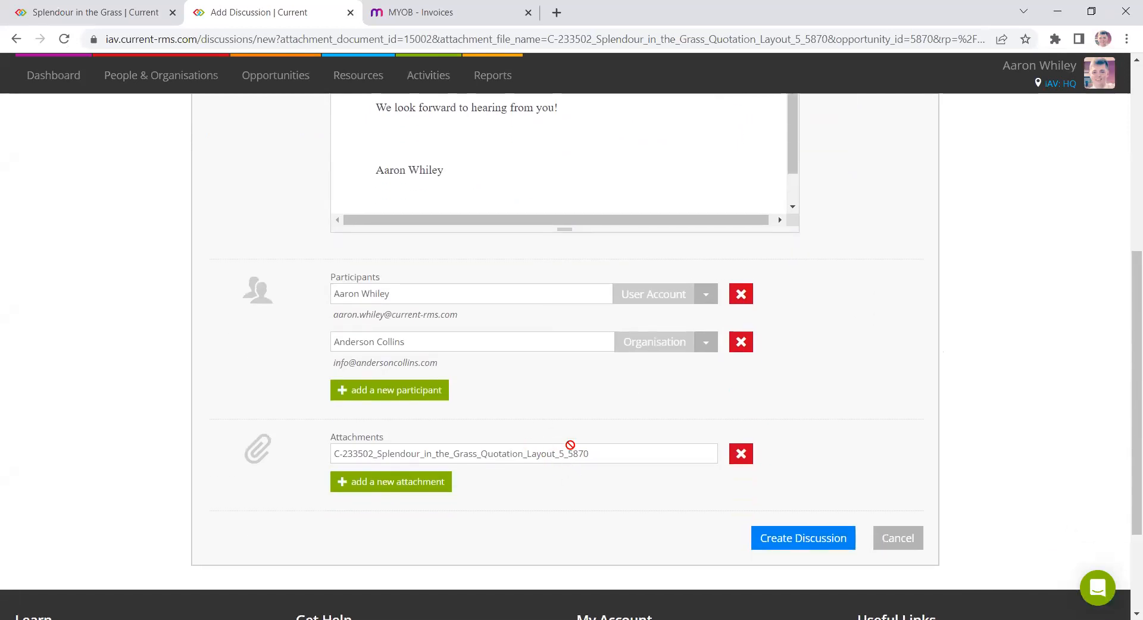
{"action": "scroll", "coordinate": [764, 269], "scroll_direction": "up", "scroll_amount": 3}
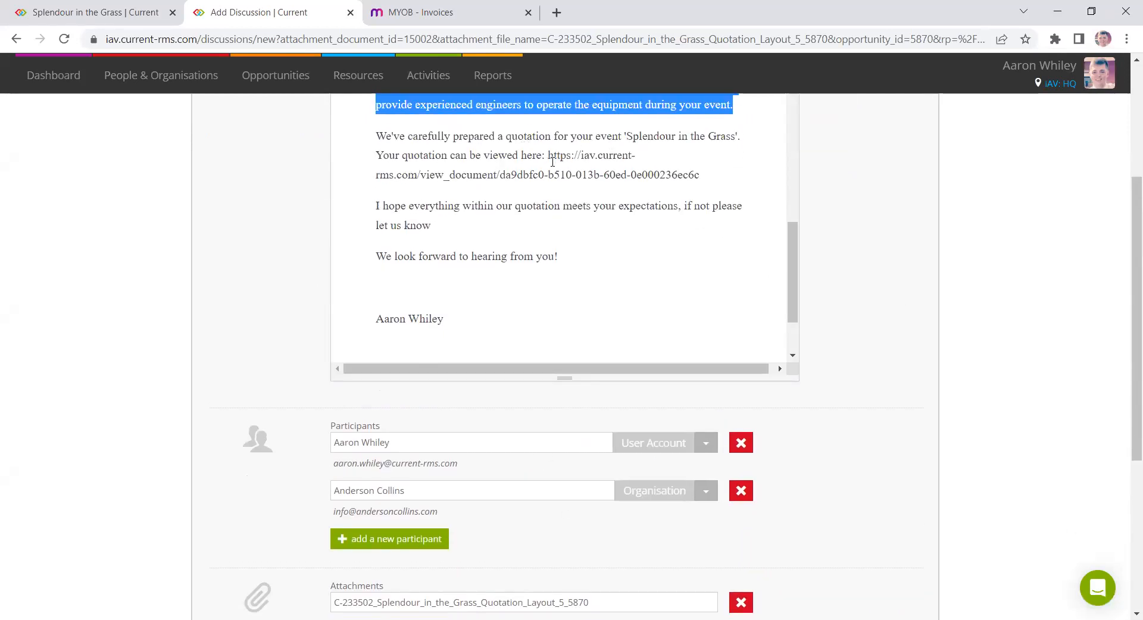
{"action": "left_click_drag", "start_coordinate": [548, 151], "coordinate": [701, 174]}
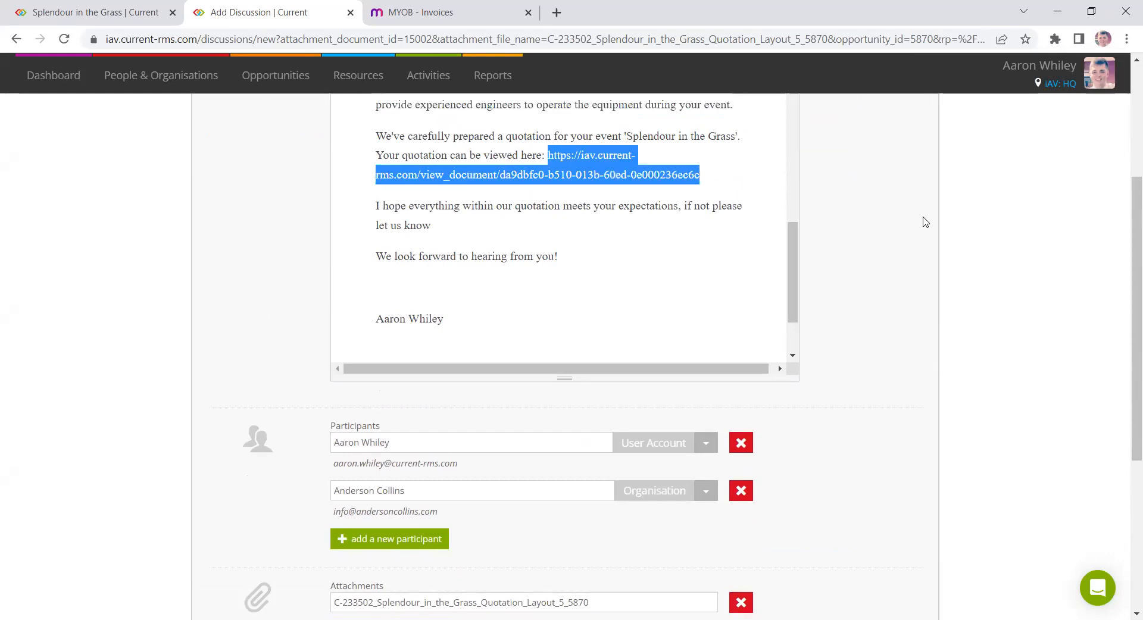
{"action": "scroll", "coordinate": [926, 223], "scroll_direction": "up", "scroll_amount": 1}
{"action": "scroll", "coordinate": [895, 227], "scroll_direction": "down", "scroll_amount": 3}
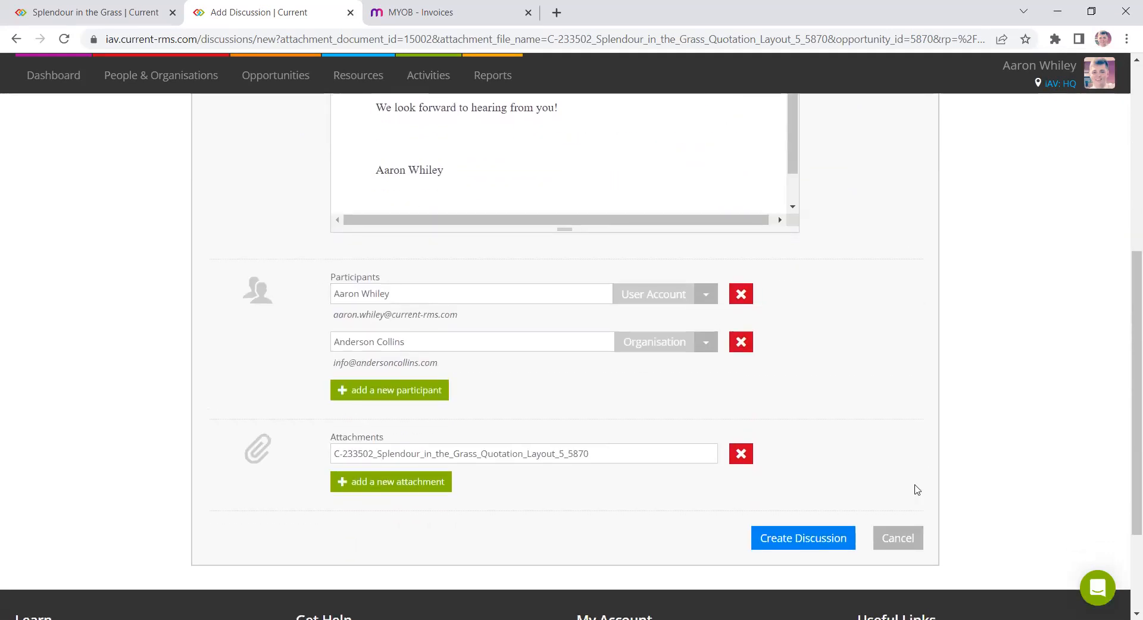
{"action": "left_click", "coordinate": [906, 538]}
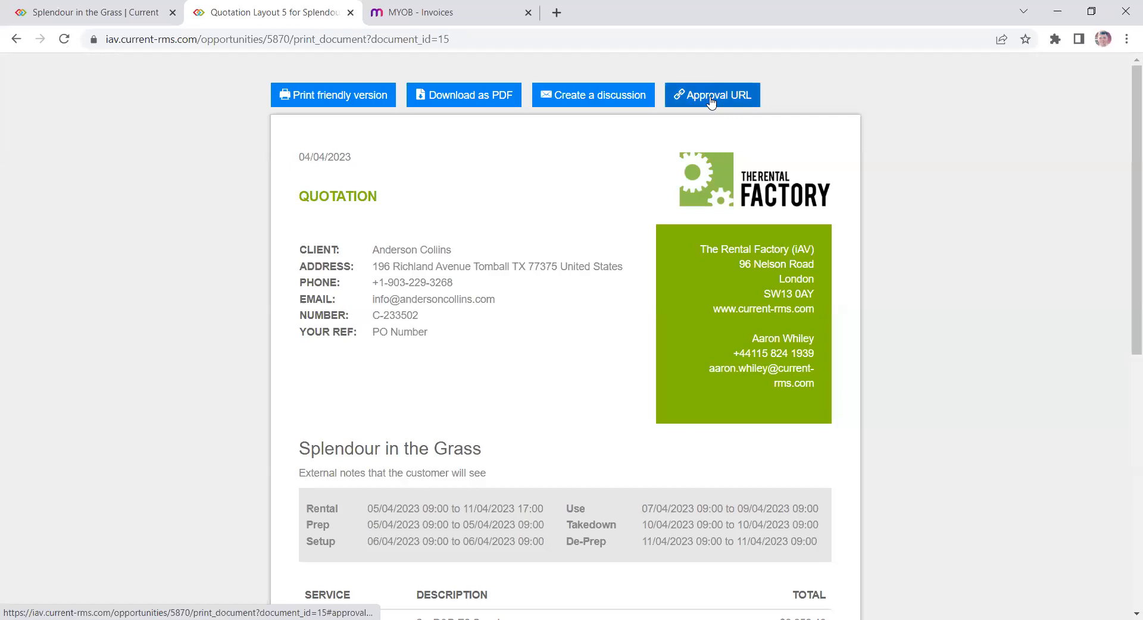
- Open the quotation's approval URL in an incognito window
{"action": "left_click", "coordinate": [711, 103]}
{"action": "right_click", "coordinate": [607, 170]}
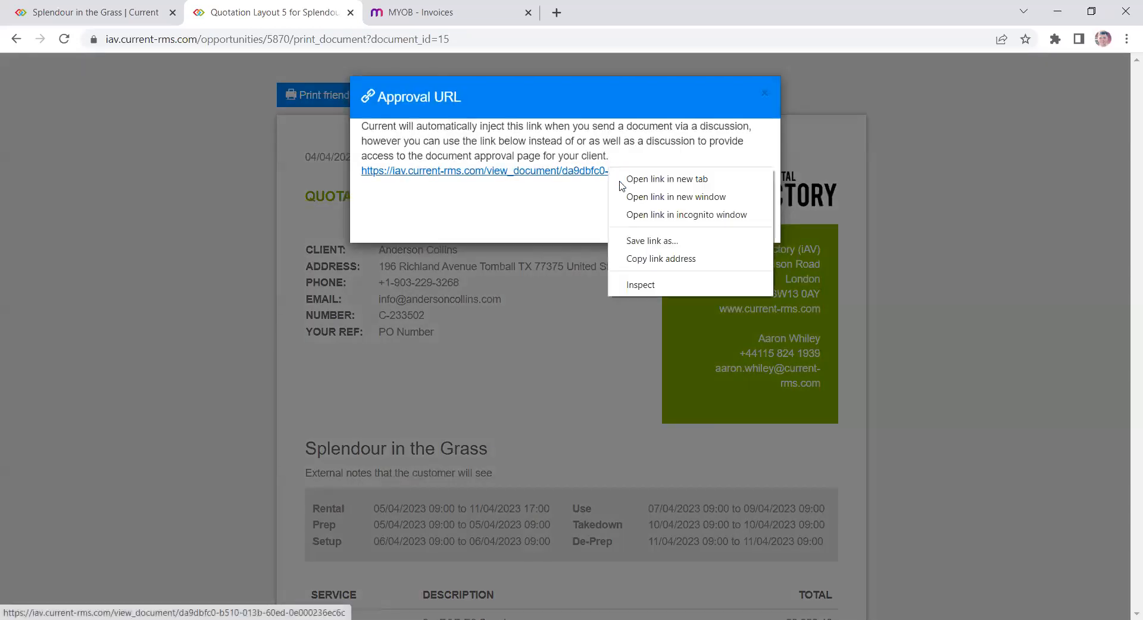
{"action": "left_click", "coordinate": [657, 215]}
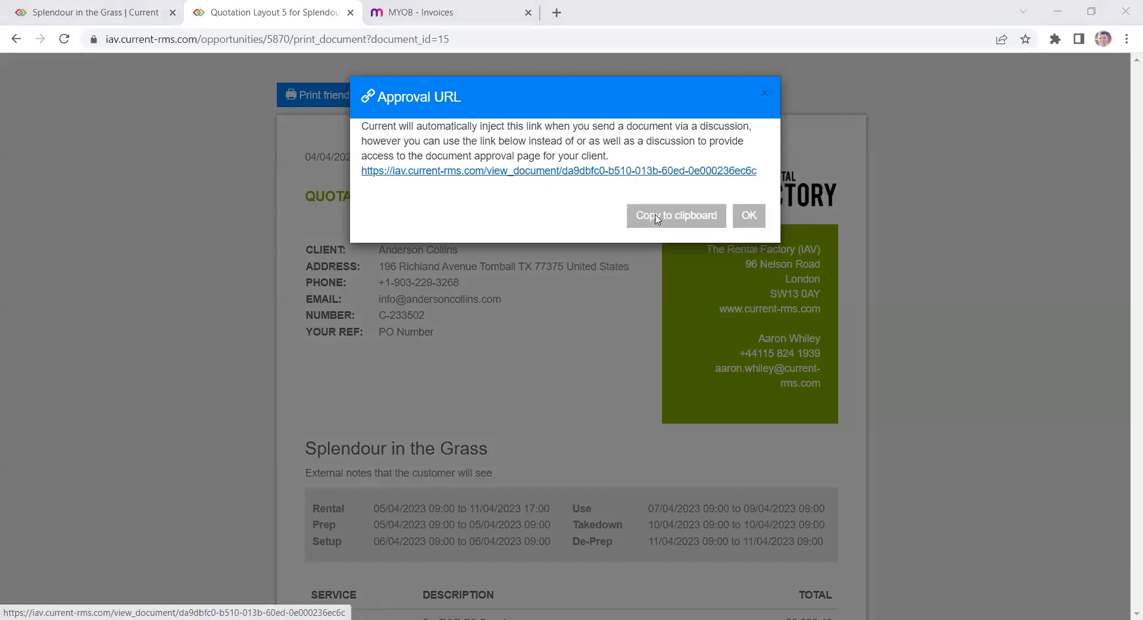
- Scroll through the client approval page and open the Accept this document dialog
{"action": "scroll", "coordinate": [633, 322], "scroll_direction": "down", "scroll_amount": 10}
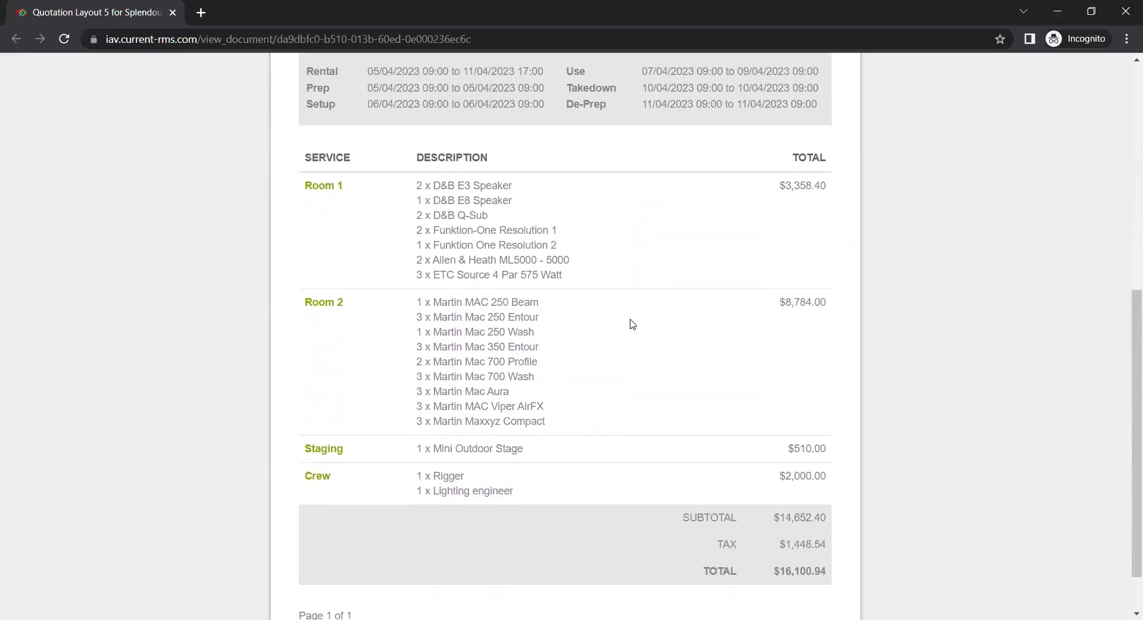
{"action": "scroll", "coordinate": [623, 323], "scroll_direction": "up", "scroll_amount": 10}
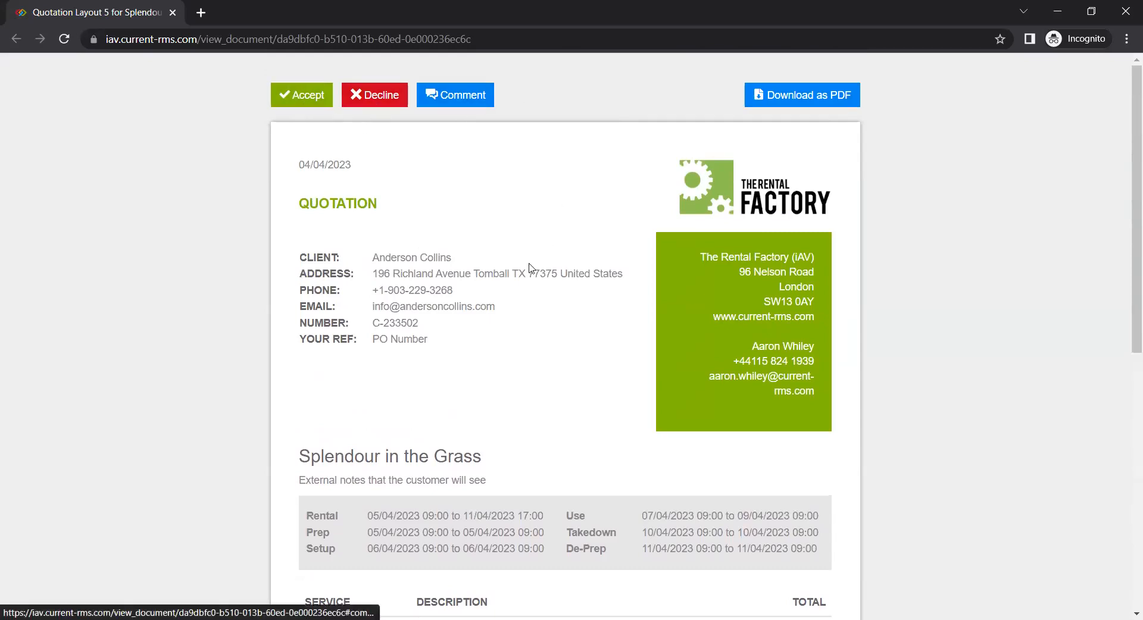
{"action": "left_click", "coordinate": [318, 97]}
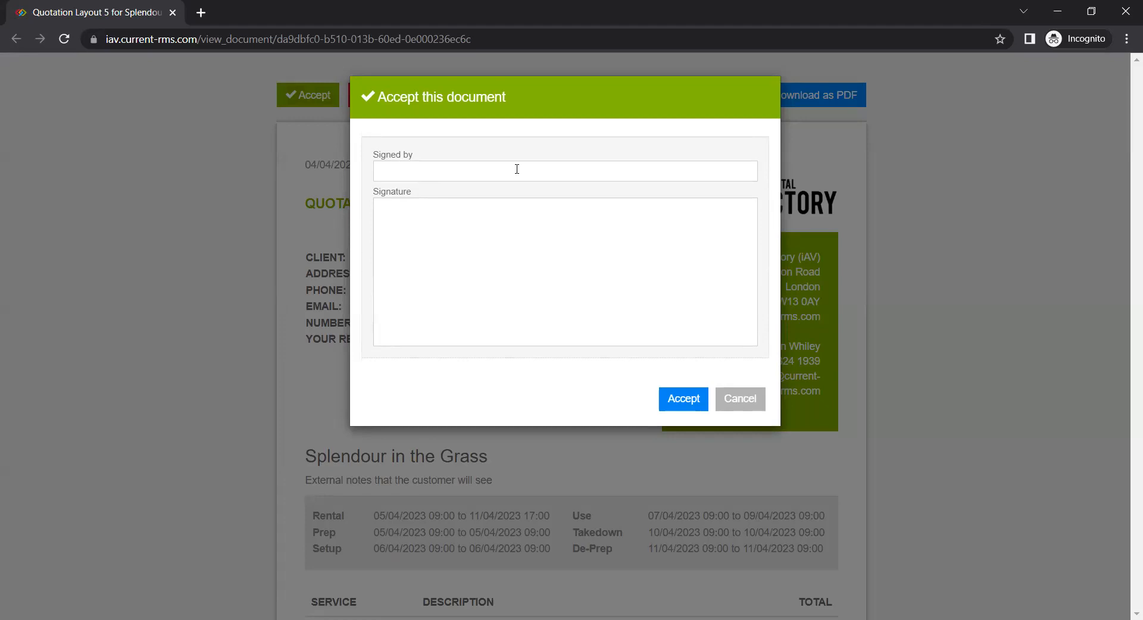
- Enter the signer's name, draw a signature and accept the quotation document
{"action": "left_click", "coordinate": [518, 170]}
{"action": "type", "text": "Aaron"}
{"action": "left_click_drag", "start_coordinate": [503, 221], "coordinate": [504, 320]}
{"action": "left_click_drag", "start_coordinate": [473, 269], "coordinate": [510, 271]}
{"action": "mouse_move", "coordinate": [518, 231]}
{"action": "left_mouse_down"}
{"action": "mouse_move", "coordinate": [584, 253]}
{"action": "mouse_move", "coordinate": [591, 219]}
{"action": "left_mouse_up"}
{"action": "left_click", "coordinate": [685, 398]}
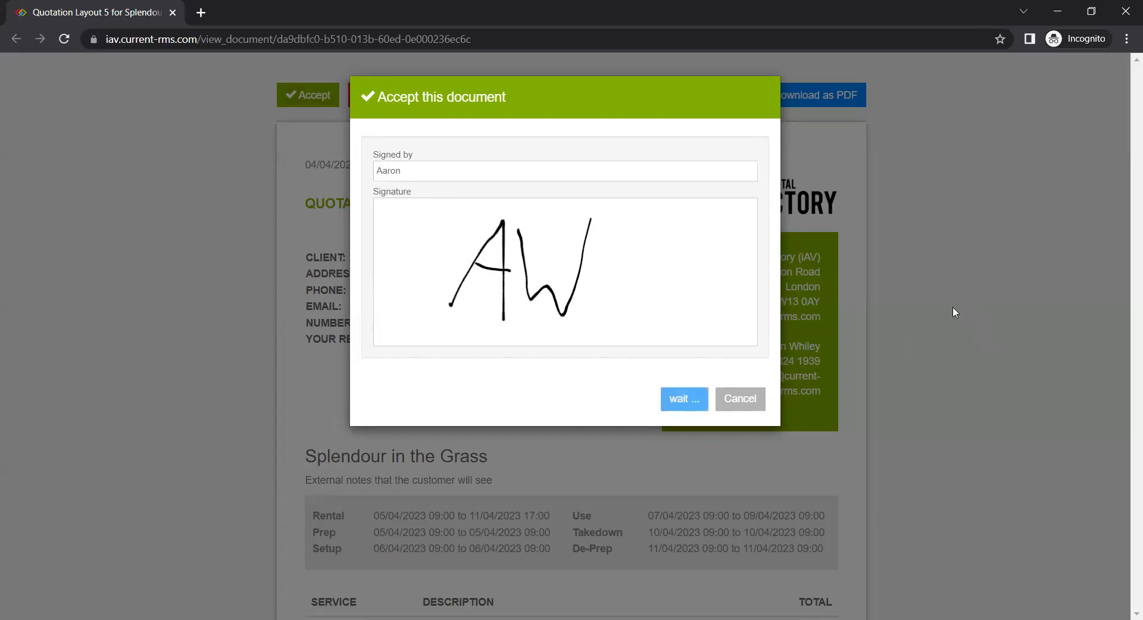
- Review the signed quotation, then return to the opportunity, reload it and close the quotation tab
{"action": "scroll", "coordinate": [824, 291], "scroll_direction": "down", "scroll_amount": 11}
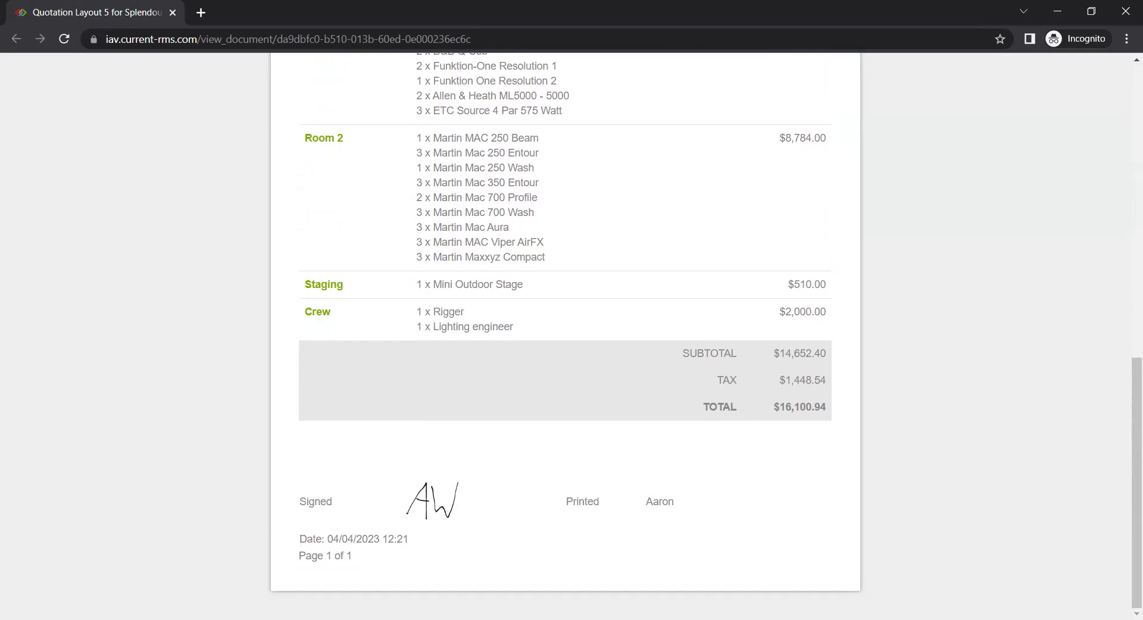
{"action": "key", "text": "alt+Tab"}
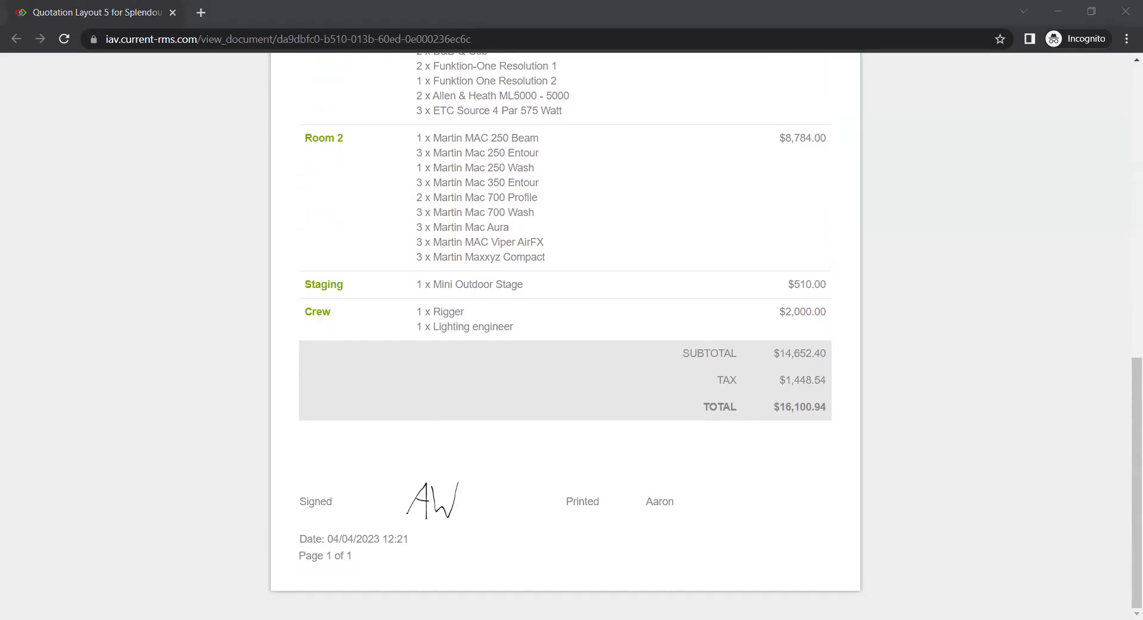
{"action": "key", "text": "alt+Tab"}
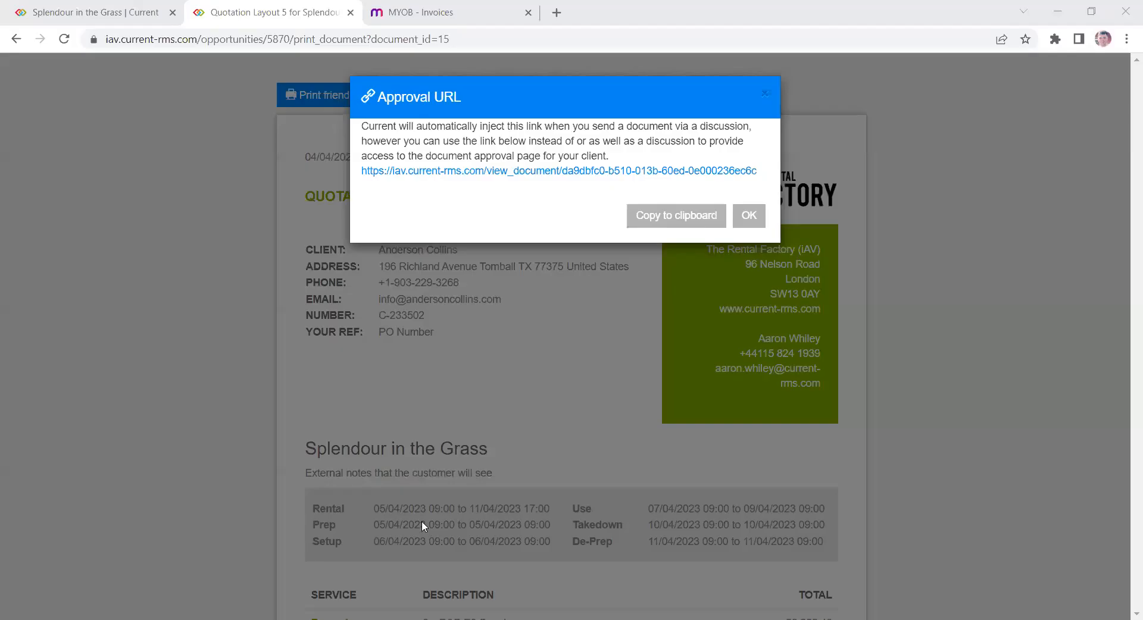
{"action": "left_click", "coordinate": [107, 4]}
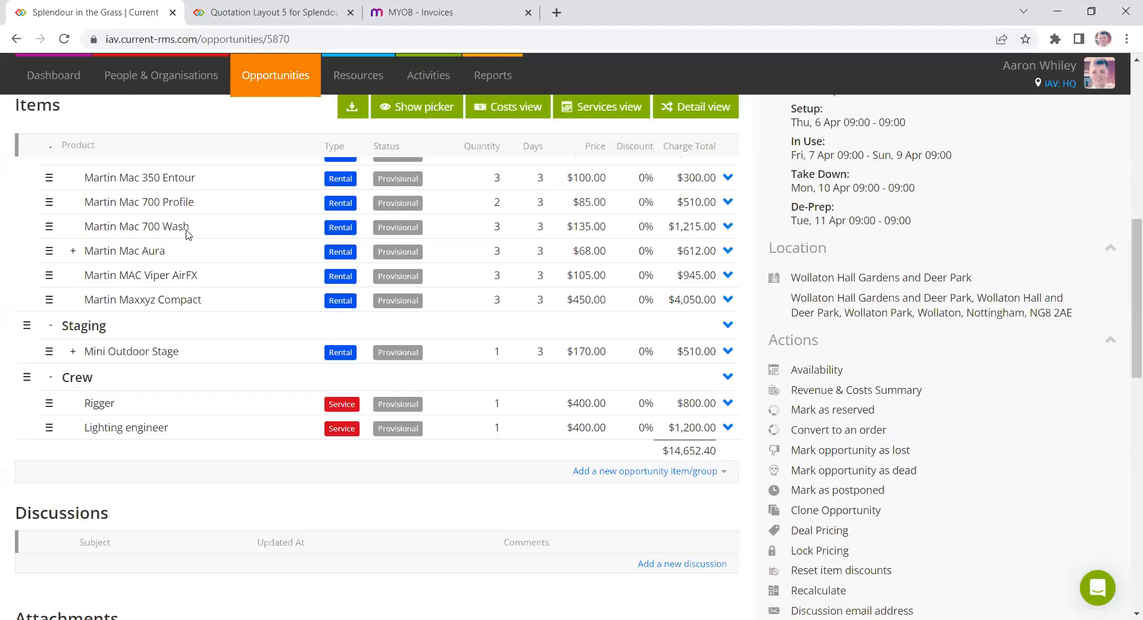
{"action": "left_click", "coordinate": [65, 36]}
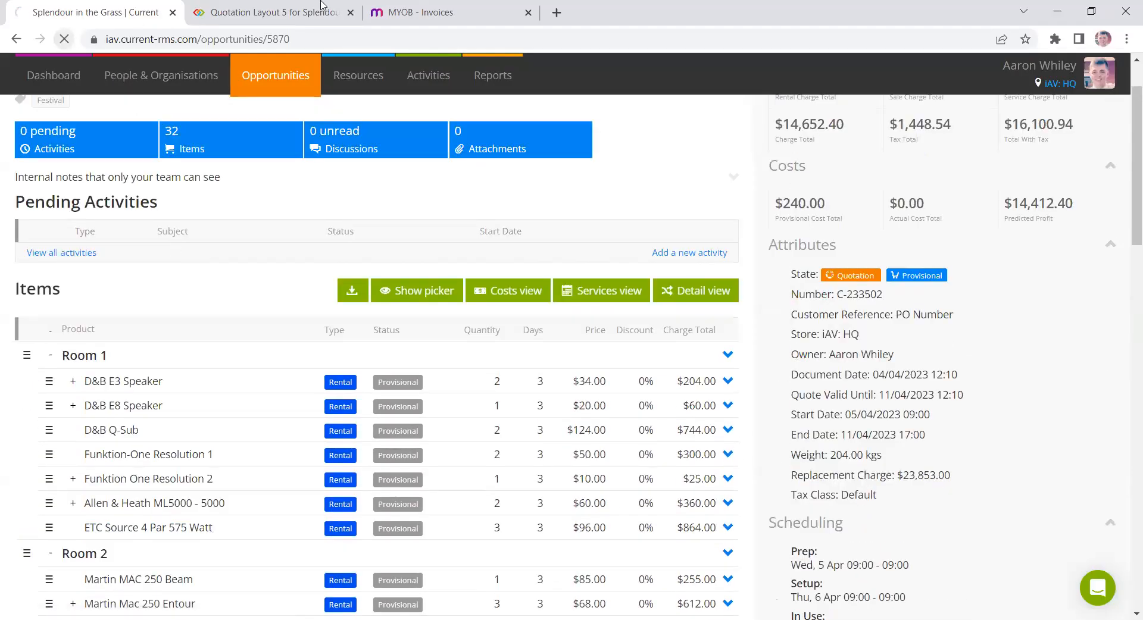
{"action": "left_click", "coordinate": [351, 12]}
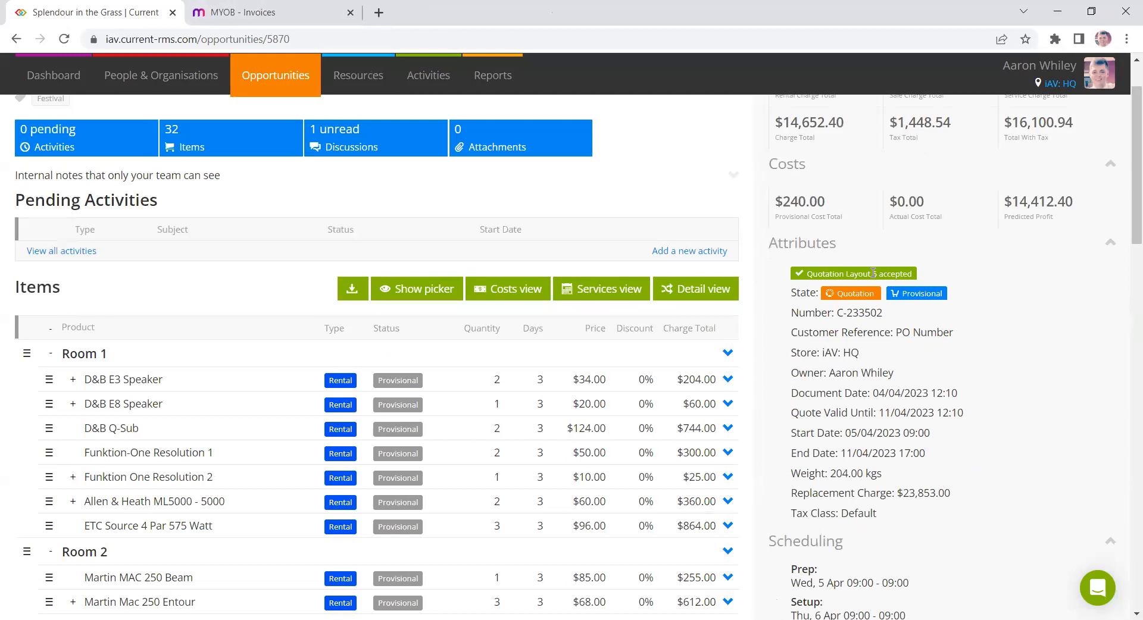
- Examine the new acceptance discussion and the Approval Documents list on the opportunity
{"action": "scroll", "coordinate": [669, 216], "scroll_direction": "down", "scroll_amount": 12}
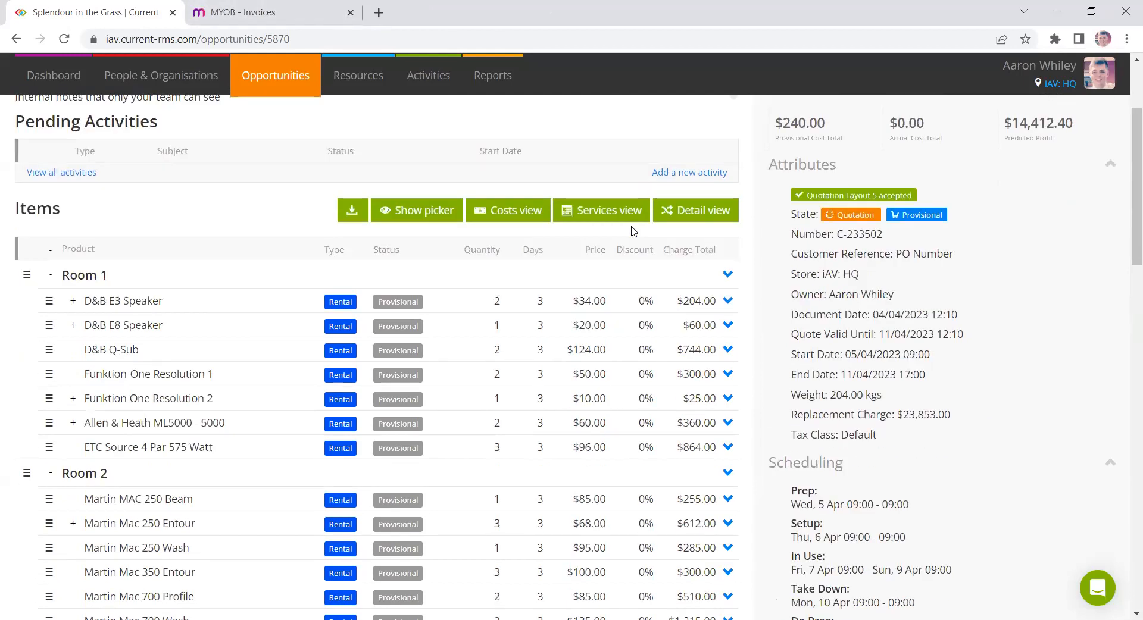
{"action": "triple_click", "coordinate": [466, 369]}
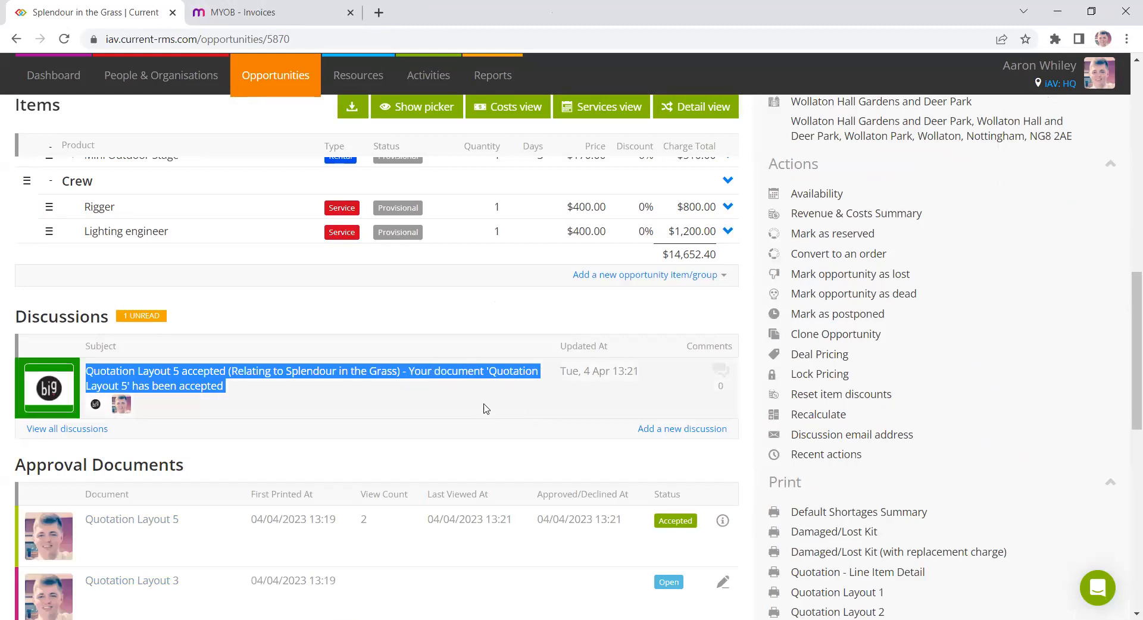
{"action": "scroll", "coordinate": [483, 410], "scroll_direction": "down", "scroll_amount": 3}
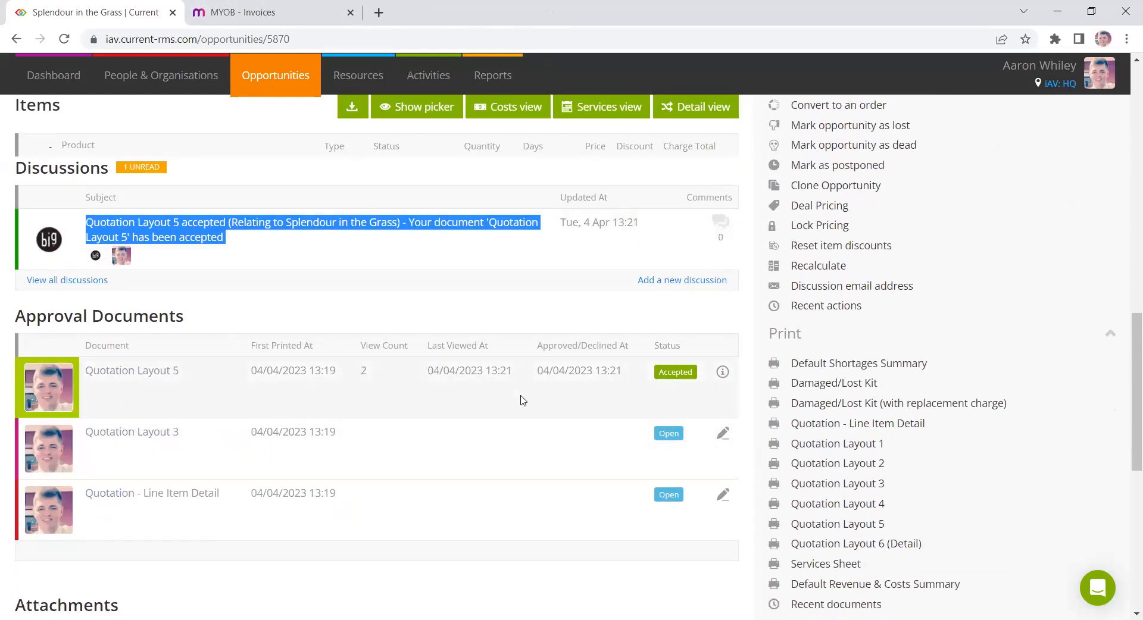
{"action": "triple_click", "coordinate": [322, 370]}
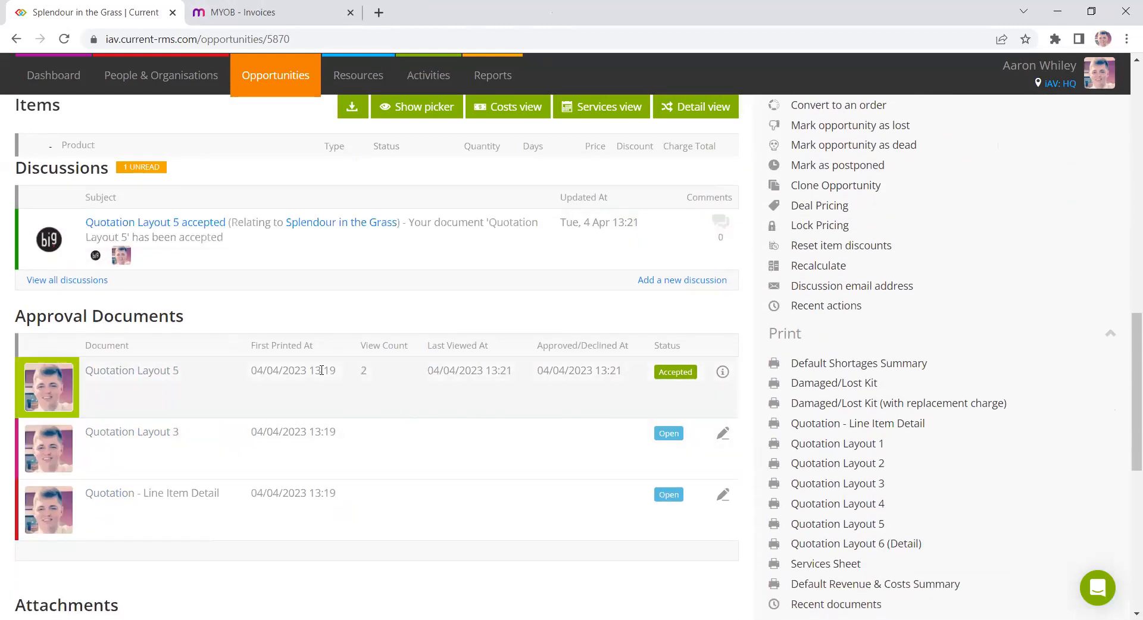
{"action": "left_click_drag", "start_coordinate": [511, 370], "coordinate": [426, 370]}
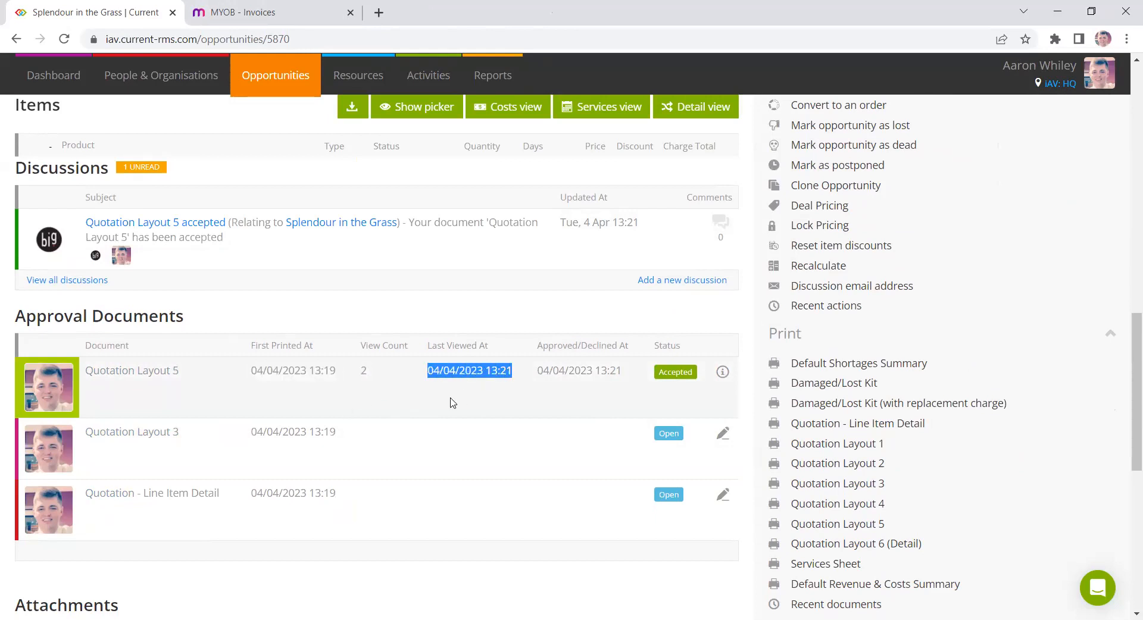
{"action": "left_click", "coordinate": [450, 403]}
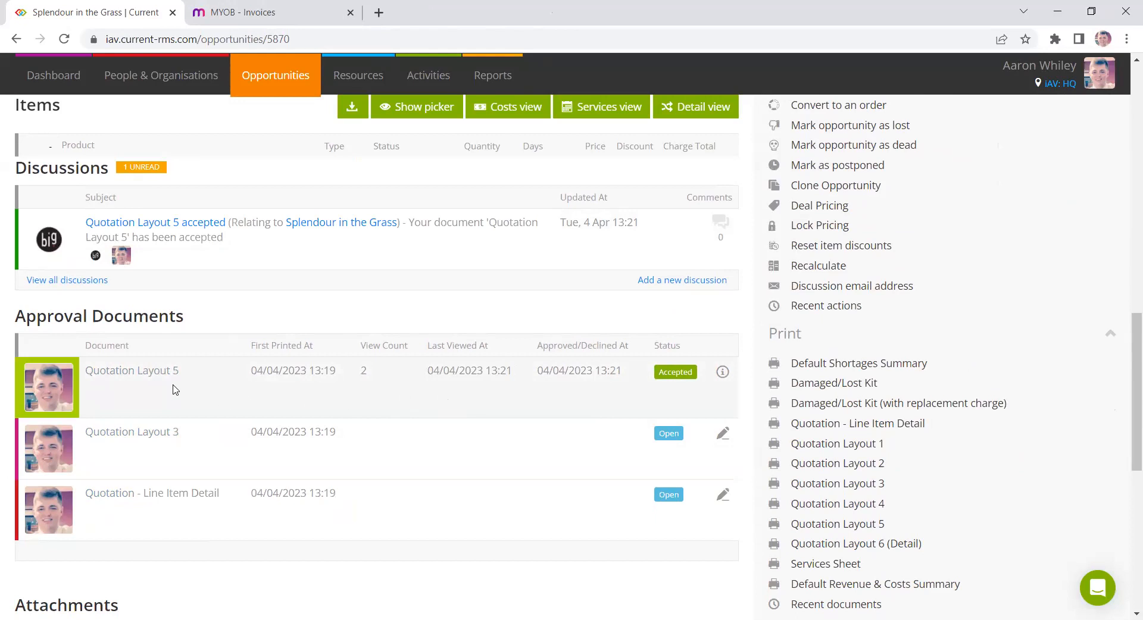
- Open the accepted Quotation Layout 5 approval document and scroll to its signature
{"action": "left_click", "coordinate": [156, 373]}
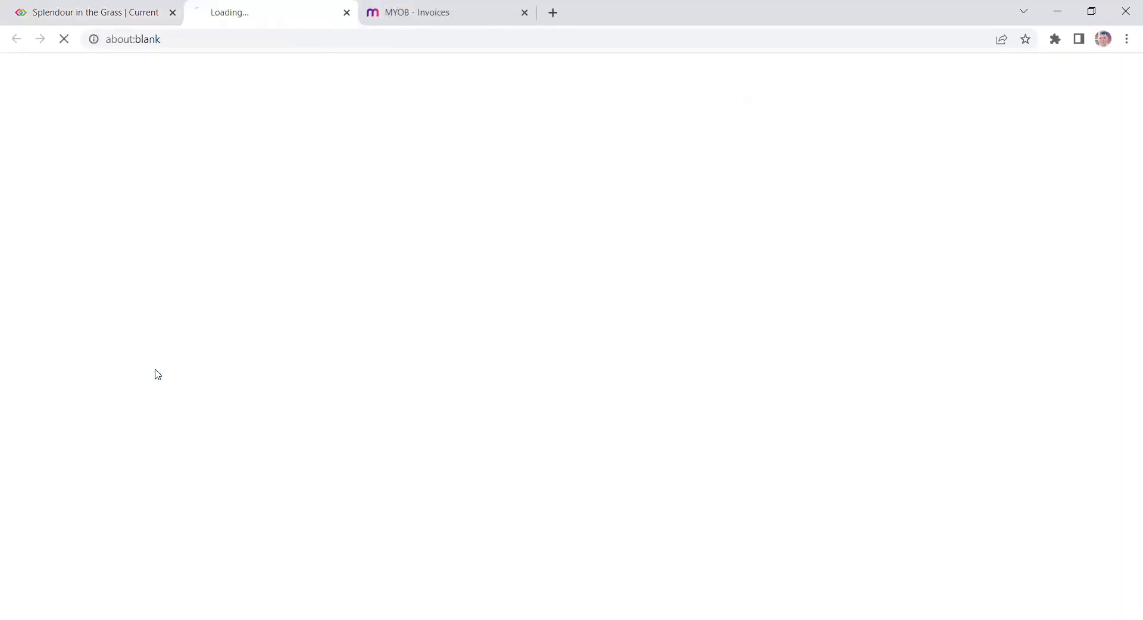
{"action": "scroll", "coordinate": [699, 322], "scroll_direction": "down", "scroll_amount": 5}
{"action": "scroll", "coordinate": [698, 322], "scroll_direction": "down", "scroll_amount": 2}
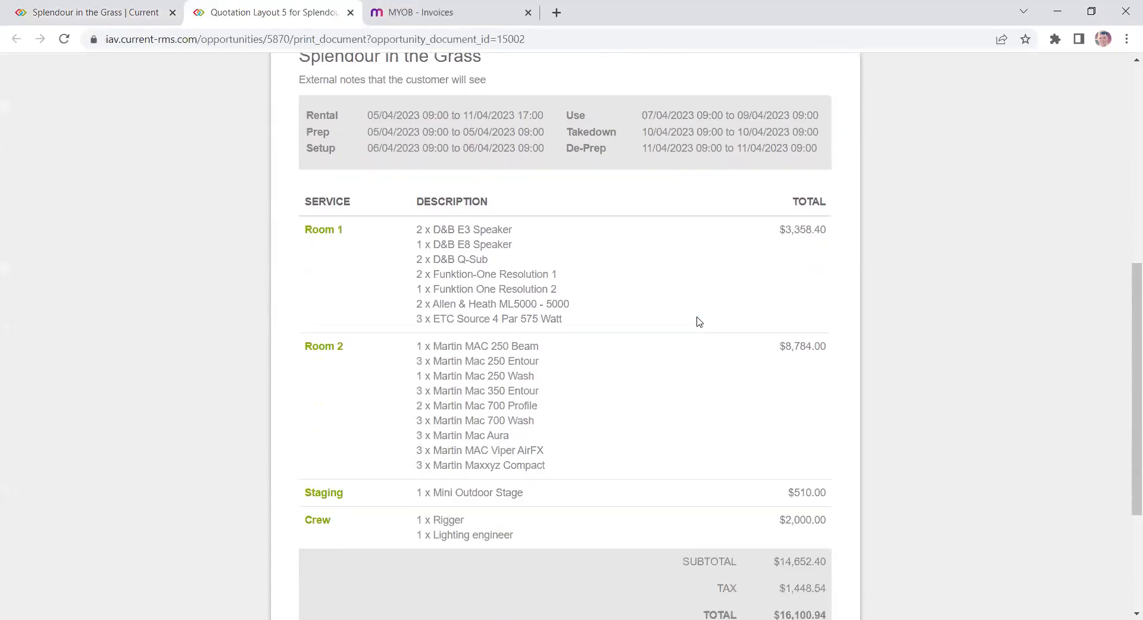
{"action": "scroll", "coordinate": [694, 316], "scroll_direction": "down", "scroll_amount": 3}
{"action": "scroll", "coordinate": [661, 301], "scroll_direction": "up", "scroll_amount": 1}
{"action": "scroll", "coordinate": [661, 301], "scroll_direction": "down", "scroll_amount": 2}
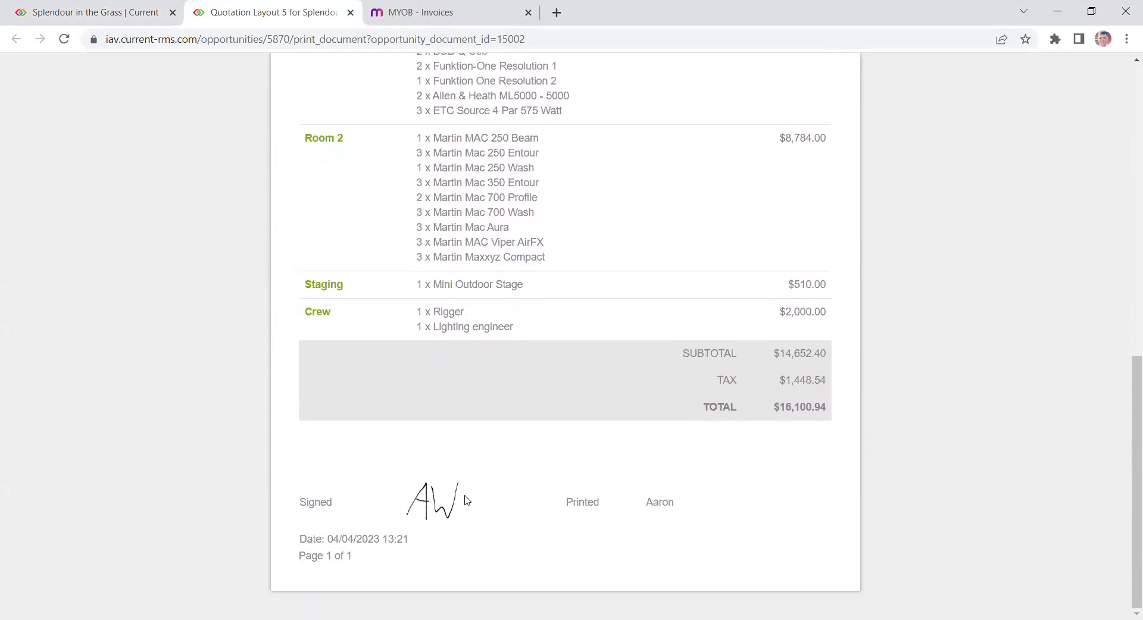
{"action": "scroll", "coordinate": [574, 417], "scroll_direction": "up", "scroll_amount": 6}
- Convert the opportunity to an order and dismiss the shortage notice
{"action": "left_click", "coordinate": [350, 13]}
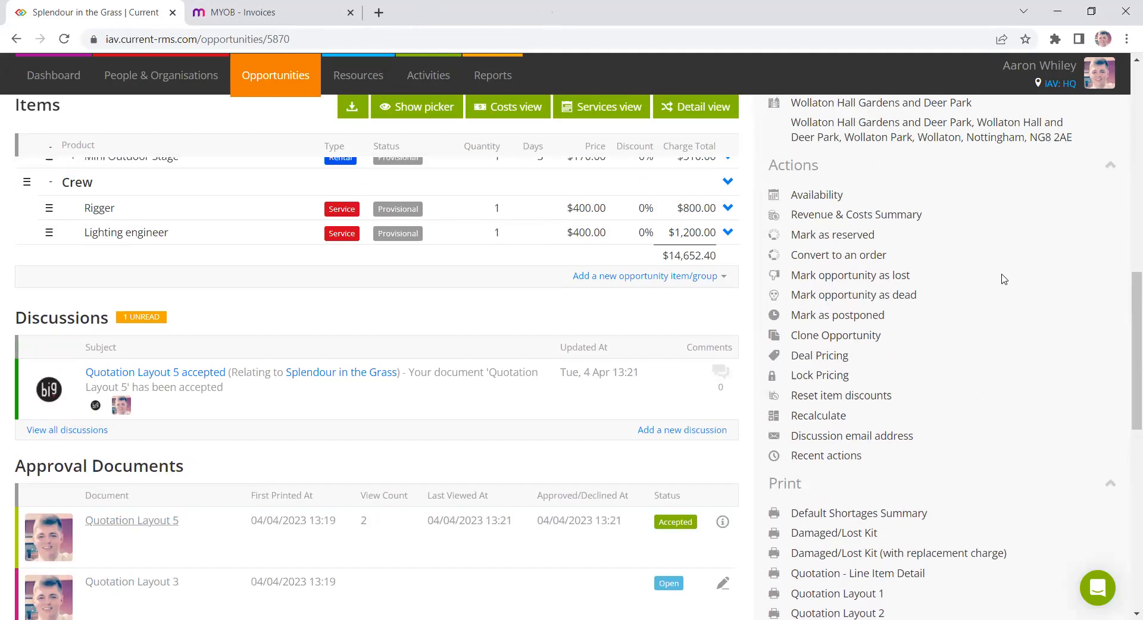
{"action": "scroll", "coordinate": [1004, 279], "scroll_direction": "up", "scroll_amount": 3}
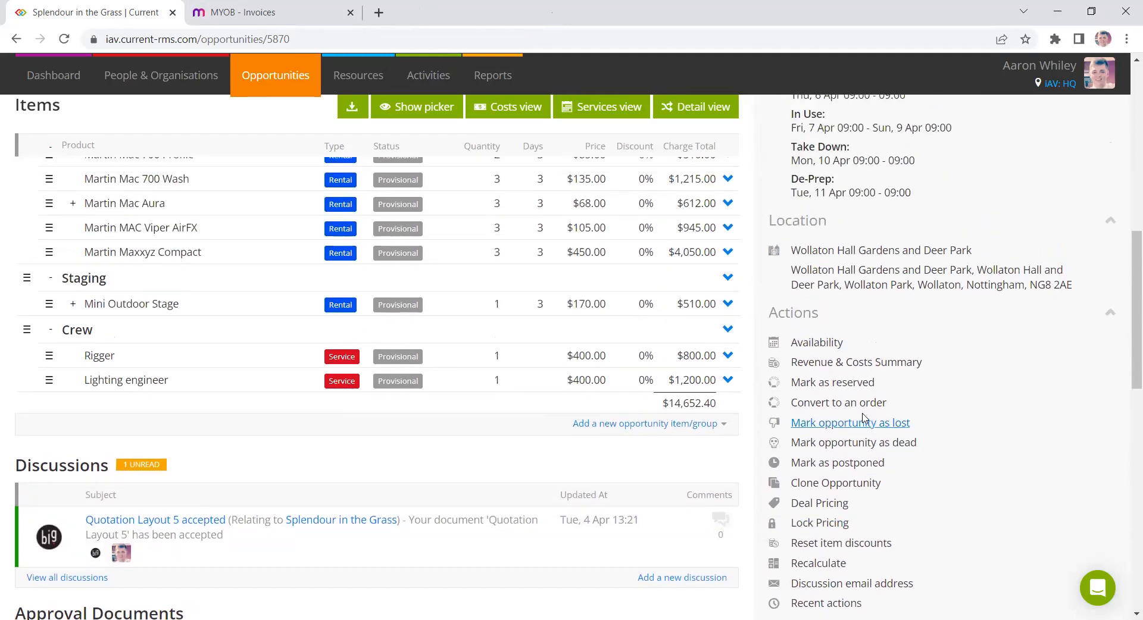
{"action": "left_click", "coordinate": [851, 404]}
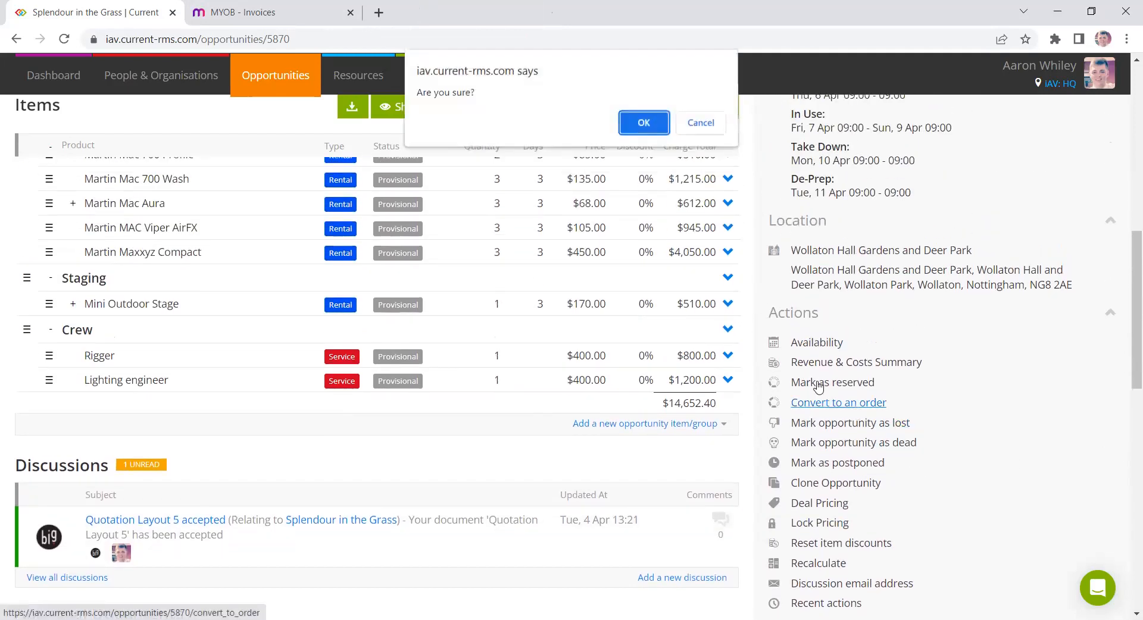
{"action": "left_click", "coordinate": [700, 123]}
{"action": "scroll", "coordinate": [851, 244], "scroll_direction": "up", "scroll_amount": 7}
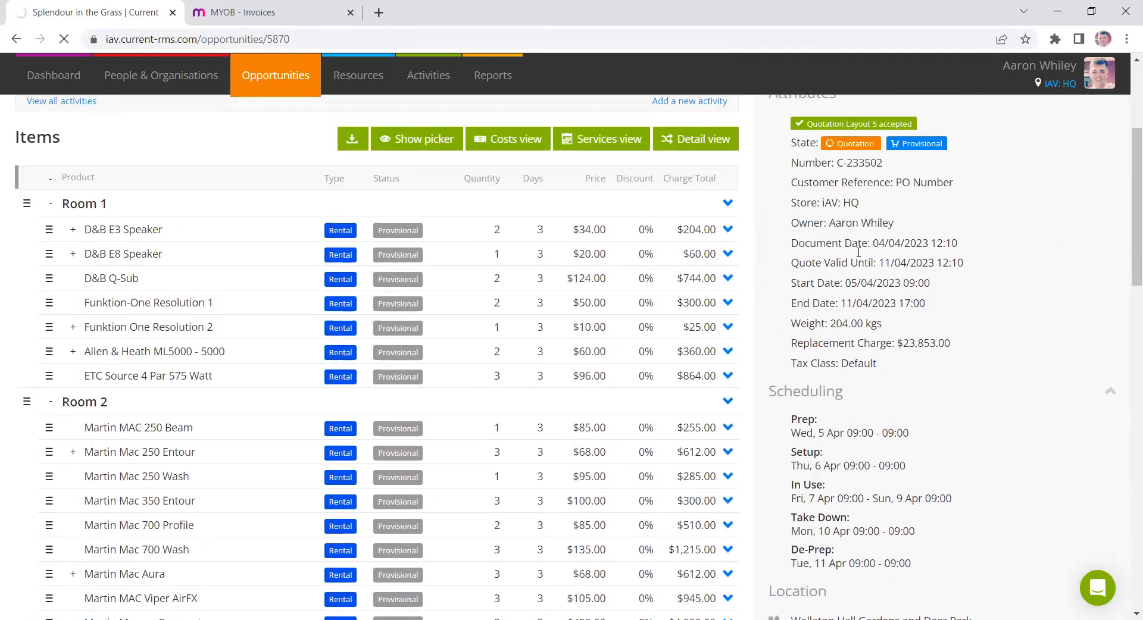
{"action": "scroll", "coordinate": [859, 252], "scroll_direction": "up", "scroll_amount": 1}
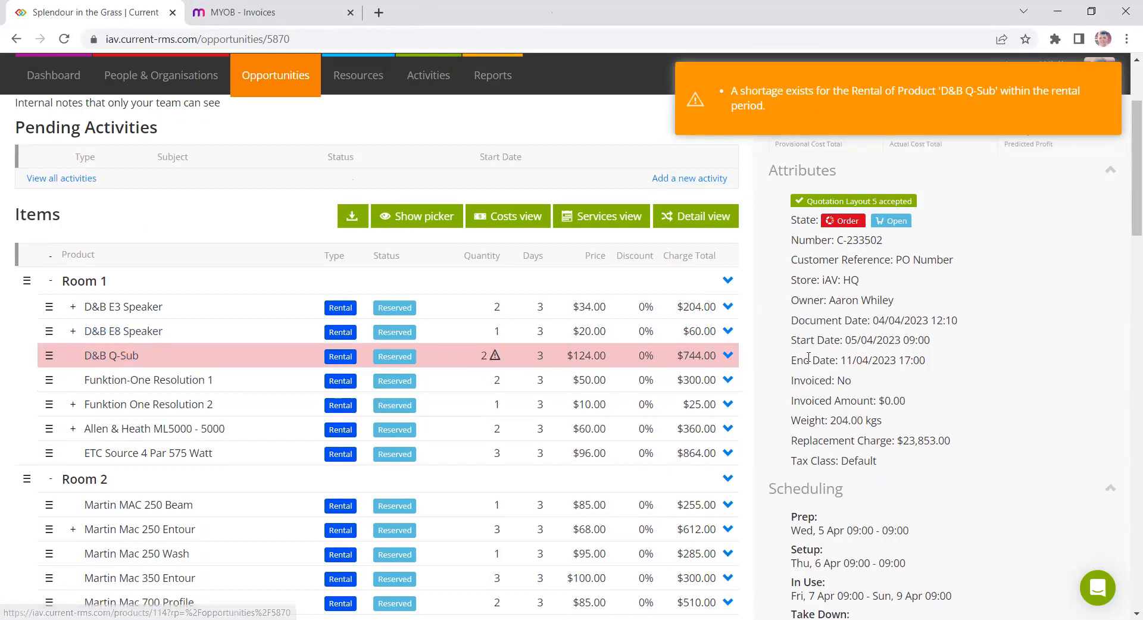
{"action": "left_click", "coordinate": [834, 115]}
- Open the D&B Q-Sub item's availability and examine its held, quarantine, booked and available rows
{"action": "left_click", "coordinate": [734, 356]}
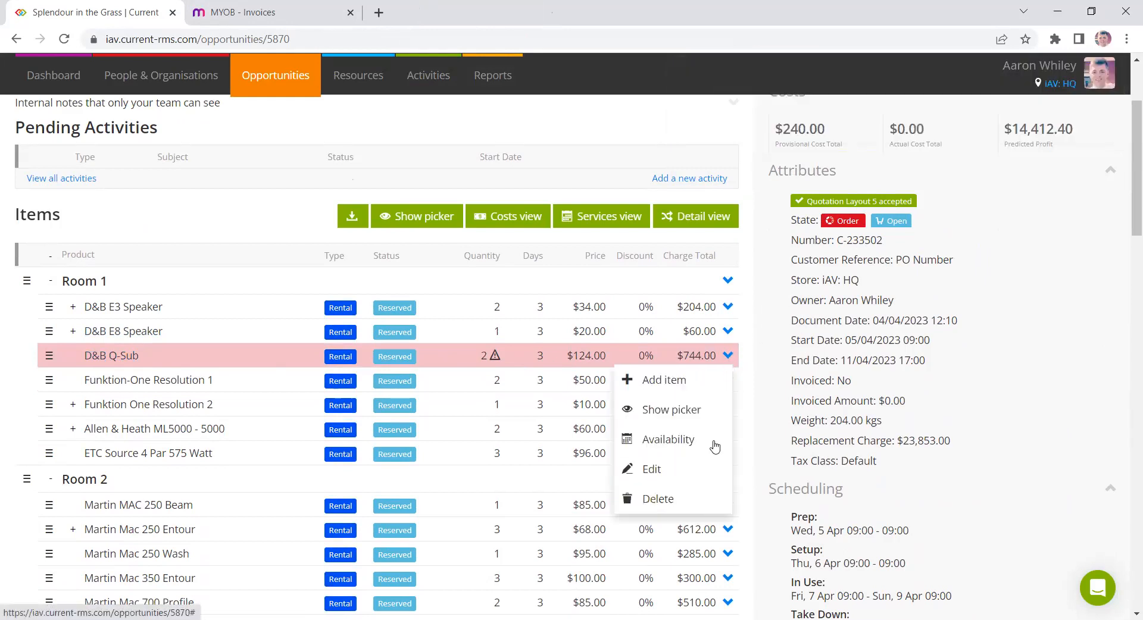
{"action": "left_click", "coordinate": [668, 440]}
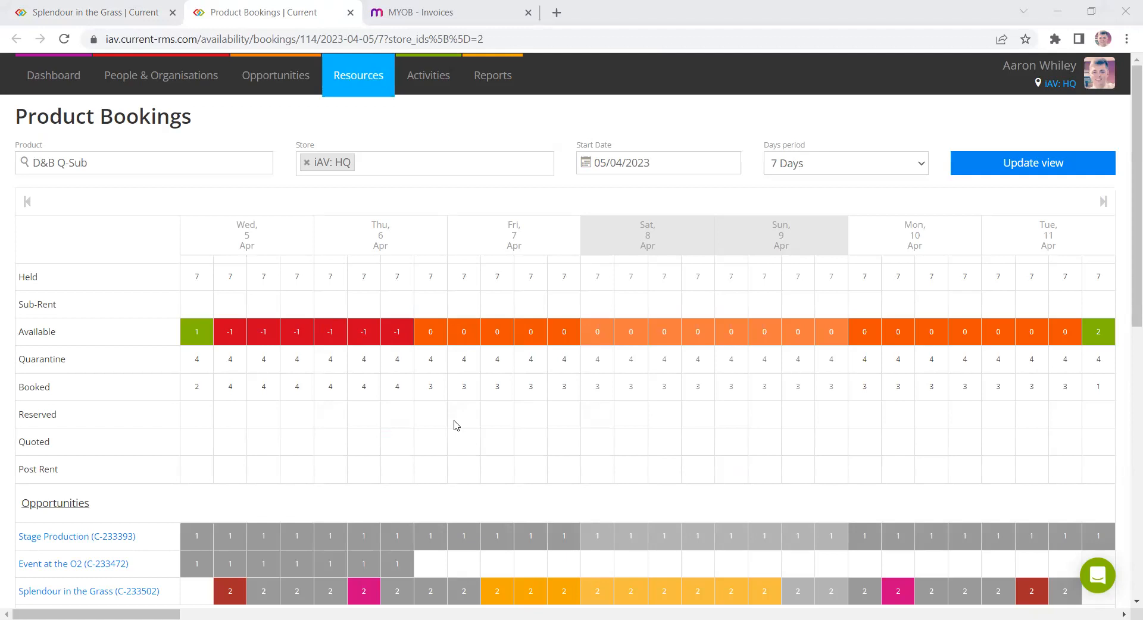
{"action": "double_click", "coordinate": [364, 276]}
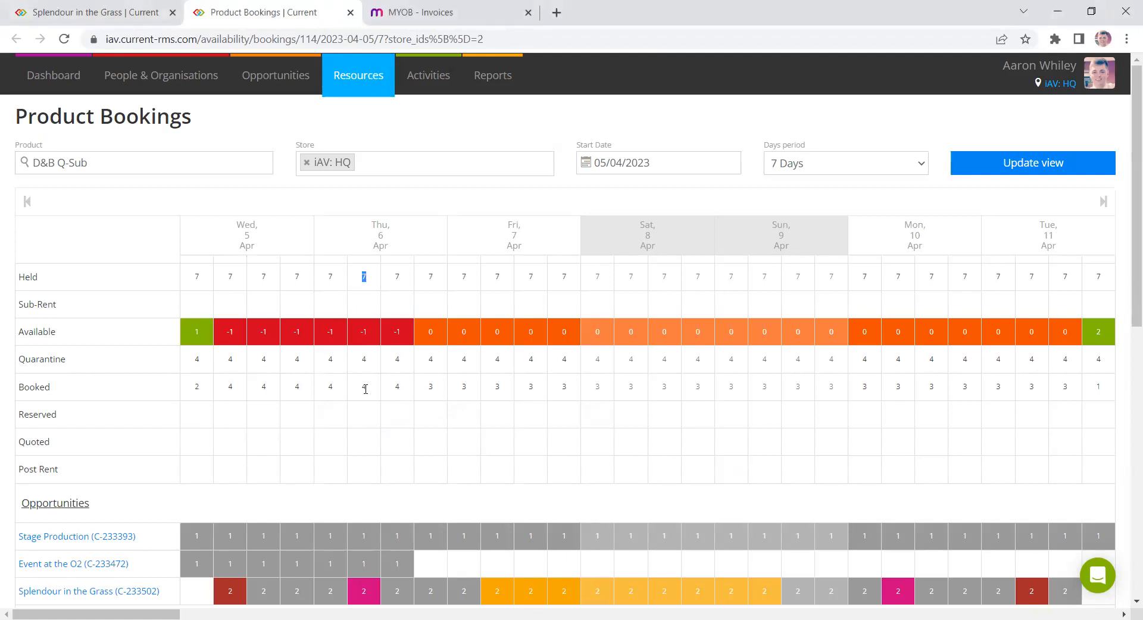
{"action": "double_click", "coordinate": [365, 360]}
{"action": "scroll", "coordinate": [387, 403], "scroll_direction": "down", "scroll_amount": 1}
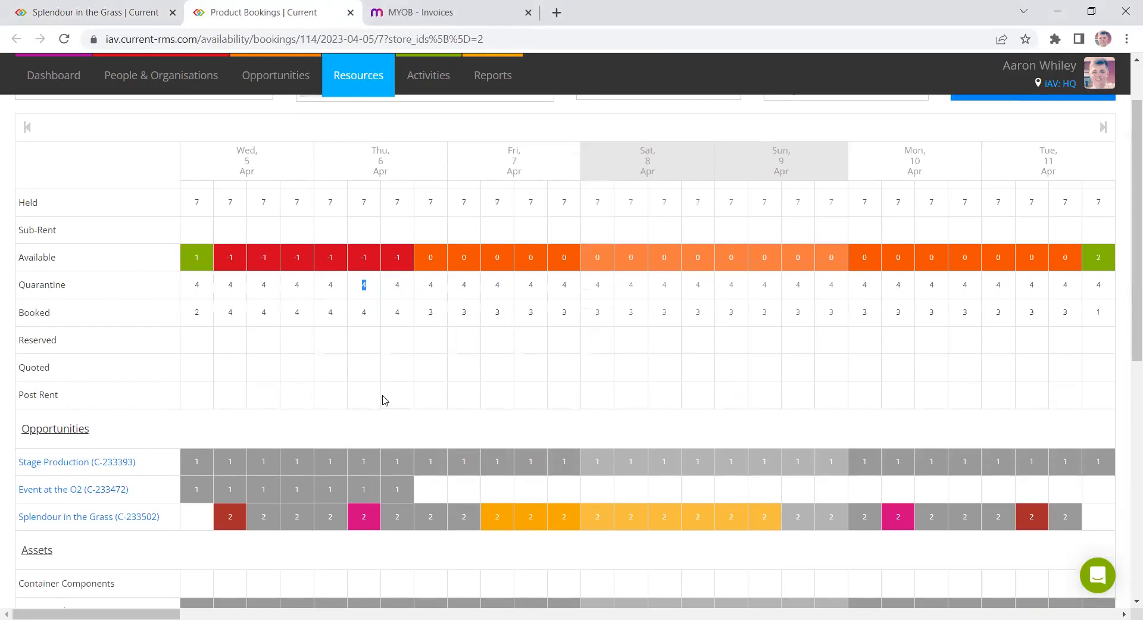
{"action": "left_click", "coordinate": [372, 289]}
{"action": "double_click", "coordinate": [366, 257]}
{"action": "left_click", "coordinate": [351, 13]}
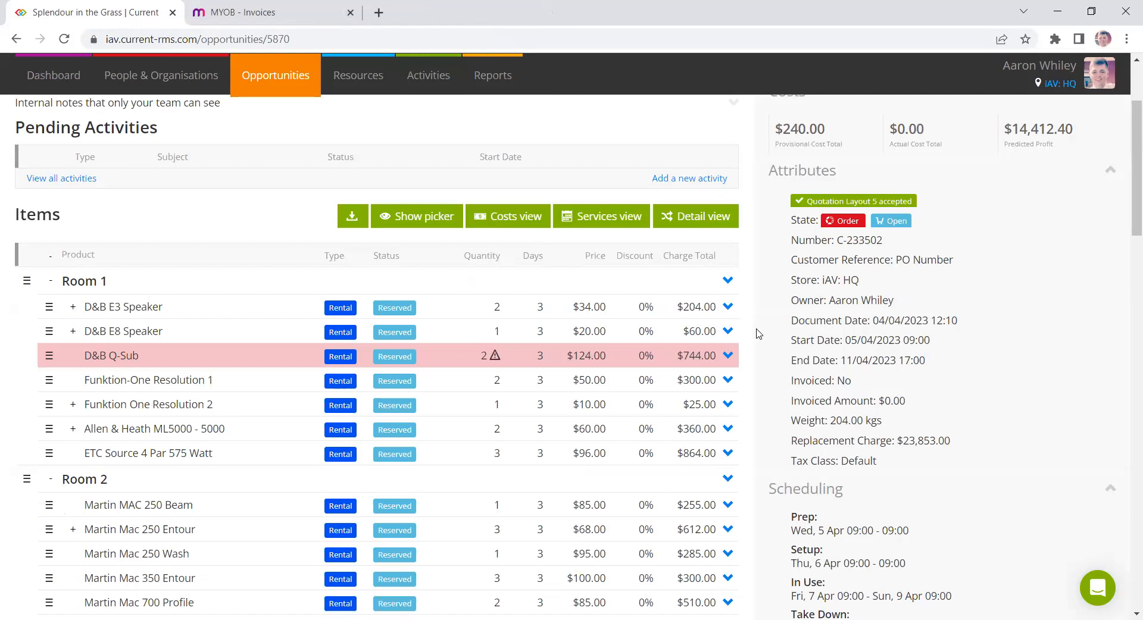
- Edit the D&B Q-Sub item and add a stock allocation using the Sub-Rent Booking resource
{"action": "scroll", "coordinate": [766, 329], "scroll_direction": "down", "scroll_amount": 1}
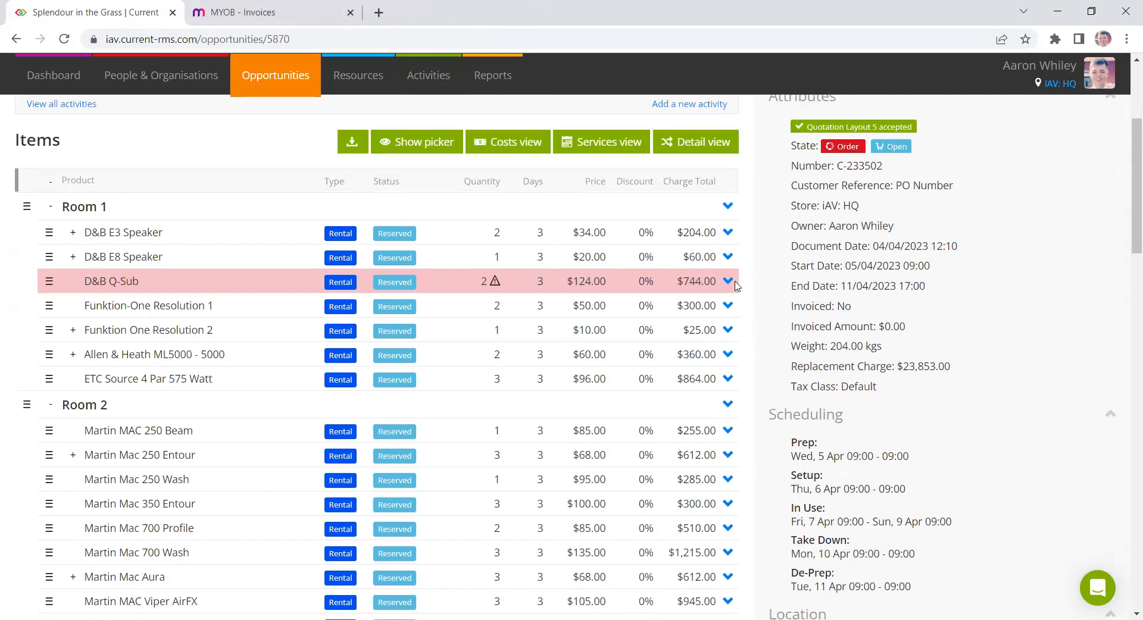
{"action": "left_click", "coordinate": [728, 284]}
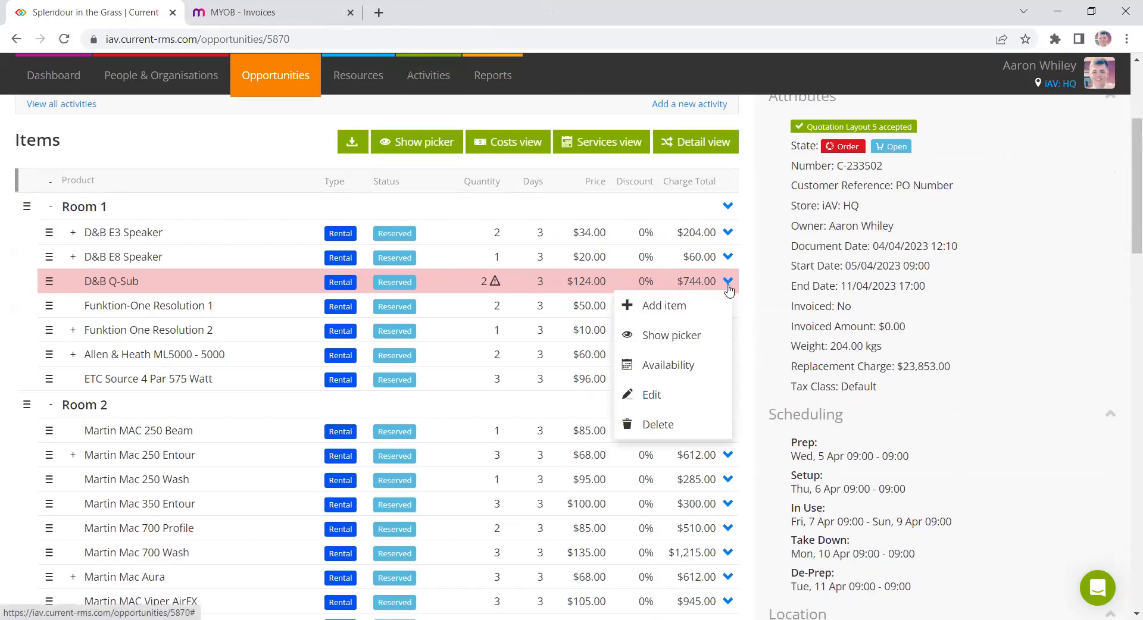
{"action": "left_click", "coordinate": [681, 396]}
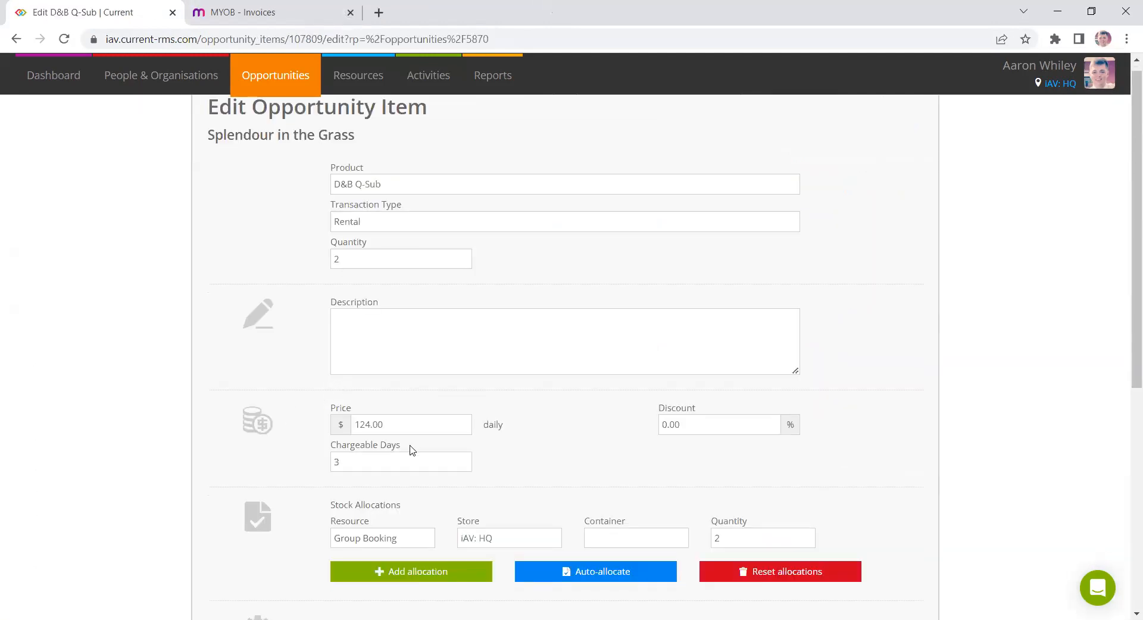
{"action": "scroll", "coordinate": [388, 459], "scroll_direction": "down", "scroll_amount": 4}
{"action": "left_click", "coordinate": [384, 359]}
{"action": "left_click", "coordinate": [384, 369]}
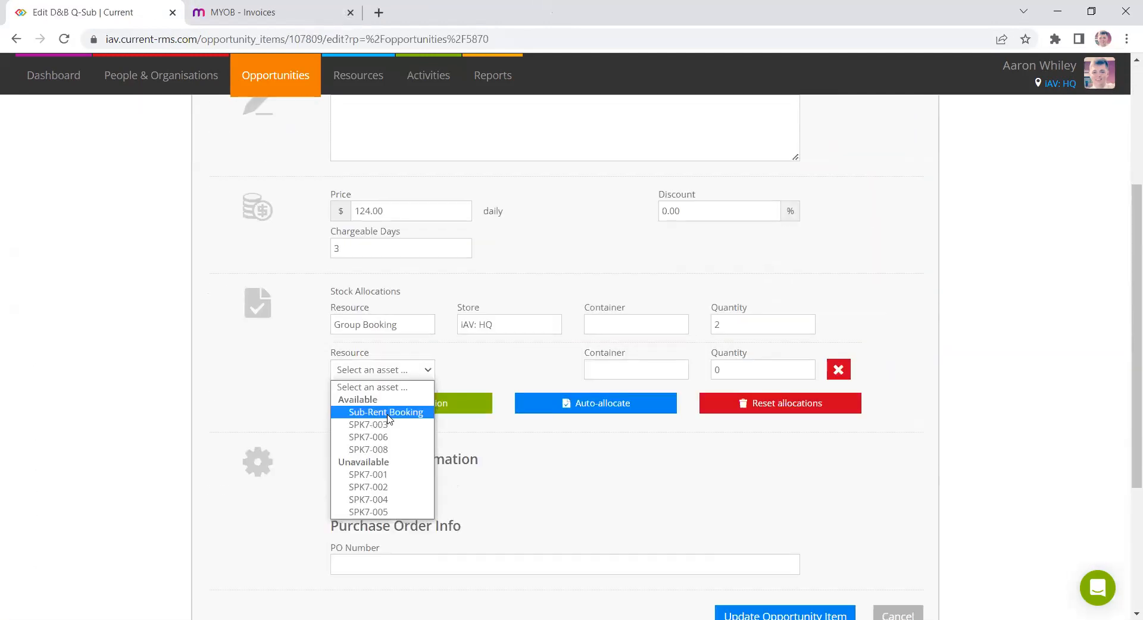
{"action": "left_click", "coordinate": [378, 406]}
- Set the sub-rent allocation's supplier to Beier, Erdman and Collier and its quantity to 1
{"action": "left_click", "coordinate": [486, 369]}
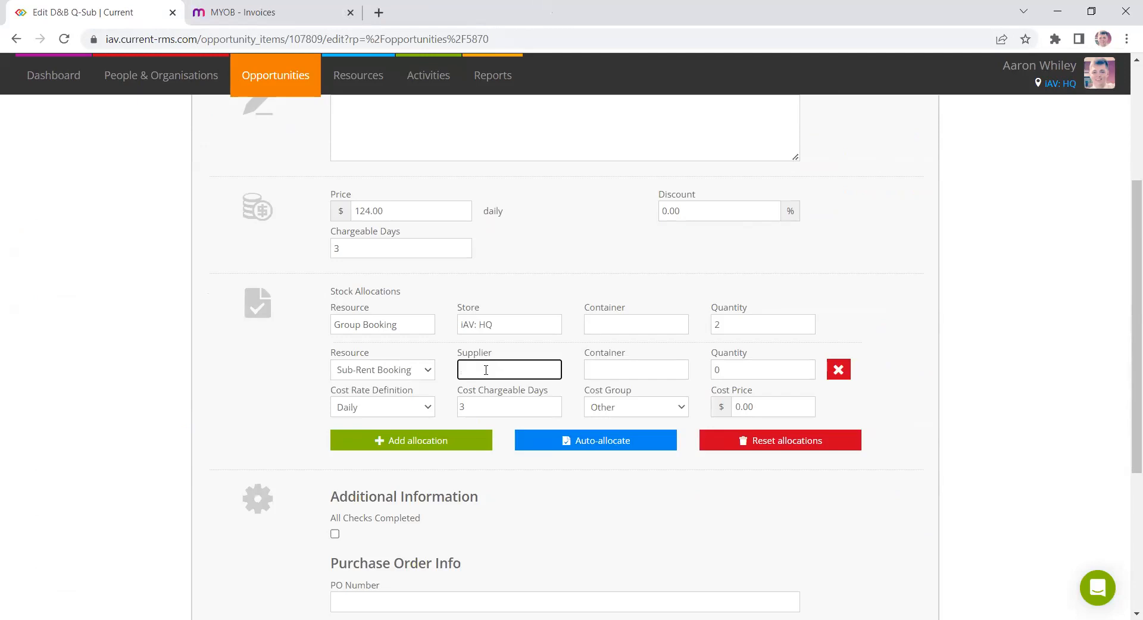
{"action": "type", "text": "anderson Collins"}
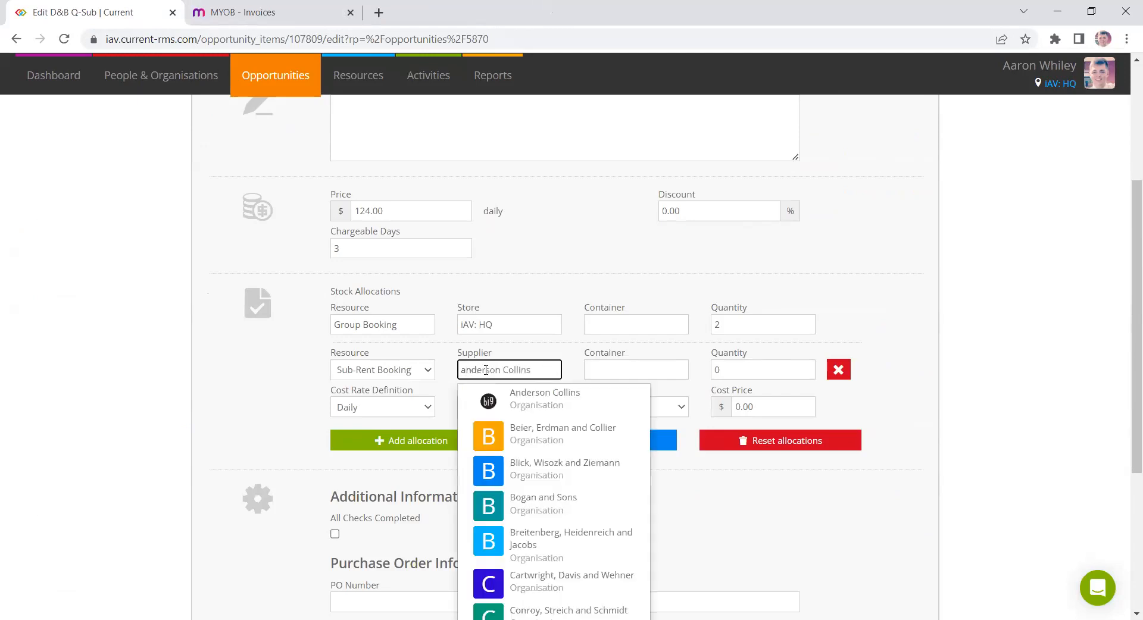
{"action": "left_click", "coordinate": [565, 443]}
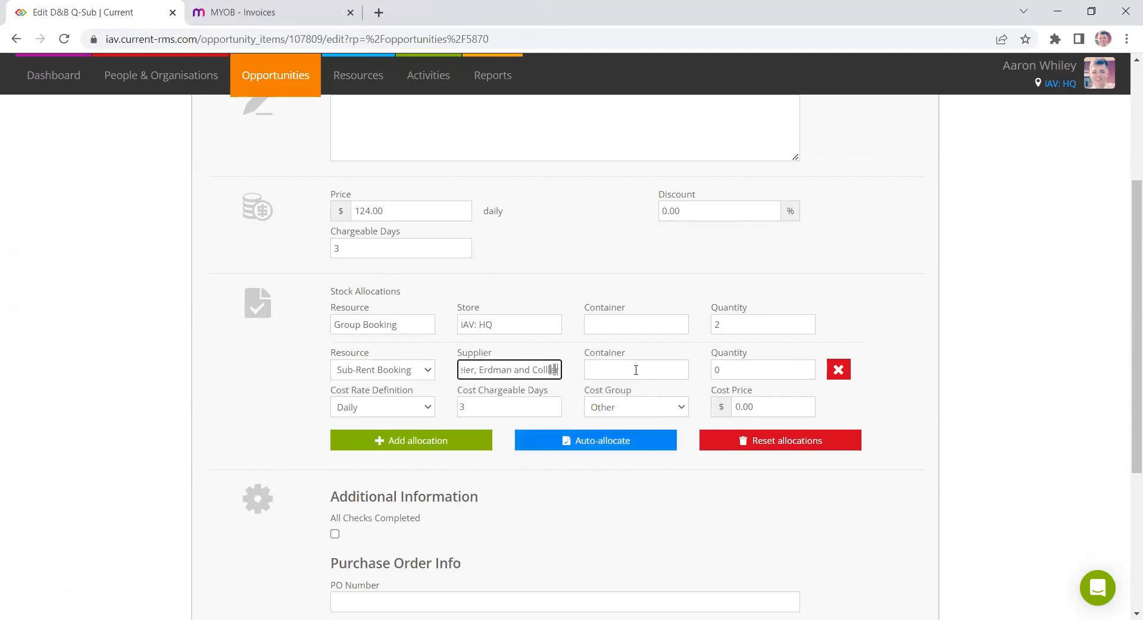
{"action": "left_click", "coordinate": [733, 370]}
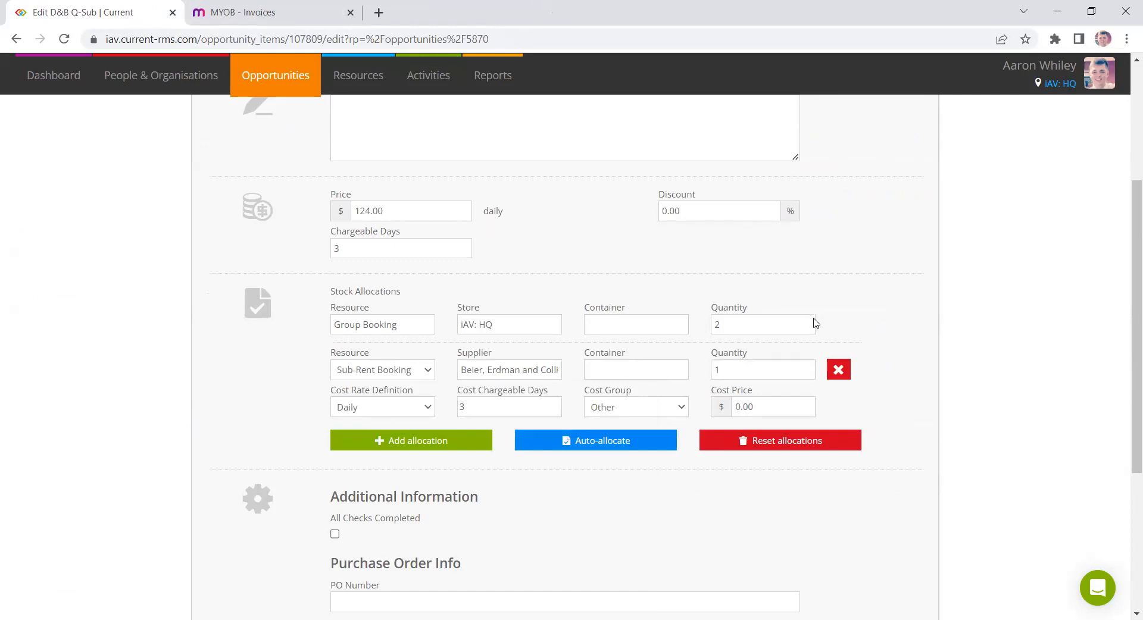
- Set the item's daily price to 500 and the sub-rent cost price to 400, and update the opportunity item
{"action": "left_click", "coordinate": [775, 409]}
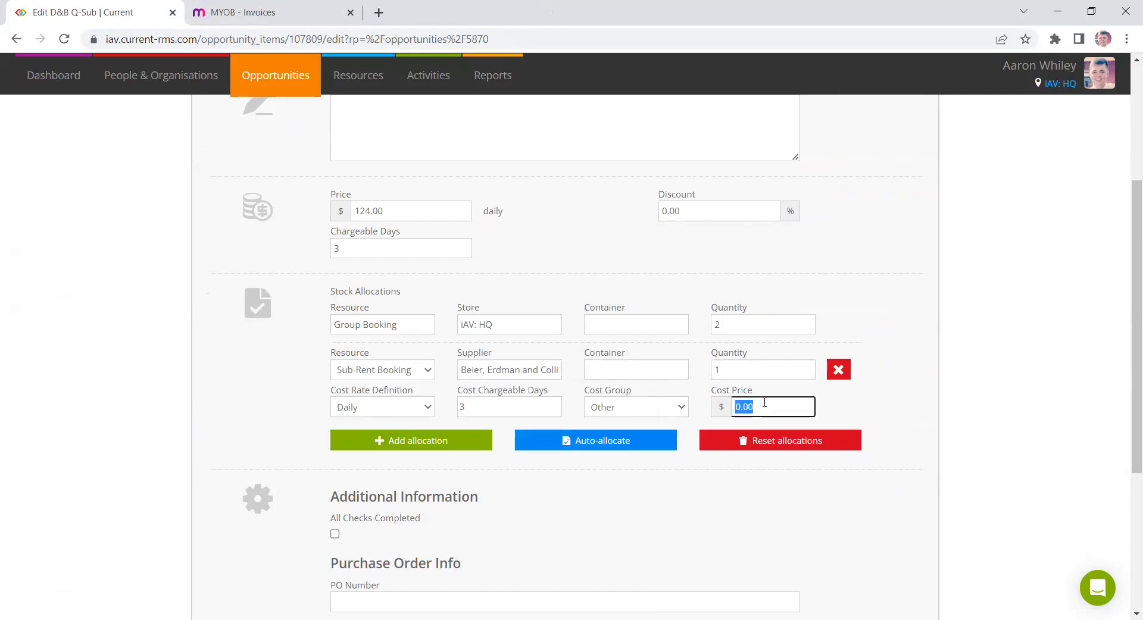
{"action": "left_click", "coordinate": [425, 212]}
{"action": "type", "text": "500"}
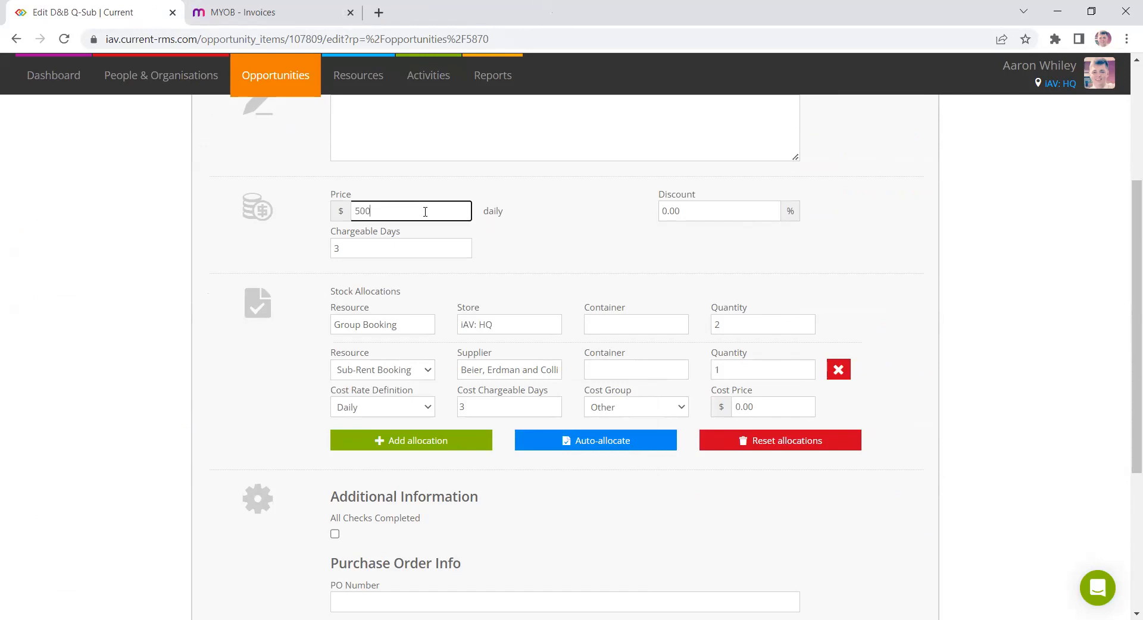
{"action": "left_click", "coordinate": [777, 407]}
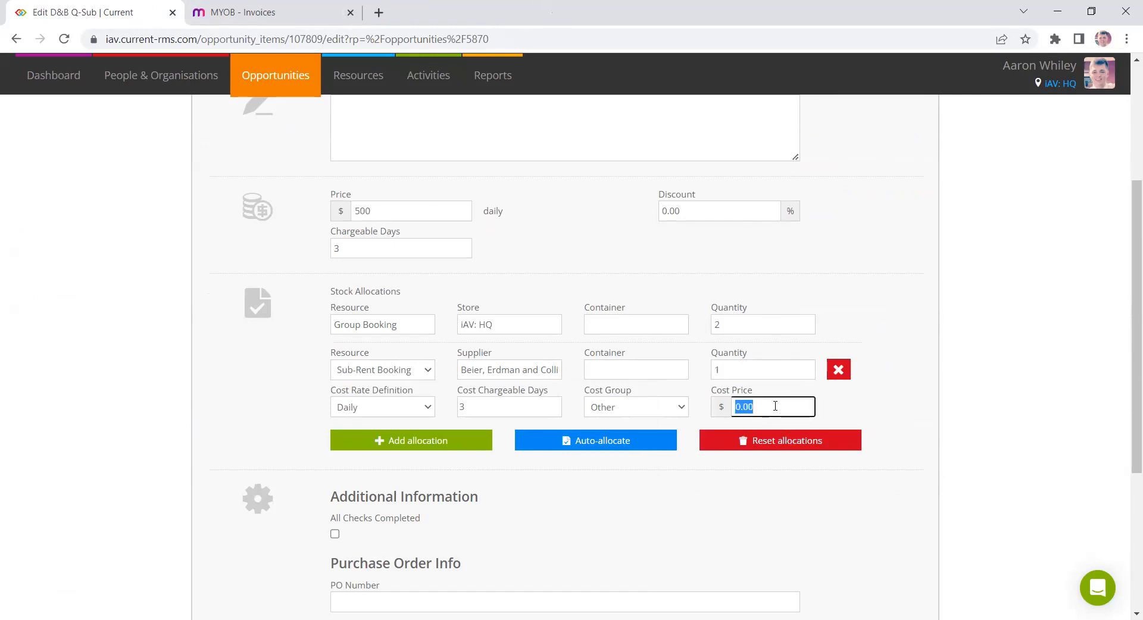
{"action": "type", "text": "400"}
{"action": "left_click", "coordinate": [957, 364]}
{"action": "scroll", "coordinate": [860, 373], "scroll_direction": "down", "scroll_amount": 4}
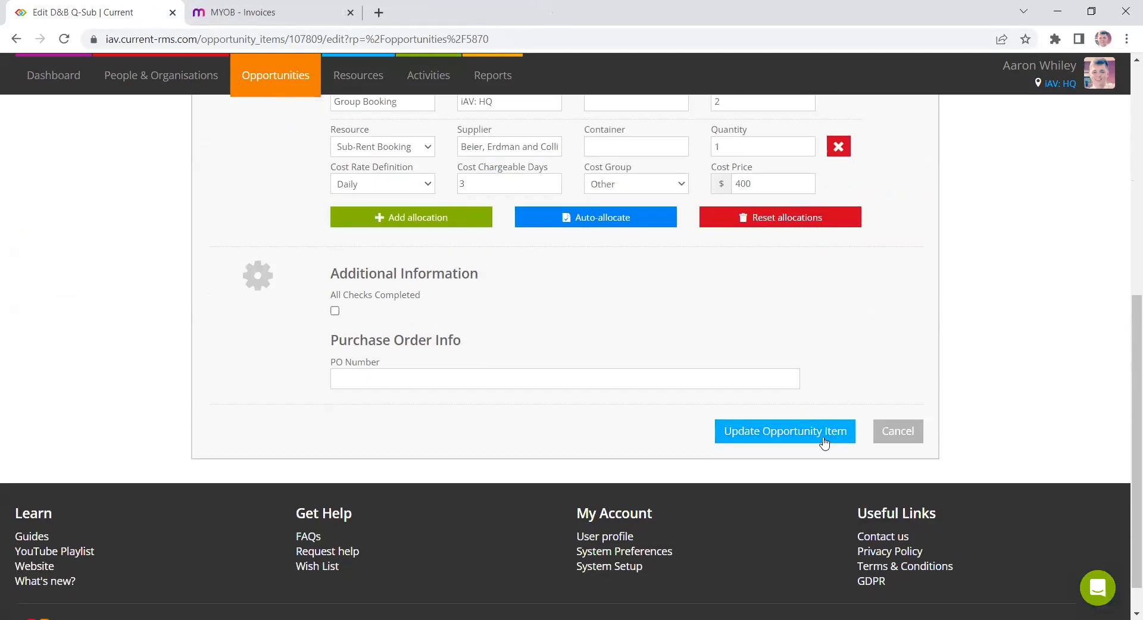
{"action": "left_click", "coordinate": [818, 438]}
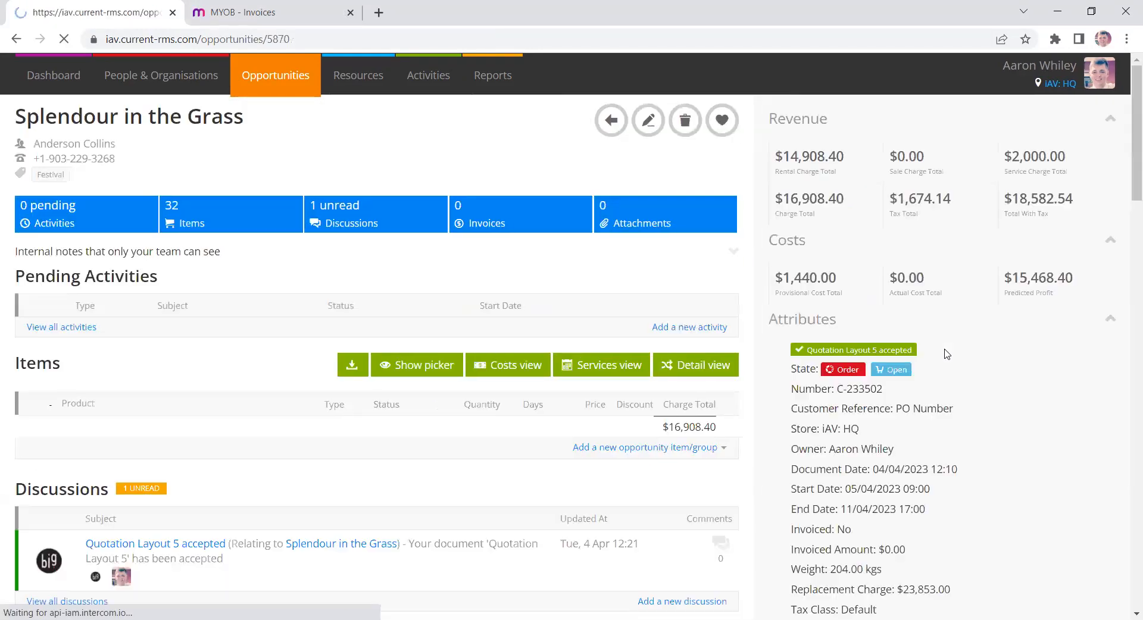
- Review the opportunity's item list and its provisional cost and predicted profit figures
{"action": "scroll", "coordinate": [934, 355], "scroll_direction": "down", "scroll_amount": 2}
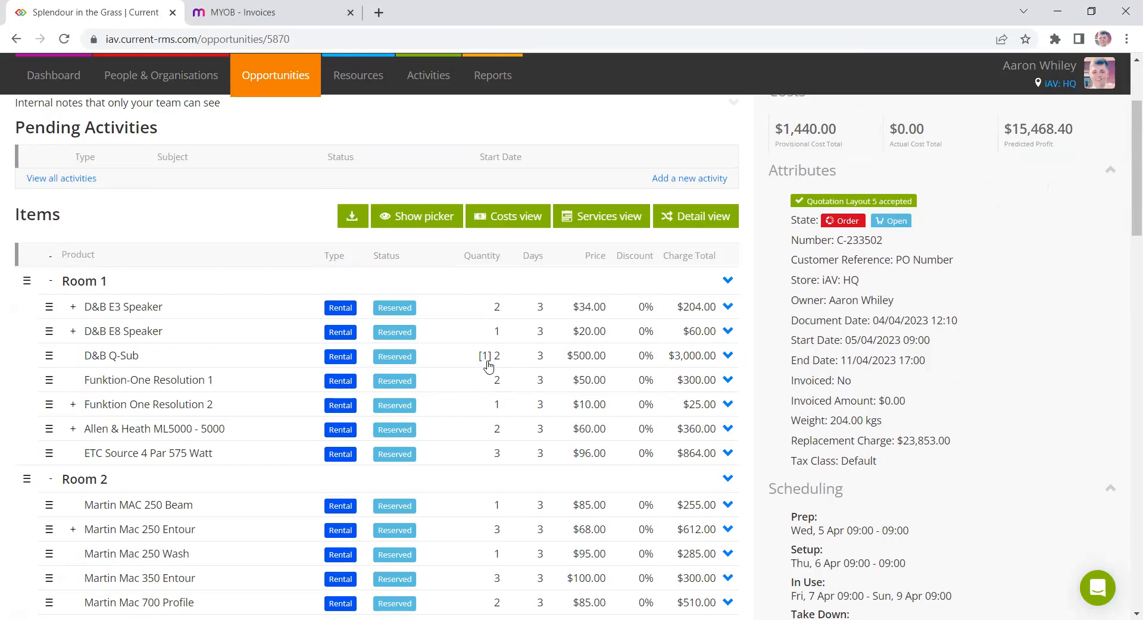
{"action": "scroll", "coordinate": [1086, 381], "scroll_direction": "up", "scroll_amount": 3}
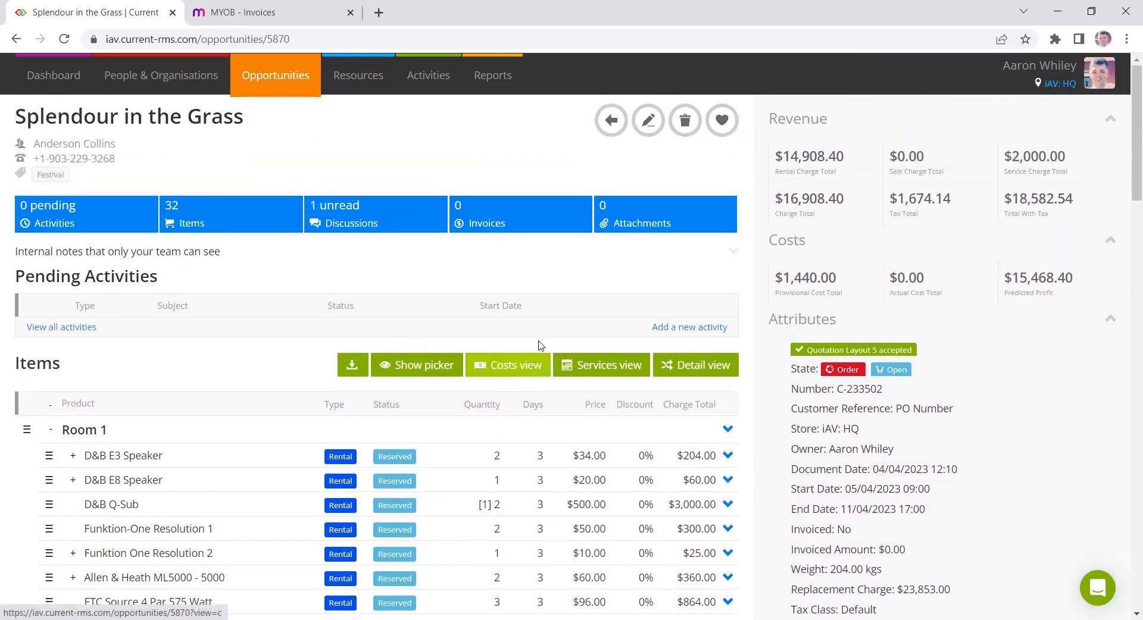
{"action": "left_click_drag", "start_coordinate": [852, 206], "coordinate": [762, 207]}
{"action": "left_click_drag", "start_coordinate": [841, 278], "coordinate": [766, 267]}
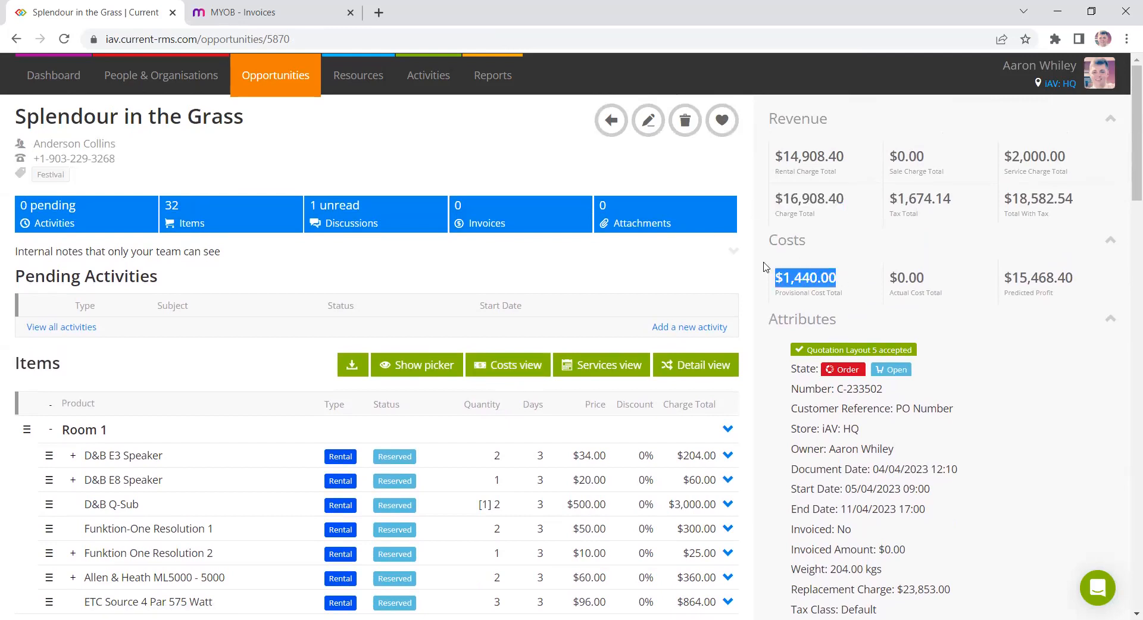
{"action": "triple_click", "coordinate": [1038, 277]}
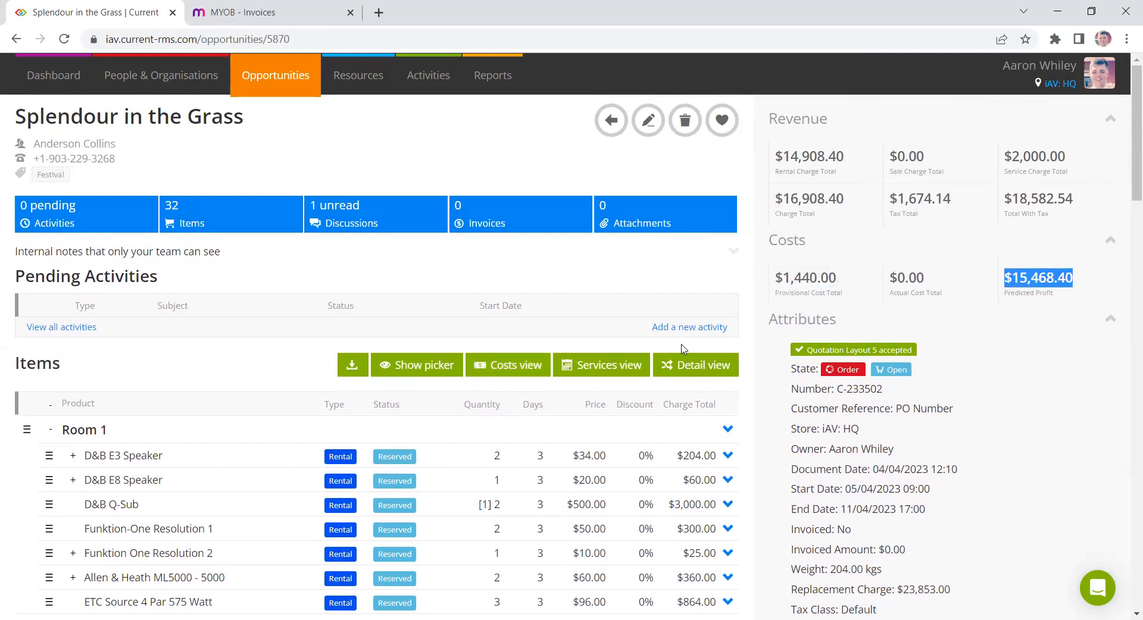
- Create a purchase order for the D&B Q-Sub sub-rental line from the costs view
{"action": "left_click", "coordinate": [506, 366]}
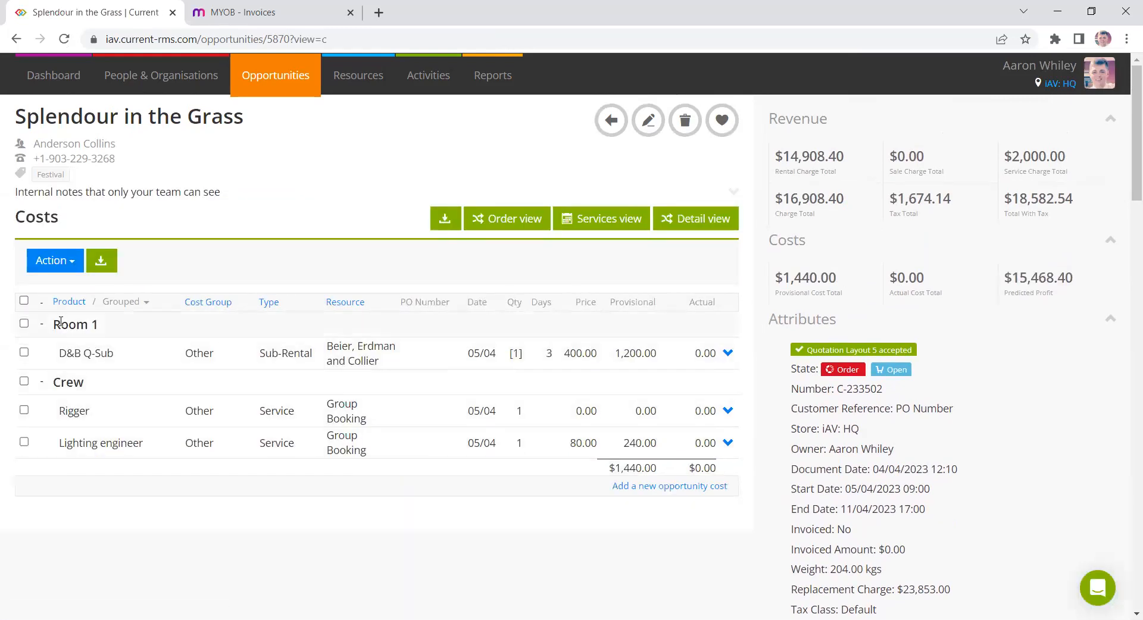
{"action": "left_click", "coordinate": [23, 352]}
{"action": "left_click", "coordinate": [60, 260]}
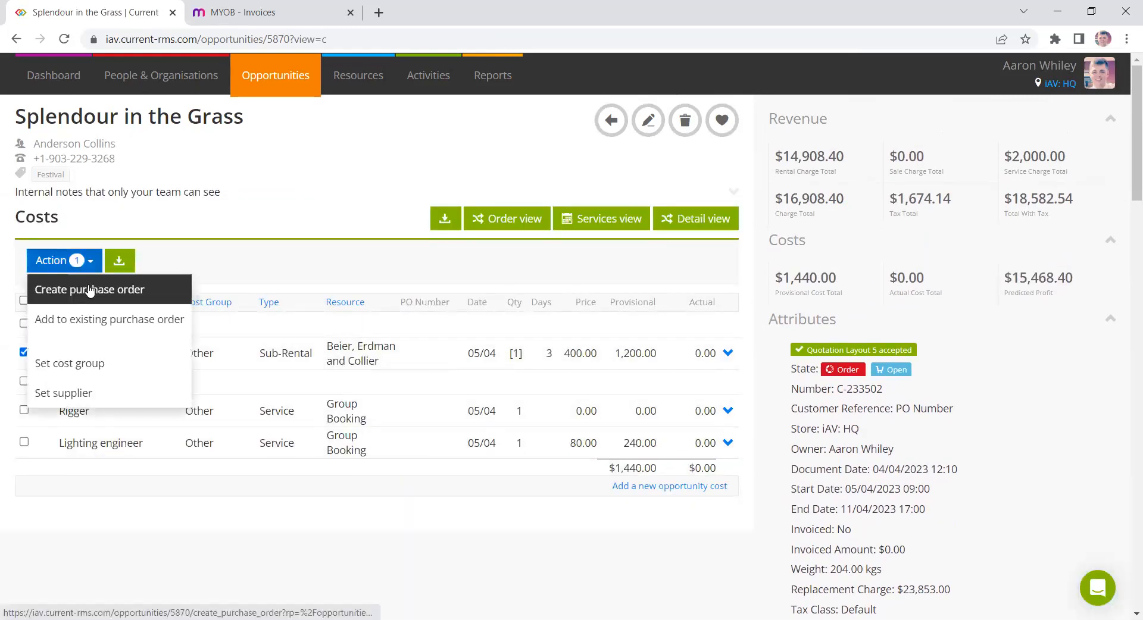
{"action": "left_click", "coordinate": [89, 289]}
{"action": "left_click", "coordinate": [641, 140]}
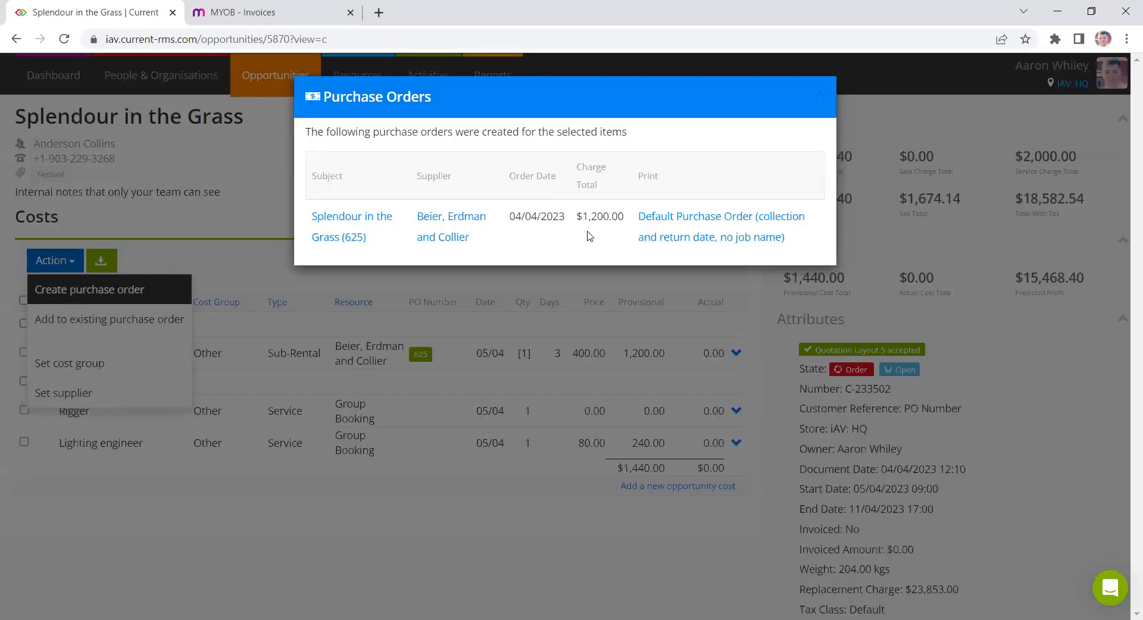
- Open the Default Purchase Order print document, review it, and close its tab
{"action": "left_click", "coordinate": [657, 222]}
{"action": "scroll", "coordinate": [535, 274], "scroll_direction": "down", "scroll_amount": 2}
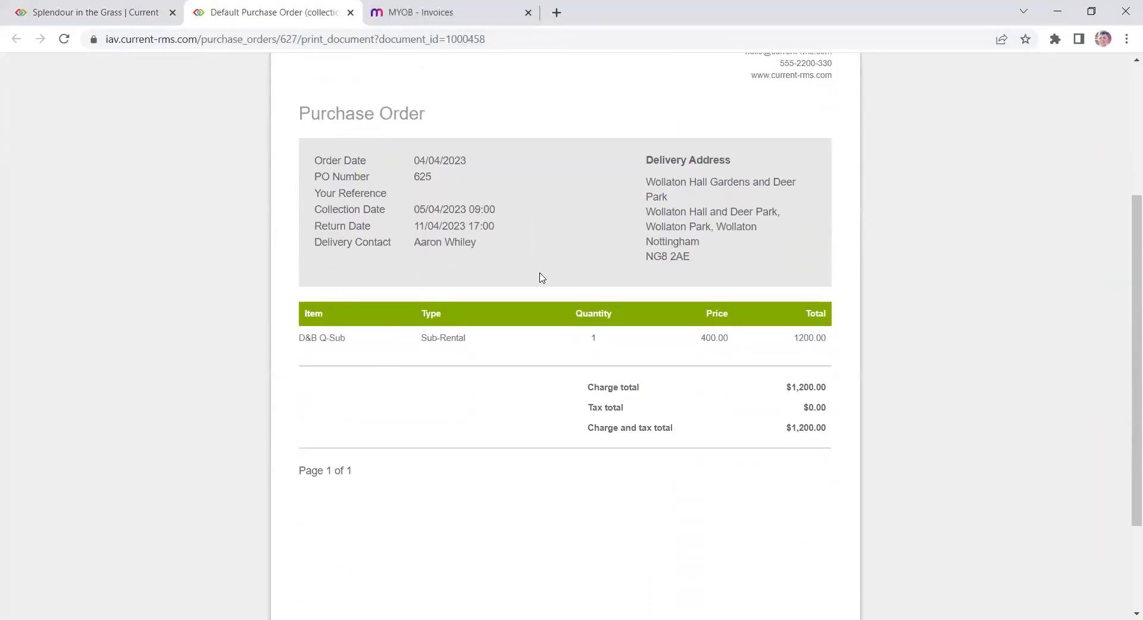
{"action": "scroll", "coordinate": [760, 416], "scroll_direction": "up", "scroll_amount": 1}
{"action": "left_click_drag", "start_coordinate": [418, 280], "coordinate": [505, 307]}
{"action": "left_click", "coordinate": [506, 307]}
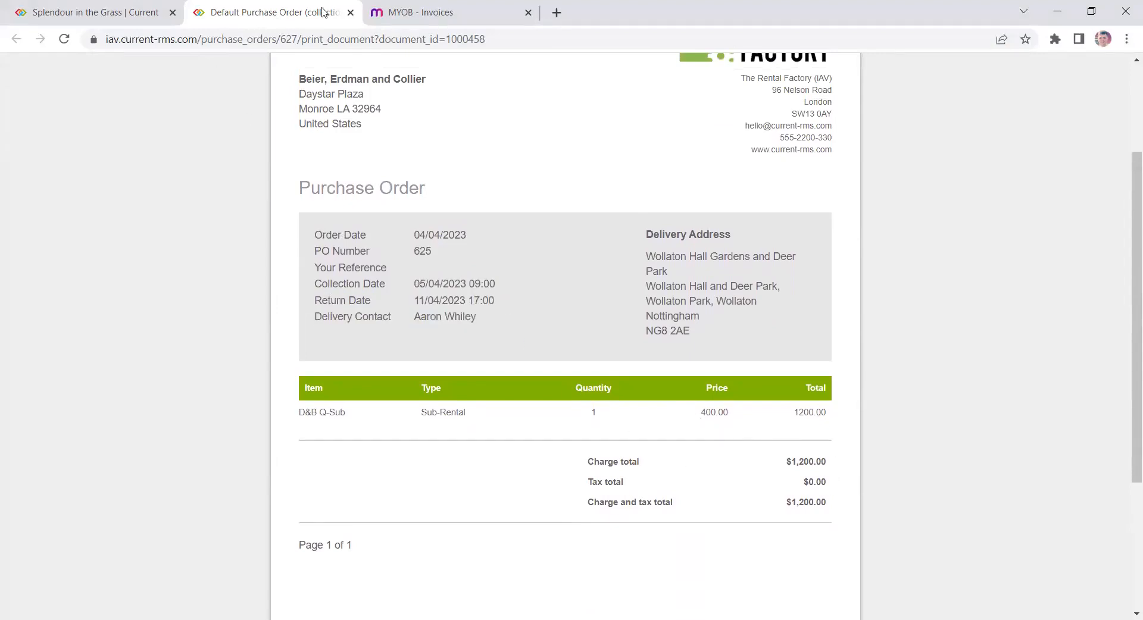
{"action": "left_click", "coordinate": [350, 12]}
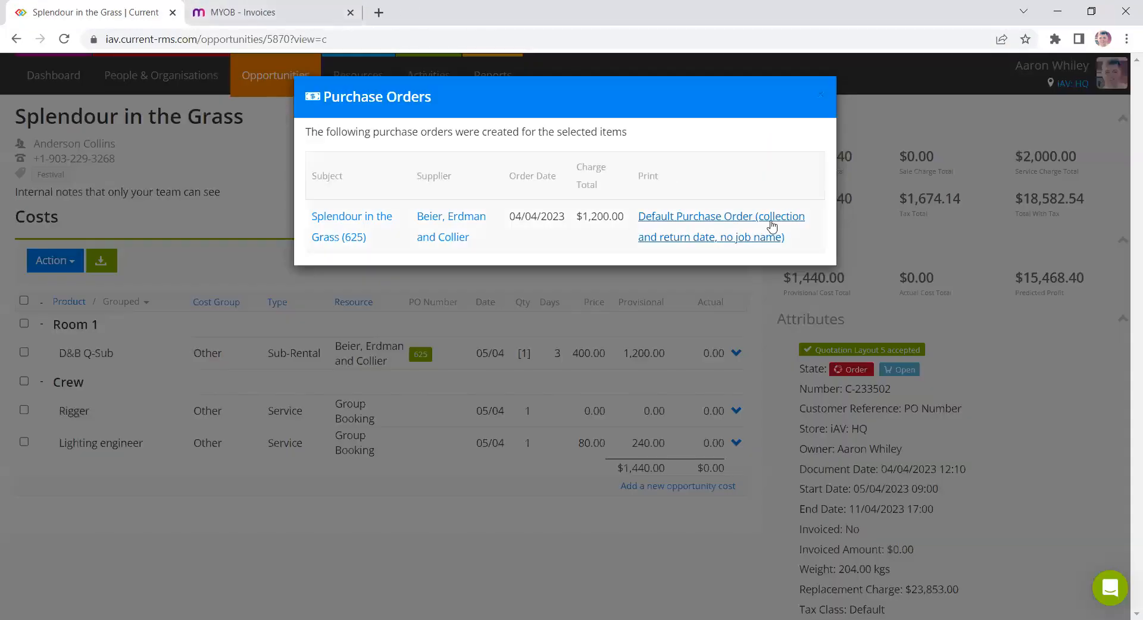
- Close the purchase orders dialog and return to the order view, scrolling to the purchase orders and print documents
{"action": "left_click", "coordinate": [821, 103]}
{"action": "left_click", "coordinate": [521, 219]}
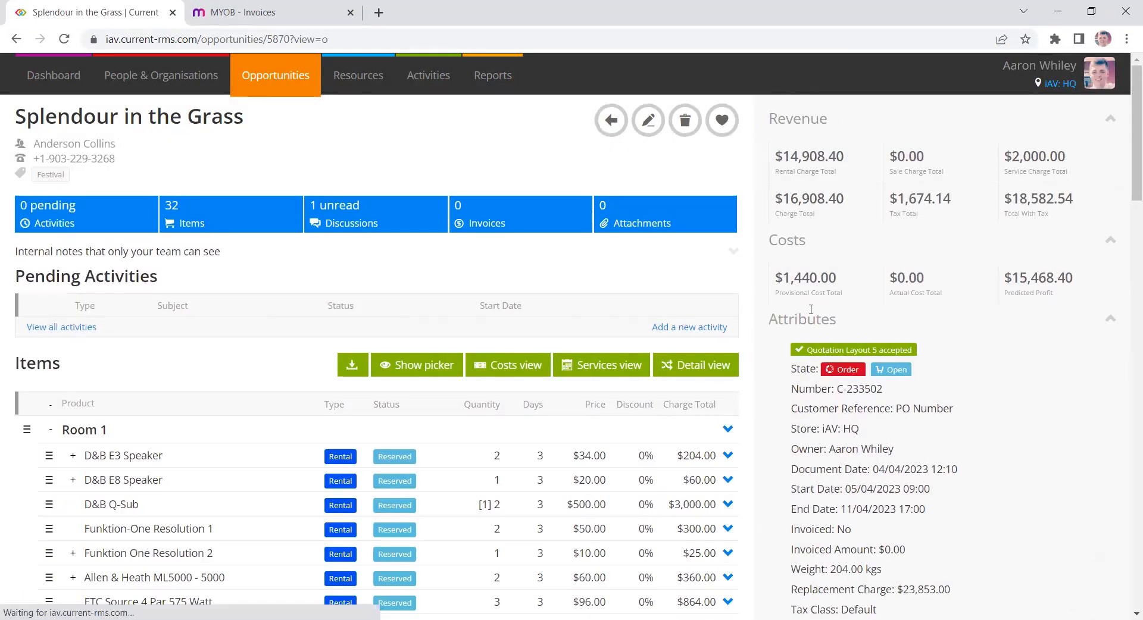
{"action": "scroll", "coordinate": [741, 253], "scroll_direction": "down", "scroll_amount": 3}
{"action": "scroll", "coordinate": [741, 253], "scroll_direction": "down", "scroll_amount": 1}
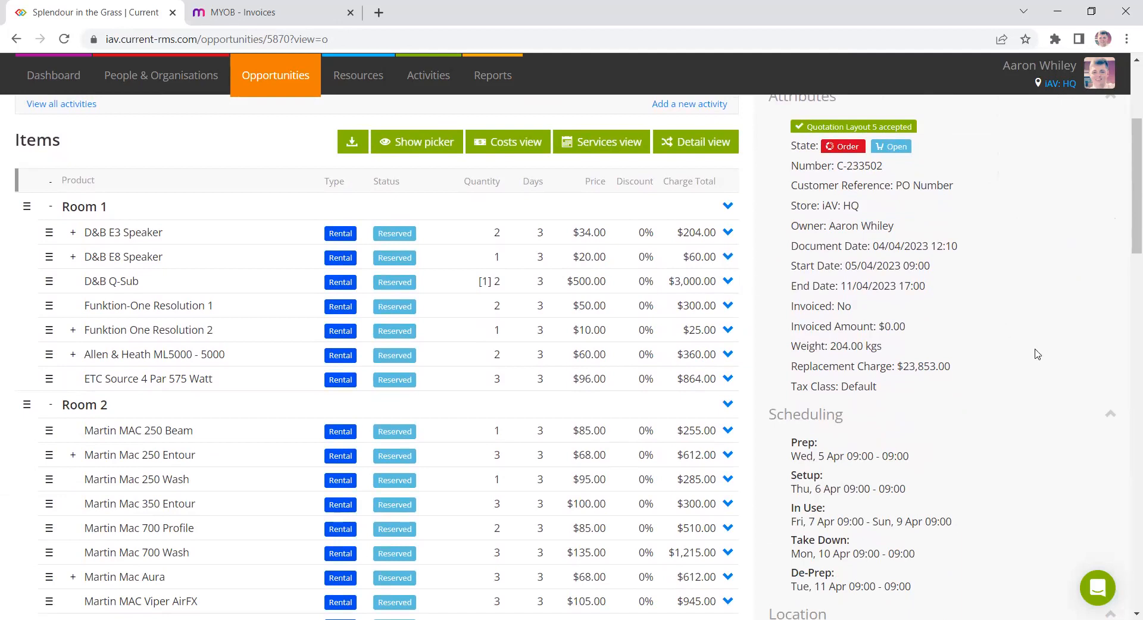
{"action": "scroll", "coordinate": [1038, 355], "scroll_direction": "down", "scroll_amount": 10}
{"action": "scroll", "coordinate": [1011, 351], "scroll_direction": "down", "scroll_amount": 5}
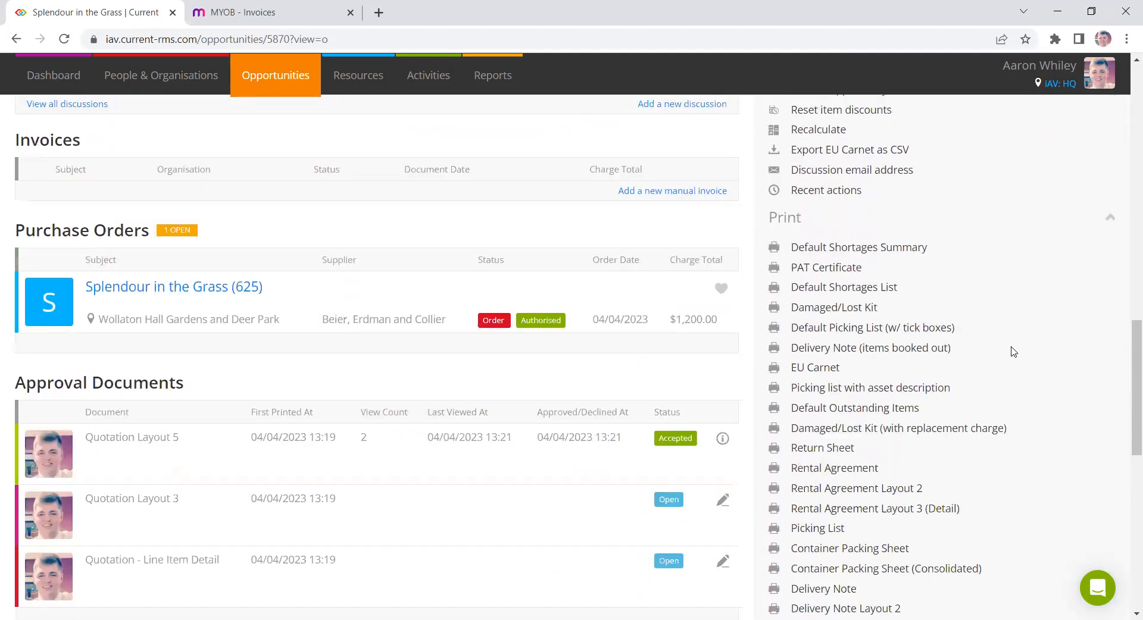
- Print the Picking List and Default Picking List (w/ tick boxes) documents, review each, and close their tabs
{"action": "left_click", "coordinate": [823, 485], "text": "ctrl"}
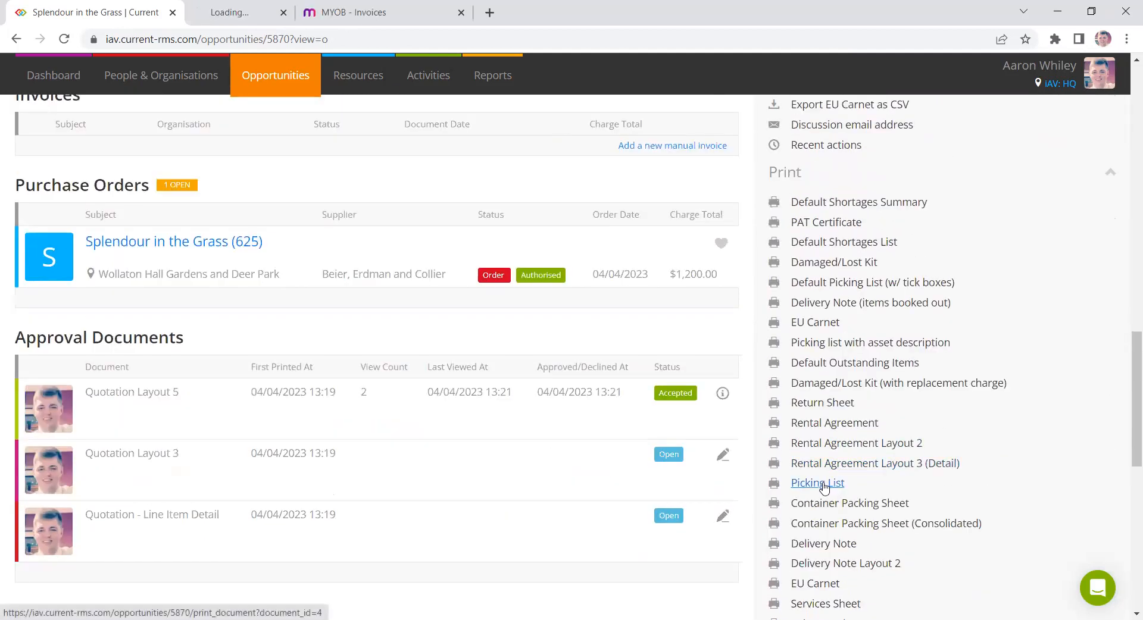
{"action": "left_click", "coordinate": [845, 344], "text": "ctrl"}
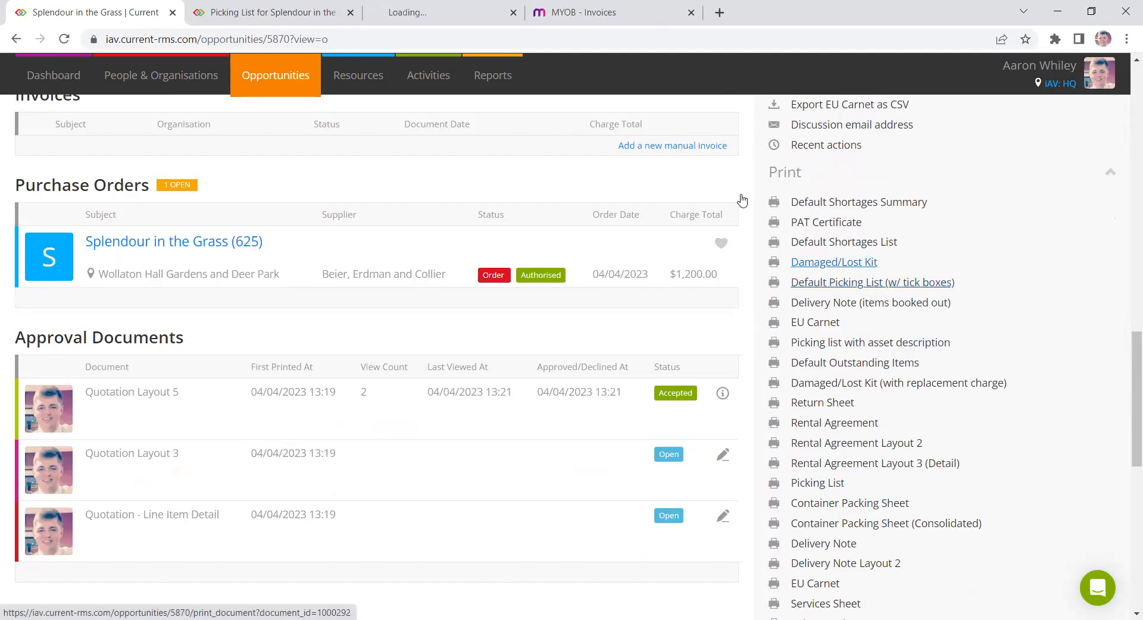
{"action": "key", "text": "ctrl+Tab"}
{"action": "scroll", "coordinate": [506, 277], "scroll_direction": "down", "scroll_amount": 1}
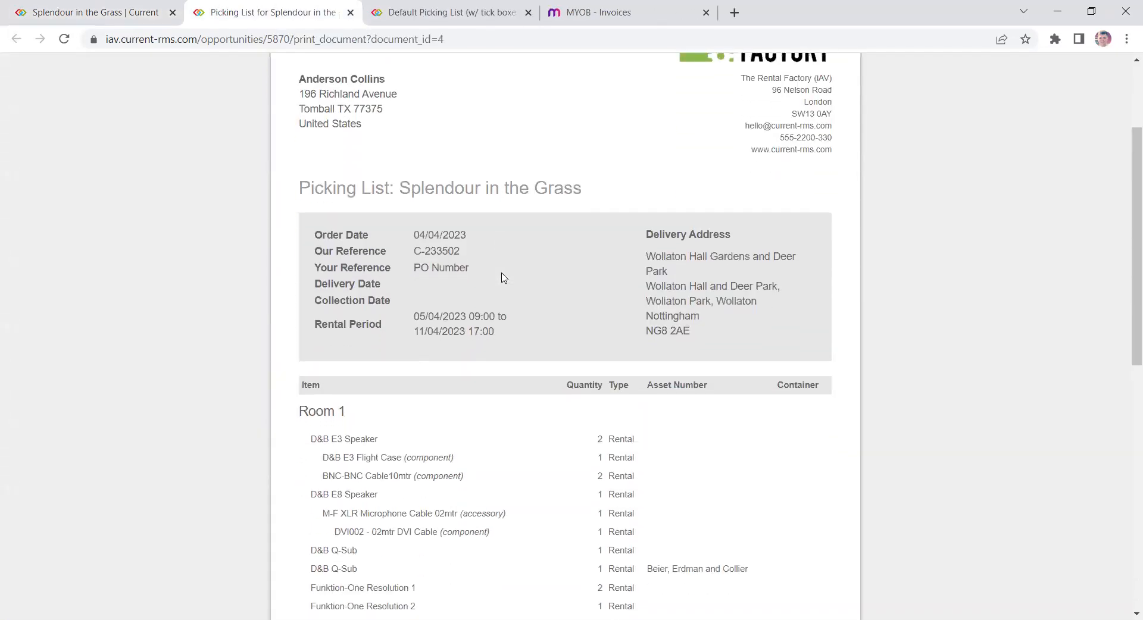
{"action": "scroll", "coordinate": [614, 326], "scroll_direction": "down", "scroll_amount": 1}
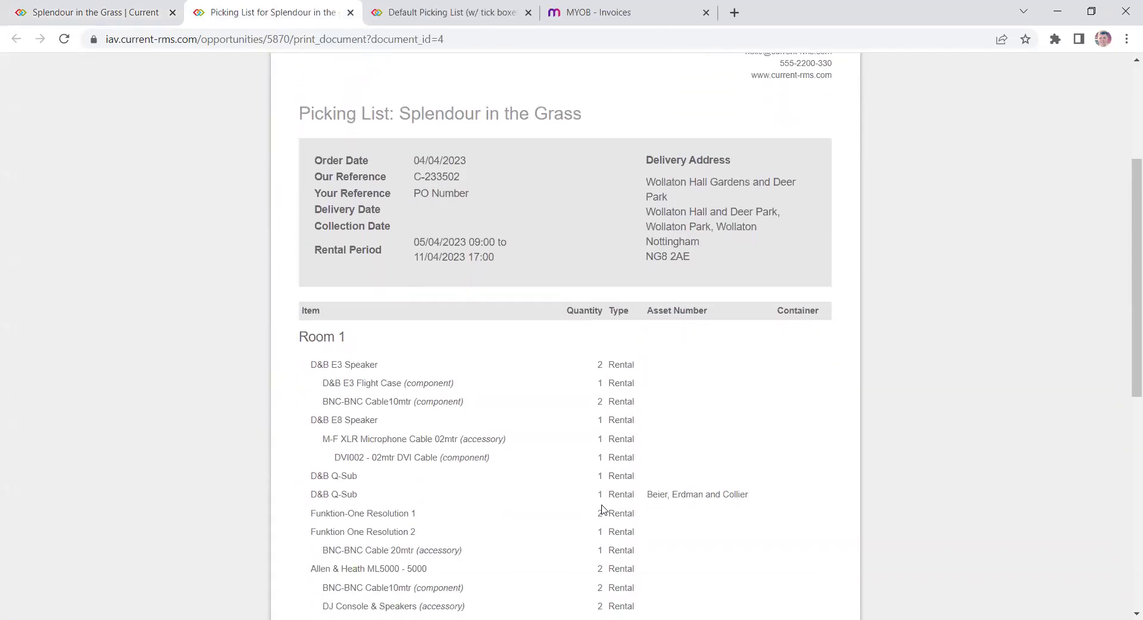
{"action": "left_click", "coordinate": [351, 15]}
{"action": "scroll", "coordinate": [423, 214], "scroll_direction": "down", "scroll_amount": 3}
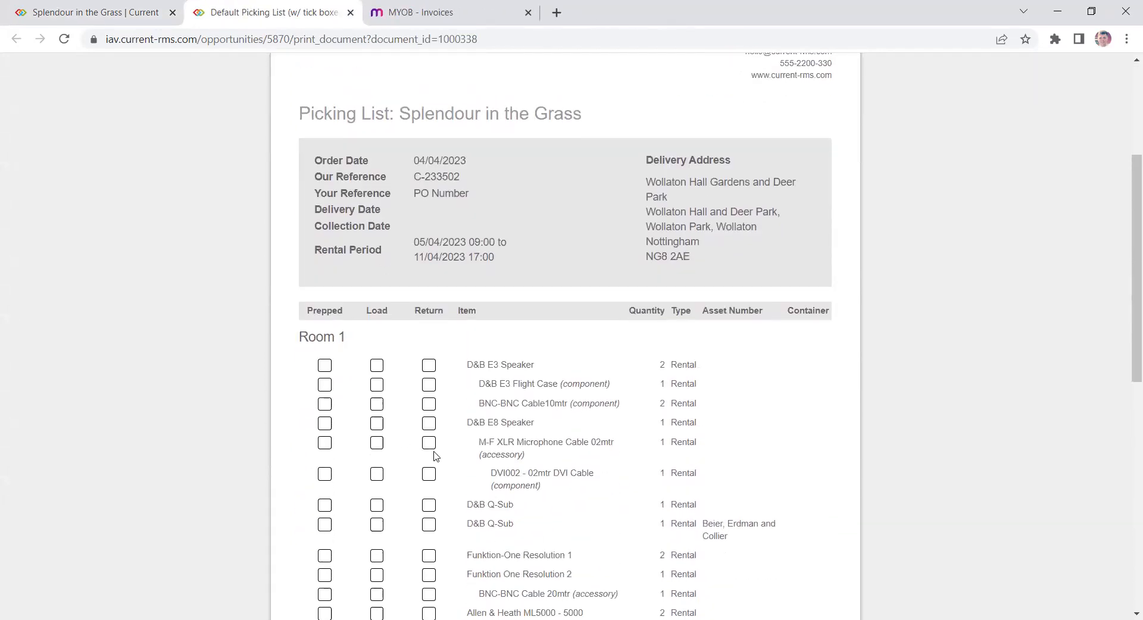
{"action": "scroll", "coordinate": [435, 465], "scroll_direction": "up", "scroll_amount": 3}
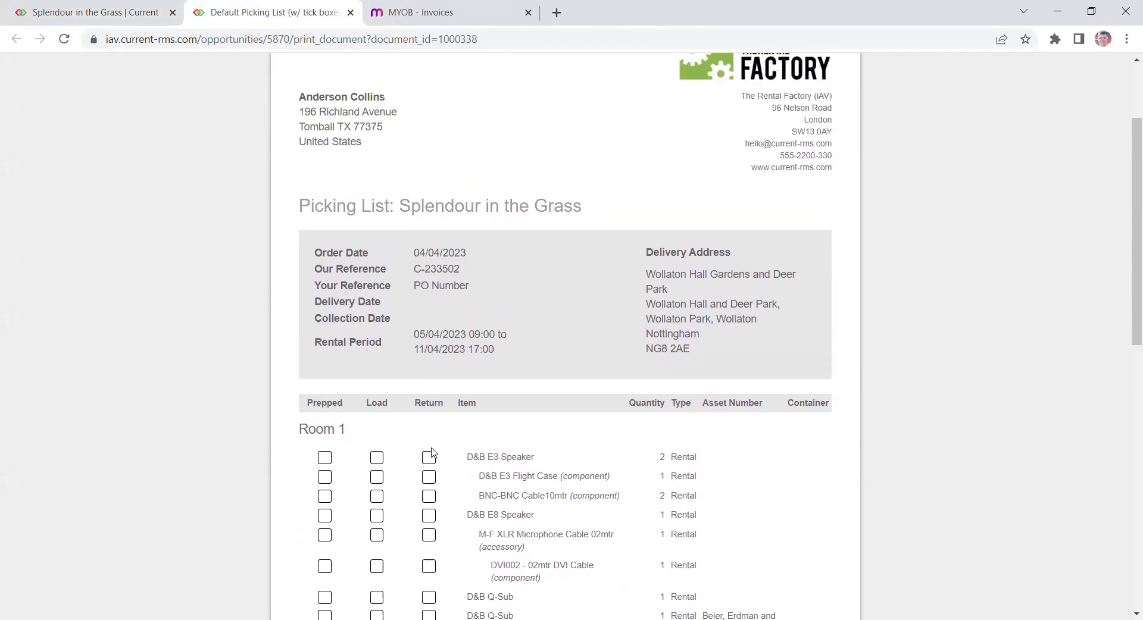
{"action": "left_click", "coordinate": [351, 13]}
- Switch the items to Detail view and place the cursor in the Allocate asset field
{"action": "scroll", "coordinate": [653, 369], "scroll_direction": "up", "scroll_amount": 10}
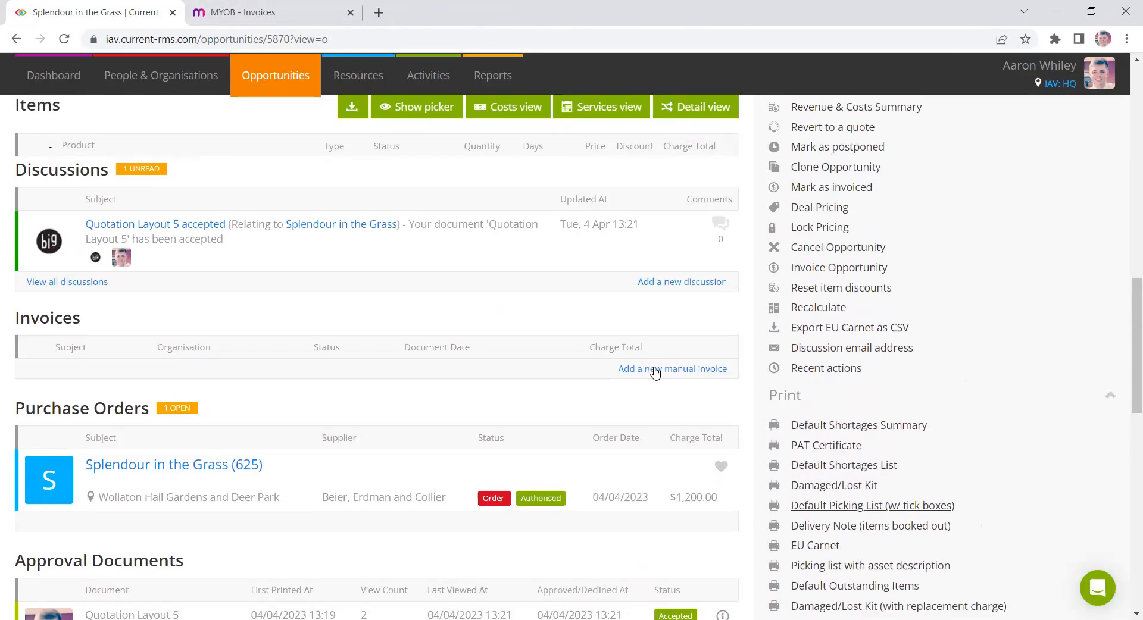
{"action": "scroll", "coordinate": [749, 365], "scroll_direction": "up", "scroll_amount": 6}
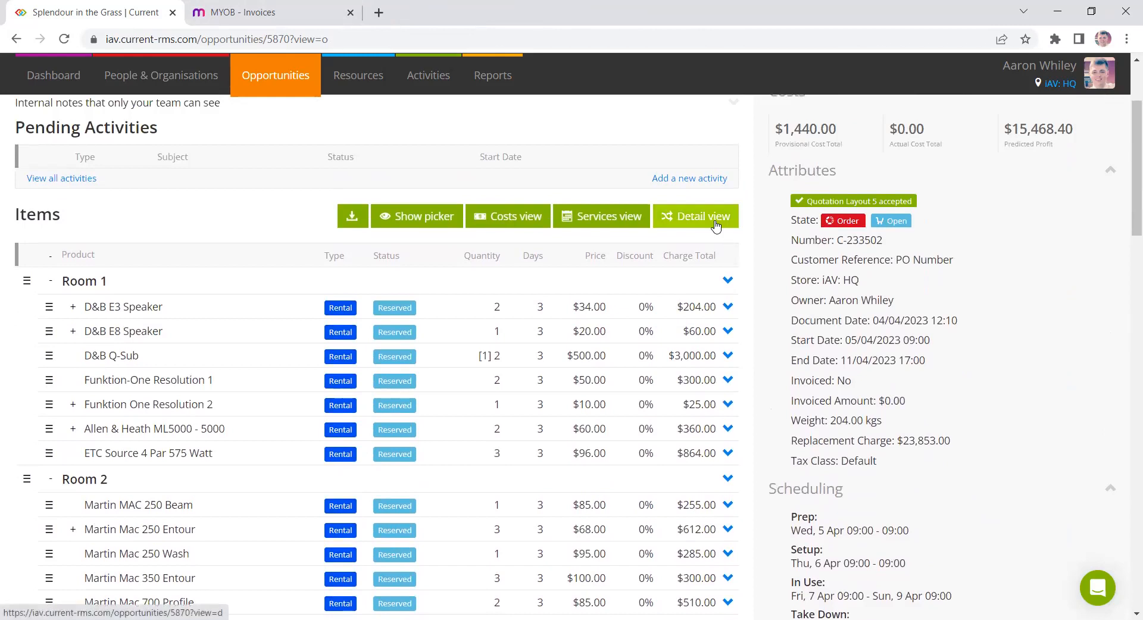
{"action": "left_click", "coordinate": [716, 223]}
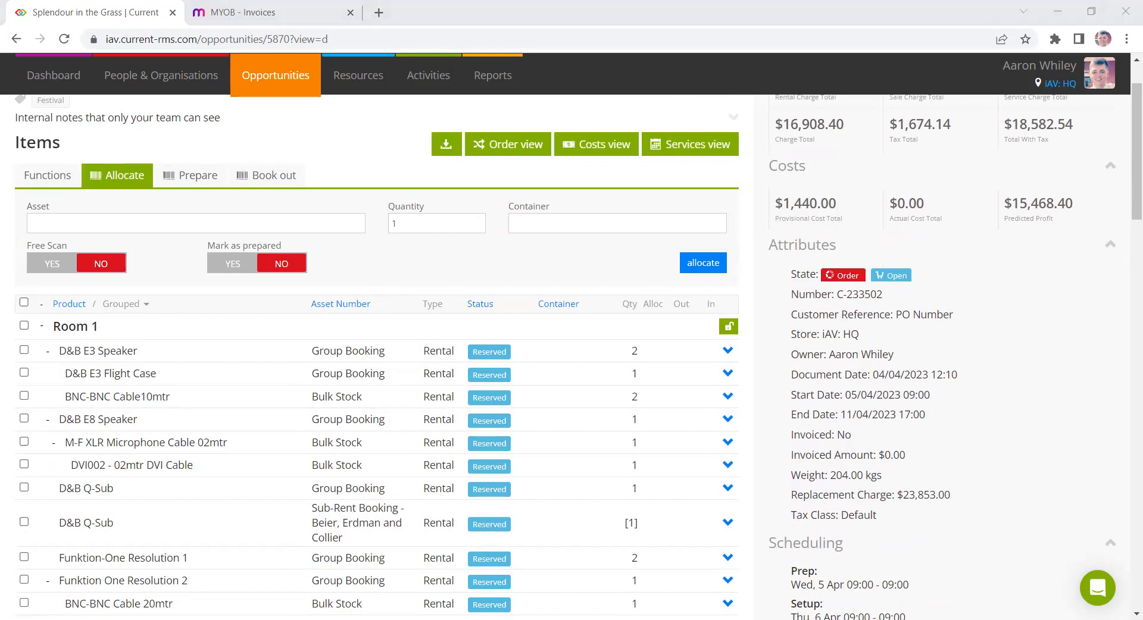
{"action": "left_click", "coordinate": [161, 253]}
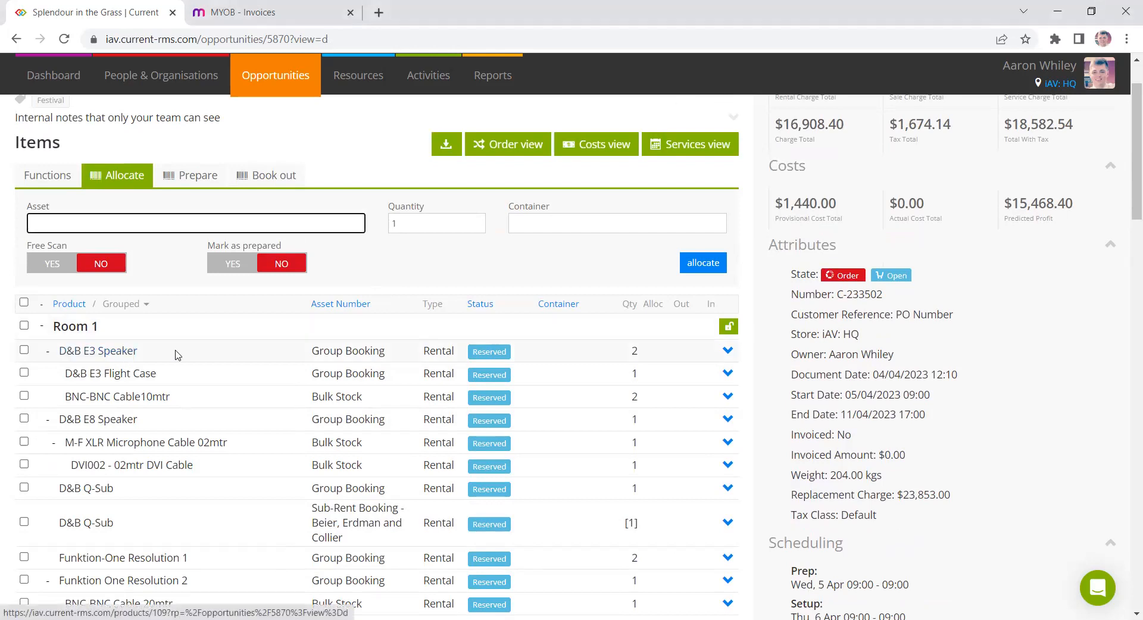
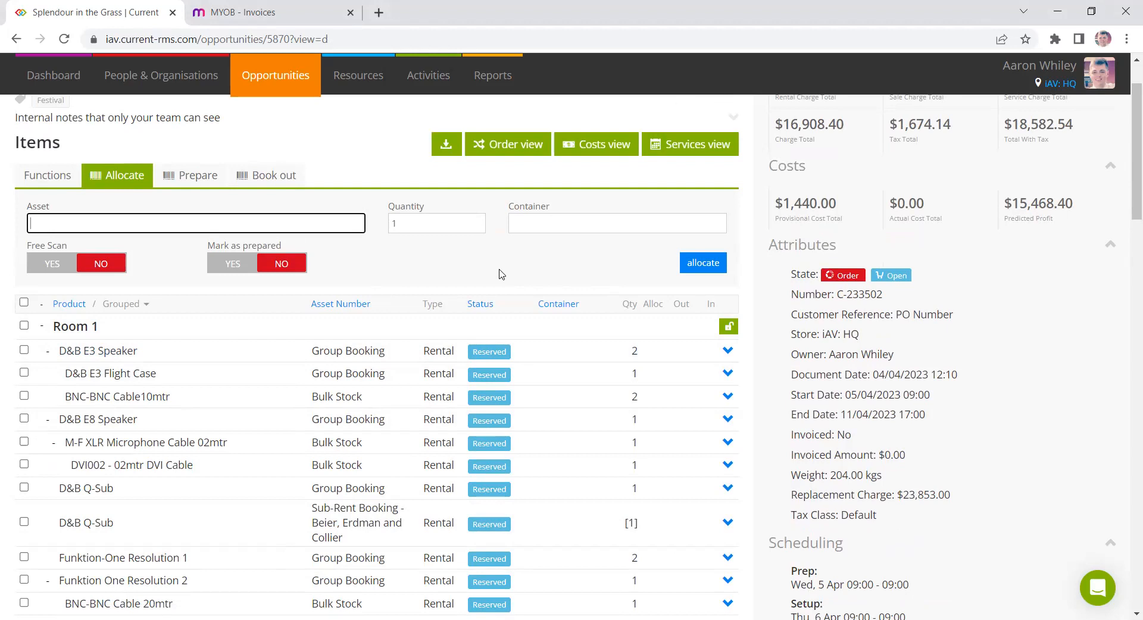
- Allocate asset SPK3-013 to the order and copy its asset number
{"action": "type", "text": "SPK3-013 (D&B E3 Speaker"}
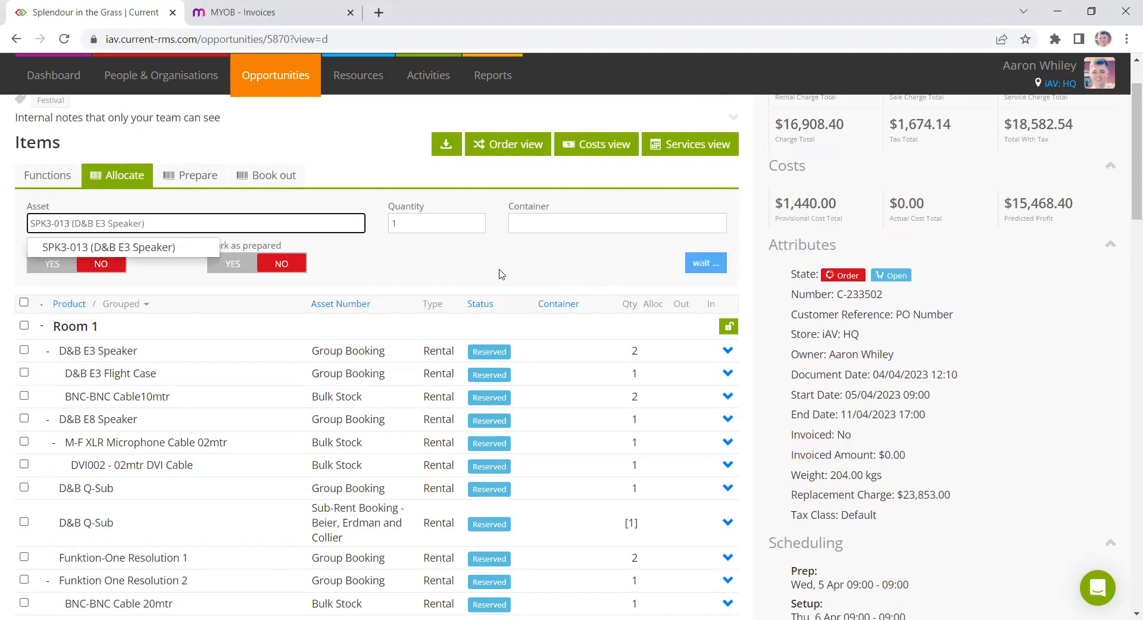
{"action": "key", "text": "Return"}
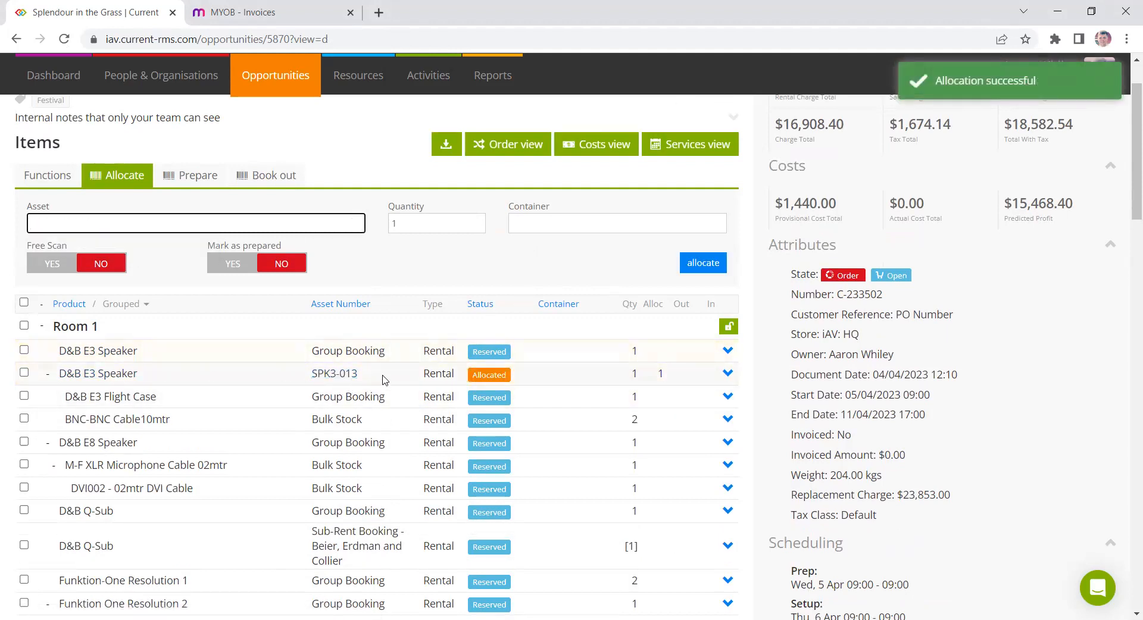
{"action": "left_click_drag", "start_coordinate": [384, 375], "coordinate": [309, 374]}
{"action": "key", "text": "ctrl+c"}
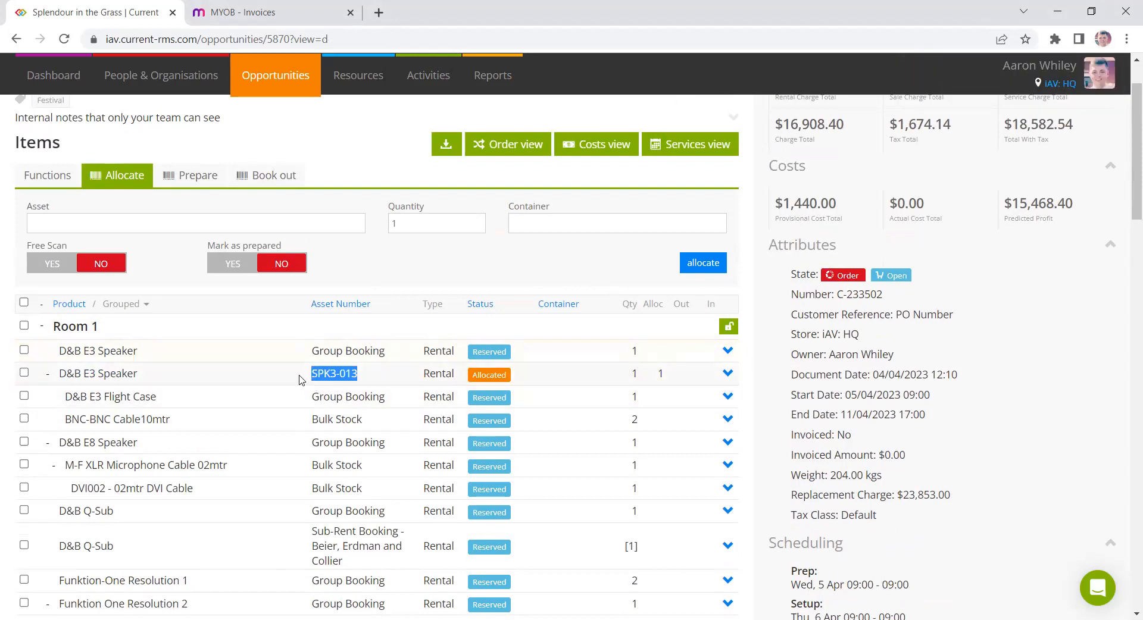
{"action": "left_click", "coordinate": [264, 361]}
- Mark asset SPK3-013 as prepared by pasting its asset number in Prepare
{"action": "left_click", "coordinate": [196, 176]}
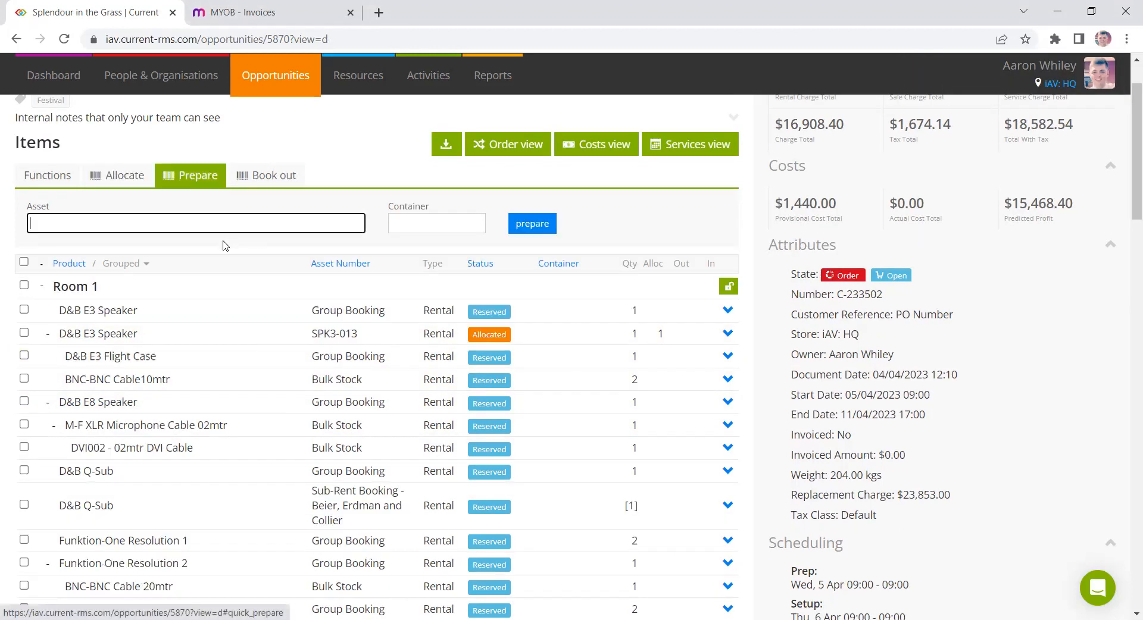
{"action": "key", "text": "ctrl+v"}
{"action": "key", "text": "Return"}
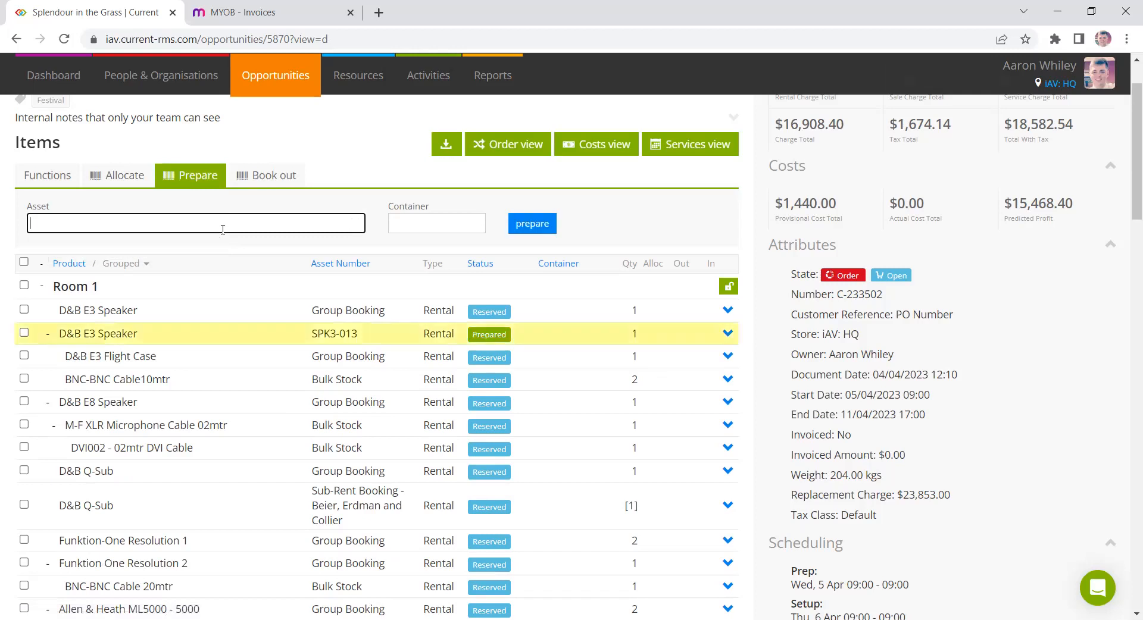
{"action": "triple_click", "coordinate": [501, 335]}
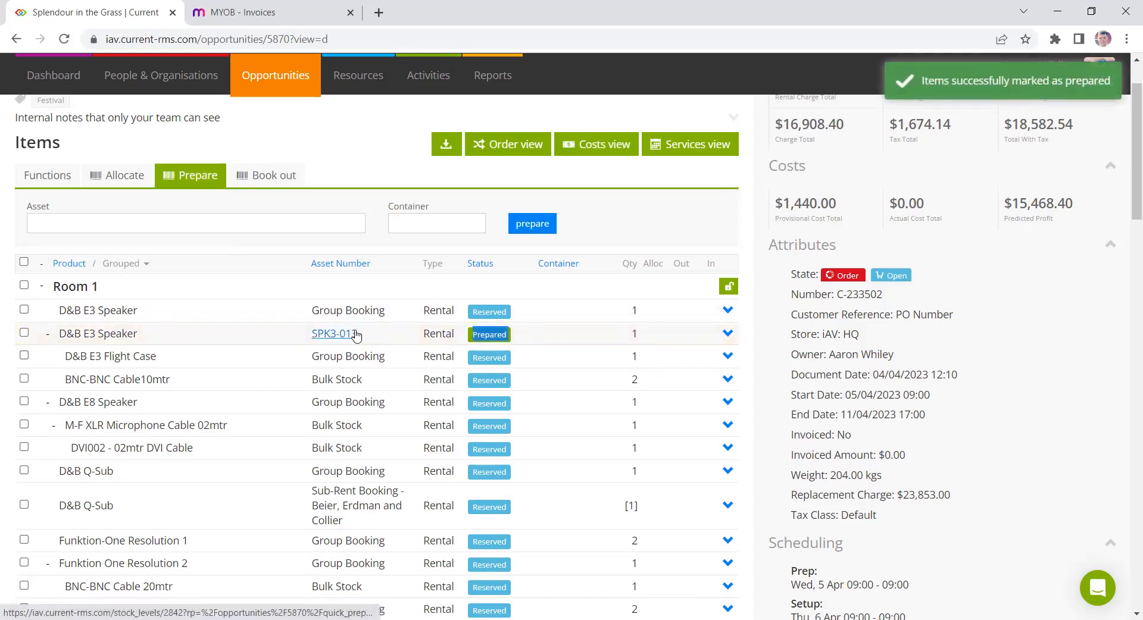
{"action": "left_click", "coordinate": [380, 334]}
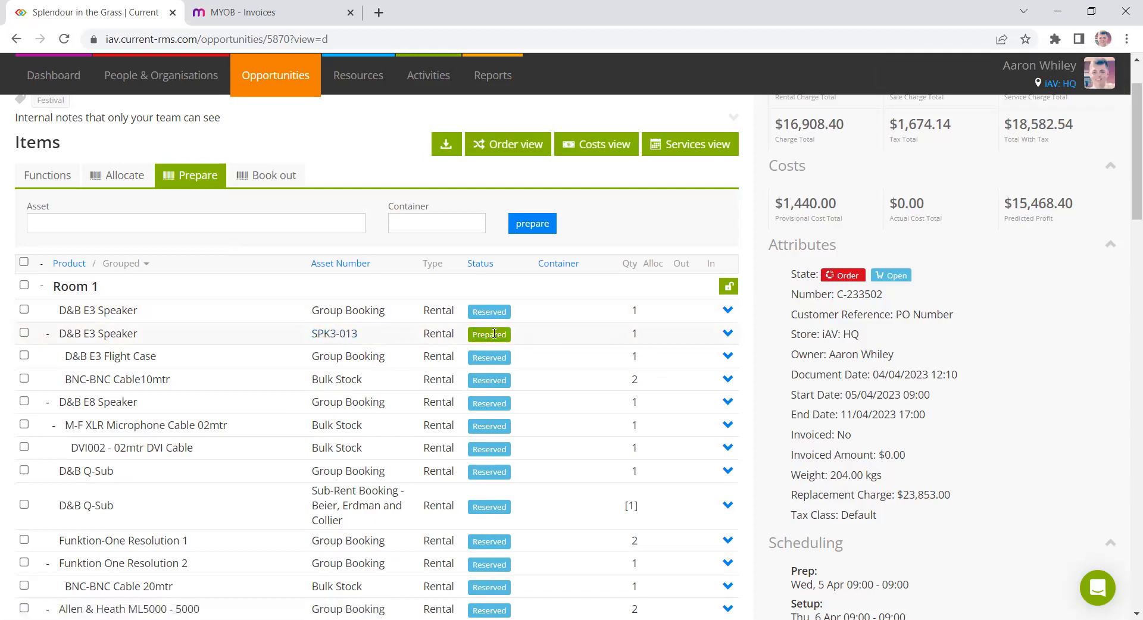
- Book out asset SPK3-013 by entering its asset number in Book out
{"action": "left_click", "coordinate": [256, 175]}
{"action": "type", "text": "SPK3-013 (D&B E3 Speaker"}
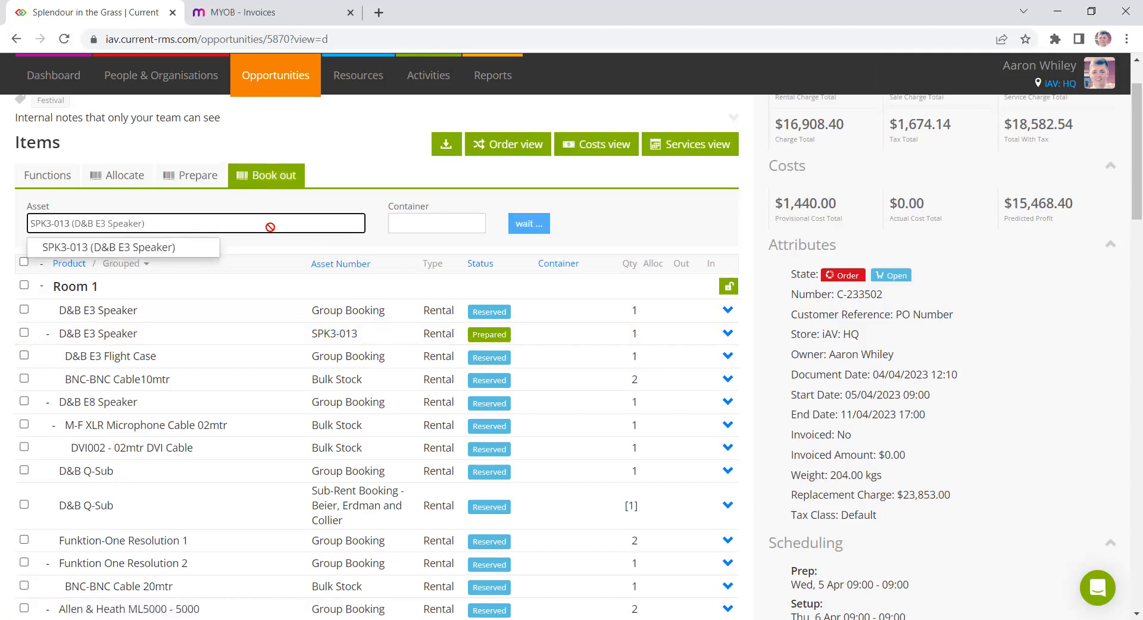
{"action": "key", "text": "Return"}
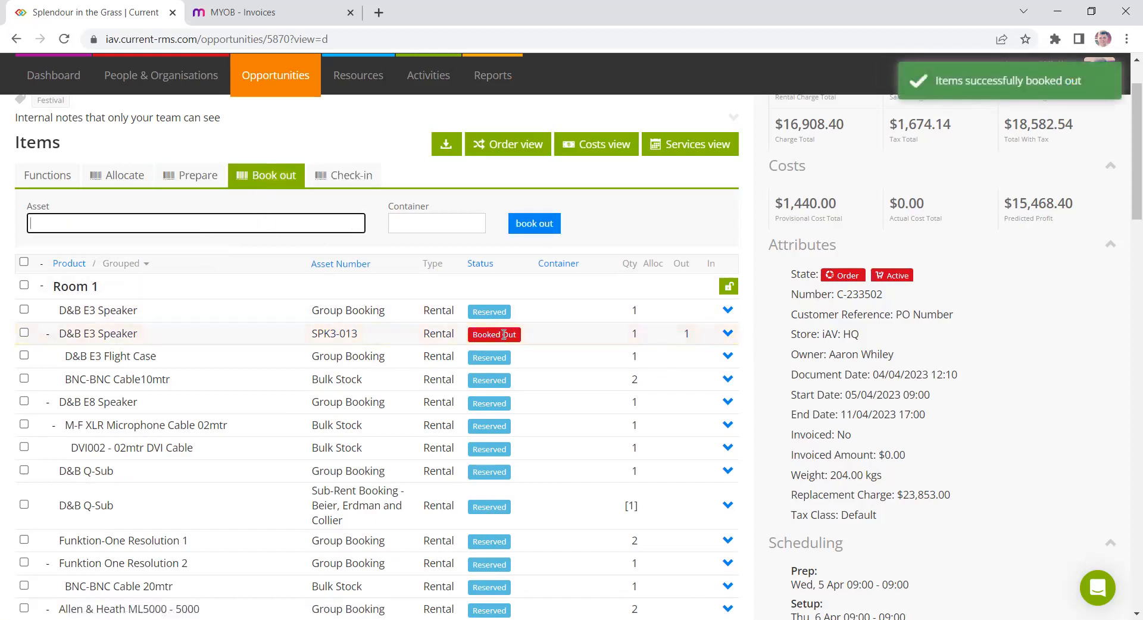
{"action": "triple_click", "coordinate": [504, 334]}
{"action": "left_click", "coordinate": [470, 336]}
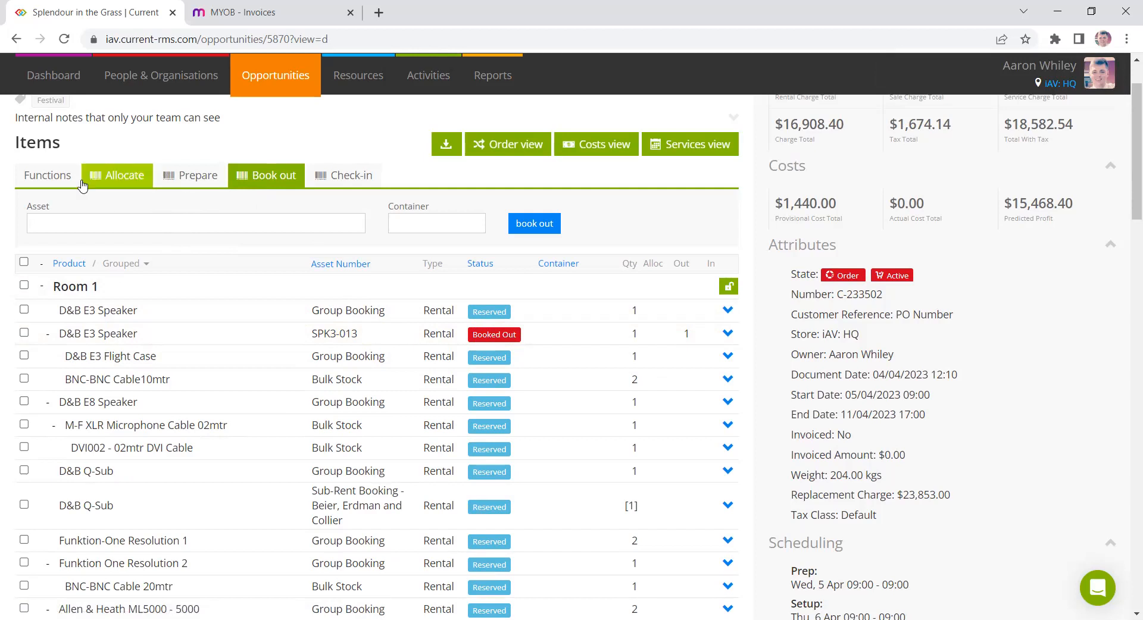
- Select all items and book them all out with the bulk Book out action
{"action": "left_click", "coordinate": [47, 175]}
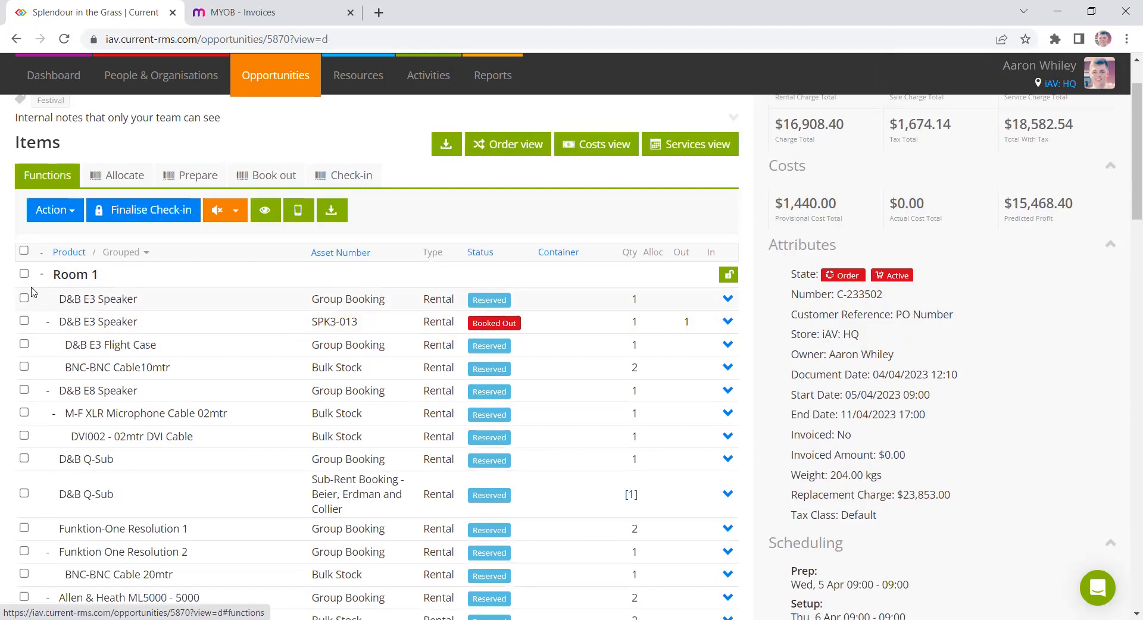
{"action": "left_click", "coordinate": [27, 253]}
{"action": "left_click", "coordinate": [84, 215]}
{"action": "left_click", "coordinate": [112, 319]}
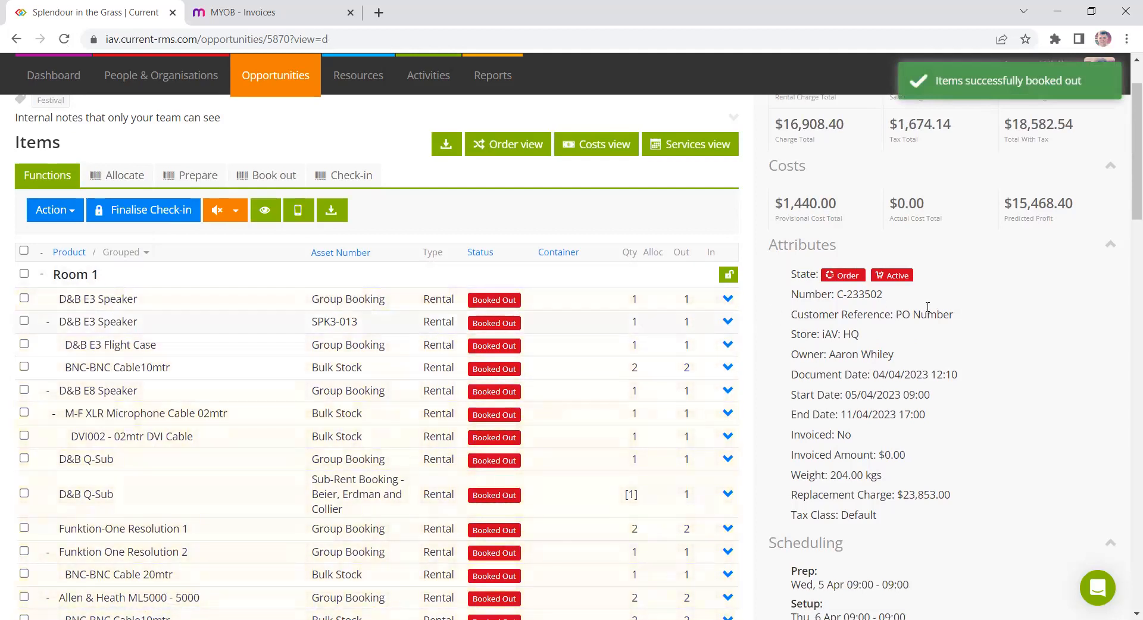
- Check in asset SPK3-013 by entering its asset number in Check-in
{"action": "left_click", "coordinate": [344, 175]}
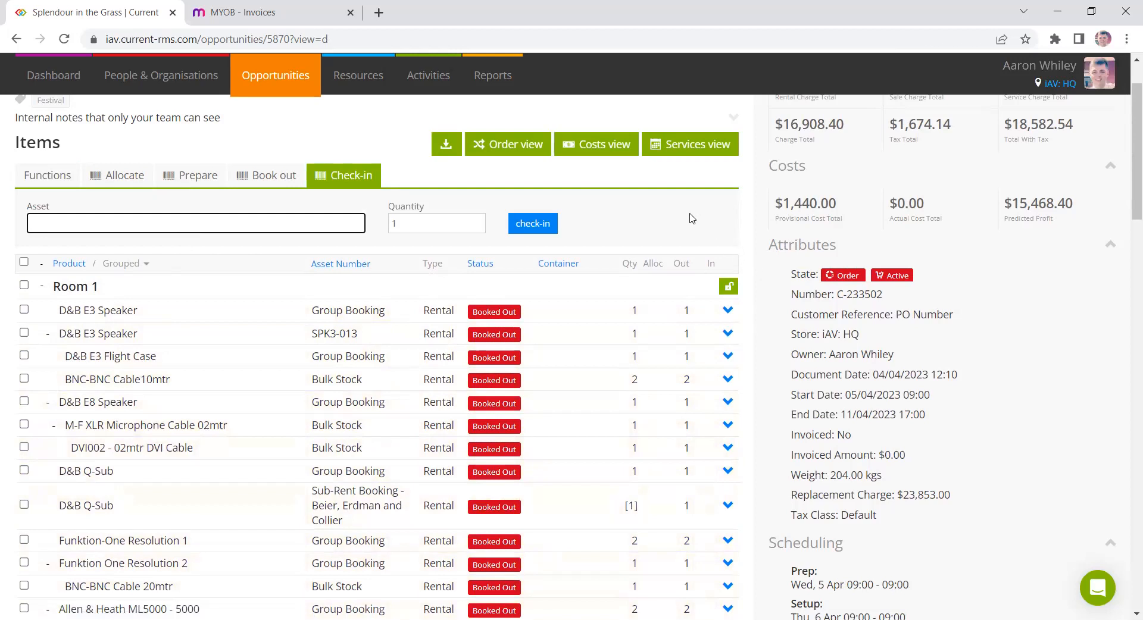
{"action": "type", "text": "SPK3-013 (D&B E3 Speaker"}
{"action": "key", "text": "Return"}
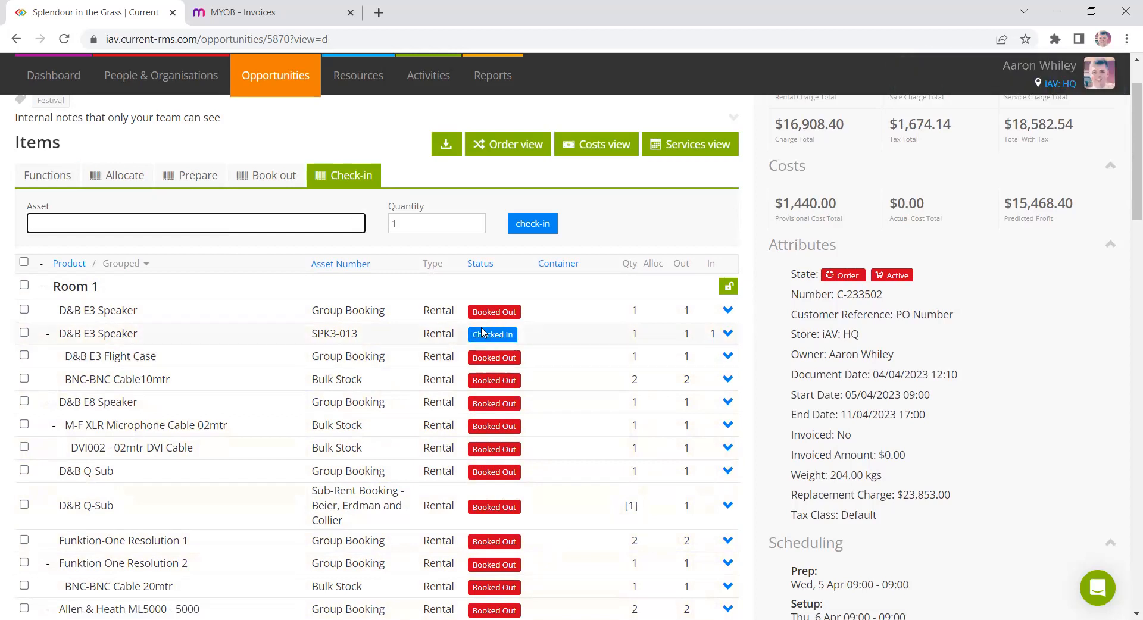
{"action": "triple_click", "coordinate": [500, 310]}
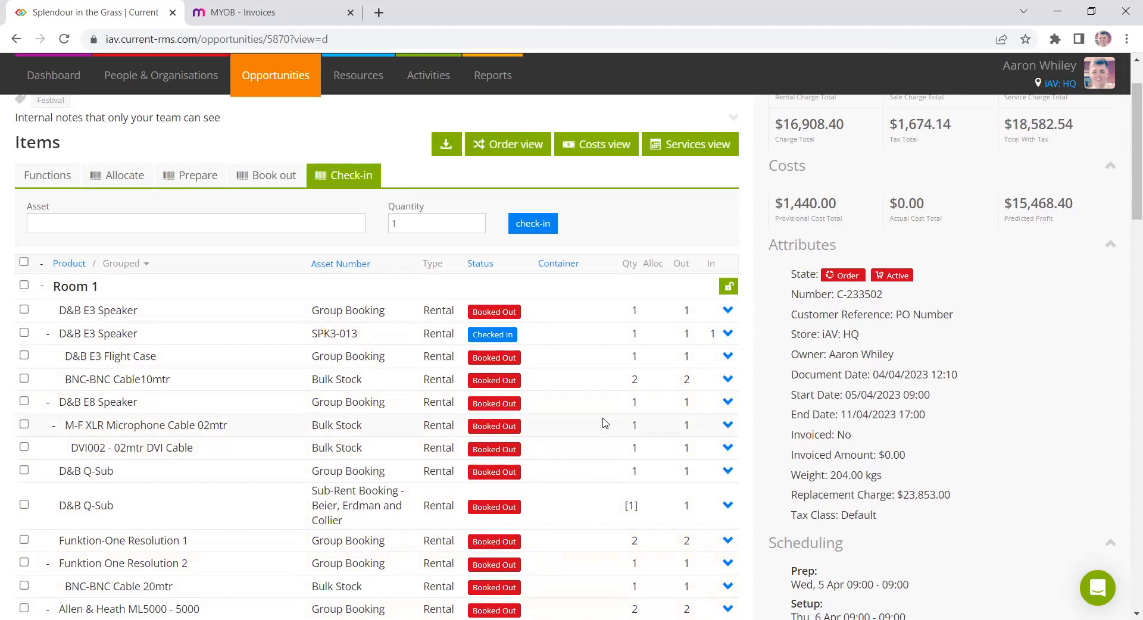
- Check in the BNC-BNC Cable10mtr bulk stock with quantity OK 1 and quantity lost 1
{"action": "left_click", "coordinate": [727, 379]}
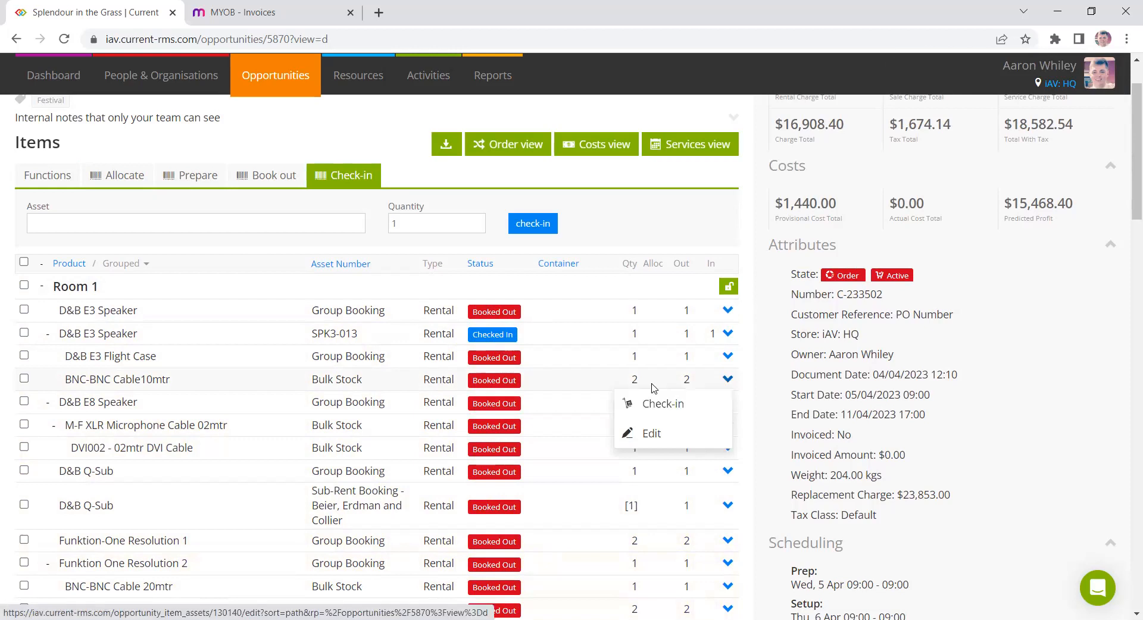
{"action": "left_click", "coordinate": [636, 411]}
{"action": "type", "text": "1"}
{"action": "left_click", "coordinate": [430, 273]}
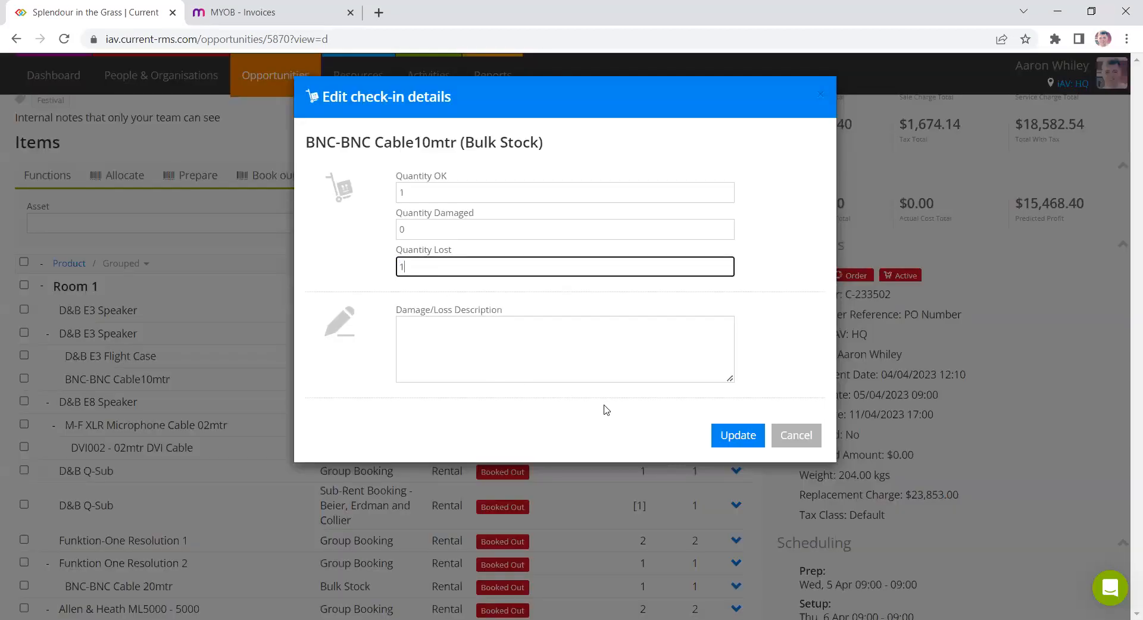
{"action": "left_click", "coordinate": [738, 435]}
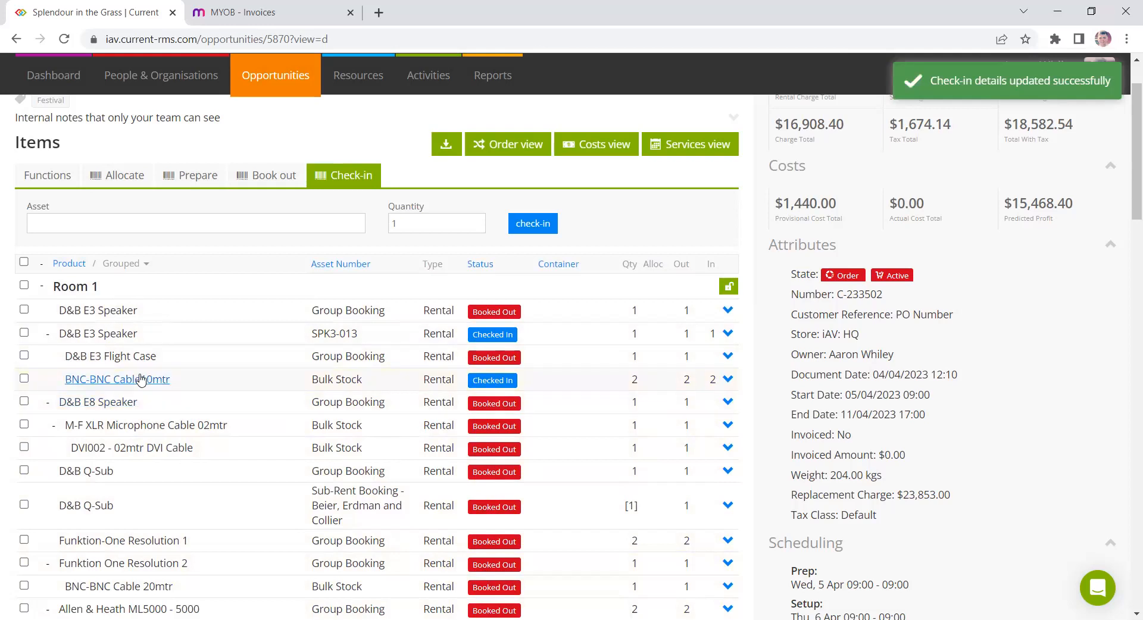
{"action": "left_click", "coordinate": [357, 82]}
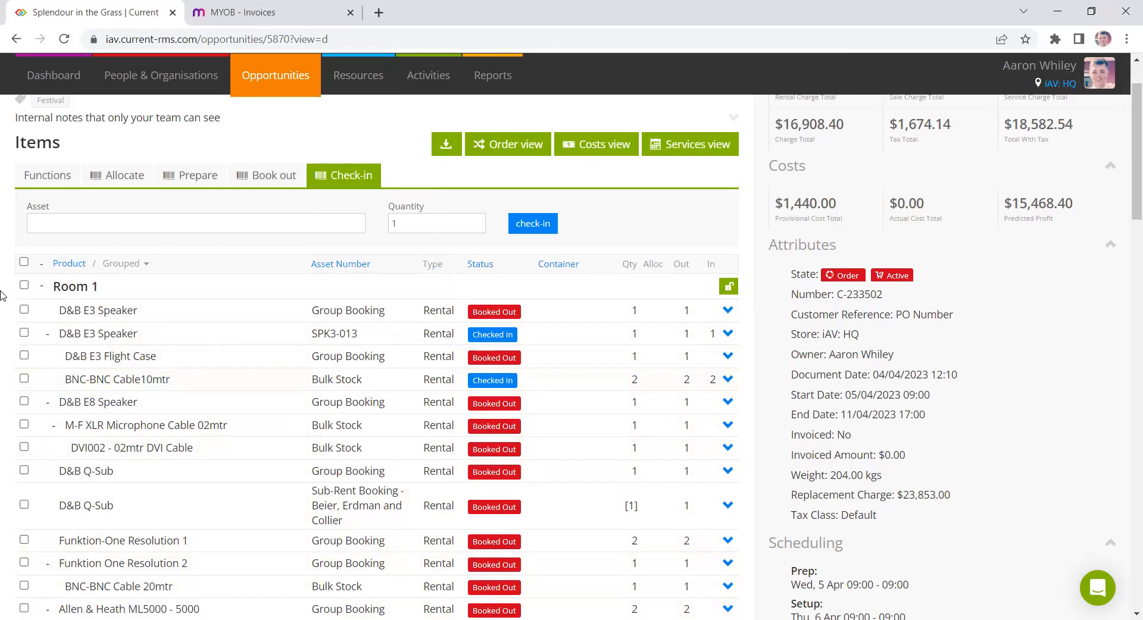
- Select all items and check them all in with the bulk Check-in action
{"action": "left_click", "coordinate": [23, 262]}
{"action": "left_click", "coordinate": [56, 186]}
{"action": "left_click", "coordinate": [59, 209]}
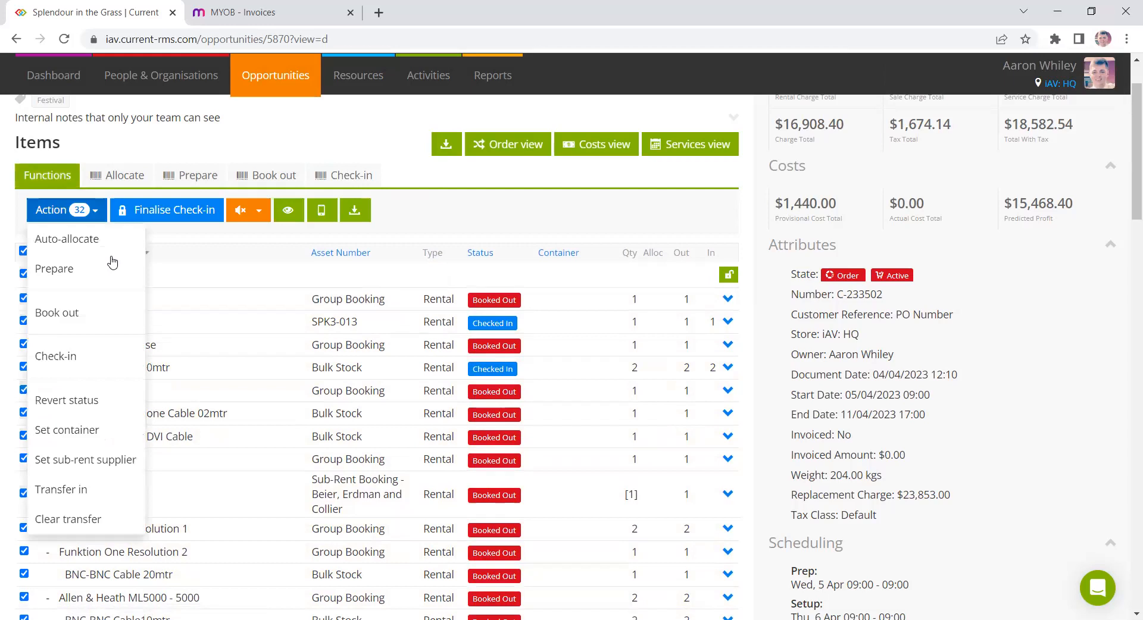
{"action": "left_click", "coordinate": [55, 356]}
{"action": "left_click", "coordinate": [640, 121]}
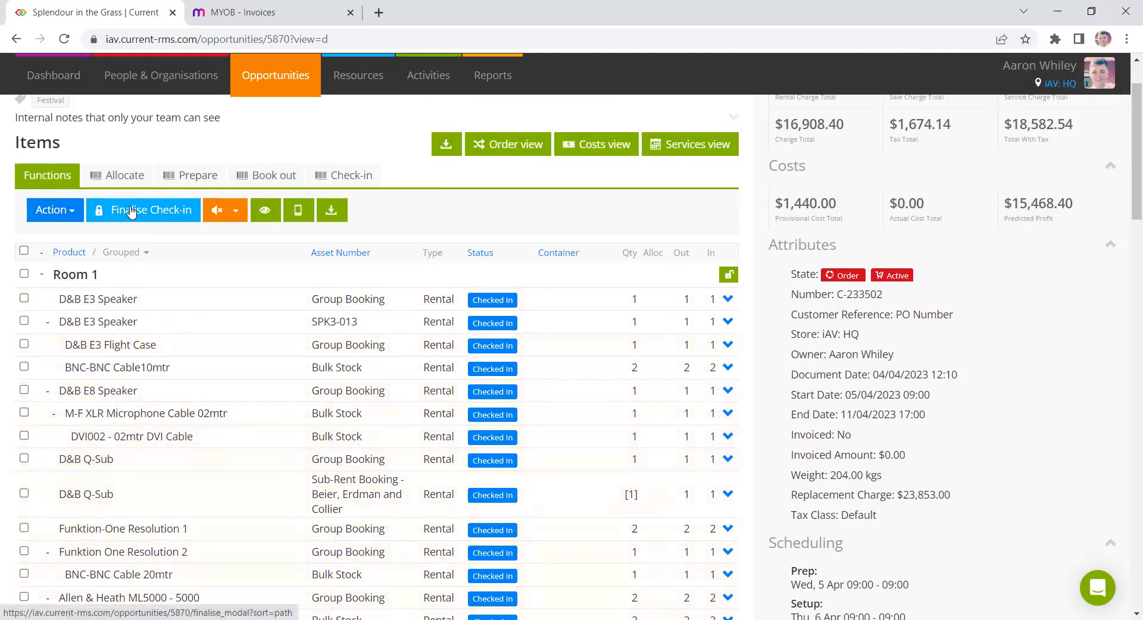
- Finalise the check-in with a return date of 10/04/2023 13:25
{"action": "left_click_drag", "start_coordinate": [924, 416], "coordinate": [843, 415]}
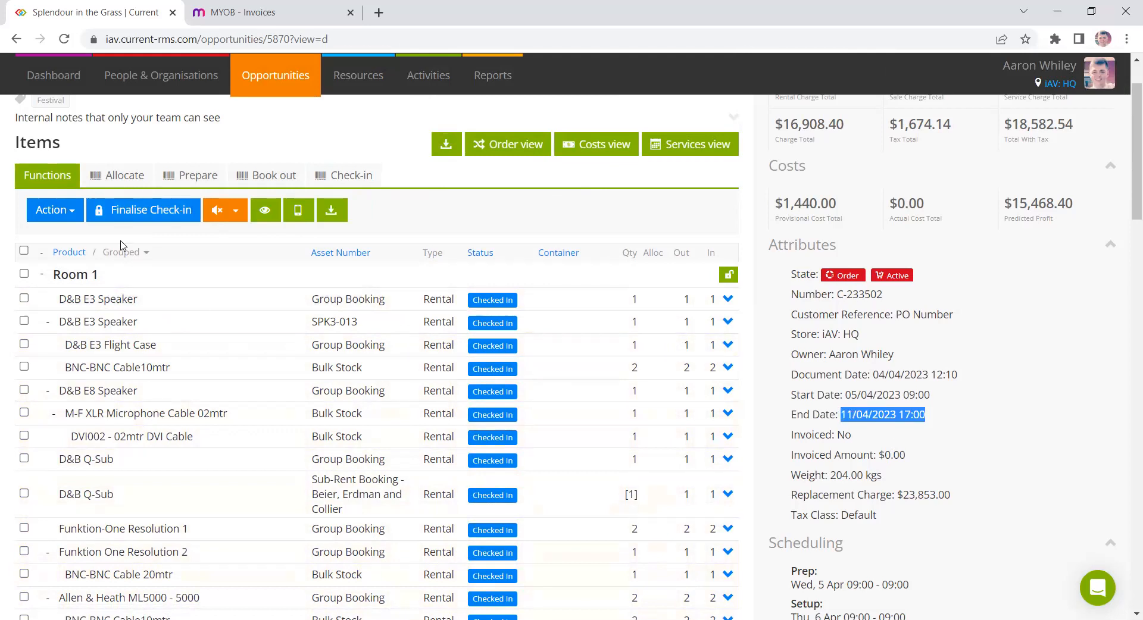
{"action": "left_click", "coordinate": [152, 212]}
{"action": "left_click", "coordinate": [471, 152]}
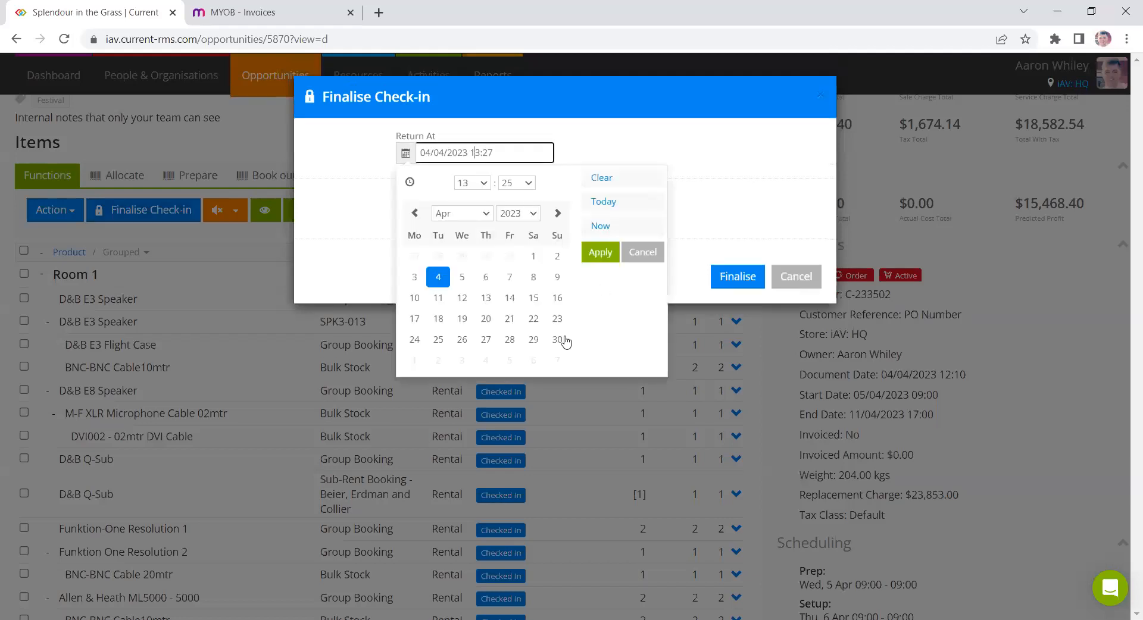
{"action": "left_click", "coordinate": [415, 297]}
{"action": "left_click", "coordinate": [599, 255]}
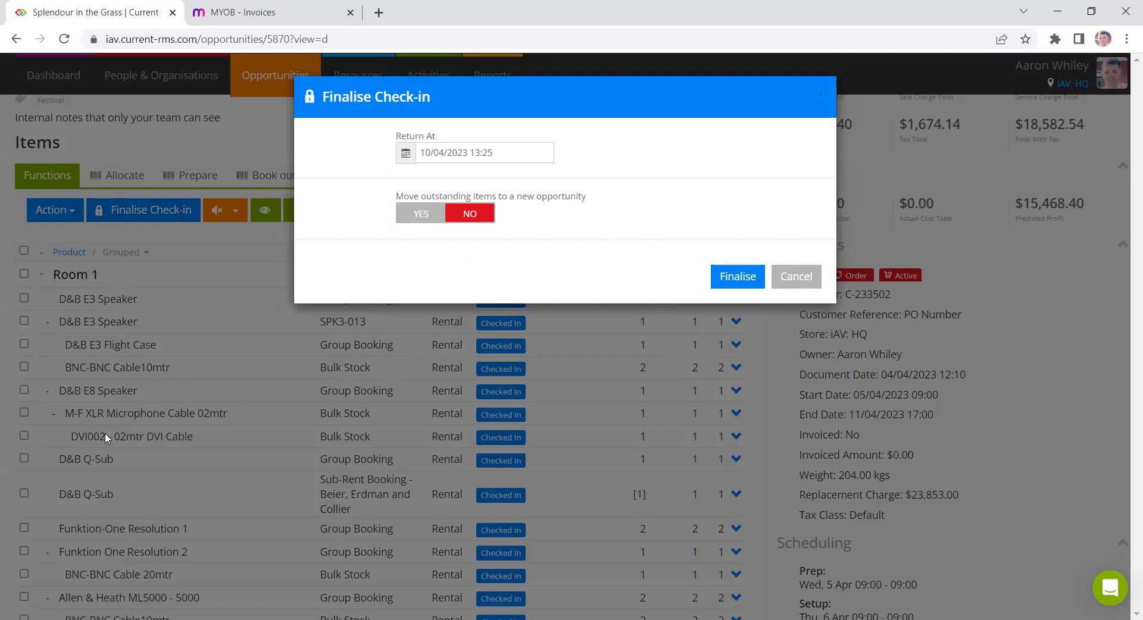
{"action": "left_click", "coordinate": [757, 275]}
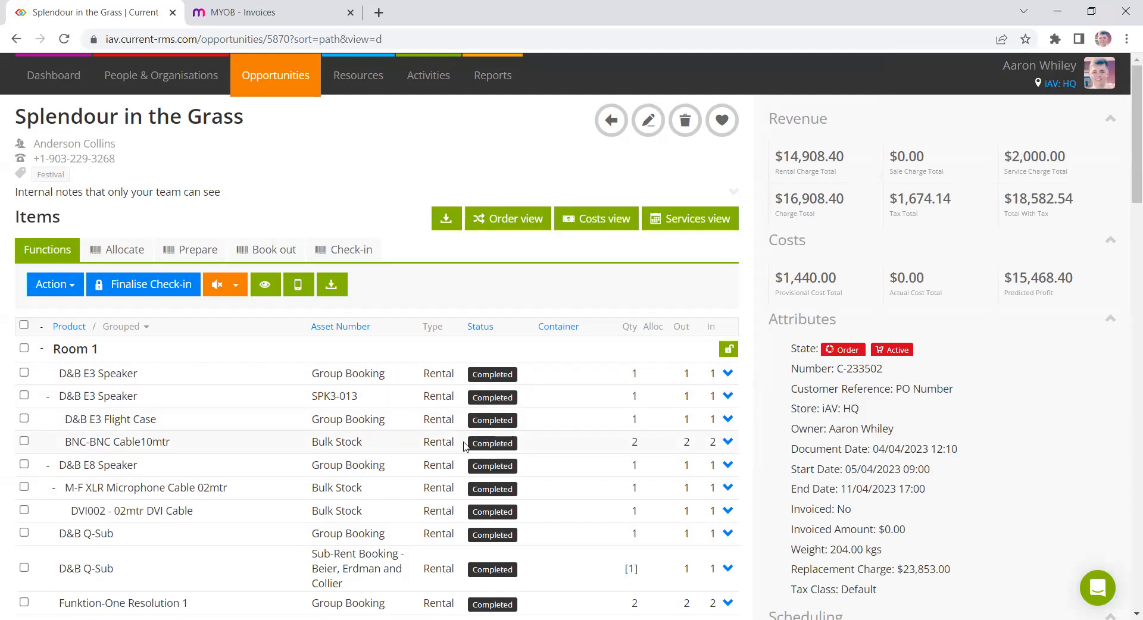
- Open the Resource Planner and filter it by the Lighting engineer service
{"action": "left_click", "coordinate": [381, 89]}
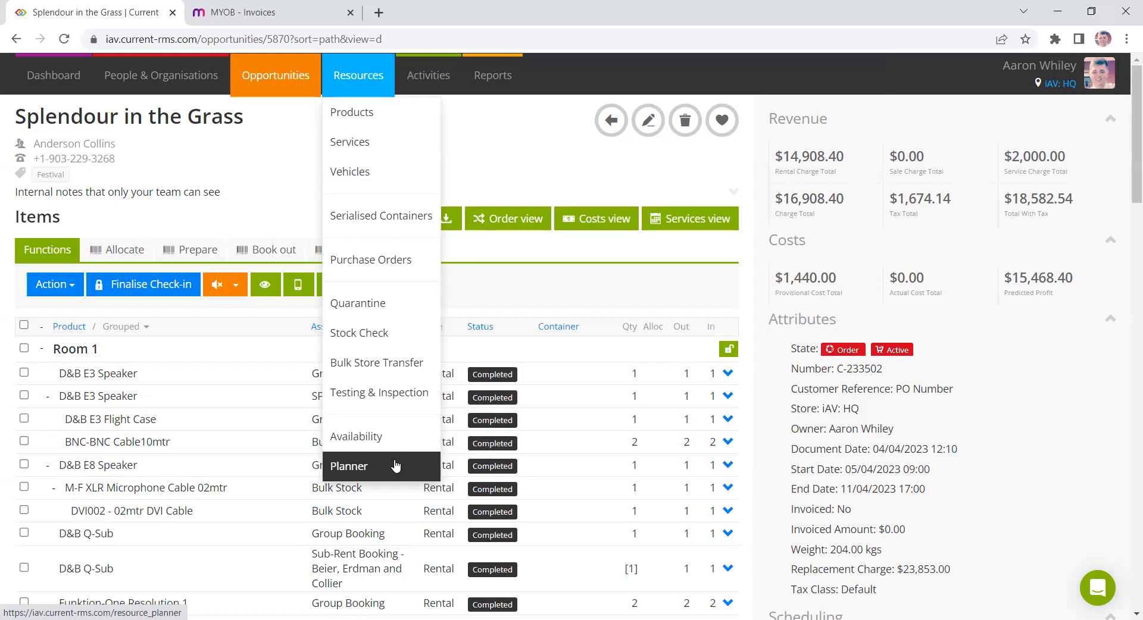
{"action": "left_click", "coordinate": [362, 475]}
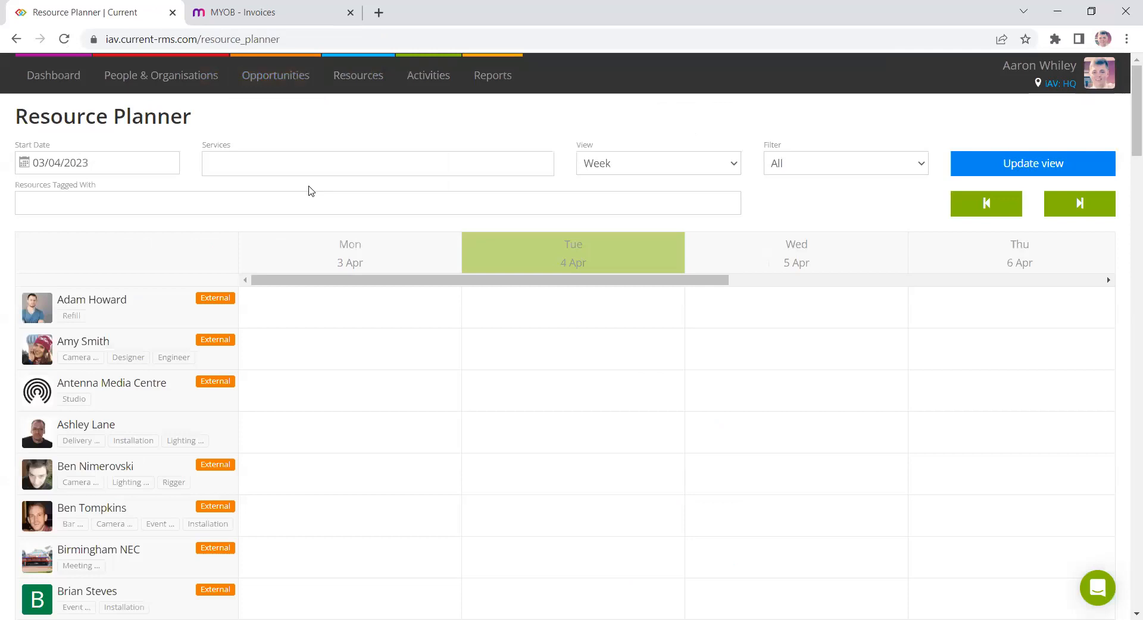
{"action": "left_click", "coordinate": [308, 168]}
{"action": "scroll", "coordinate": [308, 267], "scroll_direction": "down", "scroll_amount": 2}
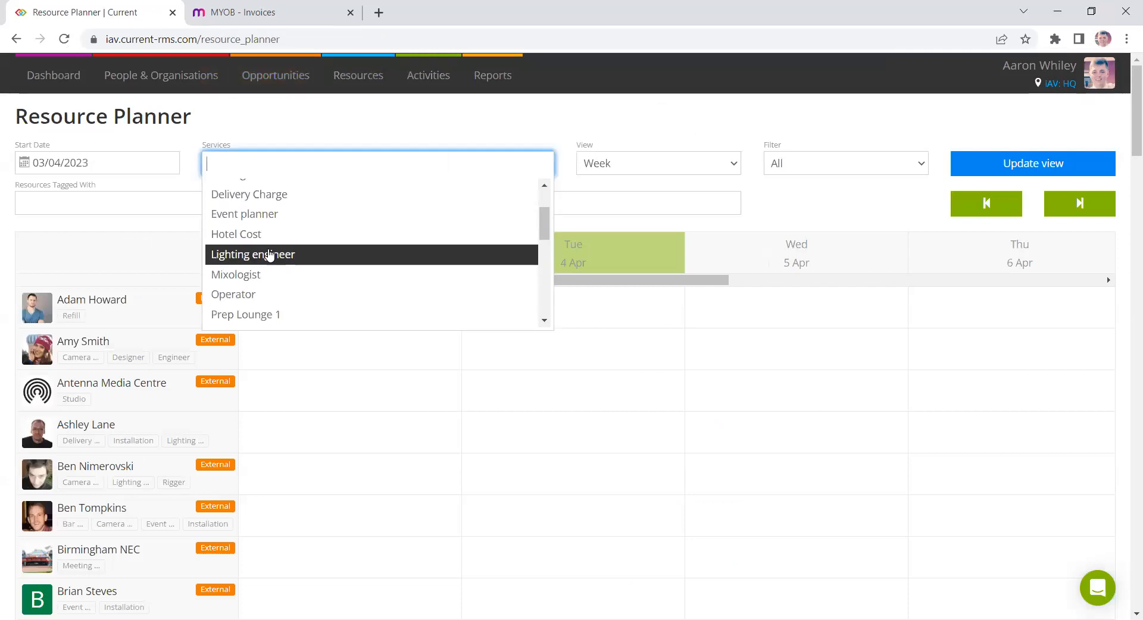
{"action": "left_click", "coordinate": [268, 256]}
{"action": "left_click", "coordinate": [977, 162]}
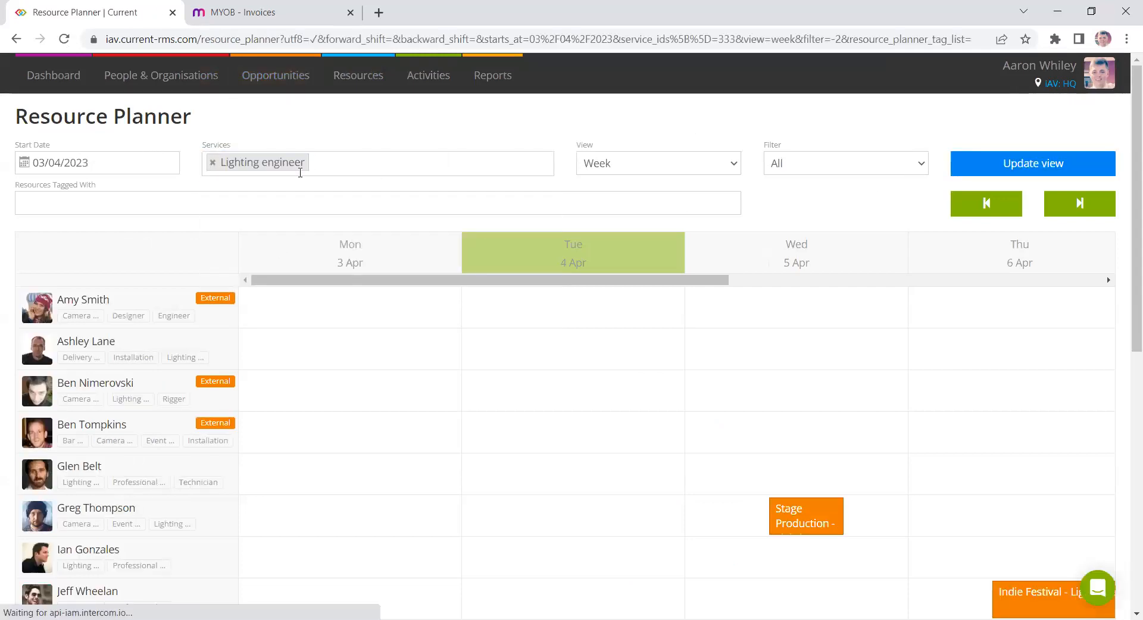
- Set the planner's start date to 05/04/2023
{"action": "left_click", "coordinate": [91, 164]}
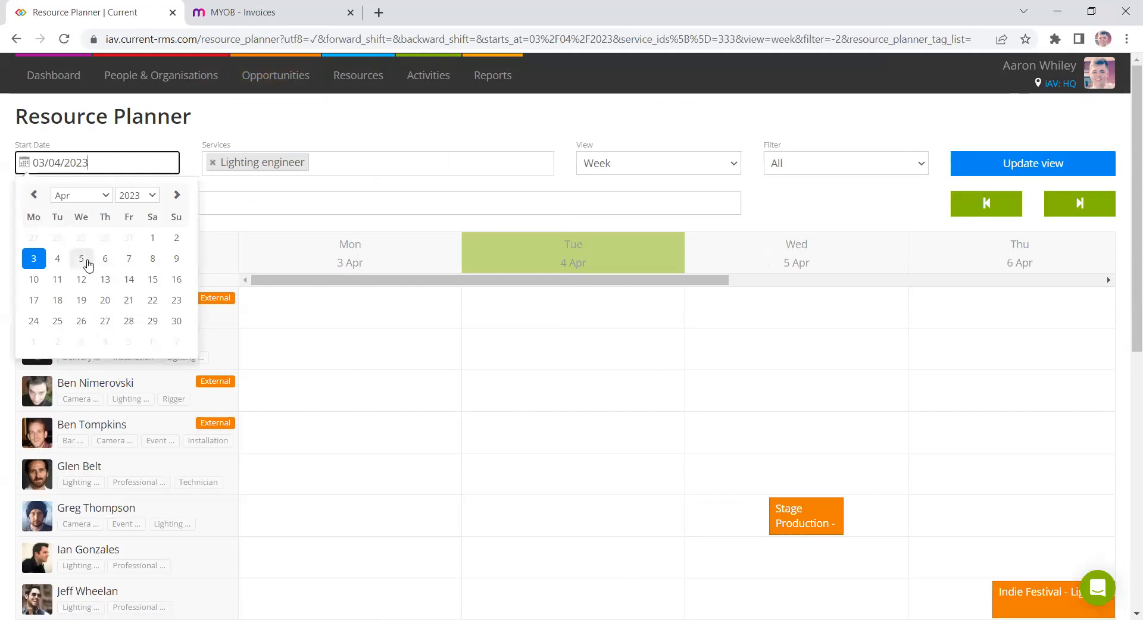
{"action": "left_click", "coordinate": [81, 259]}
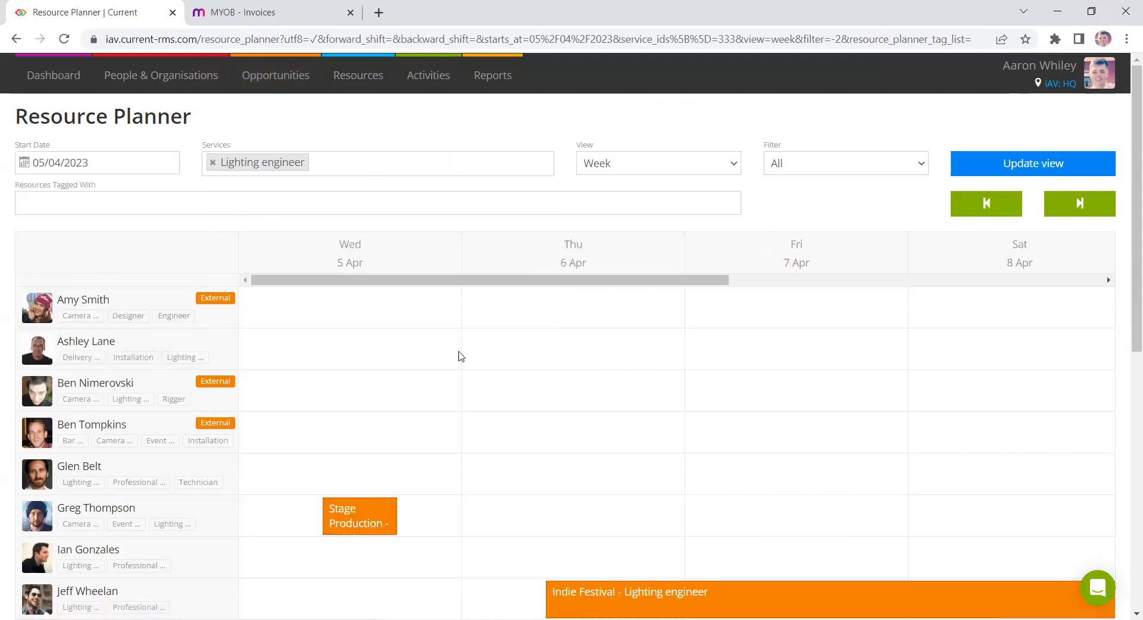
{"action": "scroll", "coordinate": [459, 354], "scroll_direction": "down", "scroll_amount": 3}
{"action": "scroll", "coordinate": [622, 304], "scroll_direction": "down", "scroll_amount": 1}
{"action": "scroll", "coordinate": [482, 319], "scroll_direction": "down", "scroll_amount": 2}
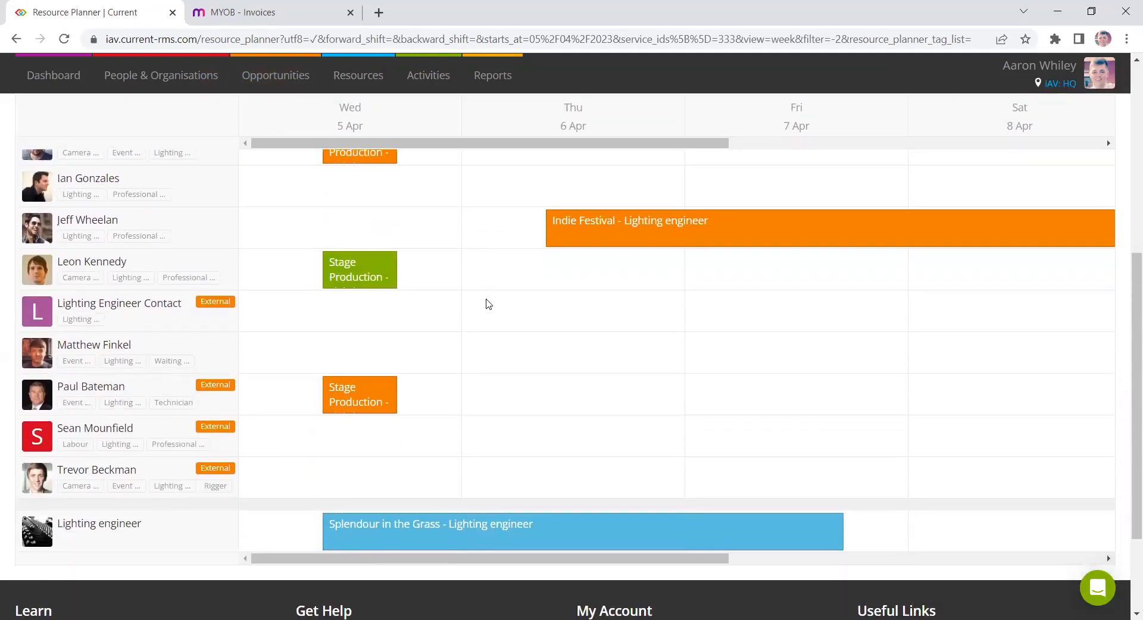
{"action": "scroll", "coordinate": [484, 310], "scroll_direction": "up", "scroll_amount": 1}
{"action": "scroll", "coordinate": [596, 381], "scroll_direction": "down", "scroll_amount": 2}
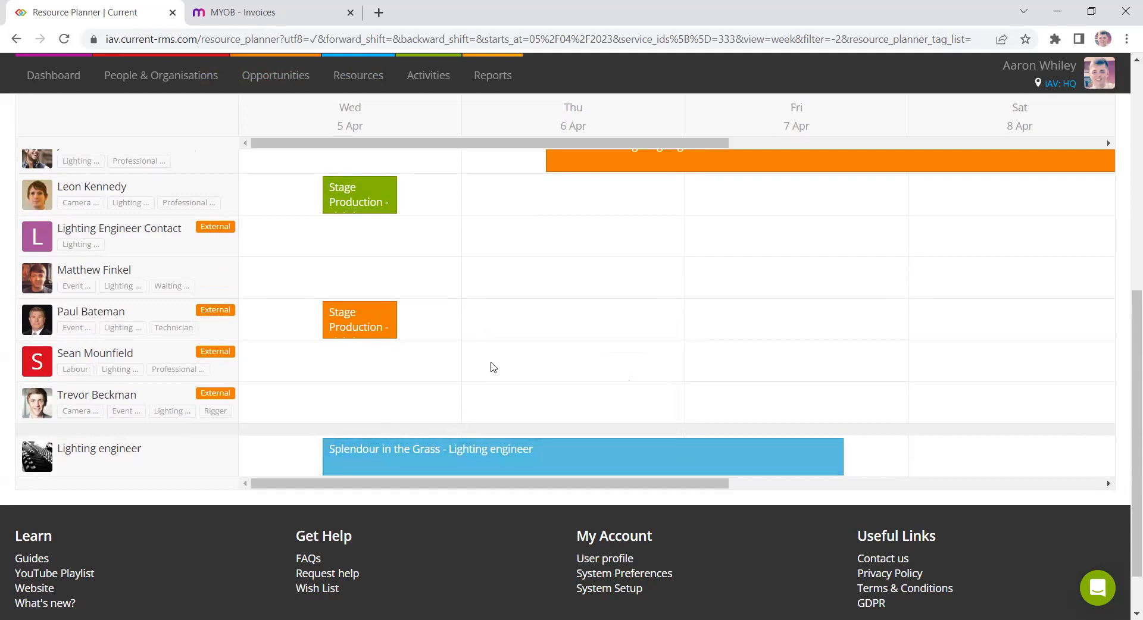
{"action": "mouse_move", "coordinate": [438, 452]}
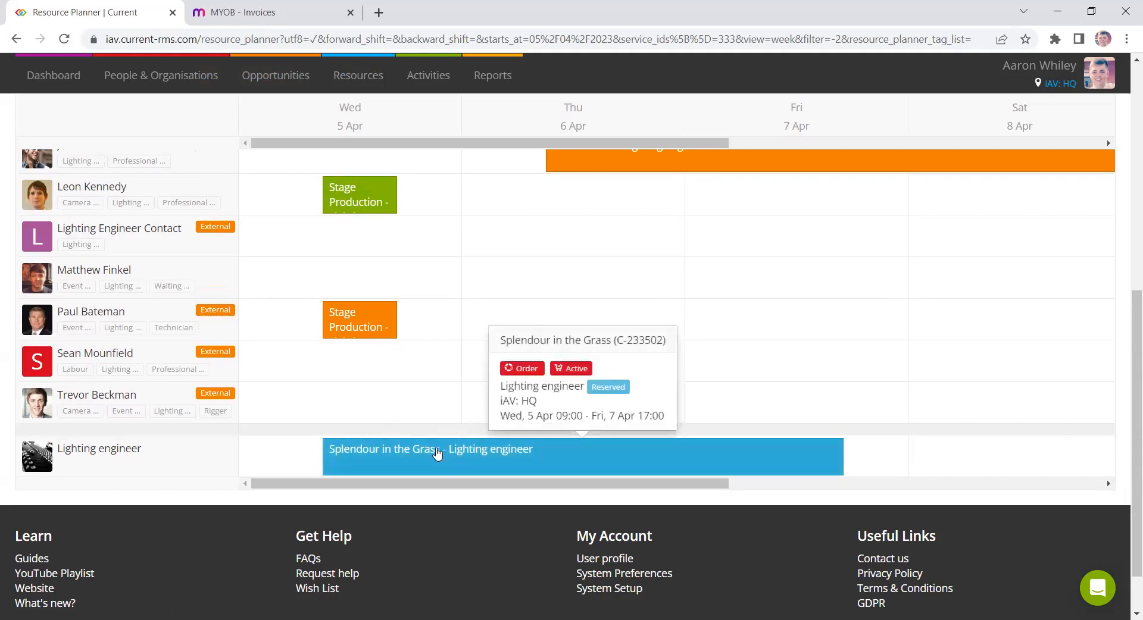
{"action": "left_click_drag", "start_coordinate": [439, 458], "coordinate": [474, 273]}
{"action": "mouse_move", "coordinate": [462, 401]}
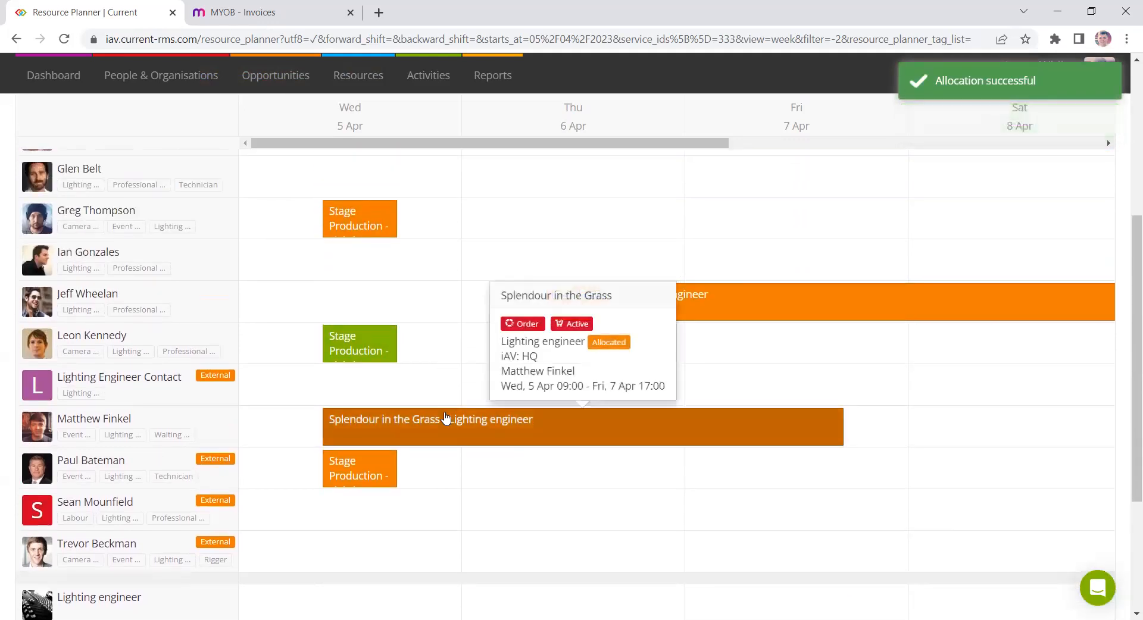
- Reallocate the Splendour in the Grass lighting engineer booking to another crew member in the planner
{"action": "left_click_drag", "start_coordinate": [446, 419], "coordinate": [416, 503]}
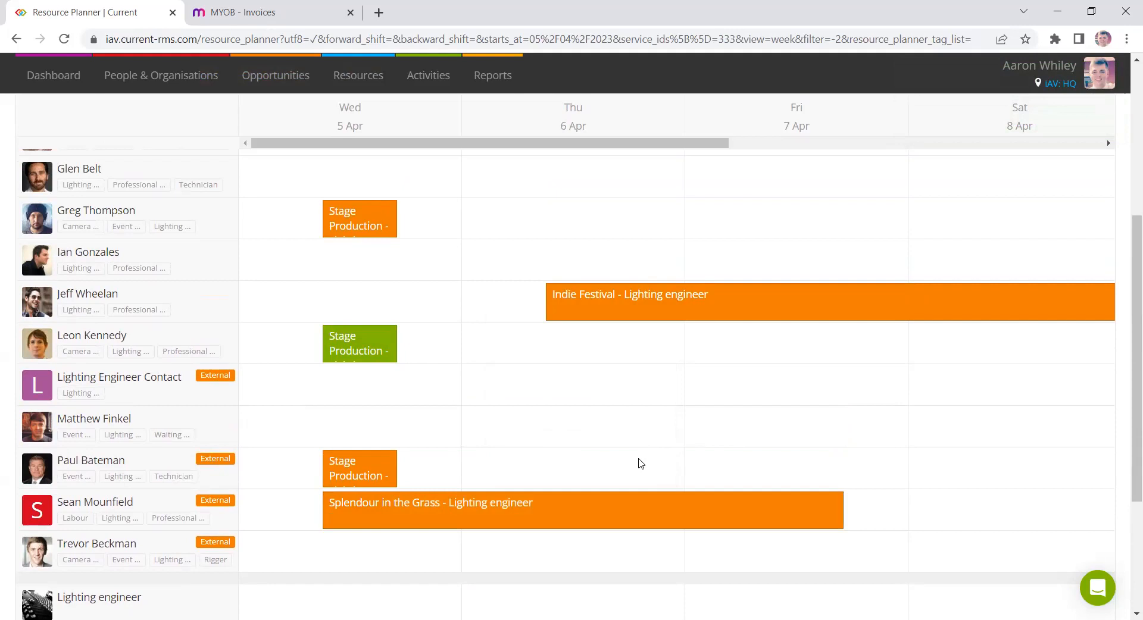
- Open the Splendour in the Grass opportunity from the recently viewed opportunities
{"action": "mouse_move", "coordinate": [384, 356]}
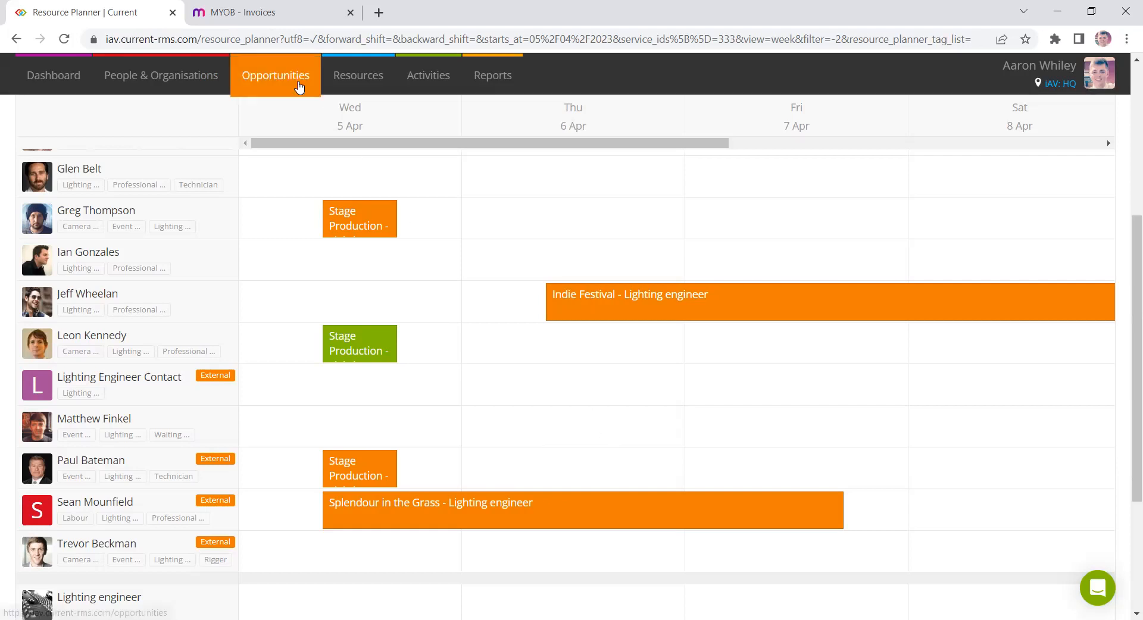
{"action": "mouse_move", "coordinate": [311, 88]}
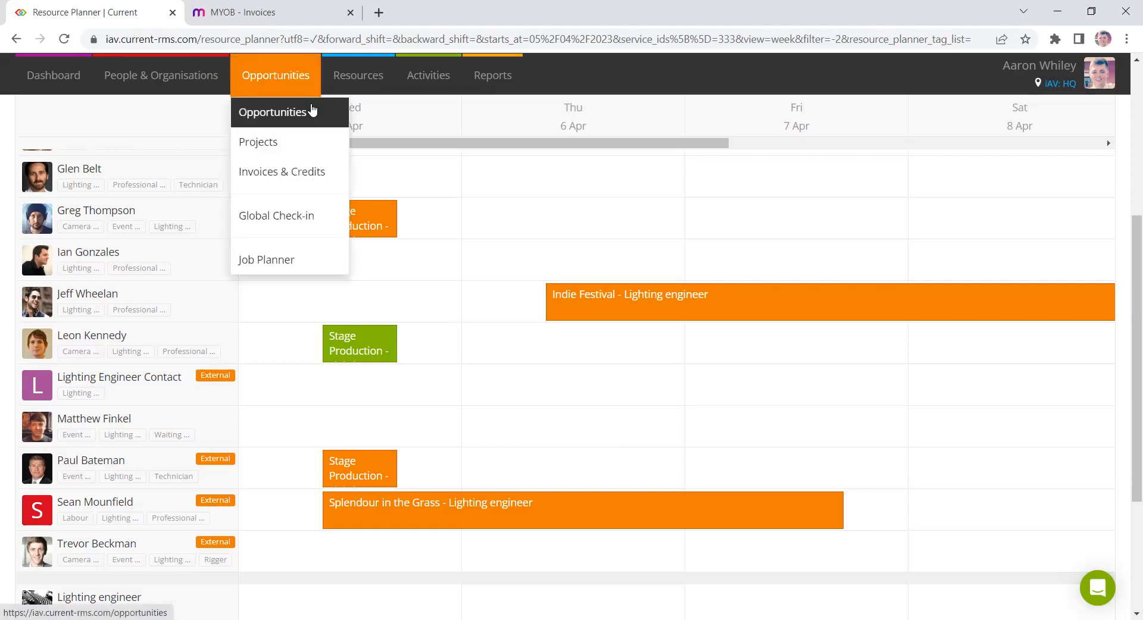
{"action": "left_click", "coordinate": [312, 111]}
{"action": "left_click", "coordinate": [1054, 202]}
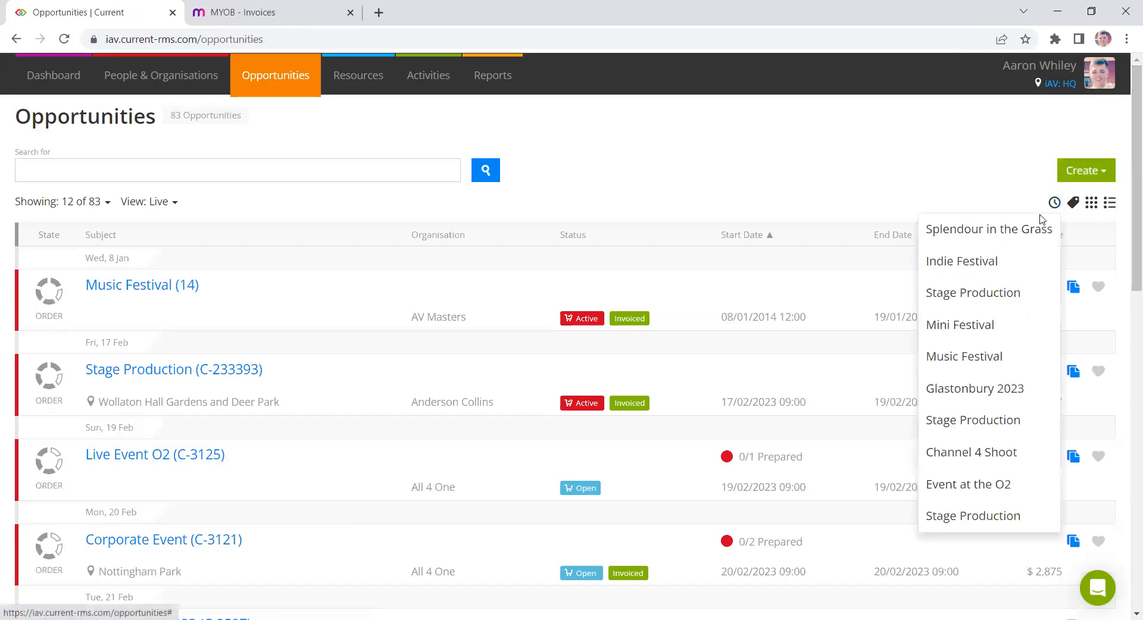
{"action": "left_click", "coordinate": [1037, 226]}
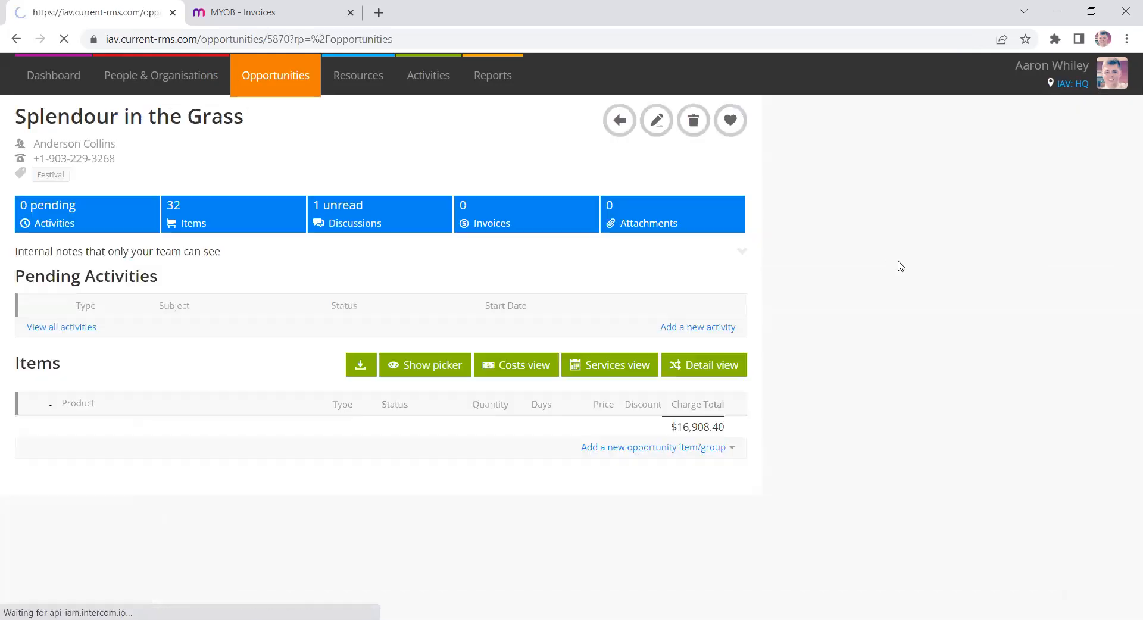
- Review the opportunity's items and attributes, then start invoicing the opportunity
{"action": "scroll", "coordinate": [900, 268], "scroll_direction": "down", "scroll_amount": 1}
{"action": "scroll", "coordinate": [900, 268], "scroll_direction": "down", "scroll_amount": 2}
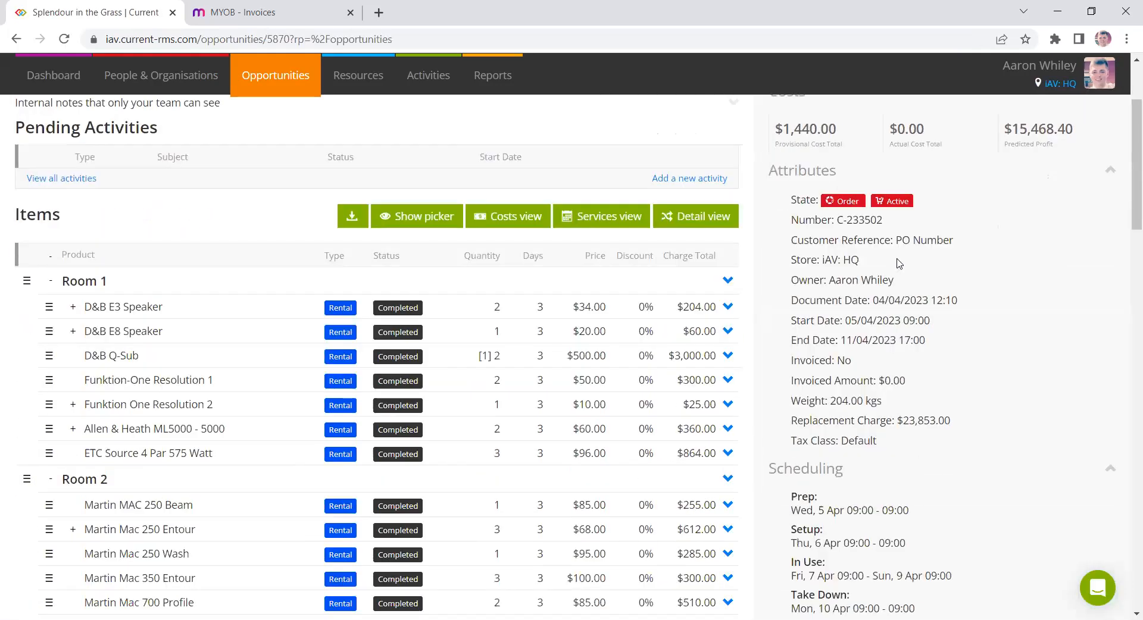
{"action": "scroll", "coordinate": [899, 264], "scroll_direction": "down", "scroll_amount": 3}
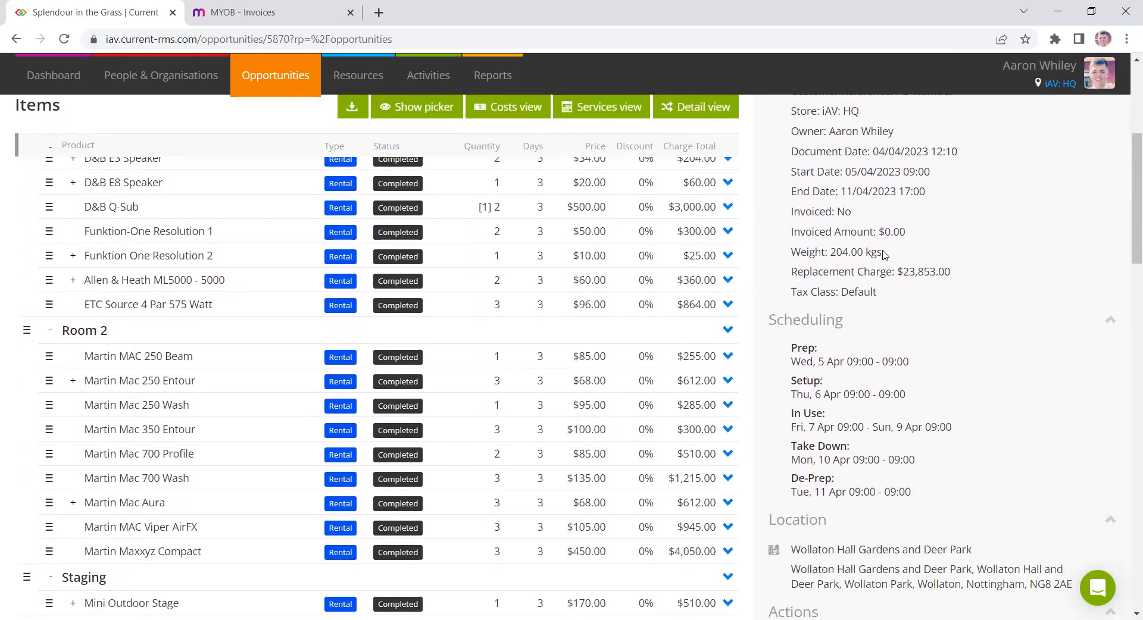
{"action": "scroll", "coordinate": [887, 253], "scroll_direction": "up", "scroll_amount": 4}
{"action": "scroll", "coordinate": [899, 245], "scroll_direction": "up", "scroll_amount": 2}
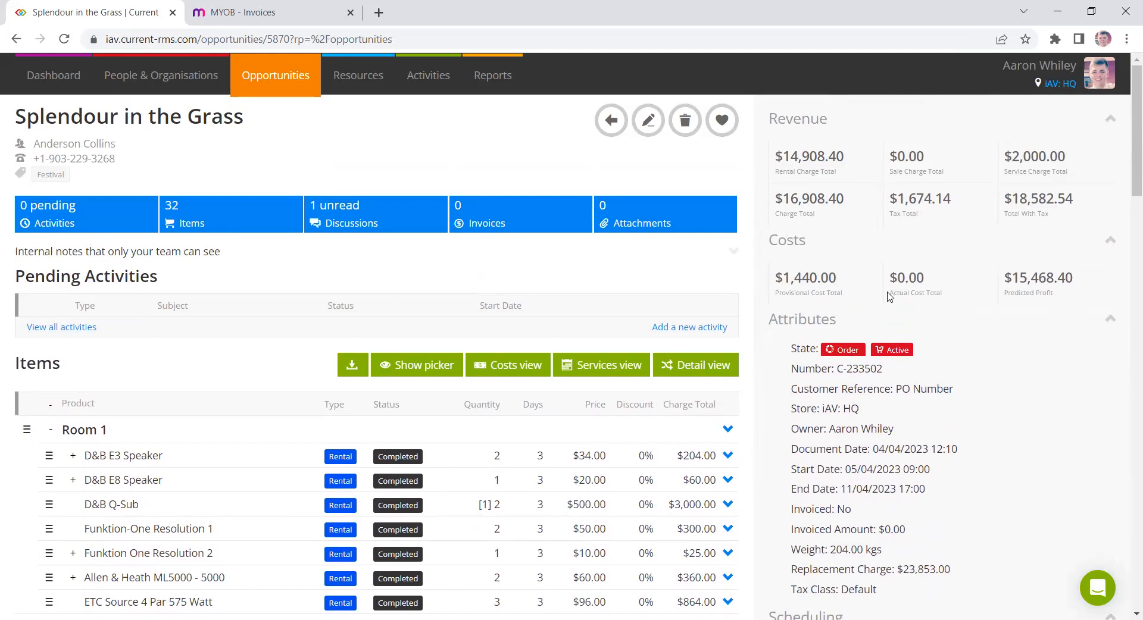
{"action": "scroll", "coordinate": [941, 321], "scroll_direction": "down", "scroll_amount": 2}
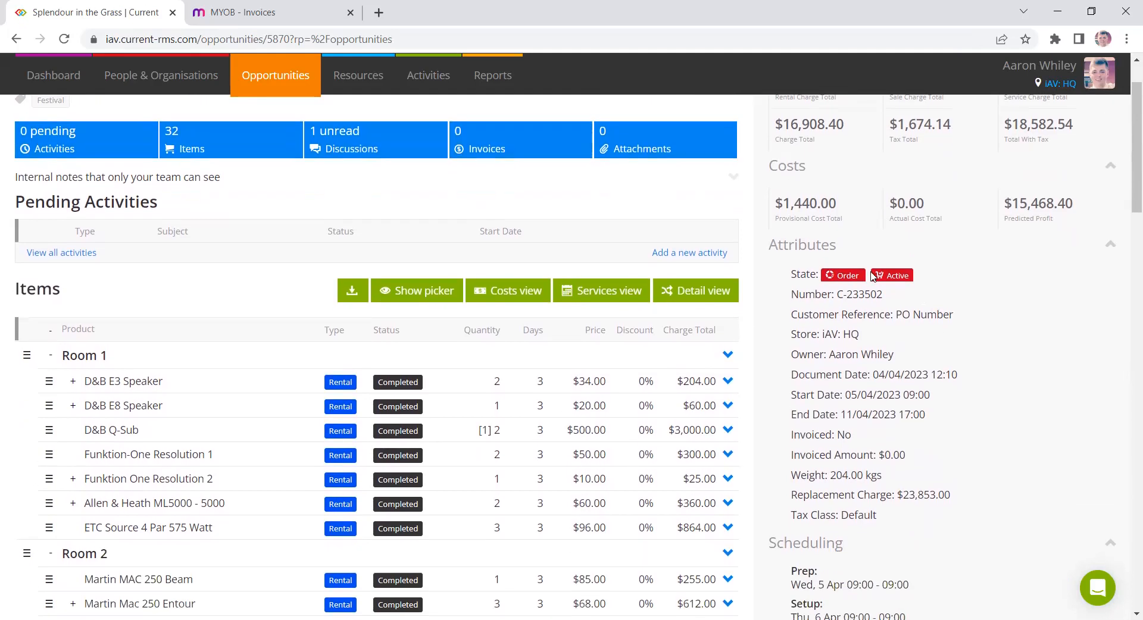
{"action": "scroll", "coordinate": [939, 324], "scroll_direction": "down", "scroll_amount": 10}
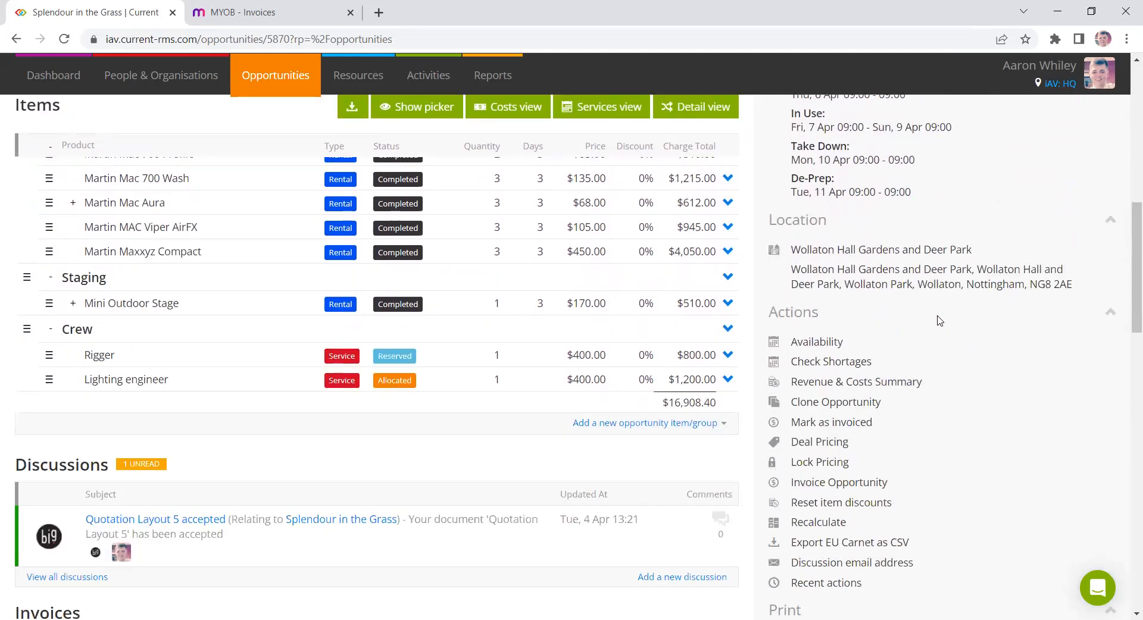
{"action": "left_click_drag", "start_coordinate": [915, 335], "coordinate": [791, 337]}
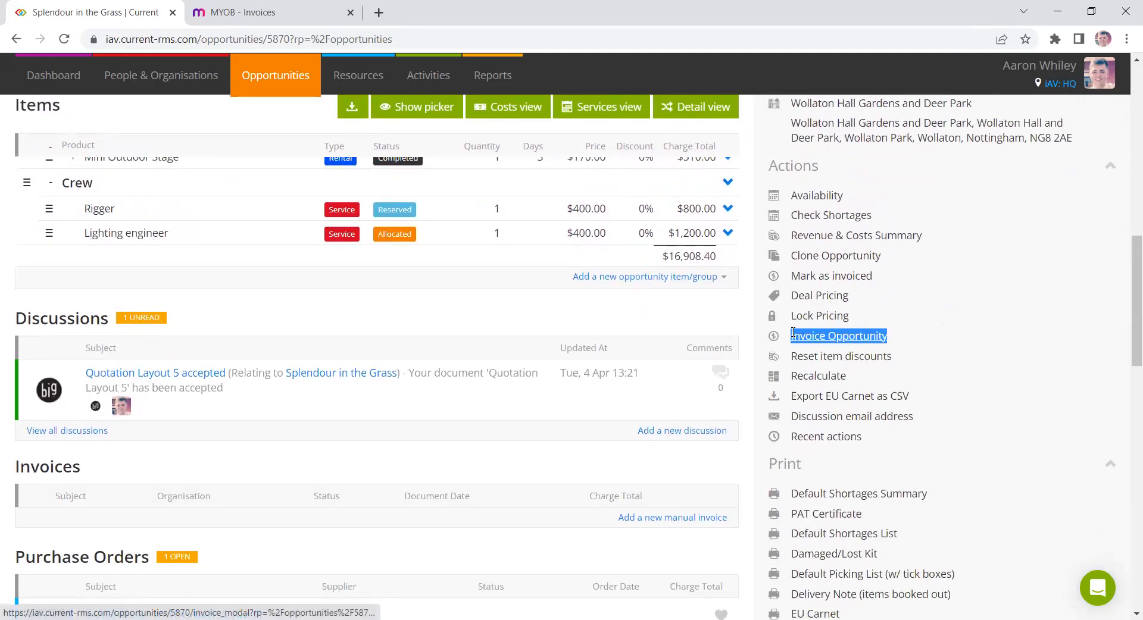
{"action": "left_click", "coordinate": [832, 337]}
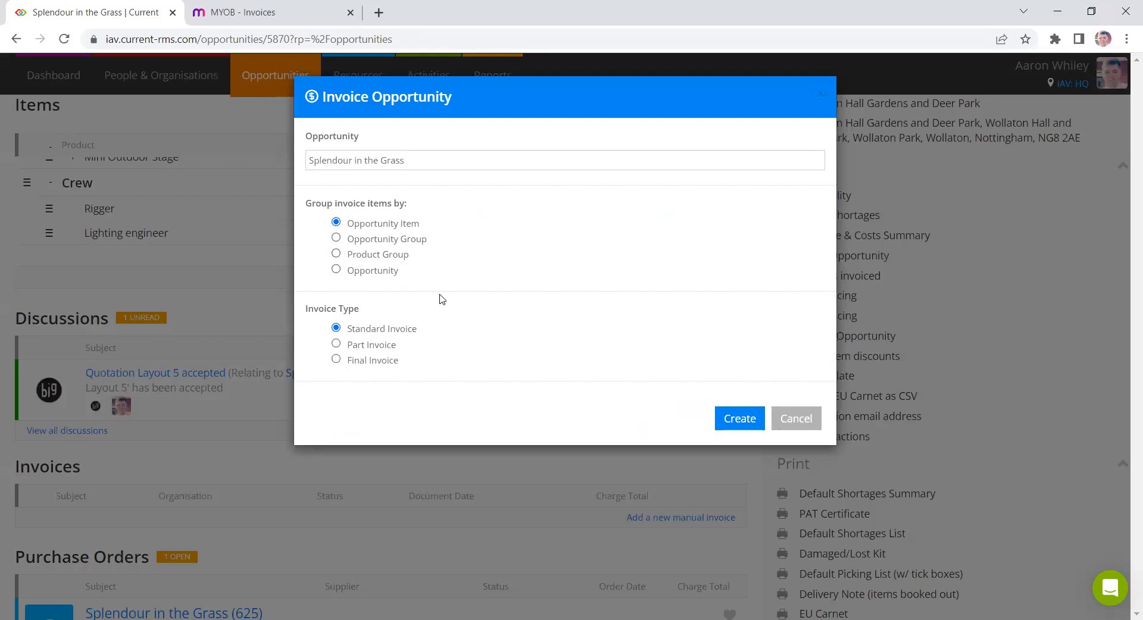
{"action": "left_click_drag", "start_coordinate": [433, 224], "coordinate": [349, 223]}
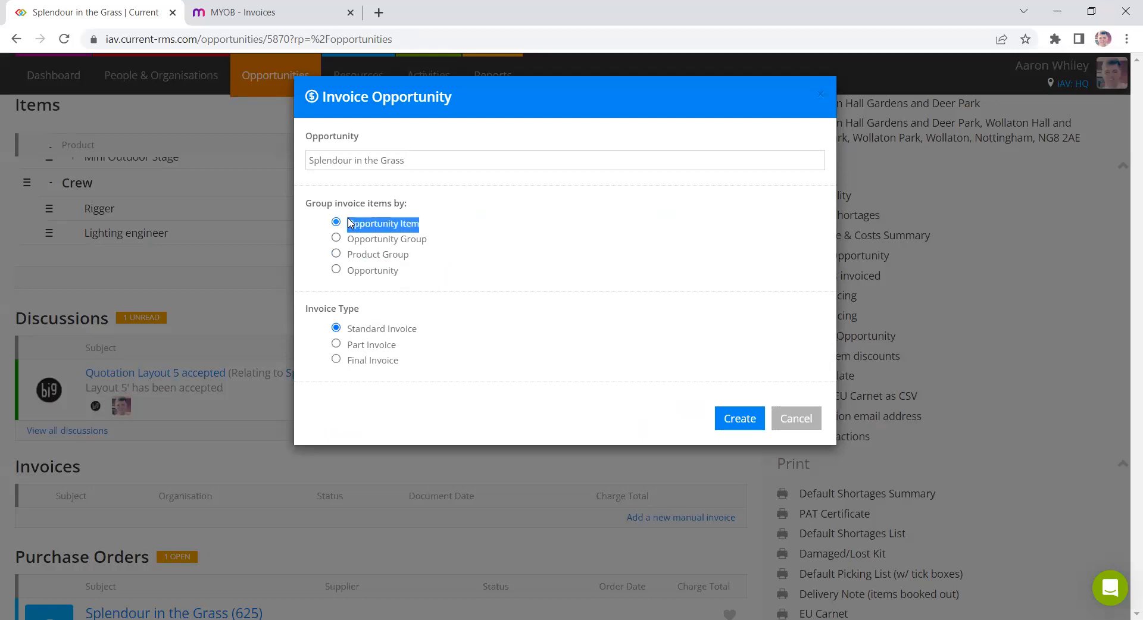
{"action": "left_click", "coordinate": [373, 239]}
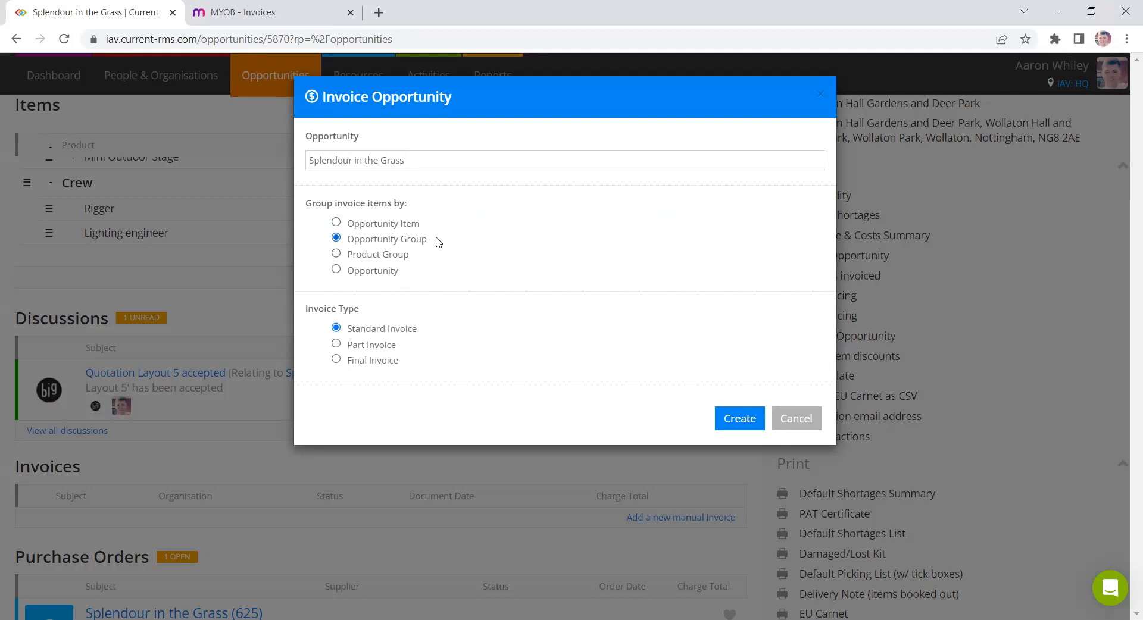
{"action": "left_click_drag", "start_coordinate": [440, 241], "coordinate": [347, 244]}
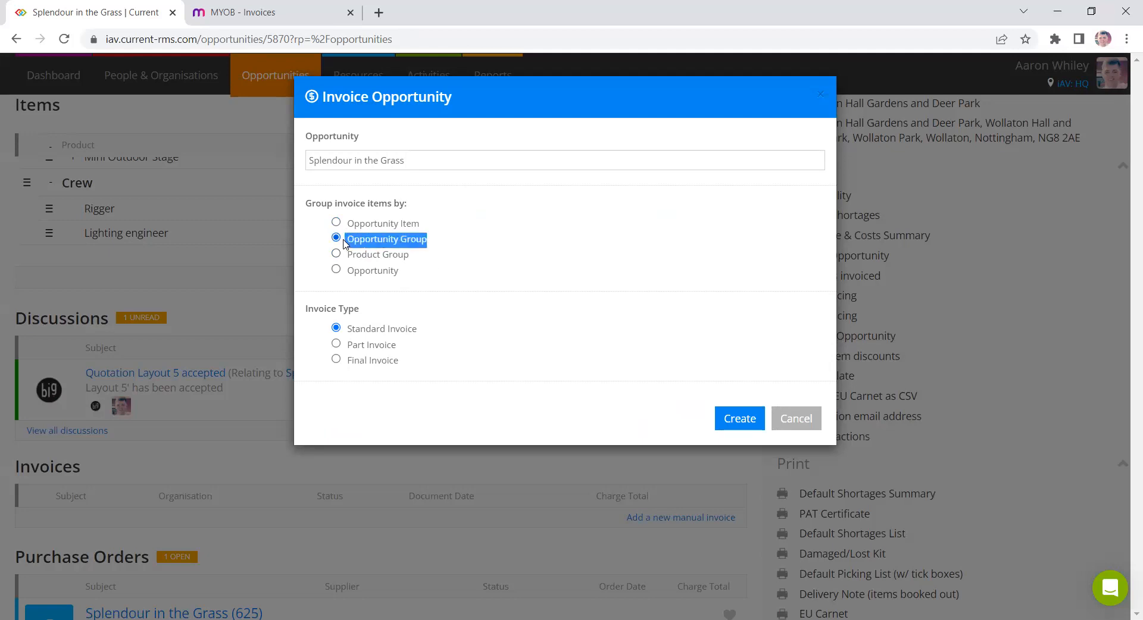
{"action": "left_click", "coordinate": [415, 229]}
{"action": "left_click", "coordinate": [389, 273]}
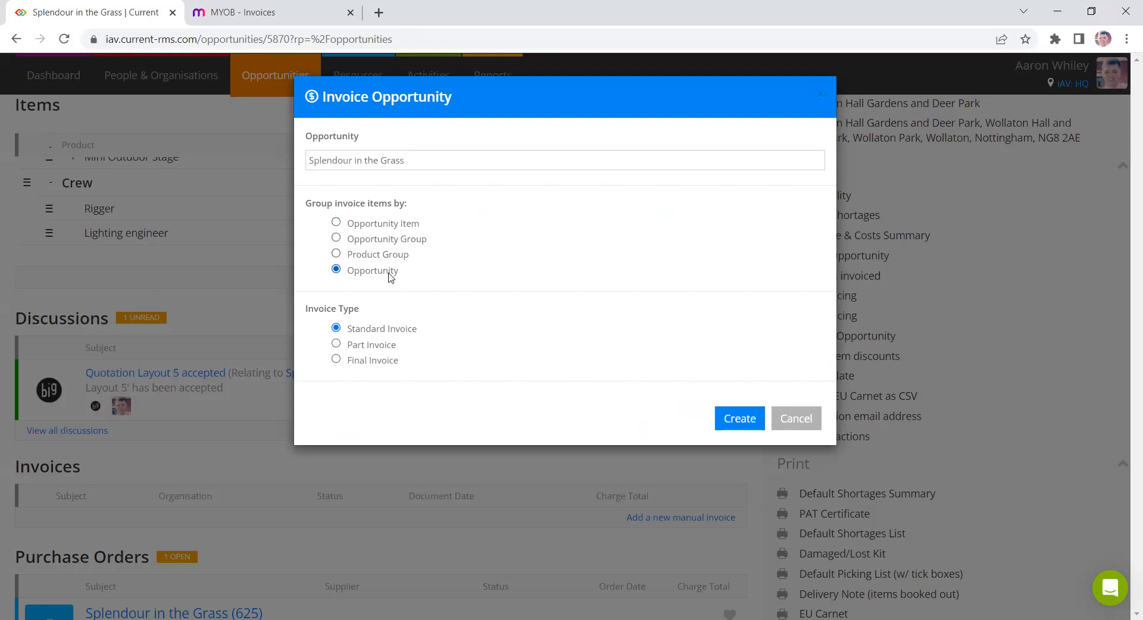
{"action": "left_click", "coordinate": [401, 223]}
- Try a part invoice at 25 percent and an invoice amount of 5000
{"action": "left_click_drag", "start_coordinate": [419, 335], "coordinate": [348, 334]}
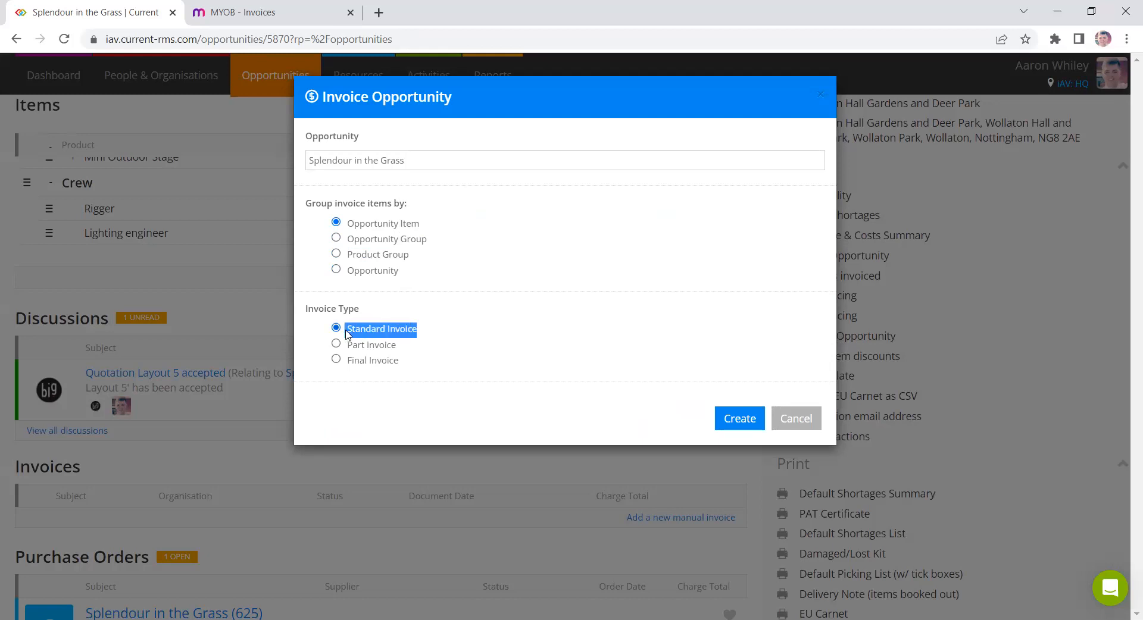
{"action": "left_click", "coordinate": [374, 350]}
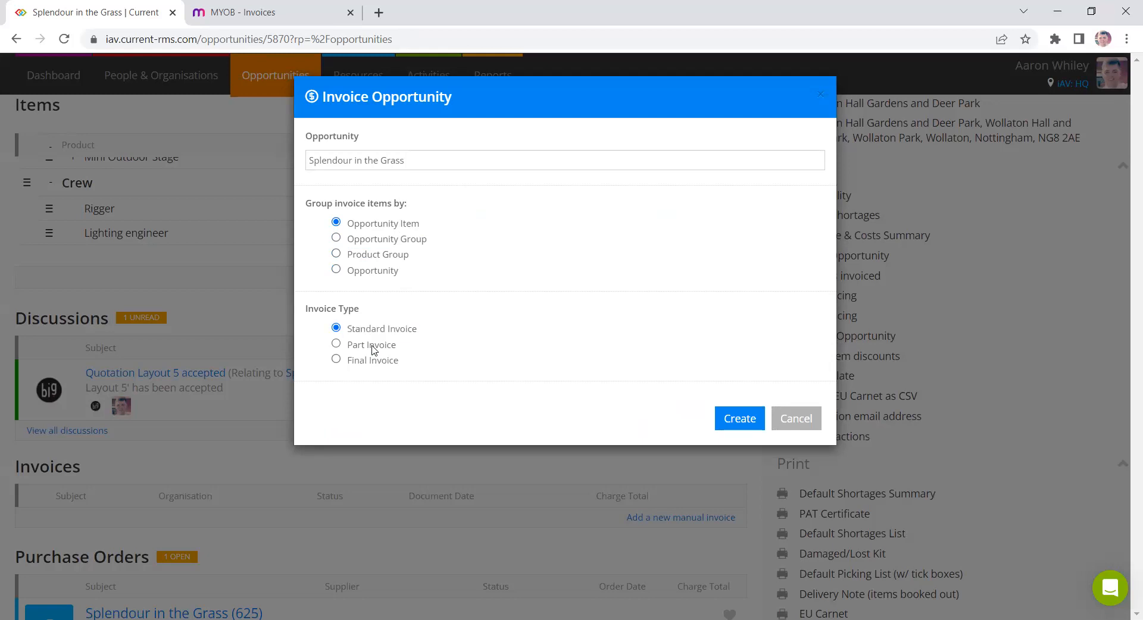
{"action": "left_click", "coordinate": [639, 388]}
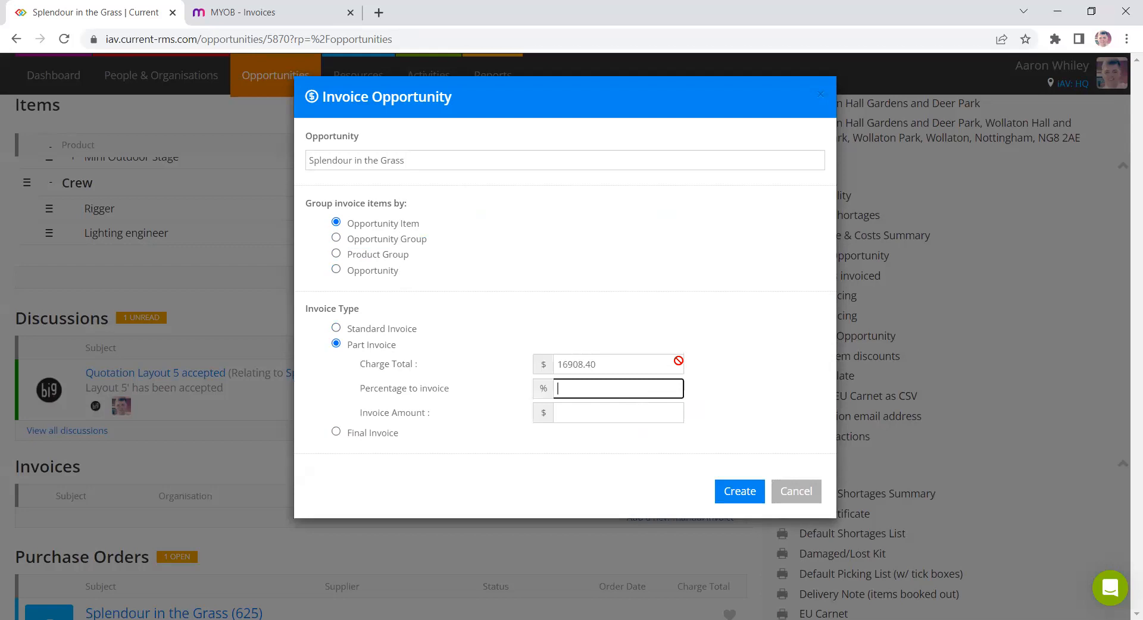
{"action": "type", "text": "25"}
{"action": "left_click", "coordinate": [747, 387]}
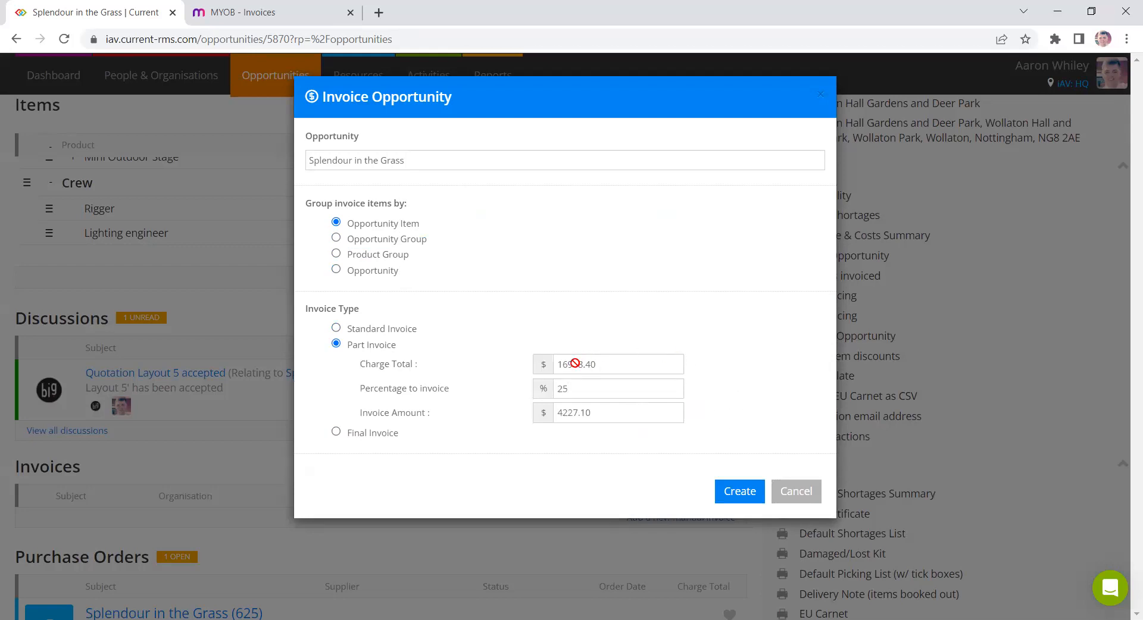
{"action": "left_click_drag", "start_coordinate": [574, 388], "coordinate": [557, 399]}
{"action": "left_click", "coordinate": [607, 413]}
{"action": "double_click", "coordinate": [608, 412]}
{"action": "type", "text": "5000"}
{"action": "left_click_drag", "start_coordinate": [653, 412], "coordinate": [544, 413]}
{"action": "key", "text": "BackSpace"}
- Create a standard invoice for the opportunity grouped by opportunity item
{"action": "left_click", "coordinate": [381, 433]}
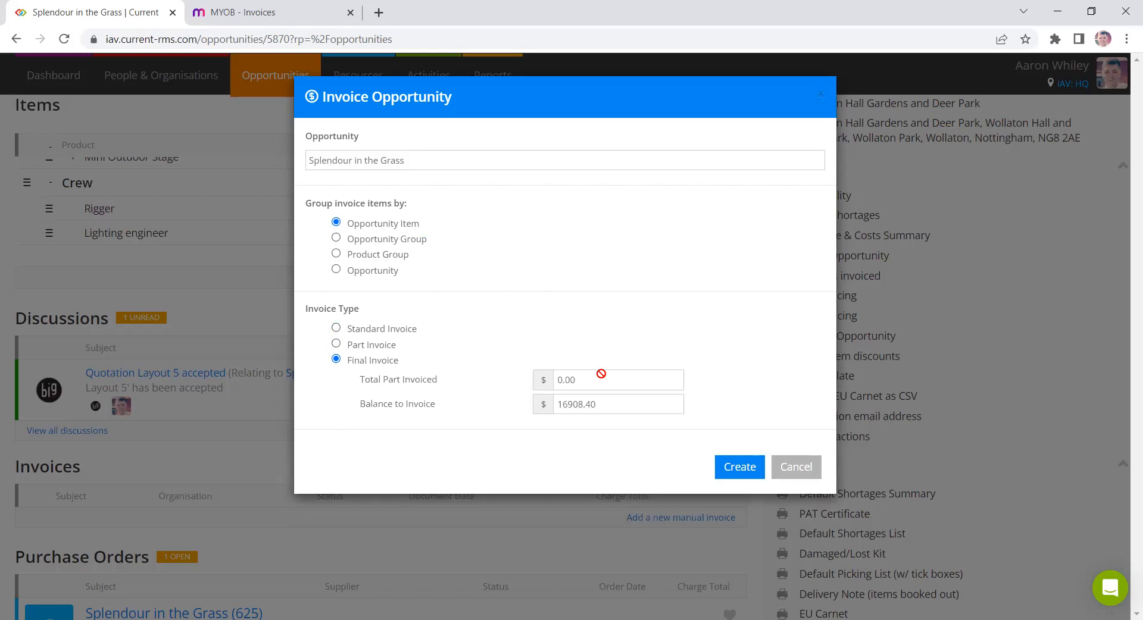
{"action": "left_click", "coordinate": [390, 332]}
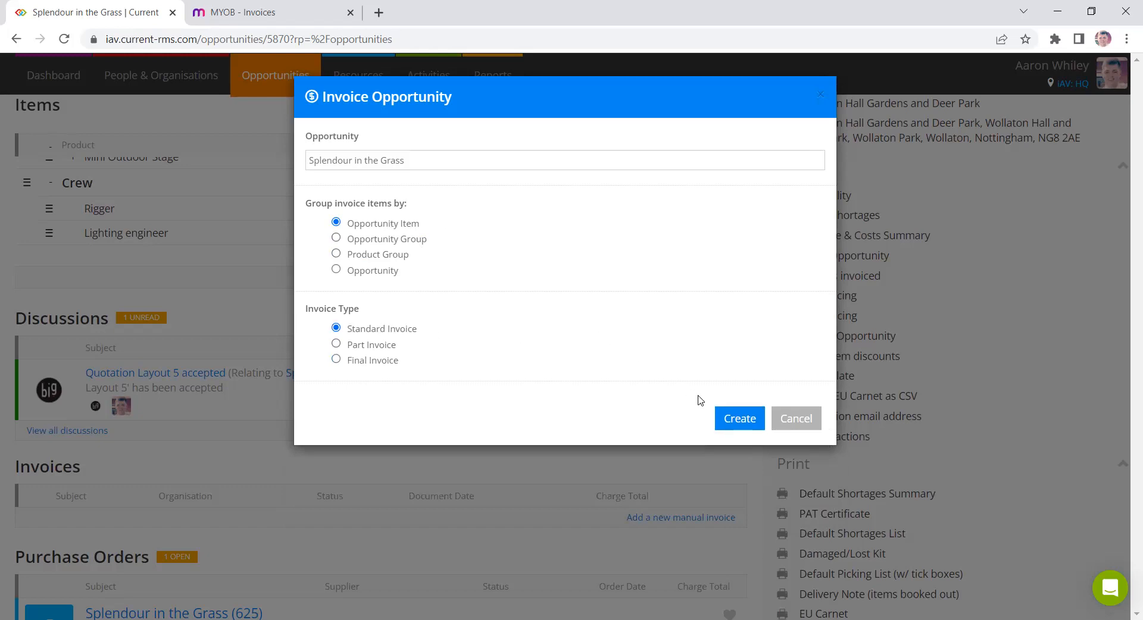
{"action": "left_click", "coordinate": [731, 417]}
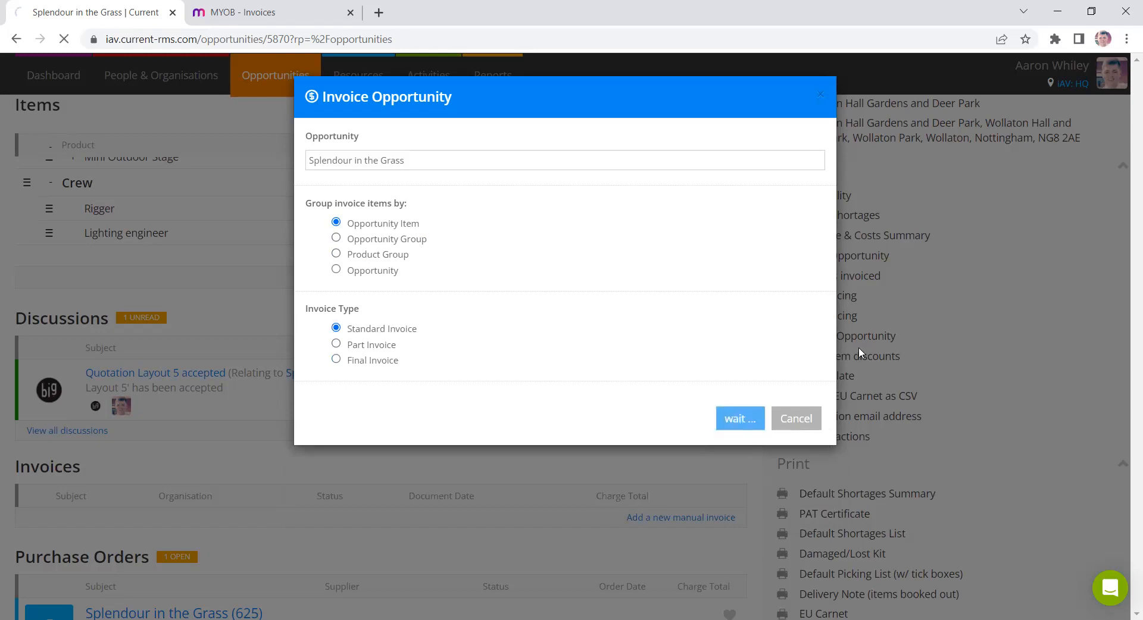
- Review the new invoice's items, crew lines and attributes
{"action": "scroll", "coordinate": [656, 248], "scroll_direction": "down", "scroll_amount": 2}
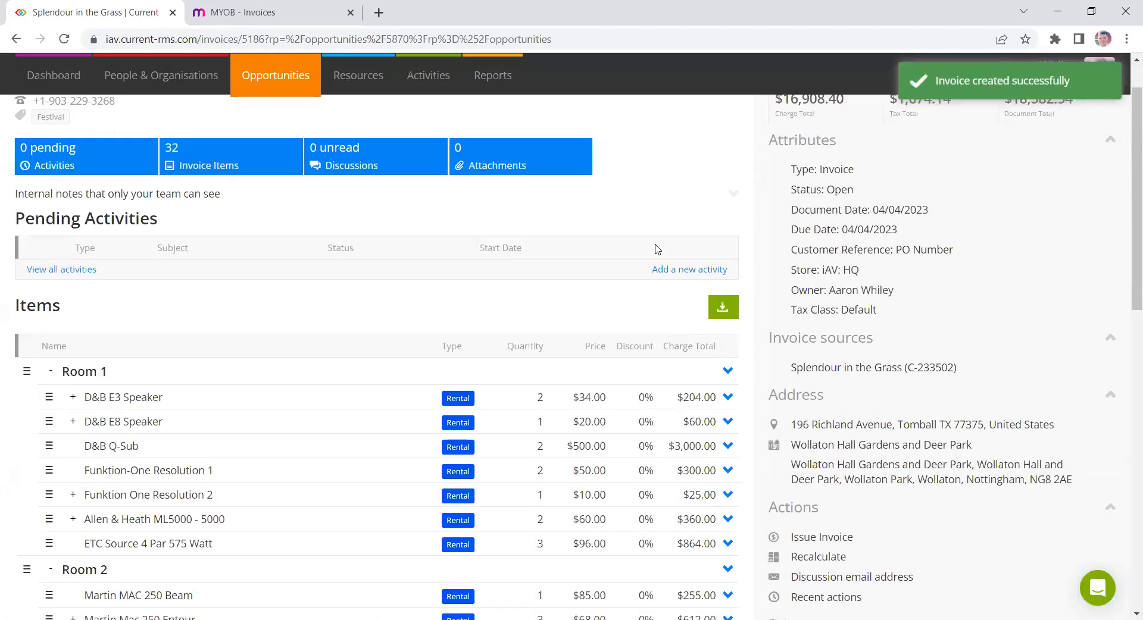
{"action": "scroll", "coordinate": [656, 248], "scroll_direction": "down", "scroll_amount": 3}
{"action": "scroll", "coordinate": [657, 247], "scroll_direction": "up", "scroll_amount": 3}
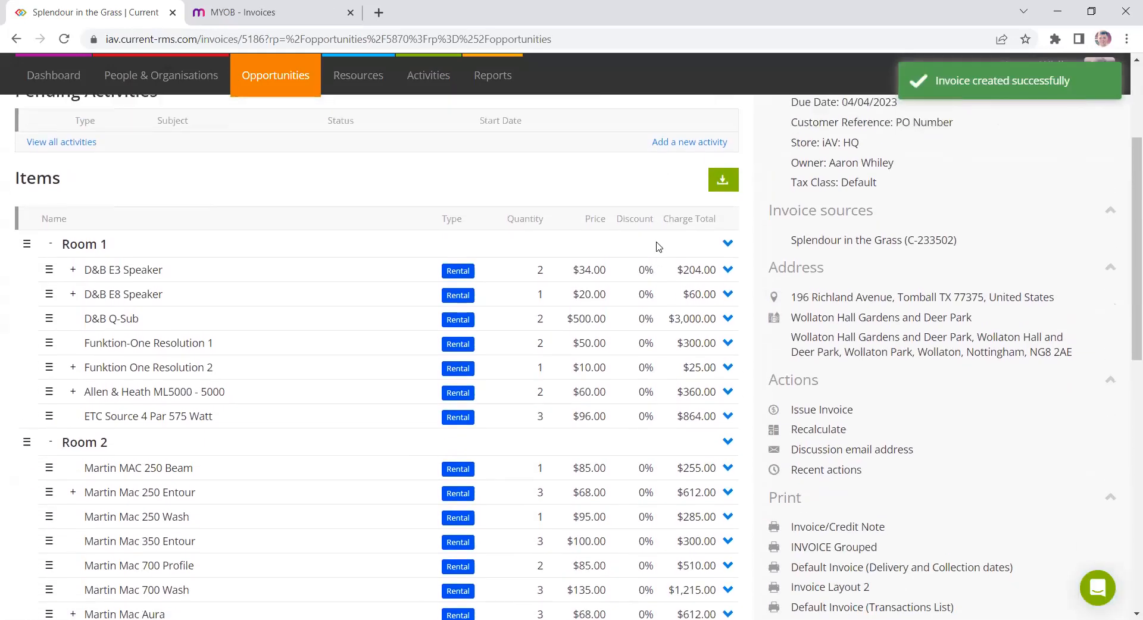
{"action": "scroll", "coordinate": [657, 247], "scroll_direction": "up", "scroll_amount": 2}
{"action": "scroll", "coordinate": [655, 255], "scroll_direction": "down", "scroll_amount": 2}
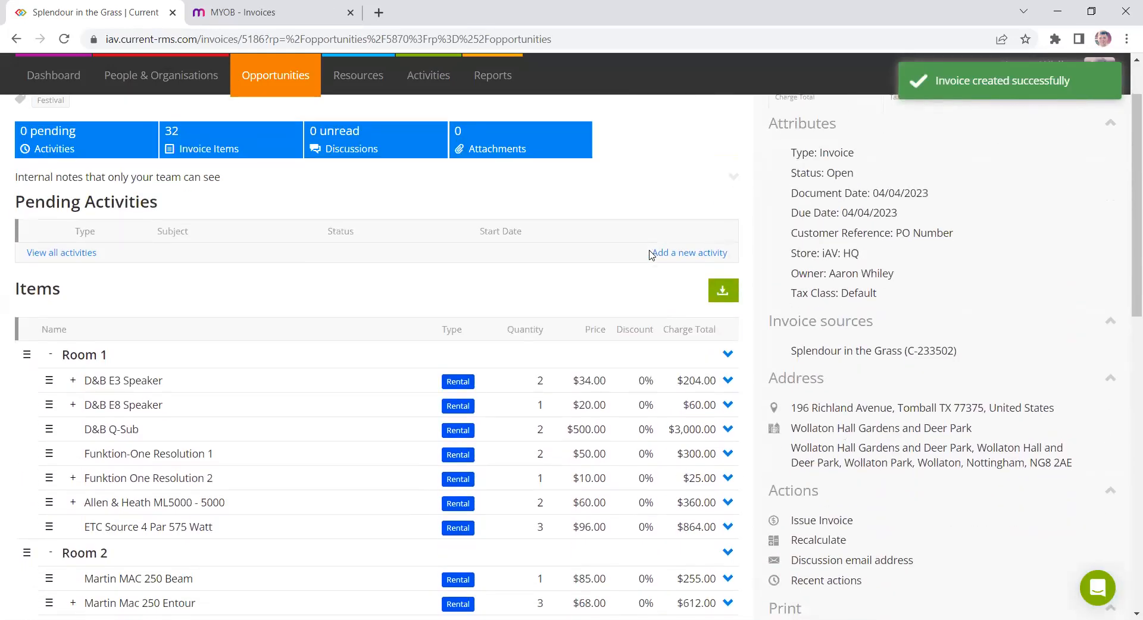
{"action": "scroll", "coordinate": [606, 250], "scroll_direction": "down", "scroll_amount": 5}
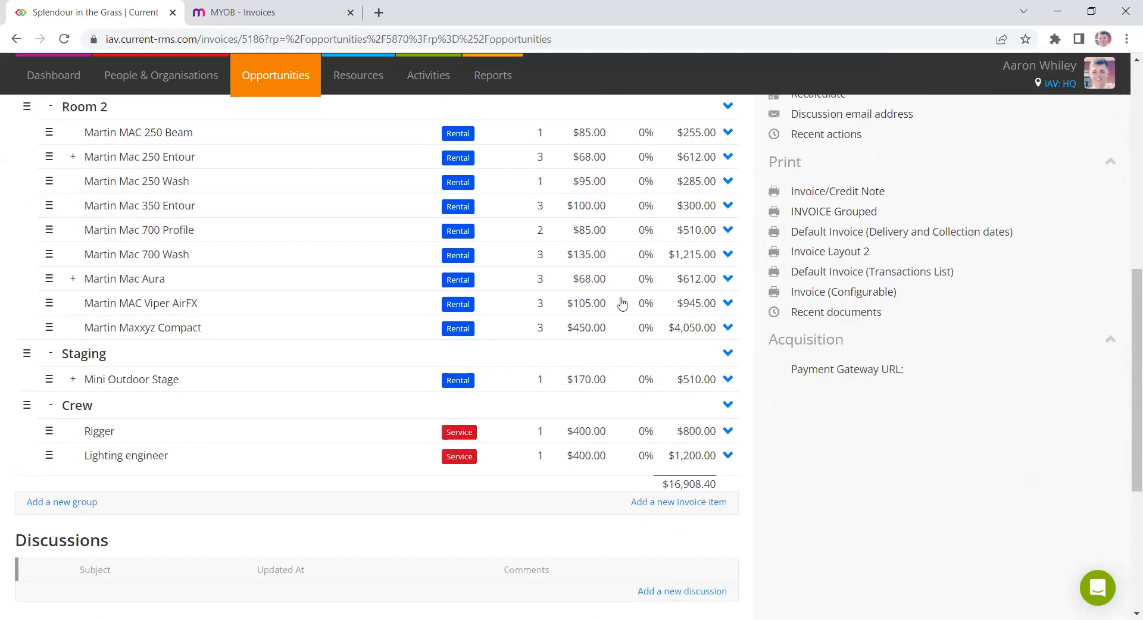
{"action": "scroll", "coordinate": [717, 383], "scroll_direction": "up", "scroll_amount": 5}
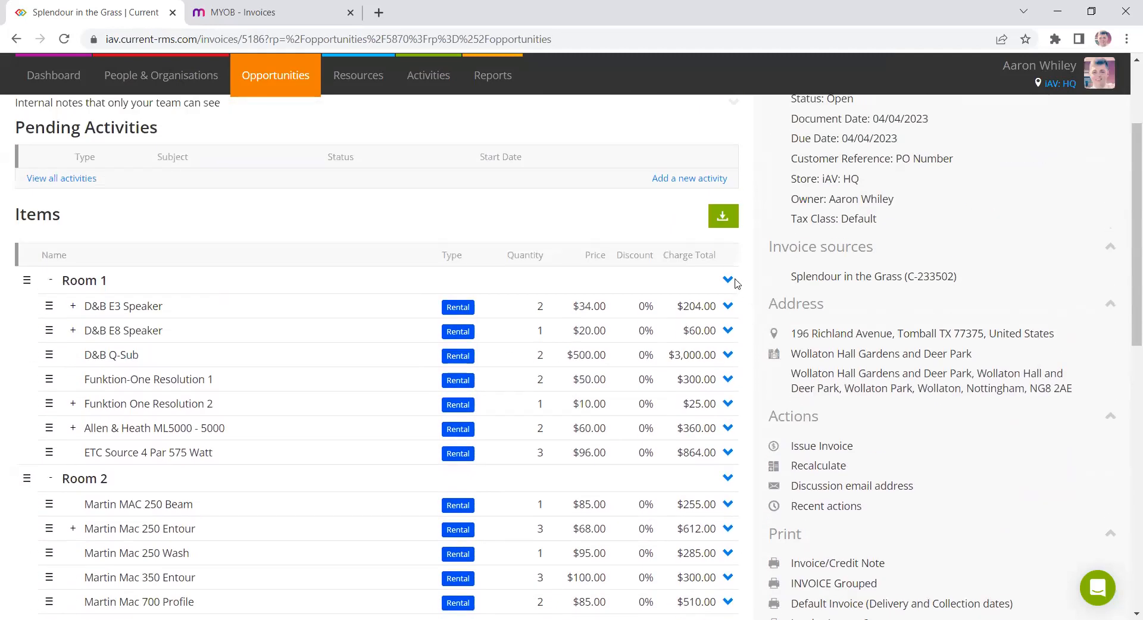
{"action": "left_click", "coordinate": [728, 306]}
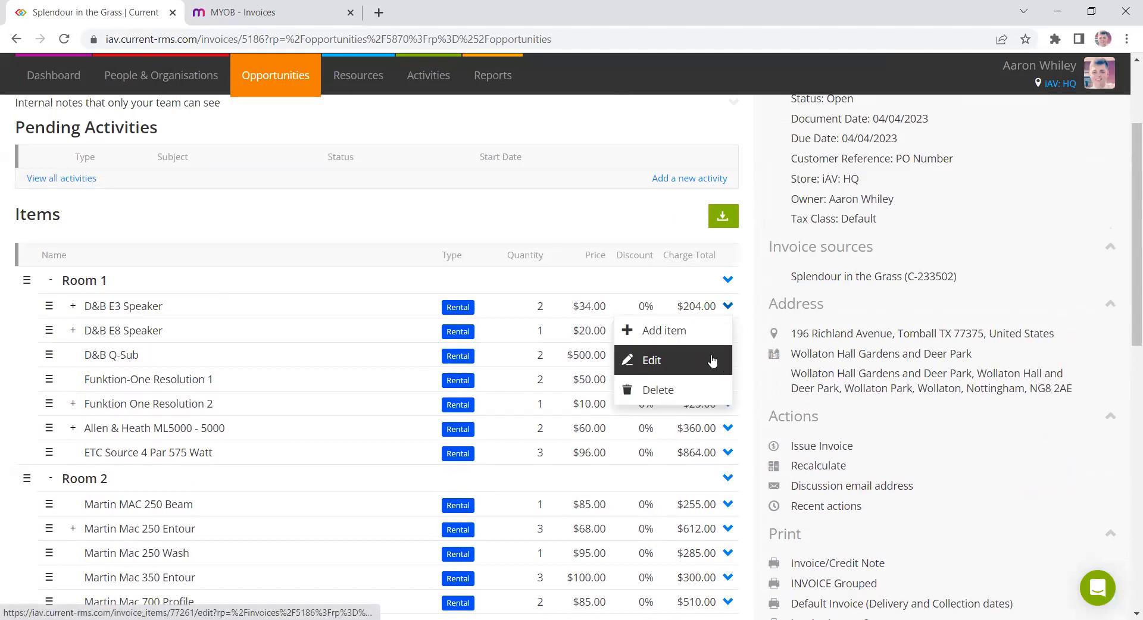
{"action": "scroll", "coordinate": [691, 132], "scroll_direction": "up", "scroll_amount": 3}
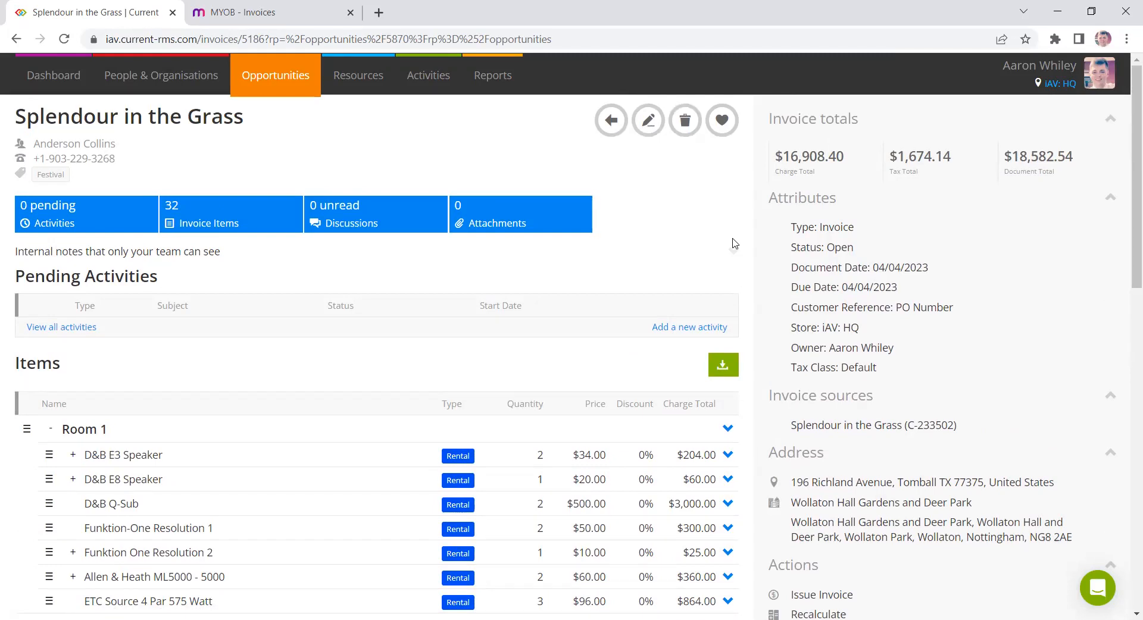
{"action": "scroll", "coordinate": [962, 247], "scroll_direction": "down", "scroll_amount": 1}
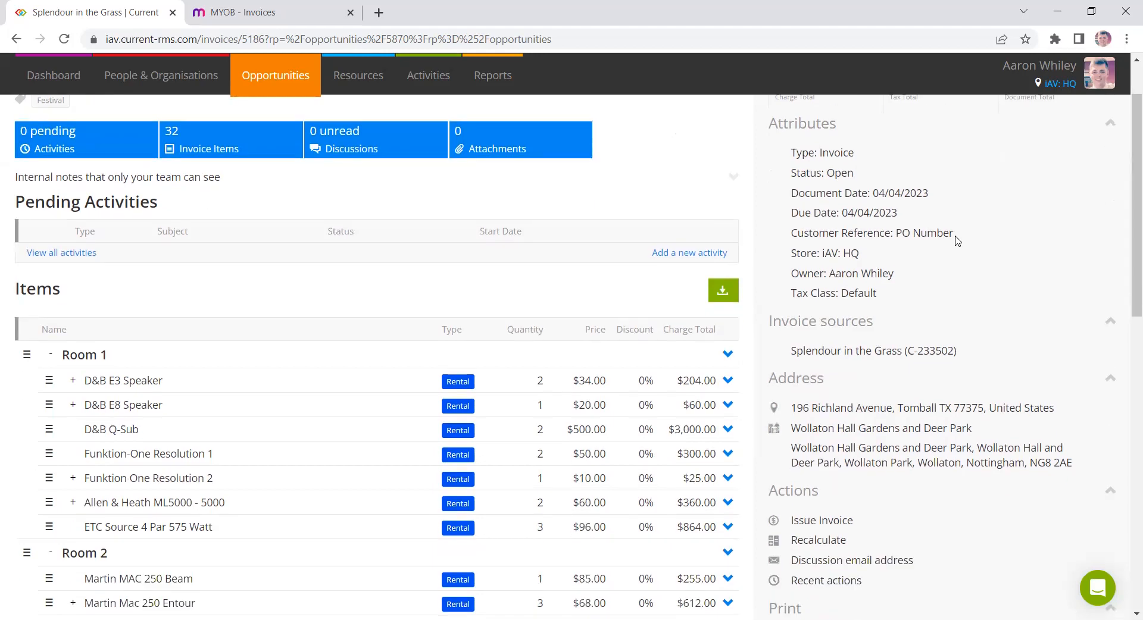
{"action": "scroll", "coordinate": [983, 391], "scroll_direction": "down", "scroll_amount": 1}
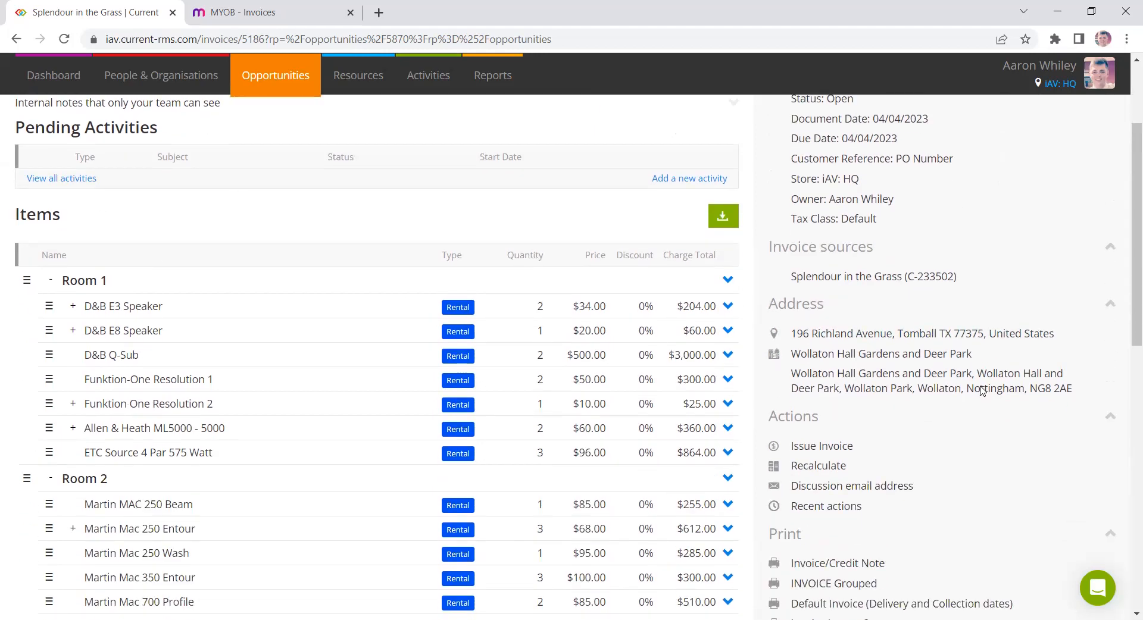
- Issue the invoice and highlight its invoice number
{"action": "left_click", "coordinate": [822, 446]}
{"action": "left_click", "coordinate": [644, 122]}
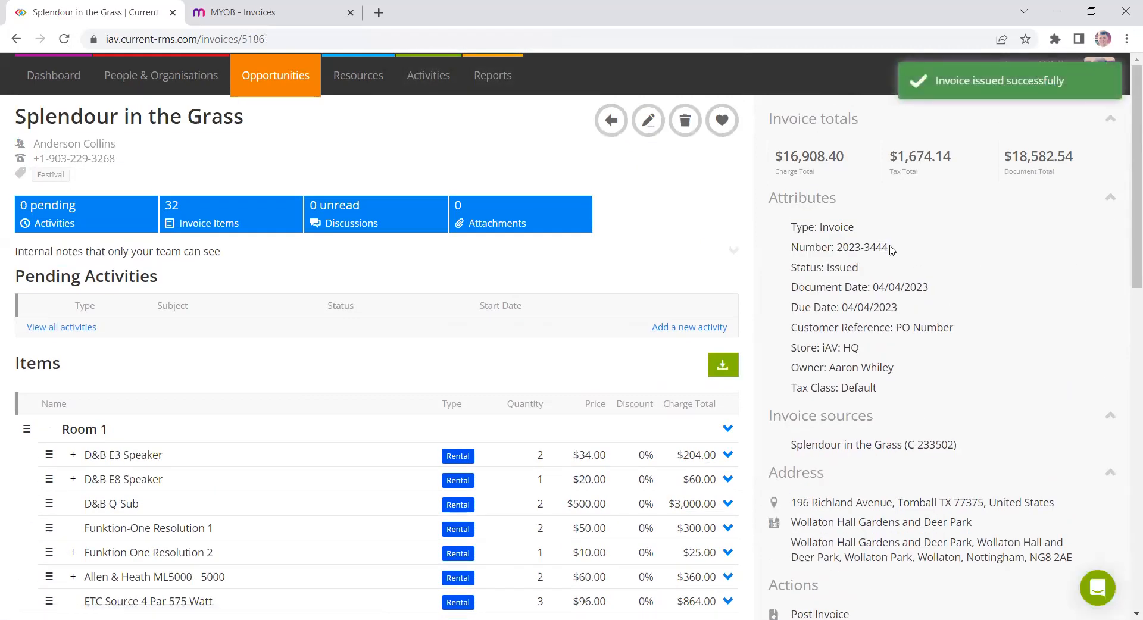
{"action": "left_click_drag", "start_coordinate": [887, 247], "coordinate": [837, 245]}
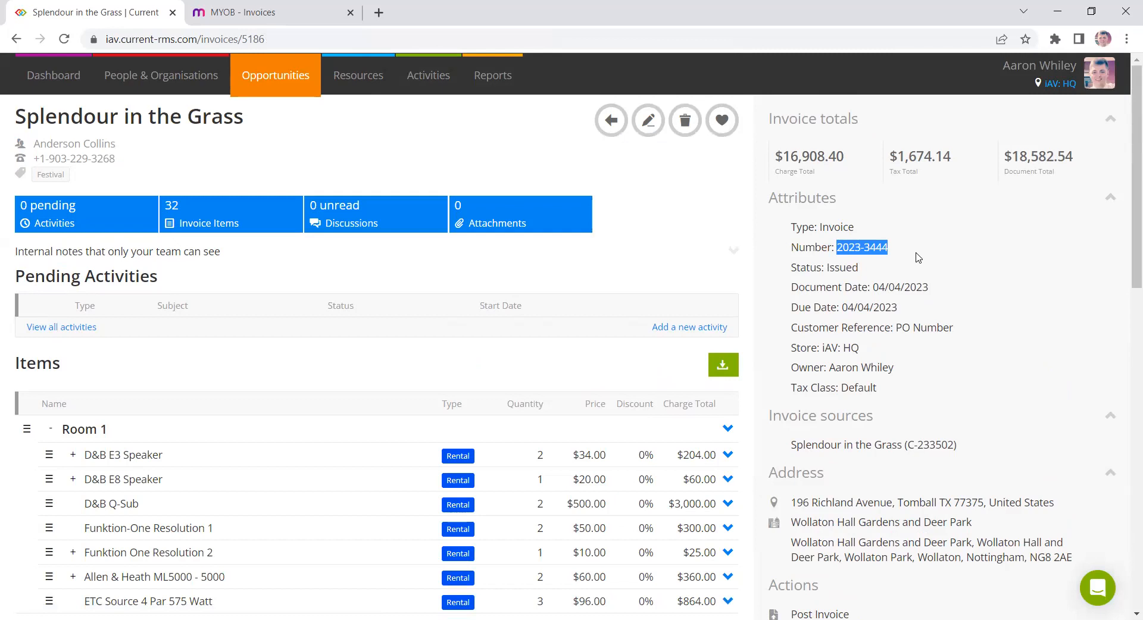
{"action": "left_click", "coordinate": [921, 258]}
{"action": "scroll", "coordinate": [927, 270], "scroll_direction": "down", "scroll_amount": 3}
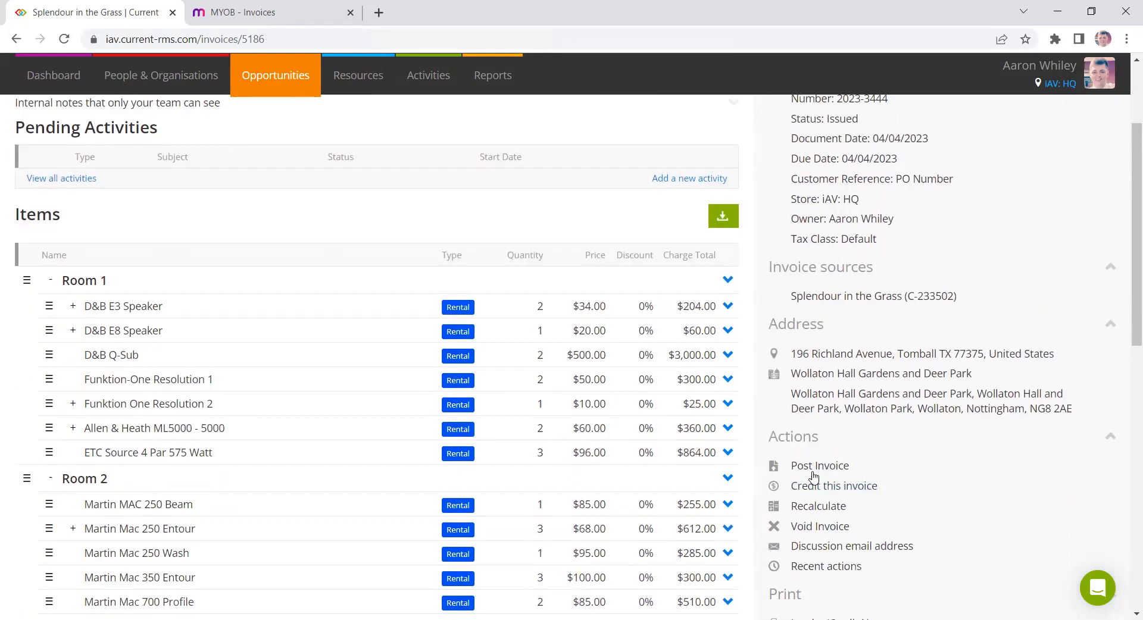
- Post the issued invoice to MYOB, confirming the prompt
{"action": "left_click", "coordinate": [832, 471]}
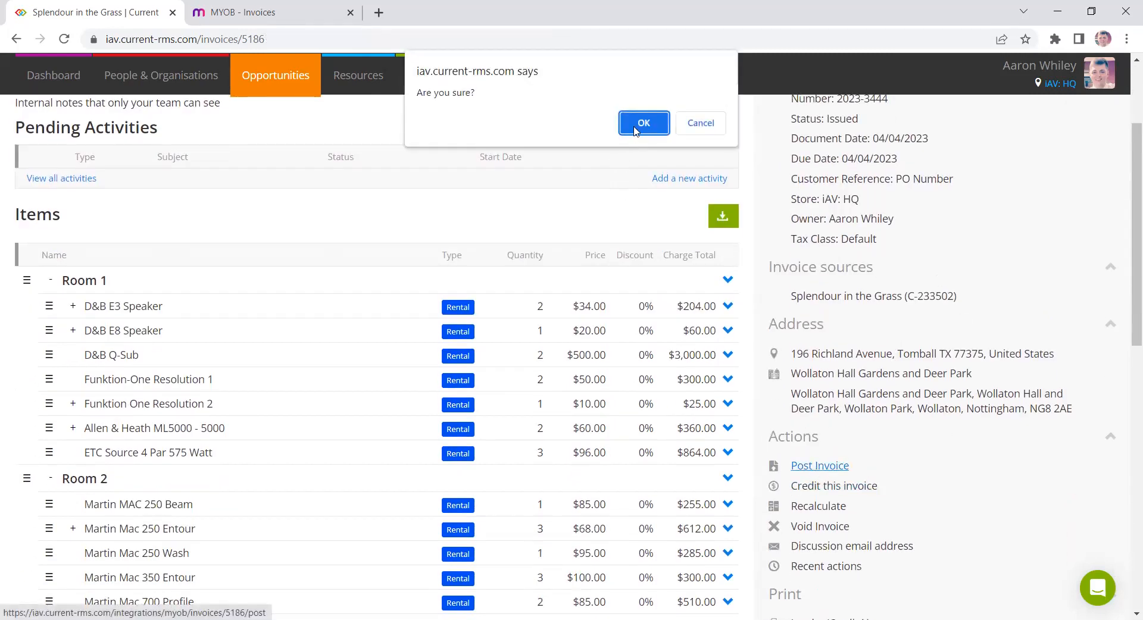
{"action": "key", "text": "Return"}
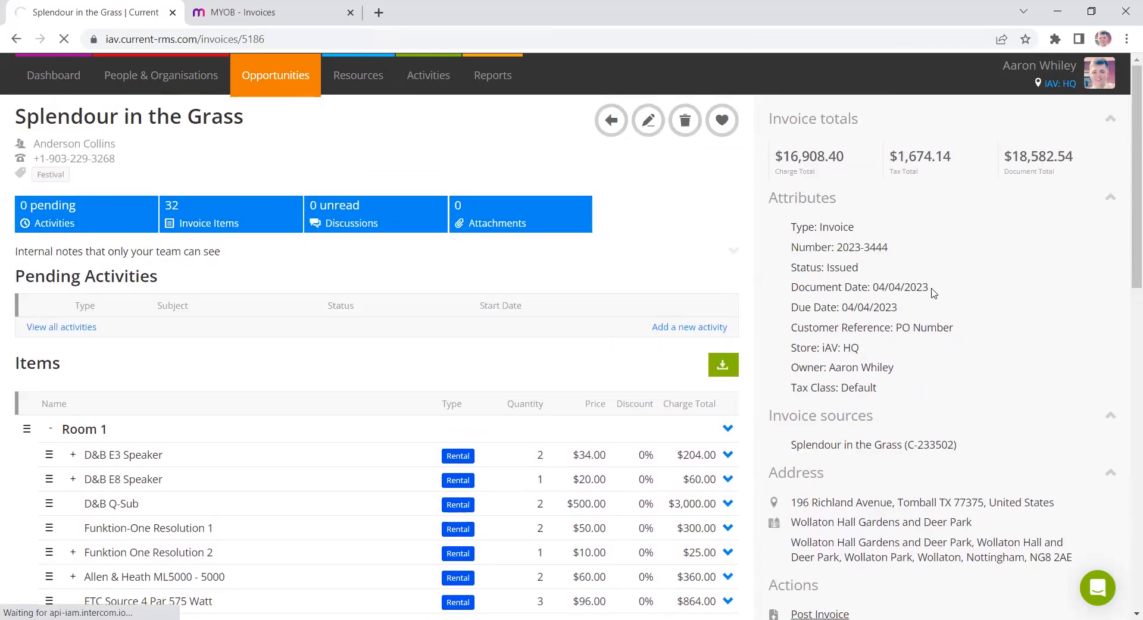
{"action": "scroll", "coordinate": [931, 292], "scroll_direction": "down", "scroll_amount": 2}
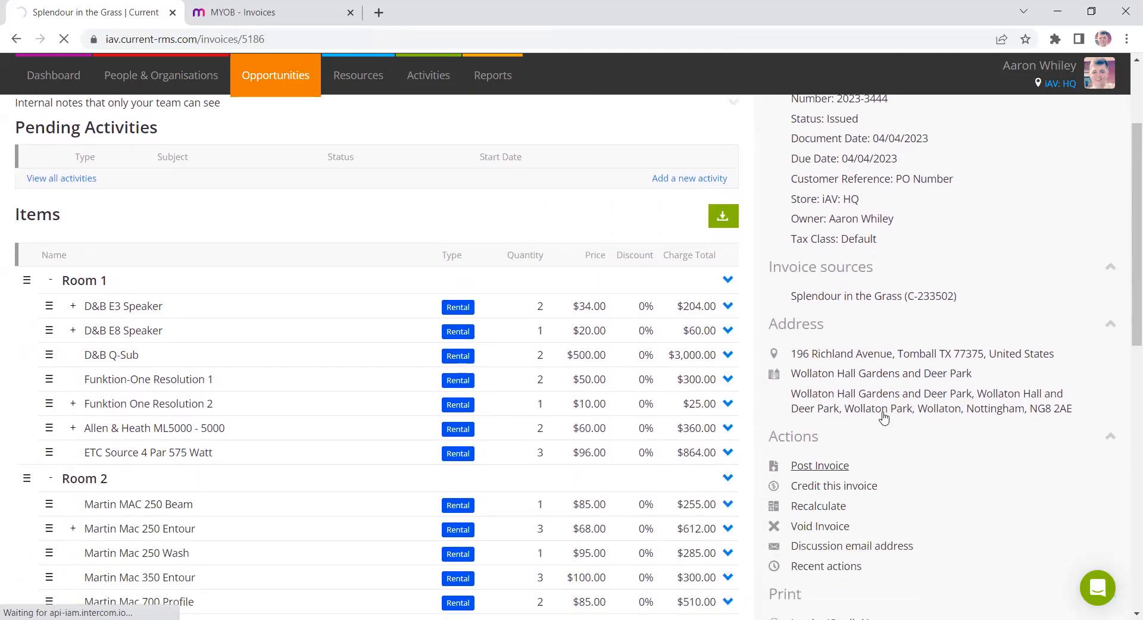
{"action": "left_click", "coordinate": [821, 465]}
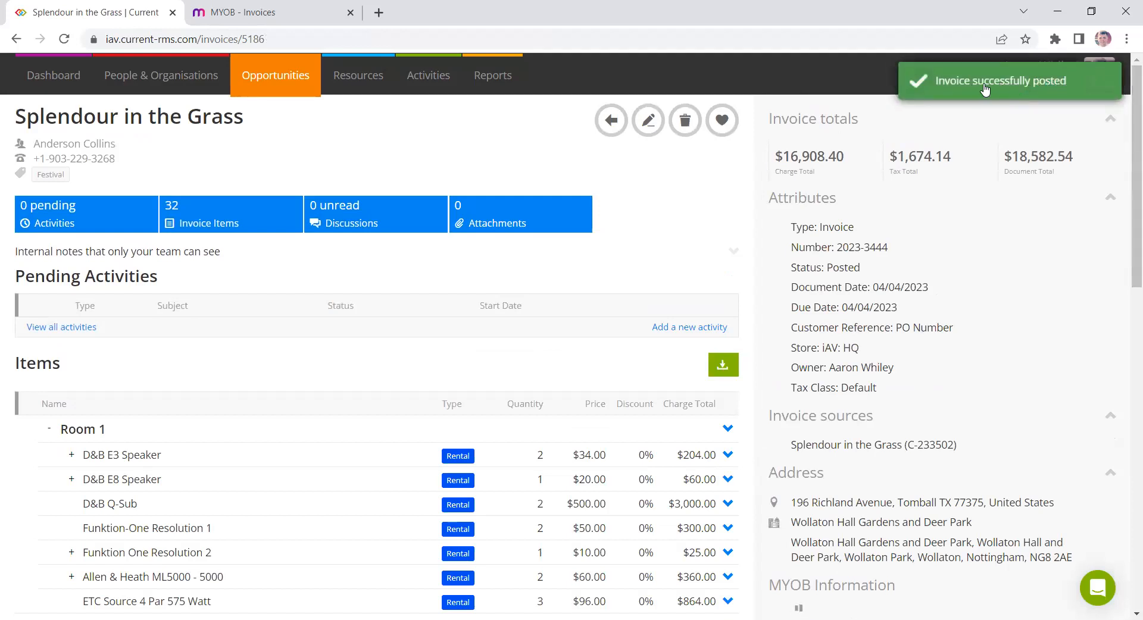
{"action": "scroll", "coordinate": [900, 345], "scroll_direction": "down", "scroll_amount": 3}
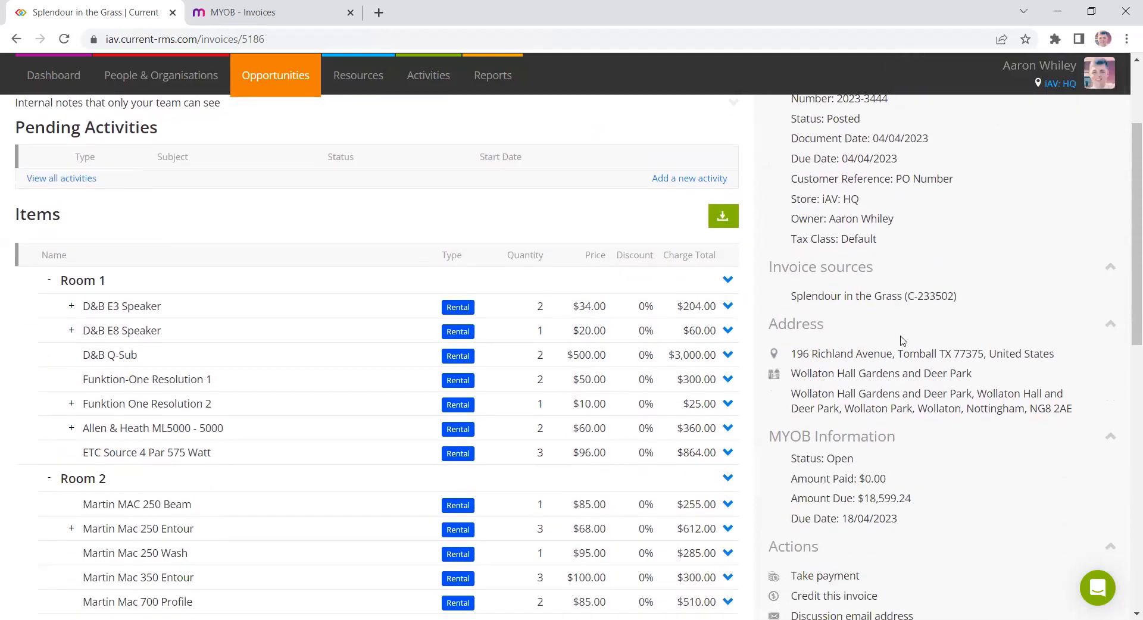
{"action": "scroll", "coordinate": [897, 381], "scroll_direction": "up", "scroll_amount": 3}
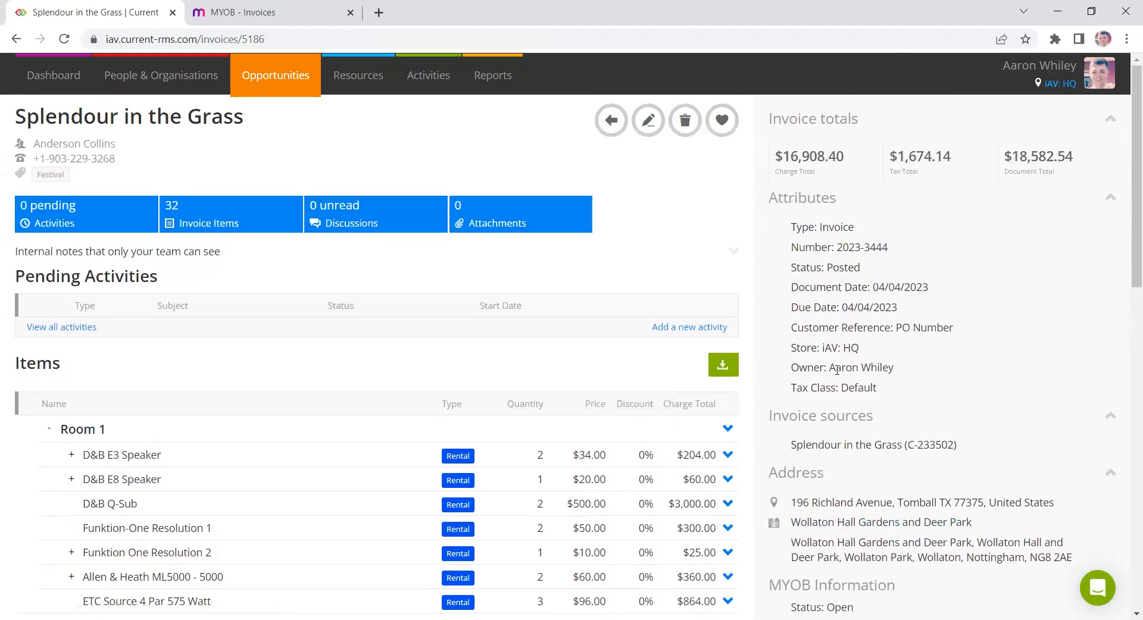
- Switch to MYOB, open invoice 2023-3444 from the invoice list and review its line items
{"action": "left_click", "coordinate": [315, 6]}
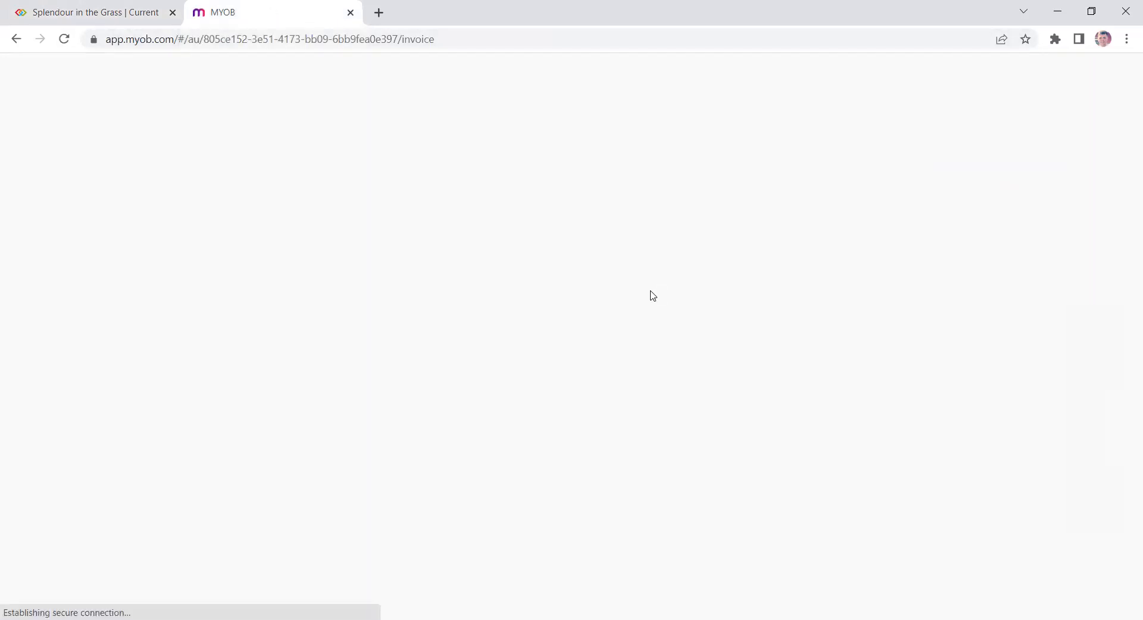
{"action": "left_click", "coordinate": [65, 39]}
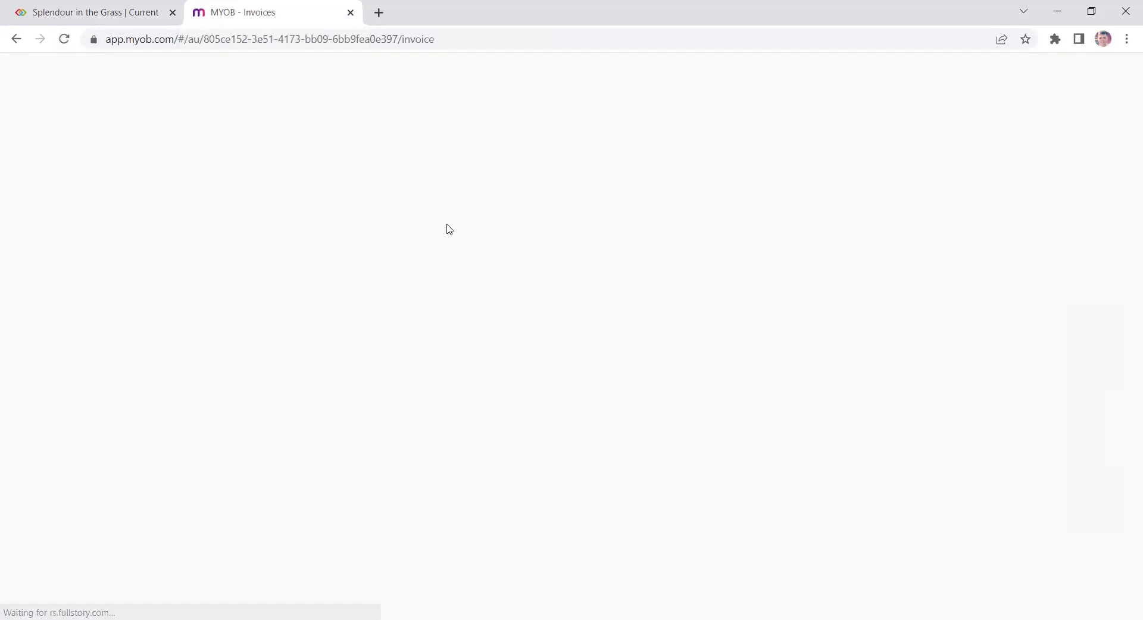
{"action": "left_click", "coordinate": [435, 38]}
{"action": "left_click_drag", "start_coordinate": [435, 38], "coordinate": [173, 38]}
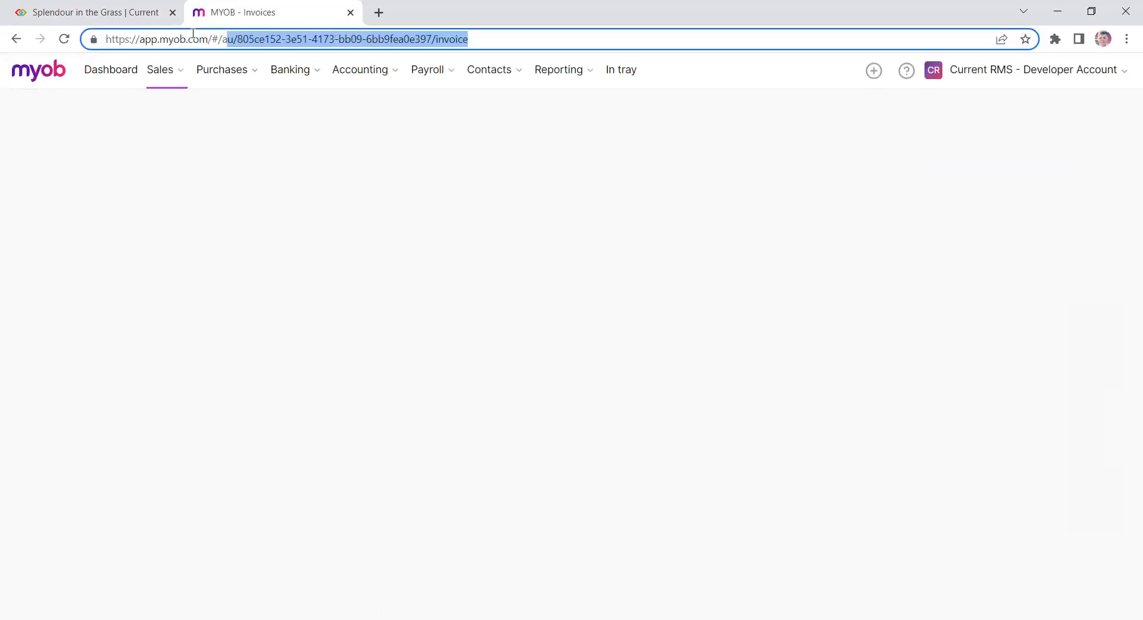
{"action": "left_click", "coordinate": [769, 222]}
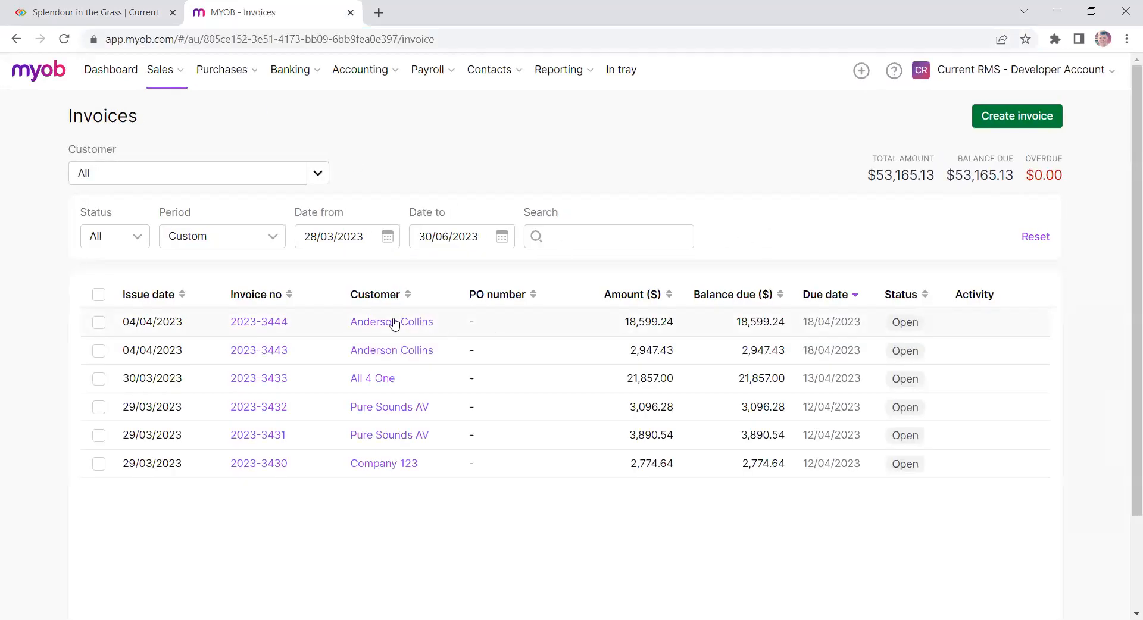
{"action": "left_click", "coordinate": [94, 9]}
{"action": "left_click", "coordinate": [314, 5]}
{"action": "left_click", "coordinate": [265, 324]}
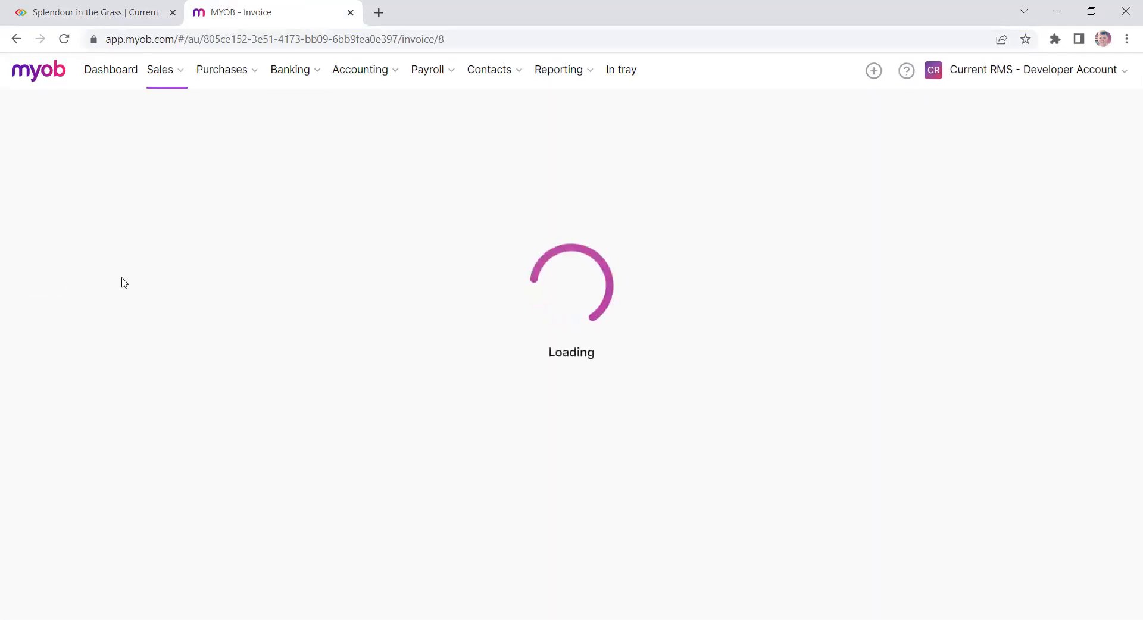
{"action": "scroll", "coordinate": [116, 281], "scroll_direction": "down", "scroll_amount": 3}
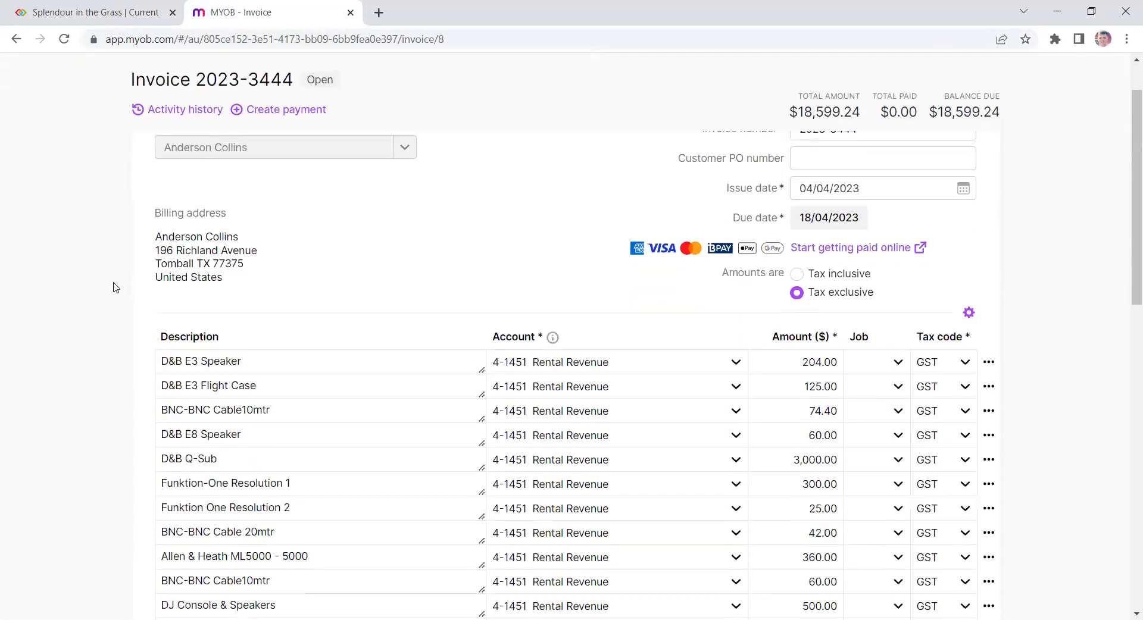
{"action": "scroll", "coordinate": [110, 278], "scroll_direction": "down", "scroll_amount": 2}
{"action": "scroll", "coordinate": [119, 280], "scroll_direction": "up", "scroll_amount": 2}
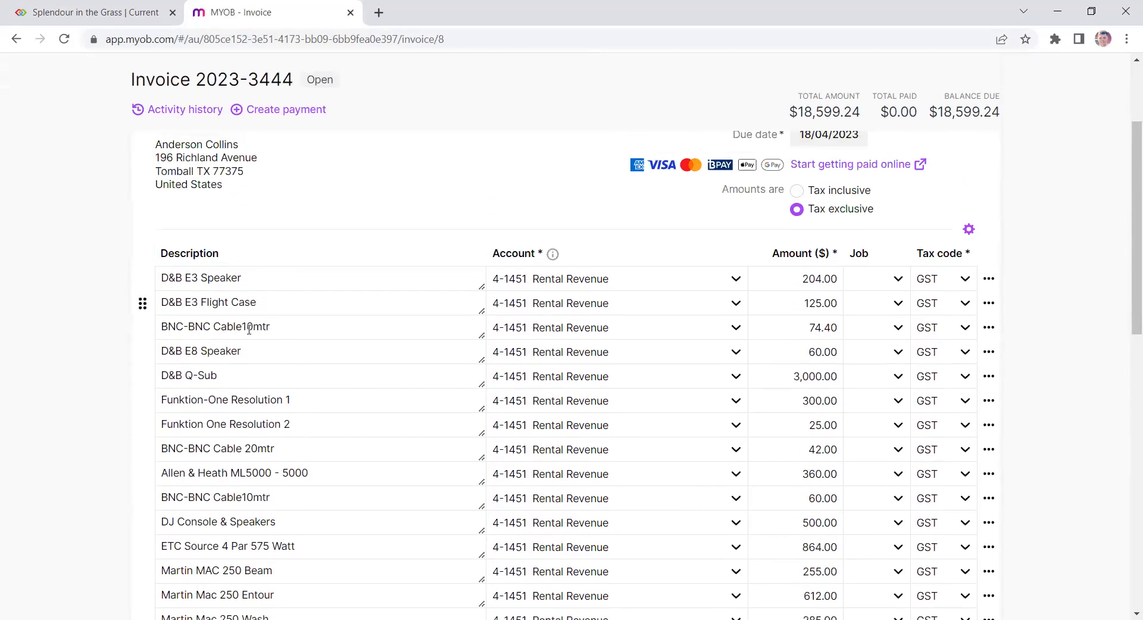
- Expand the D&B E3 Speaker's components in Current RMS and compare them with the MYOB invoice lines
{"action": "left_click", "coordinate": [121, 19]}
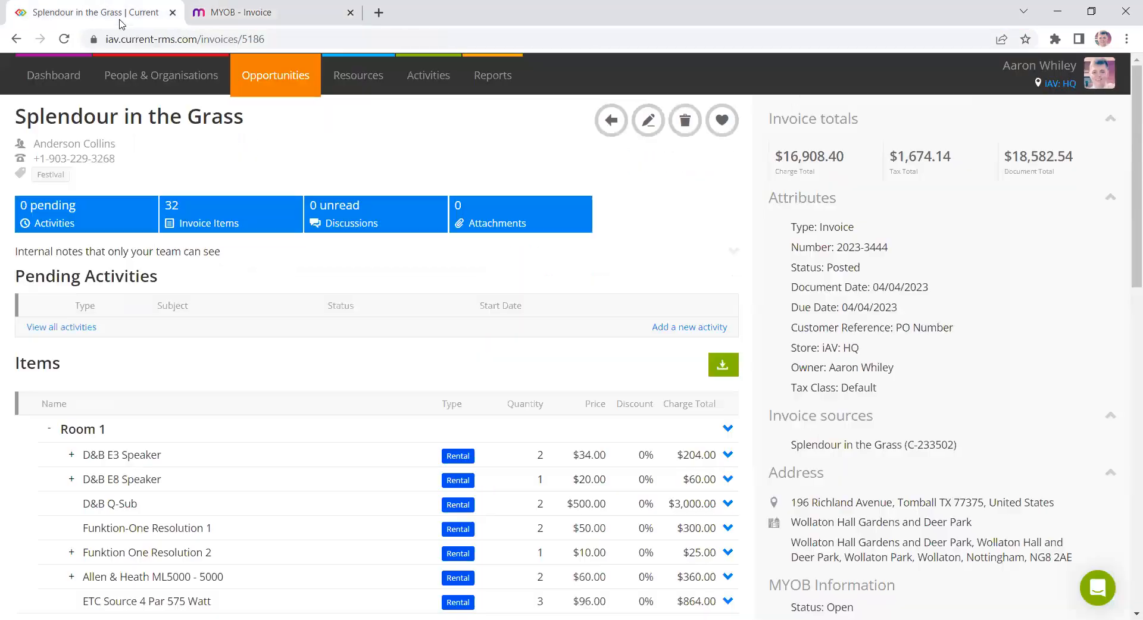
{"action": "left_click", "coordinate": [72, 455]}
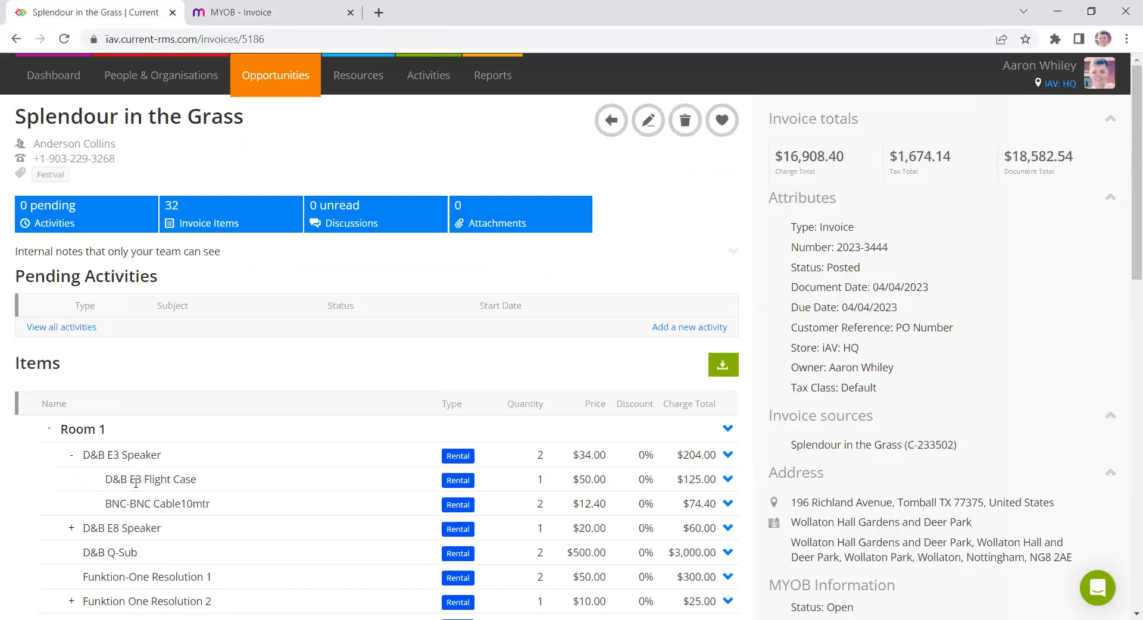
{"action": "left_click", "coordinate": [286, 9]}
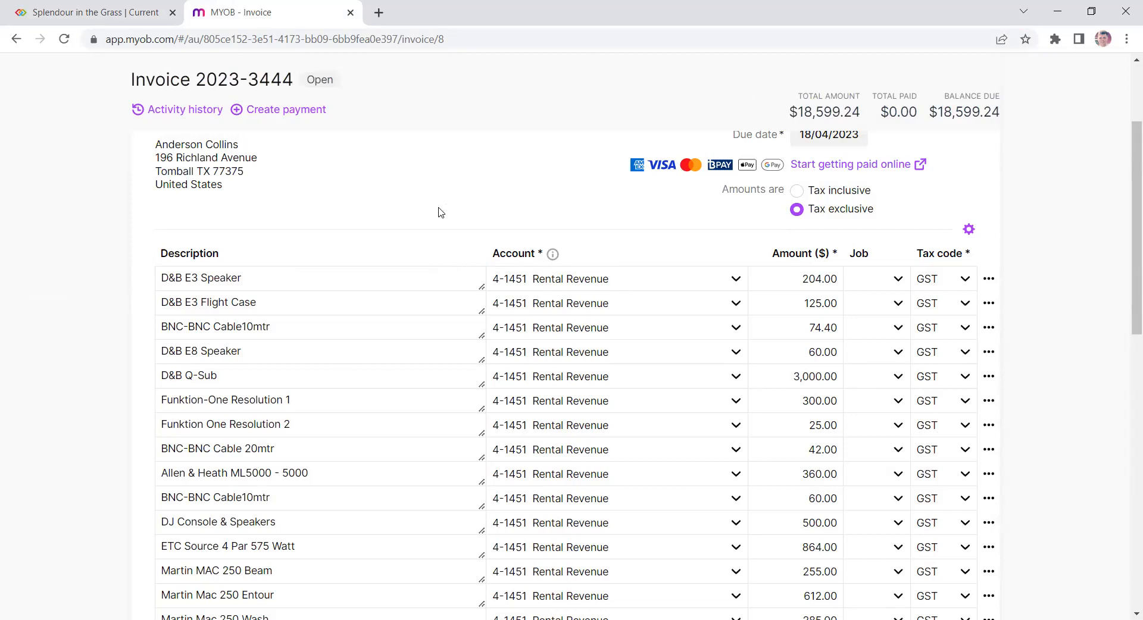
{"action": "scroll", "coordinate": [440, 213], "scroll_direction": "up", "scroll_amount": 1}
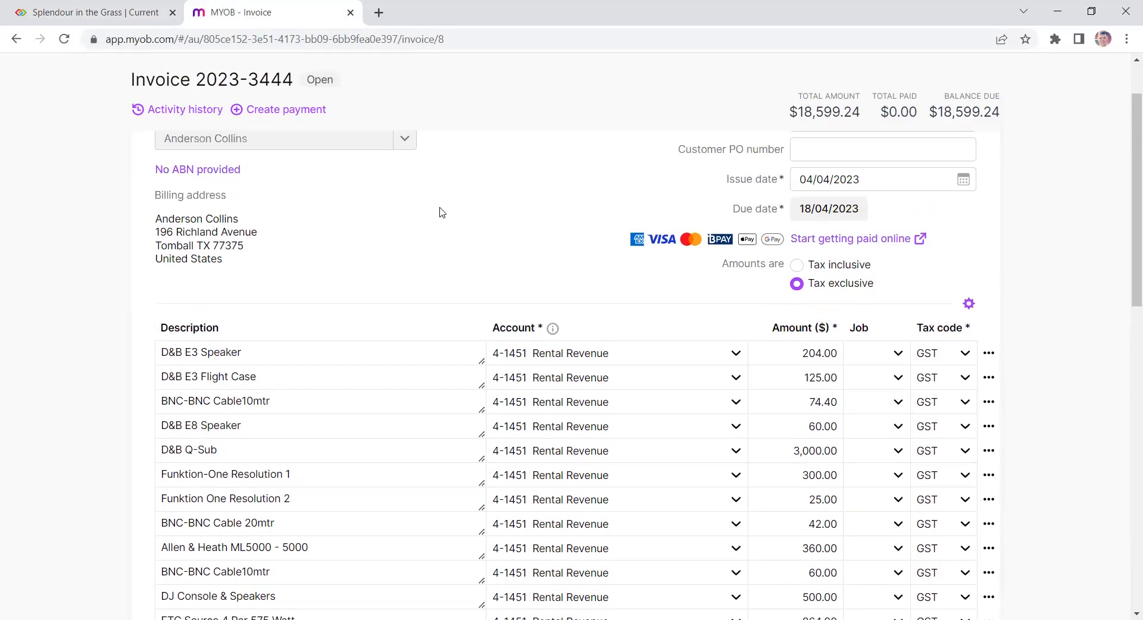
- Open the Invoice (Configurable) print document and review its grouped items, totals and payment details
{"action": "left_click", "coordinate": [117, 6]}
{"action": "scroll", "coordinate": [909, 339], "scroll_direction": "down", "scroll_amount": 12}
{"action": "scroll", "coordinate": [846, 246], "scroll_direction": "up", "scroll_amount": 3}
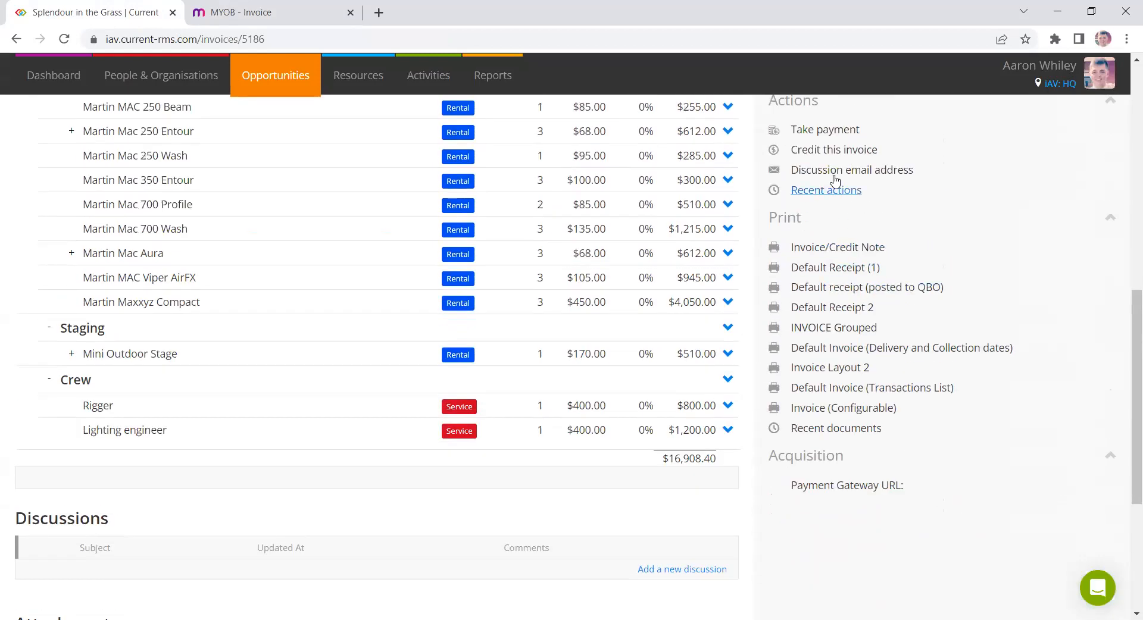
{"action": "scroll", "coordinate": [828, 321], "scroll_direction": "up", "scroll_amount": 4}
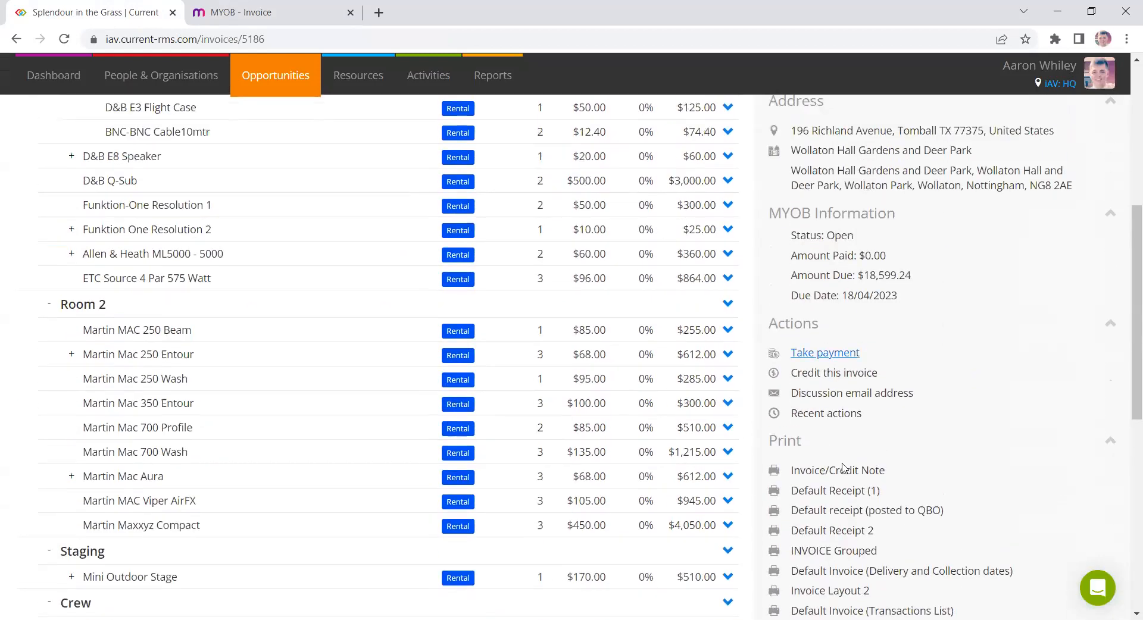
{"action": "scroll", "coordinate": [921, 515], "scroll_direction": "down", "scroll_amount": 1}
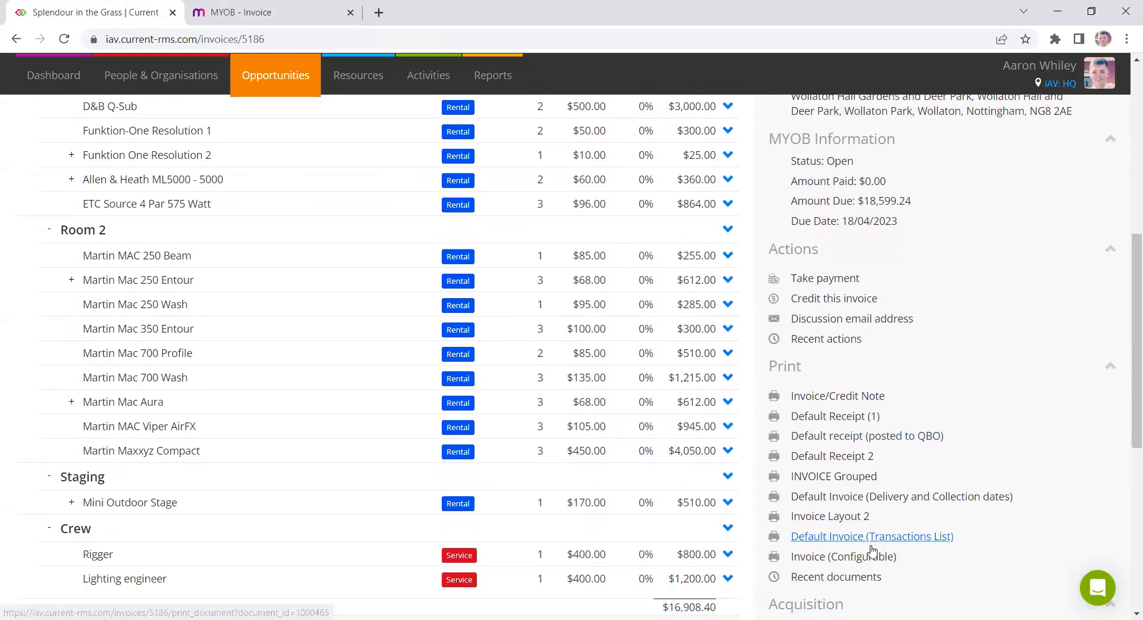
{"action": "left_click", "coordinate": [800, 557]}
{"action": "scroll", "coordinate": [338, 324], "scroll_direction": "down", "scroll_amount": 15}
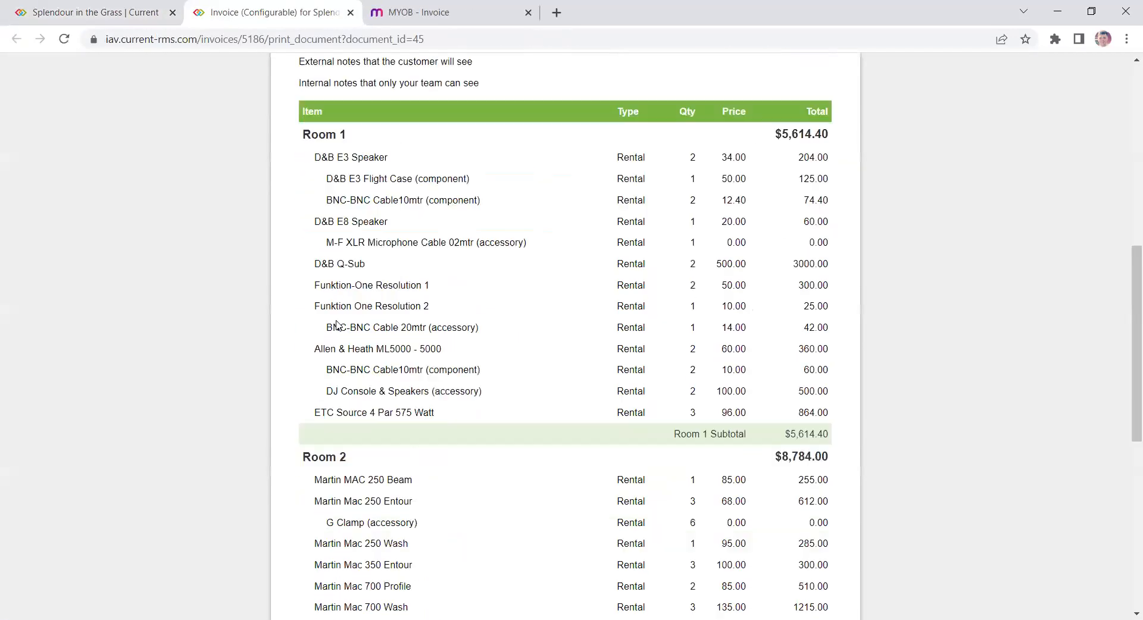
{"action": "left_click_drag", "start_coordinate": [308, 488], "coordinate": [301, 453]}
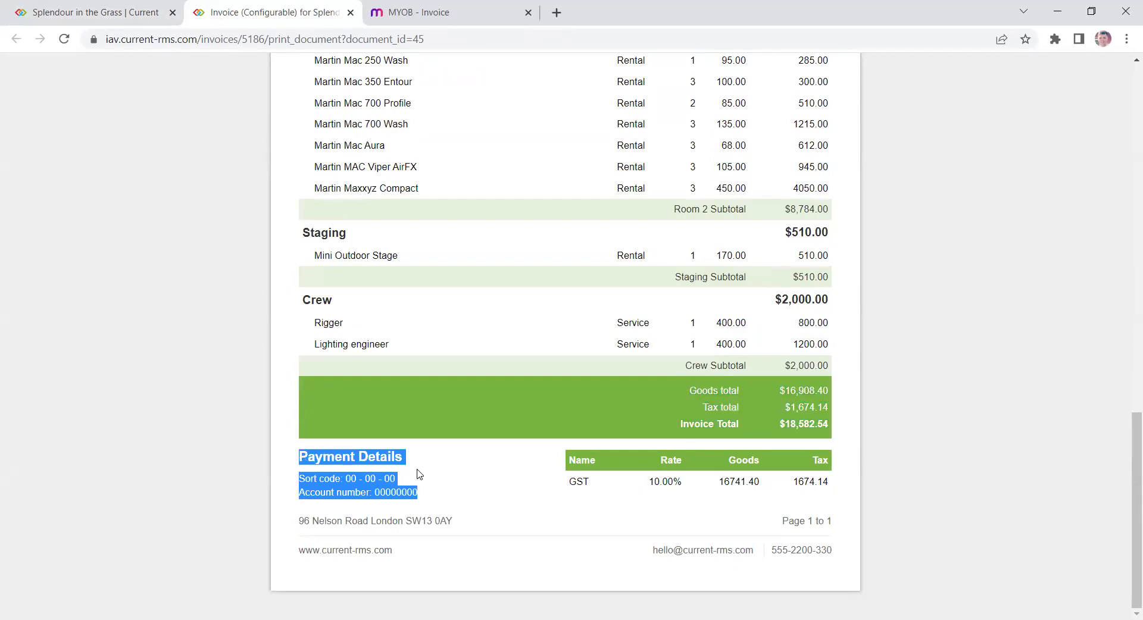
{"action": "left_click", "coordinate": [447, 411]}
{"action": "scroll", "coordinate": [490, 417], "scroll_direction": "up", "scroll_amount": 5}
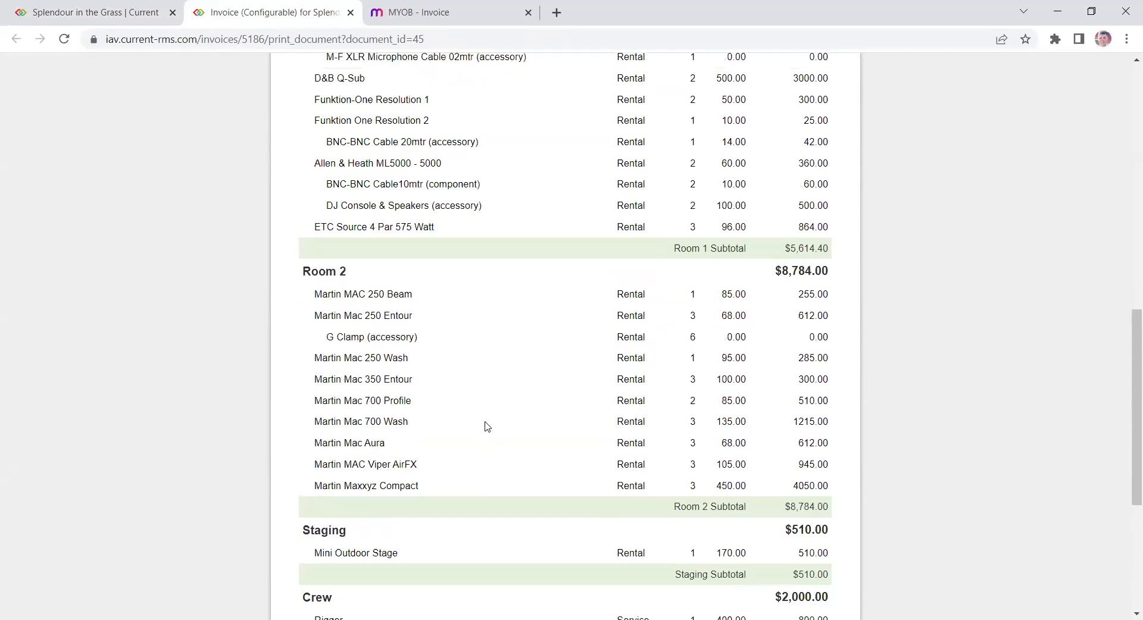
- Close the MYOB tab and return to the invoice in Current RMS
{"action": "left_click", "coordinate": [416, 8]}
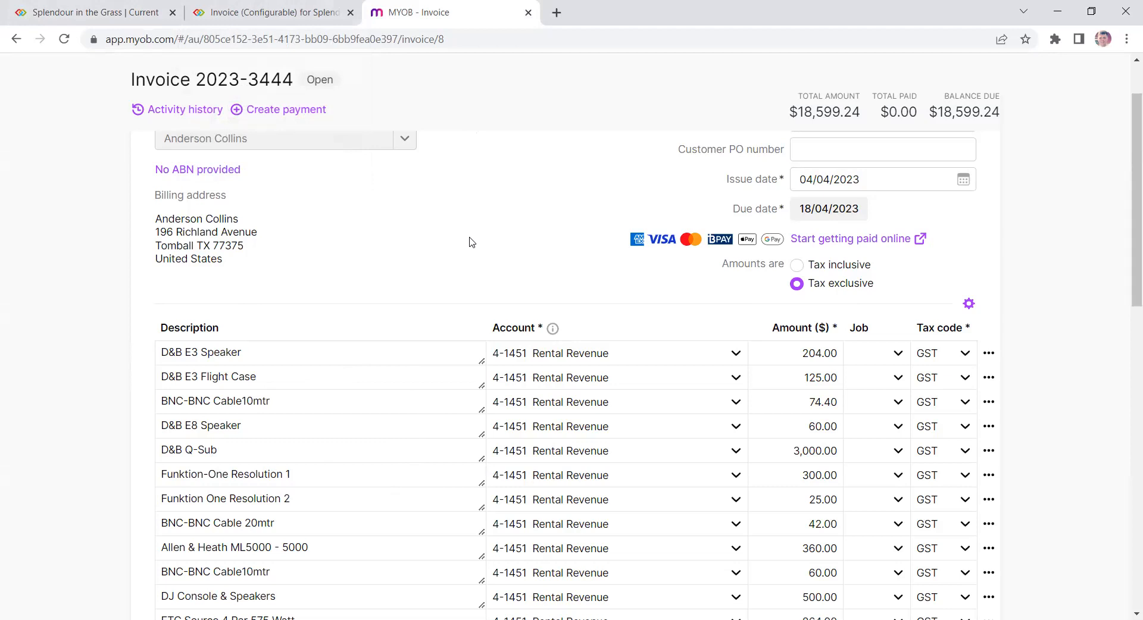
{"action": "left_click", "coordinate": [94, 11]}
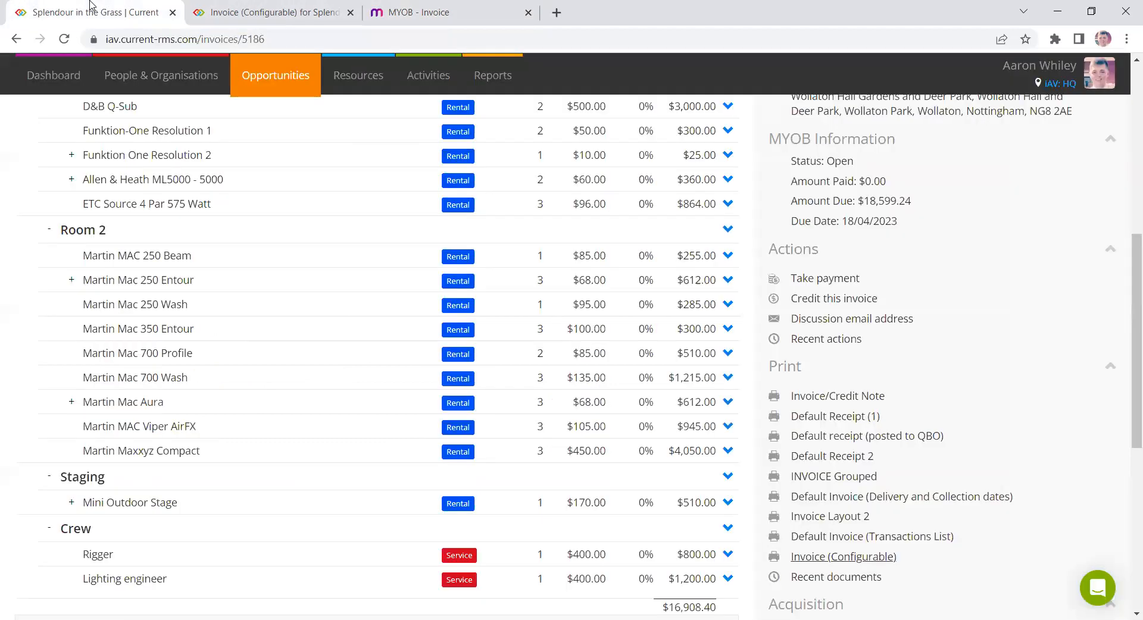
{"action": "left_click", "coordinate": [528, 13]}
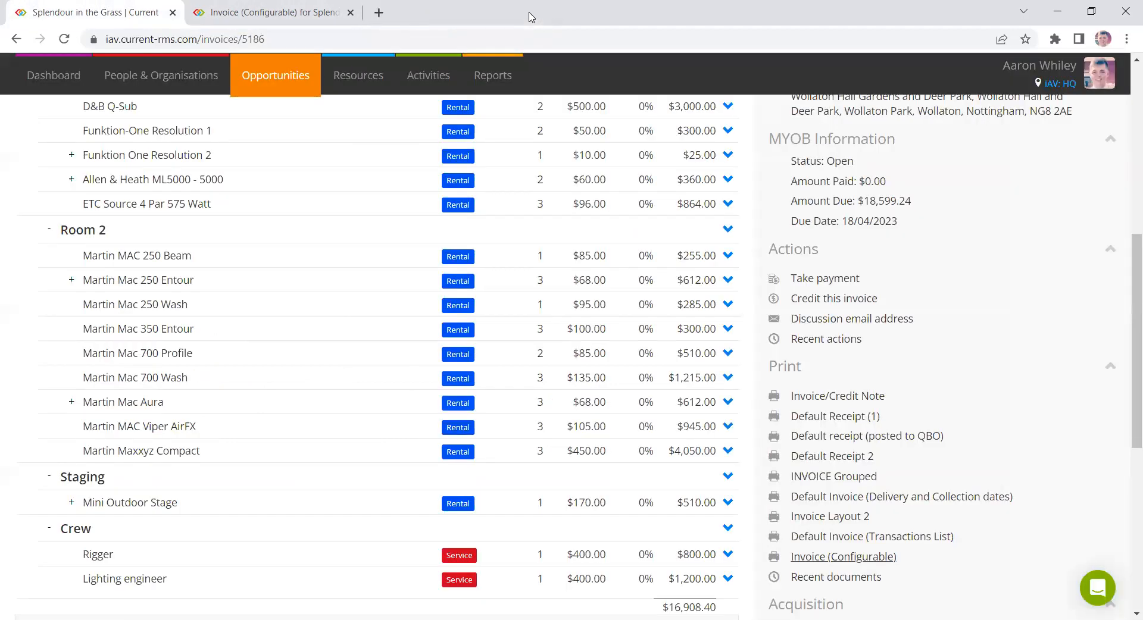
- Open System Setup and browse the Integrations page
{"action": "left_click", "coordinate": [1098, 84]}
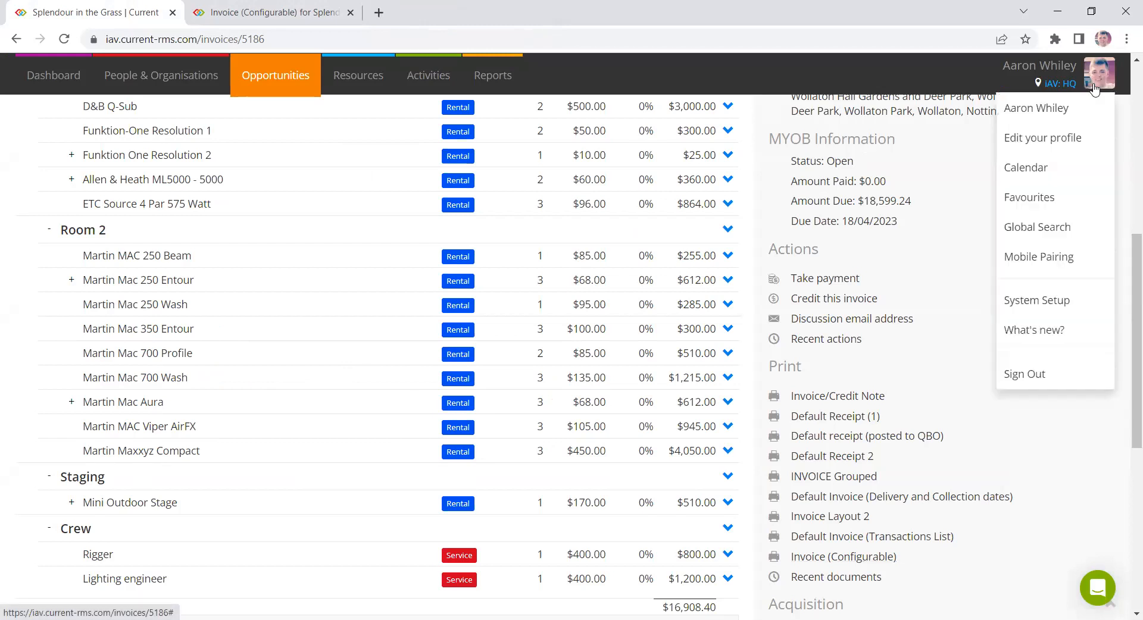
{"action": "left_click", "coordinate": [1049, 305]}
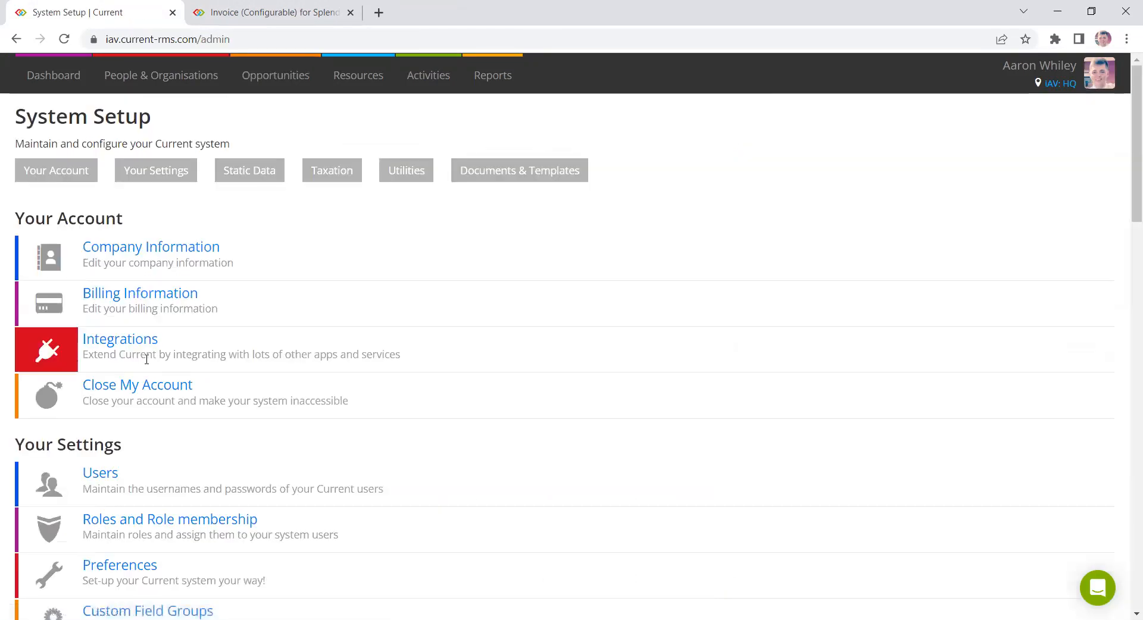
{"action": "left_click", "coordinate": [115, 350]}
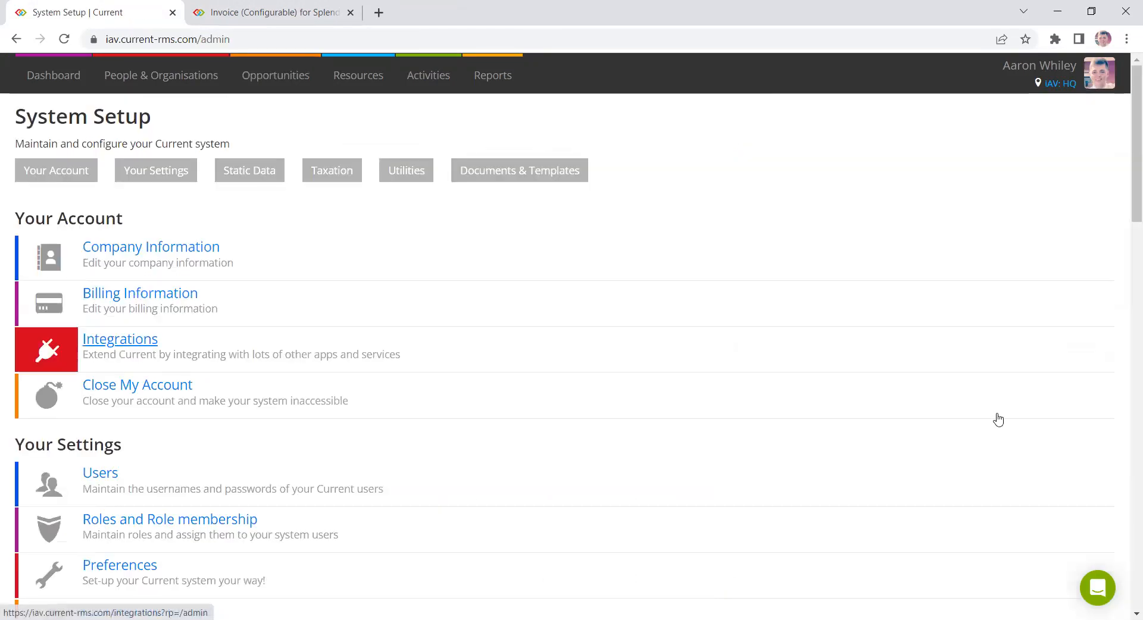
{"action": "scroll", "coordinate": [998, 418], "scroll_direction": "down", "scroll_amount": 10}
{"action": "scroll", "coordinate": [262, 341], "scroll_direction": "up", "scroll_amount": 6}
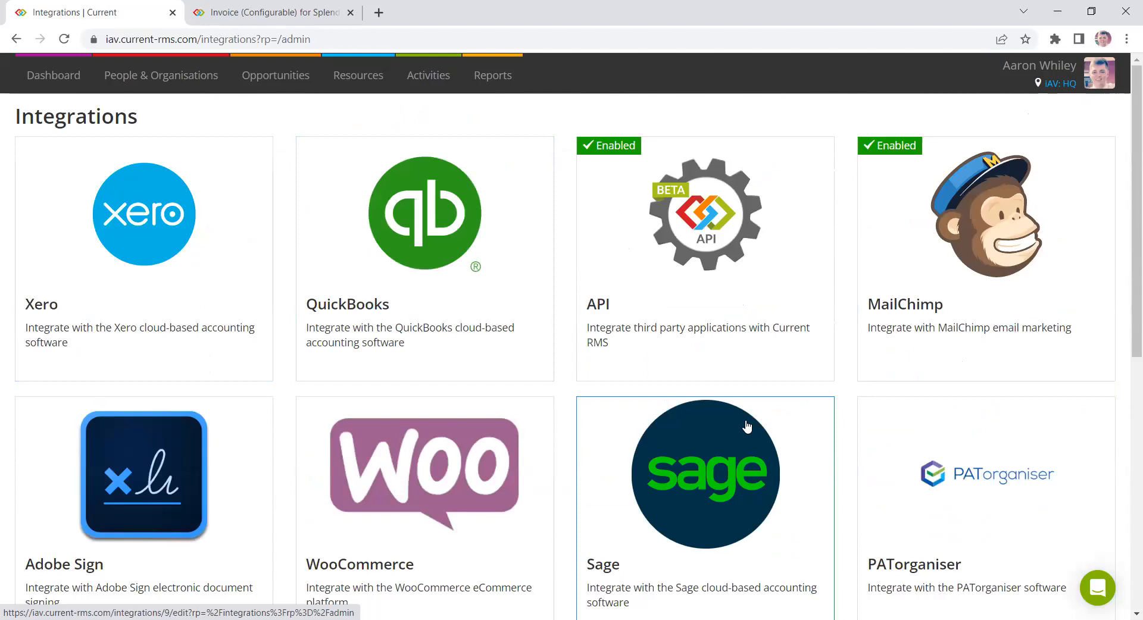
{"action": "scroll", "coordinate": [761, 423], "scroll_direction": "down", "scroll_amount": 1}
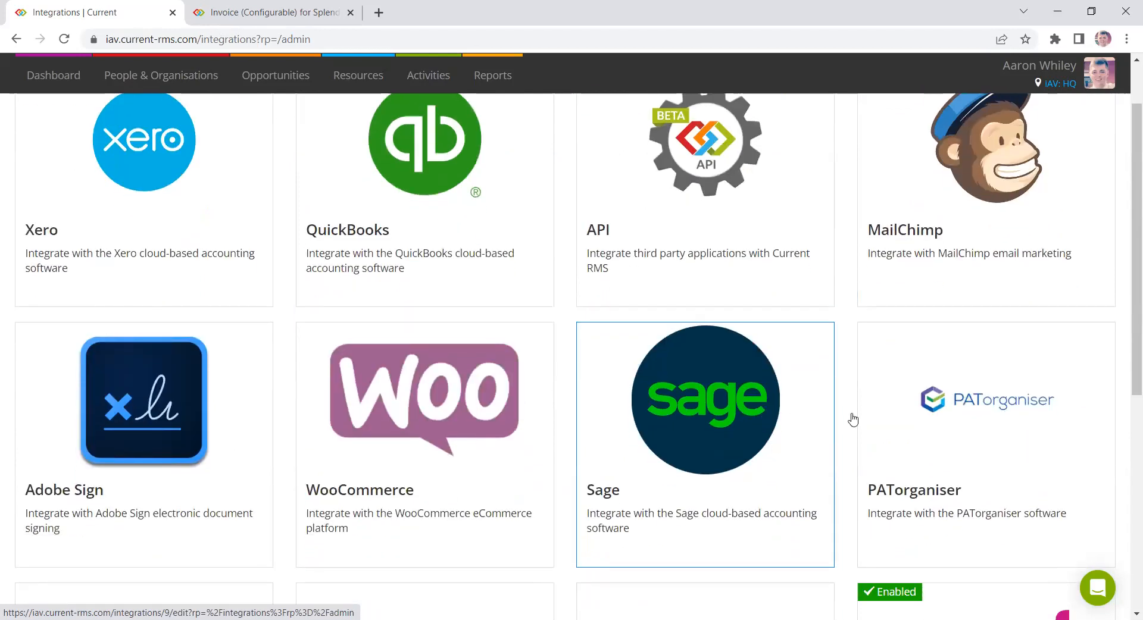
{"action": "scroll", "coordinate": [997, 457], "scroll_direction": "down", "scroll_amount": 3}
- Open the MYOB integration settings and highlight the Import Contacts from MYOB section
{"action": "left_click", "coordinate": [997, 455]}
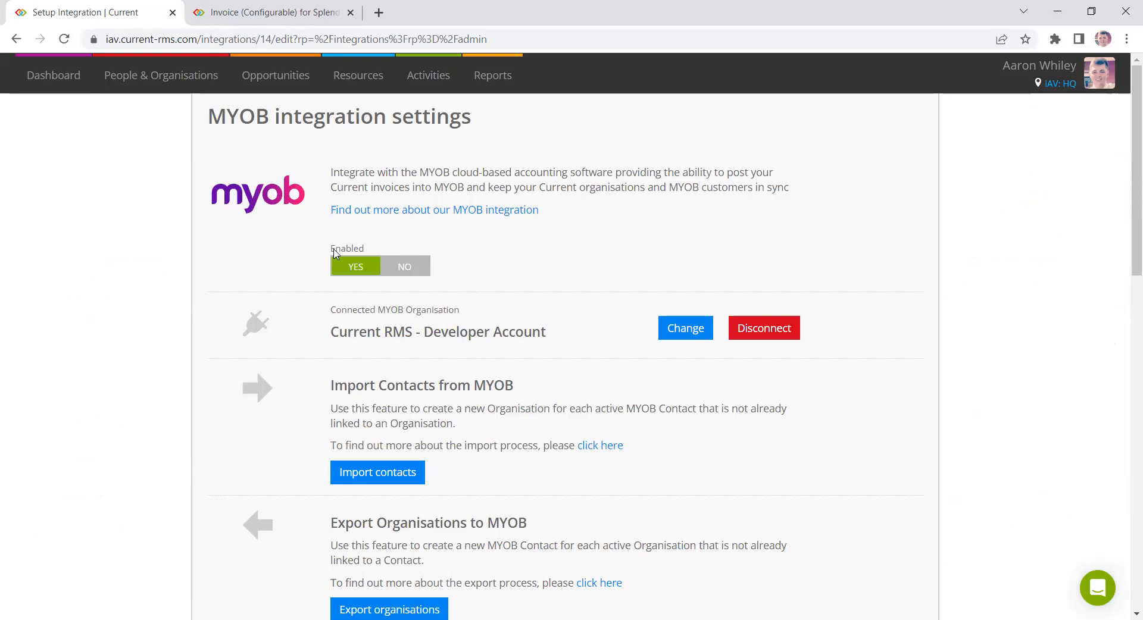
{"action": "scroll", "coordinate": [862, 383], "scroll_direction": "down", "scroll_amount": 3}
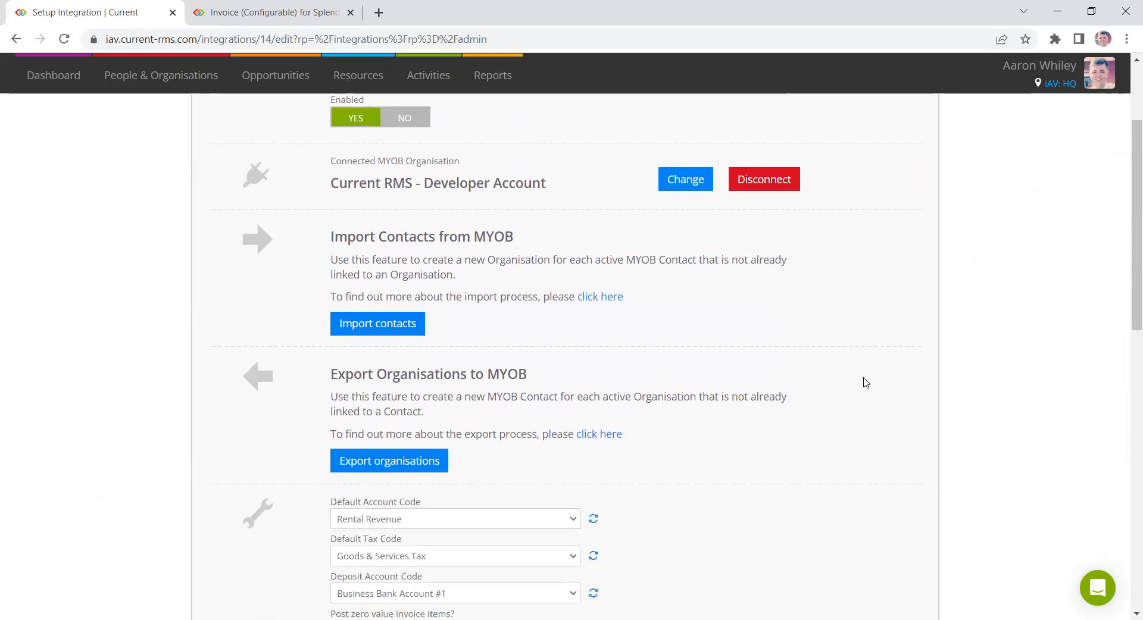
{"action": "triple_click", "coordinate": [438, 228]}
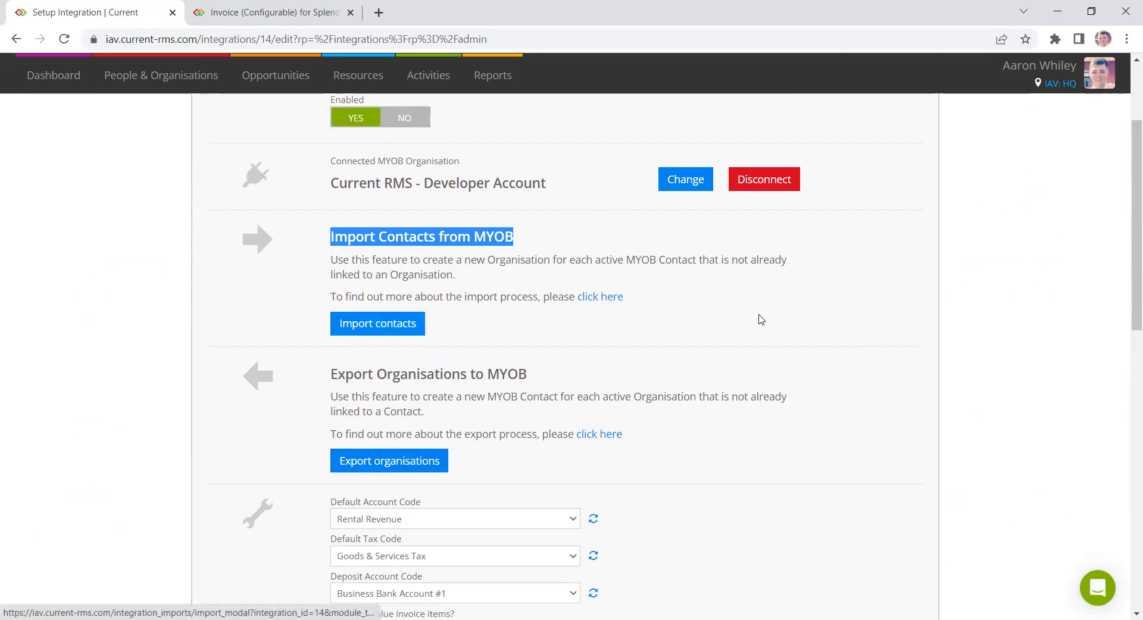
- Scroll to the Revenue Group Mappings section of the MYOB settings and highlight its heading and the Labour group
{"action": "scroll", "coordinate": [869, 327], "scroll_direction": "down", "scroll_amount": 6}
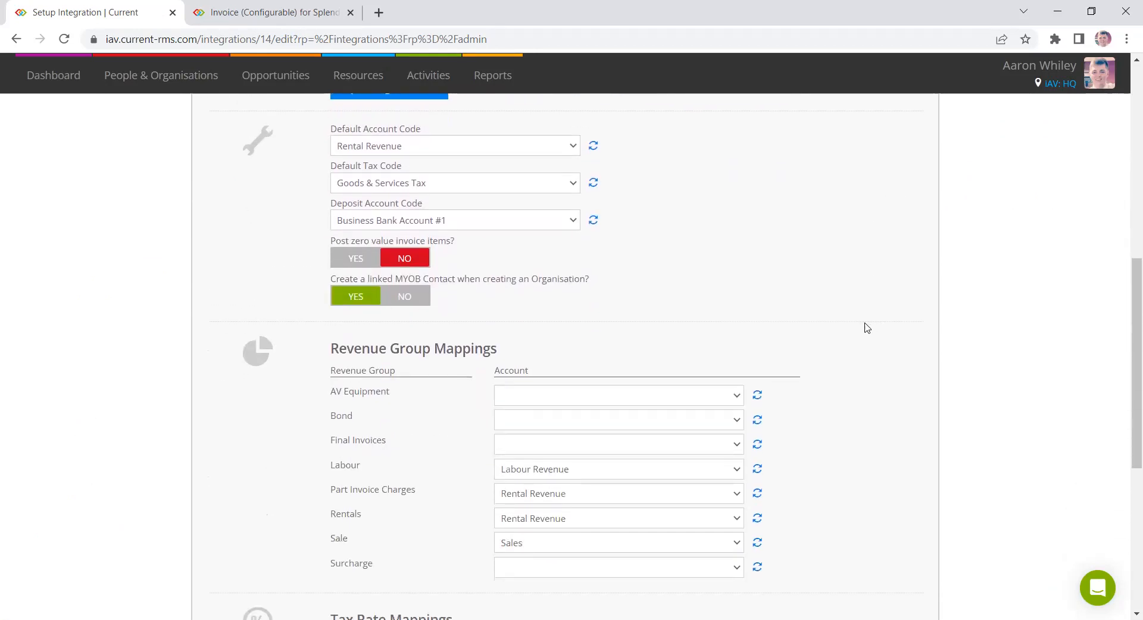
{"action": "scroll", "coordinate": [867, 328], "scroll_direction": "down", "scroll_amount": 2}
{"action": "triple_click", "coordinate": [390, 197]}
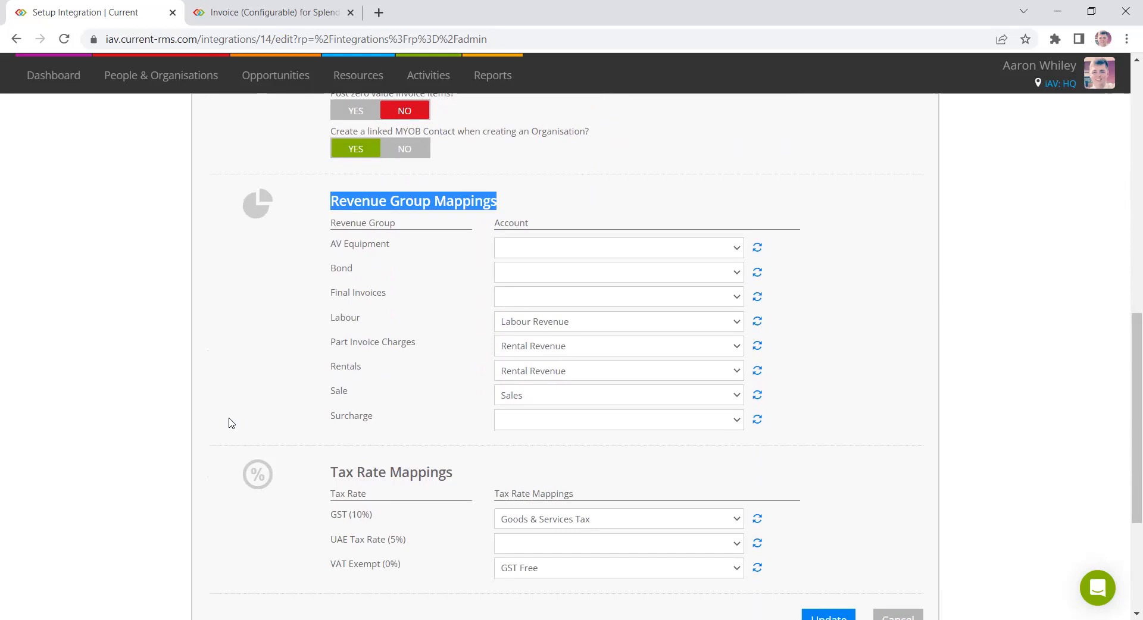
{"action": "left_click", "coordinate": [372, 317]}
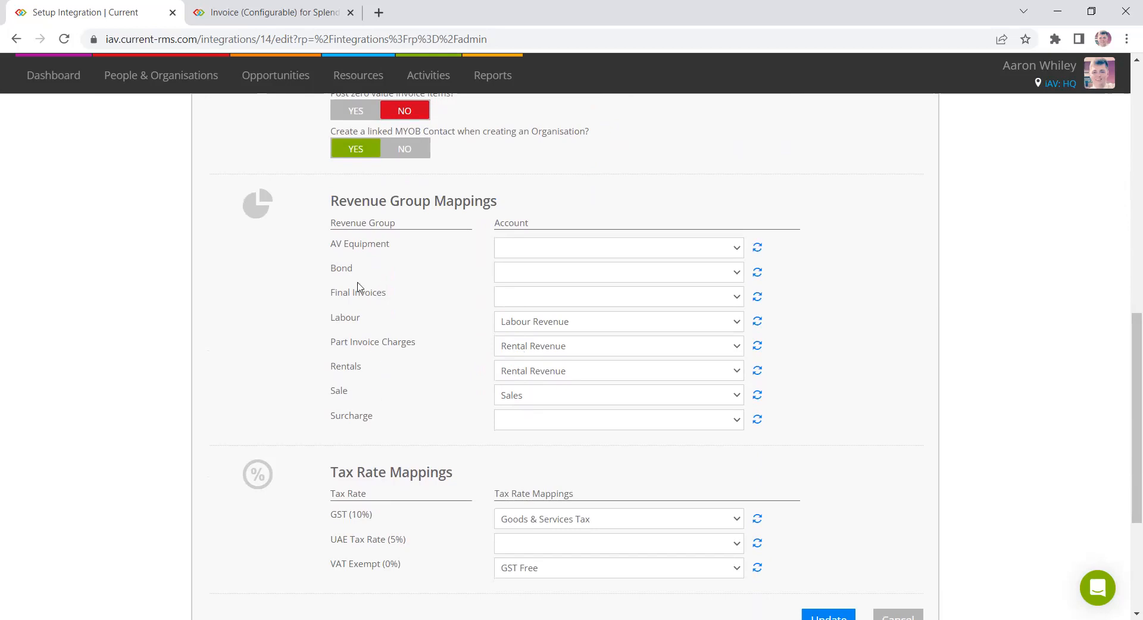
- Open Services from Resources in a new tab and search for lighting
{"action": "left_click", "coordinate": [351, 82]}
{"action": "middle_click", "coordinate": [365, 145]}
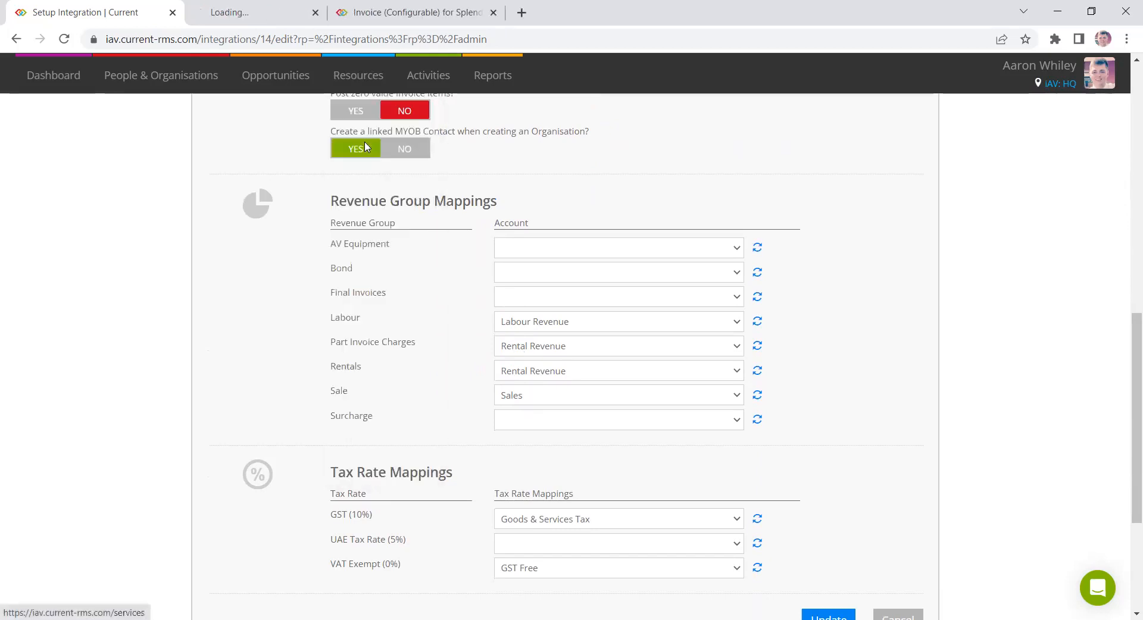
{"action": "left_click", "coordinate": [288, 7]}
{"action": "type", "text": "lig"}
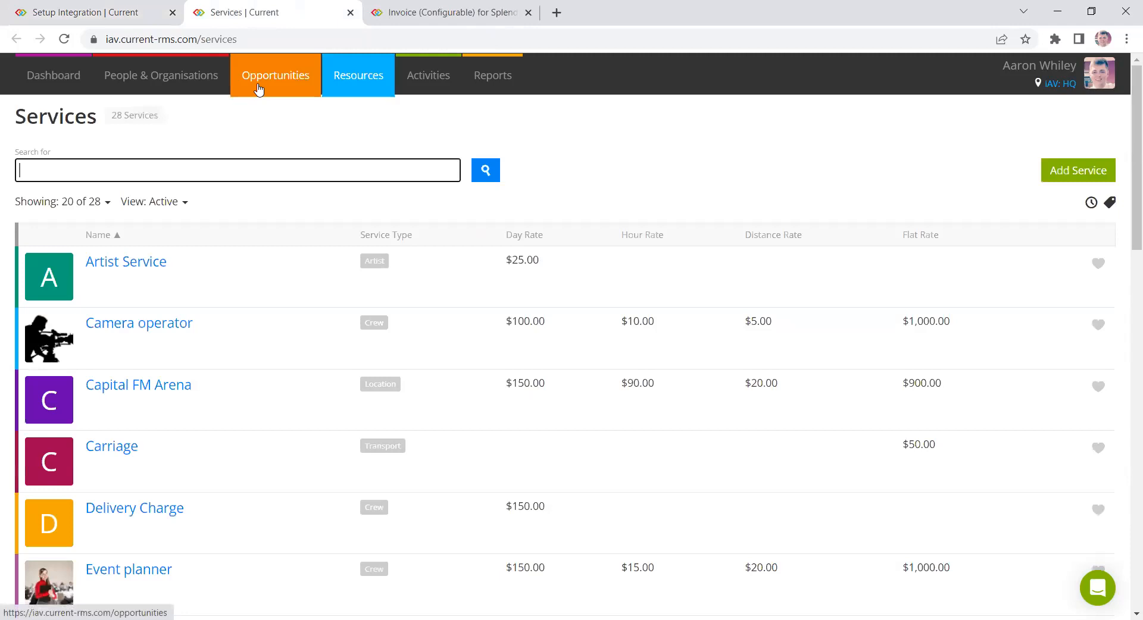
{"action": "type", "text": "hting"}
{"action": "key", "text": "Return"}
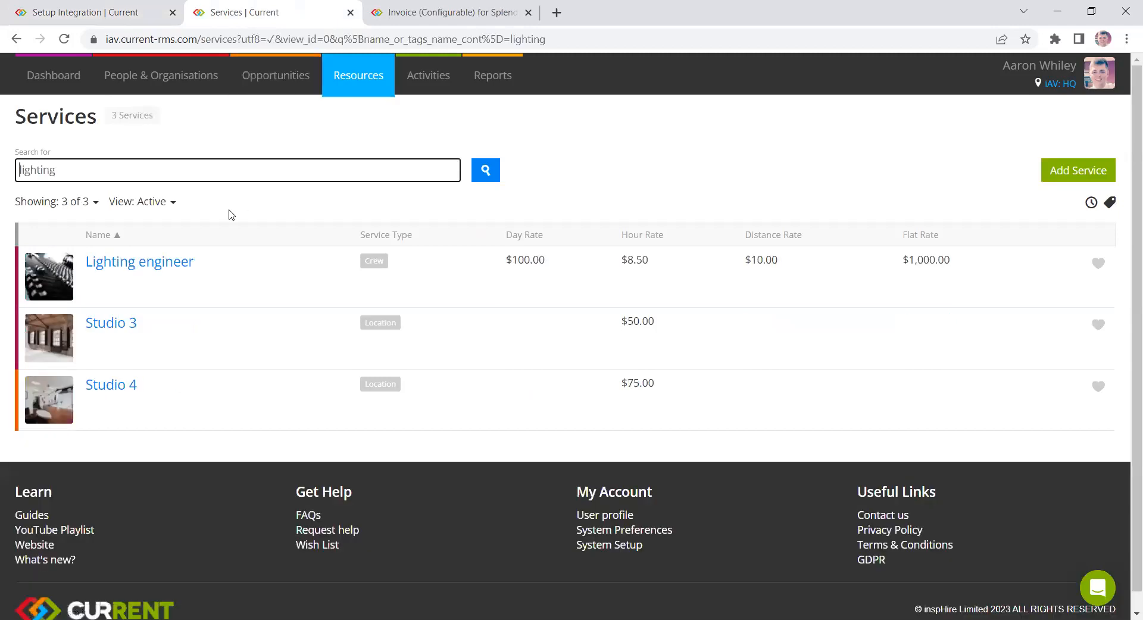
- Open the Lighting engineer service for editing, inspect its revenue group, and return to the integration settings tab
{"action": "left_click", "coordinate": [163, 265]}
{"action": "left_click", "coordinate": [648, 121]}
{"action": "scroll", "coordinate": [560, 270], "scroll_direction": "down", "scroll_amount": 3}
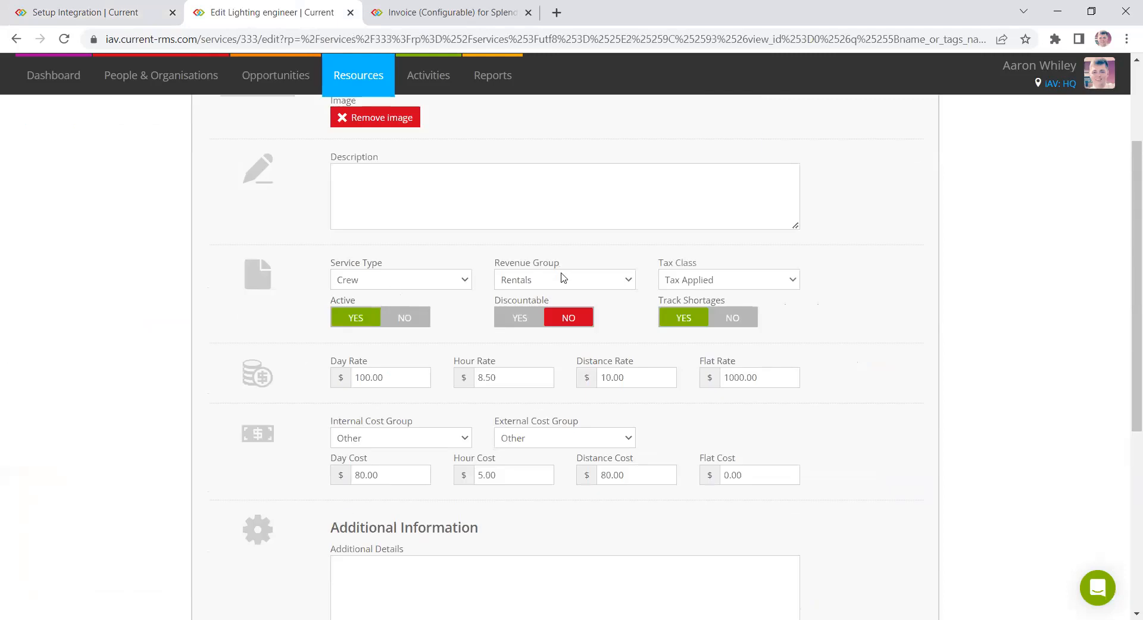
{"action": "left_click", "coordinate": [559, 279]}
{"action": "left_click", "coordinate": [537, 296]}
{"action": "left_click", "coordinate": [37, 6]}
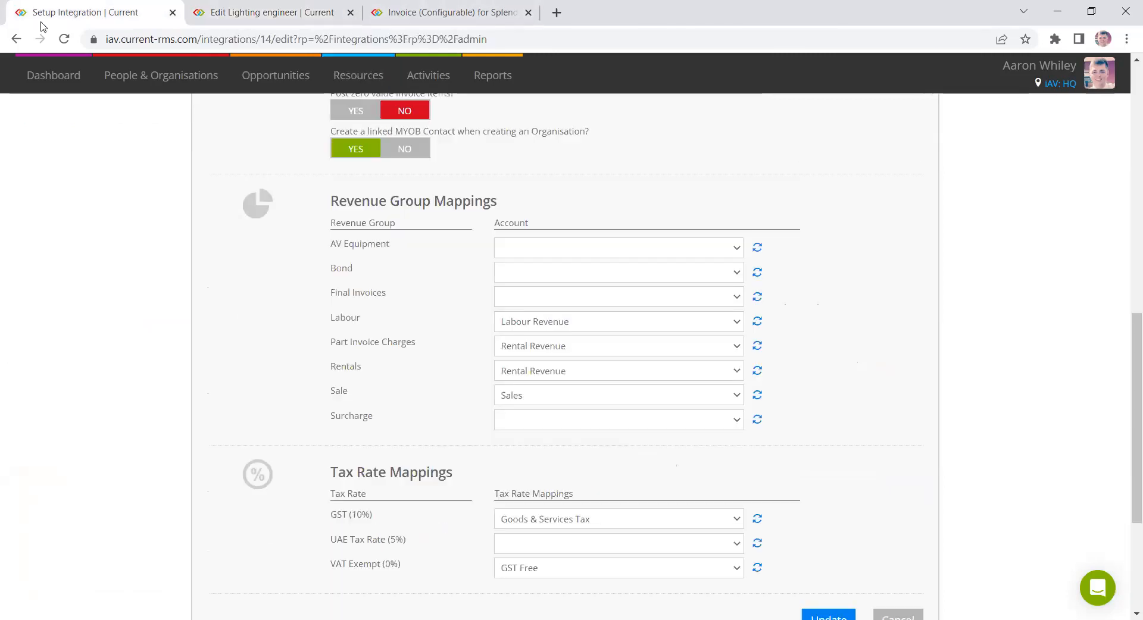
- Highlight the Labour revenue group and review the Tax Rate Mappings for GST (10%) and VAT Exempt (0%)
{"action": "left_click_drag", "start_coordinate": [374, 320], "coordinate": [330, 319]}
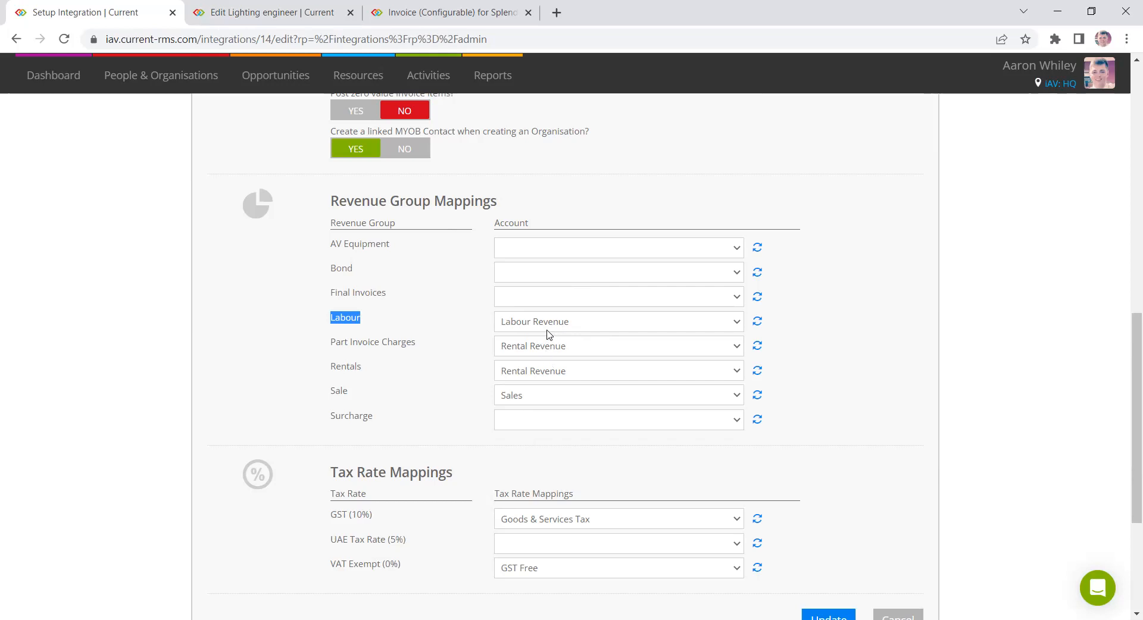
{"action": "scroll", "coordinate": [848, 410], "scroll_direction": "down", "scroll_amount": 2}
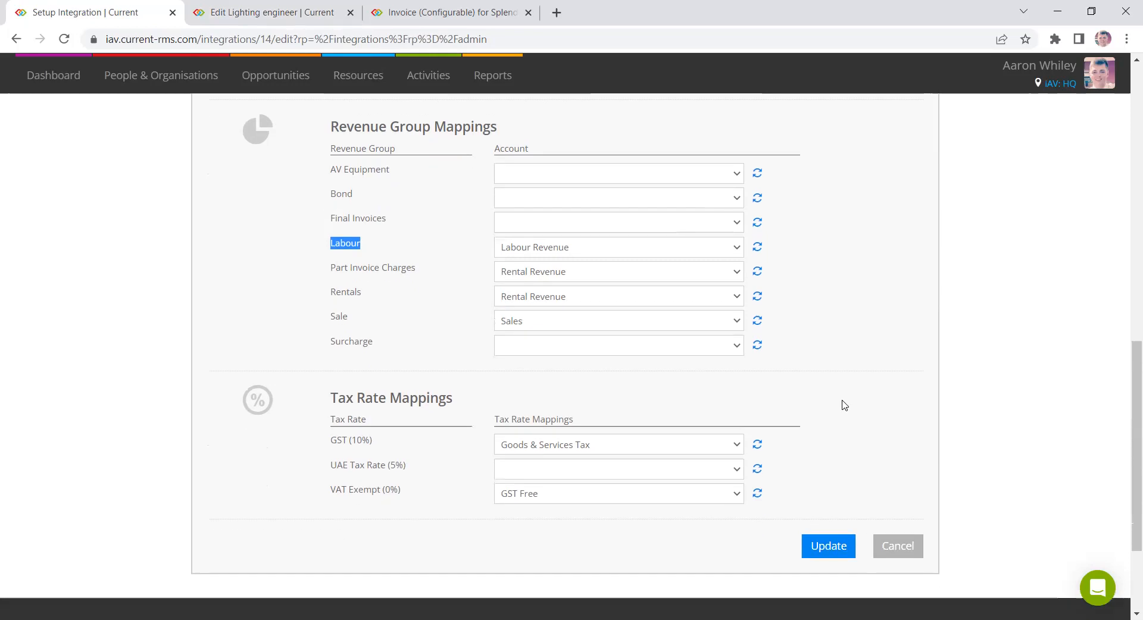
{"action": "triple_click", "coordinate": [409, 402]}
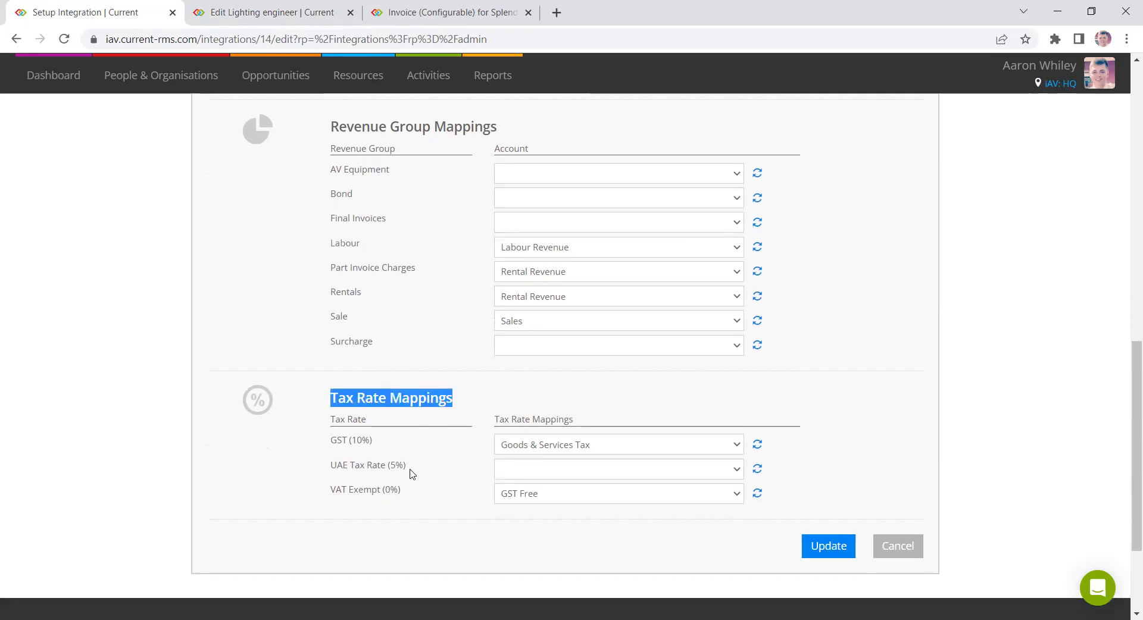
{"action": "left_click_drag", "start_coordinate": [337, 442], "coordinate": [372, 443]}
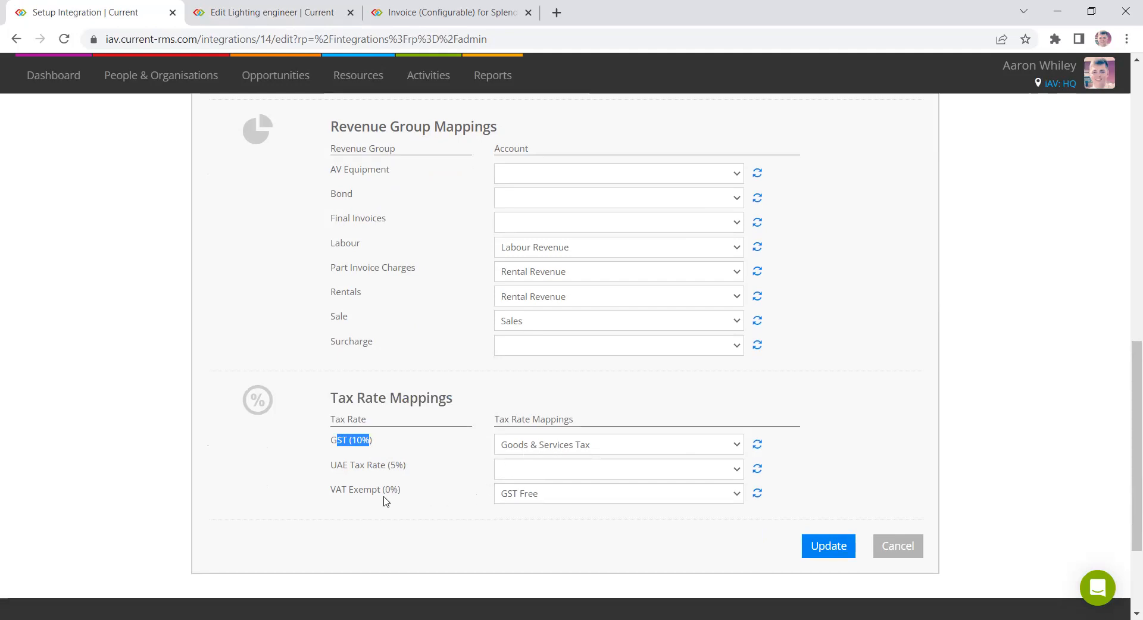
{"action": "left_click_drag", "start_coordinate": [325, 489], "coordinate": [398, 492]}
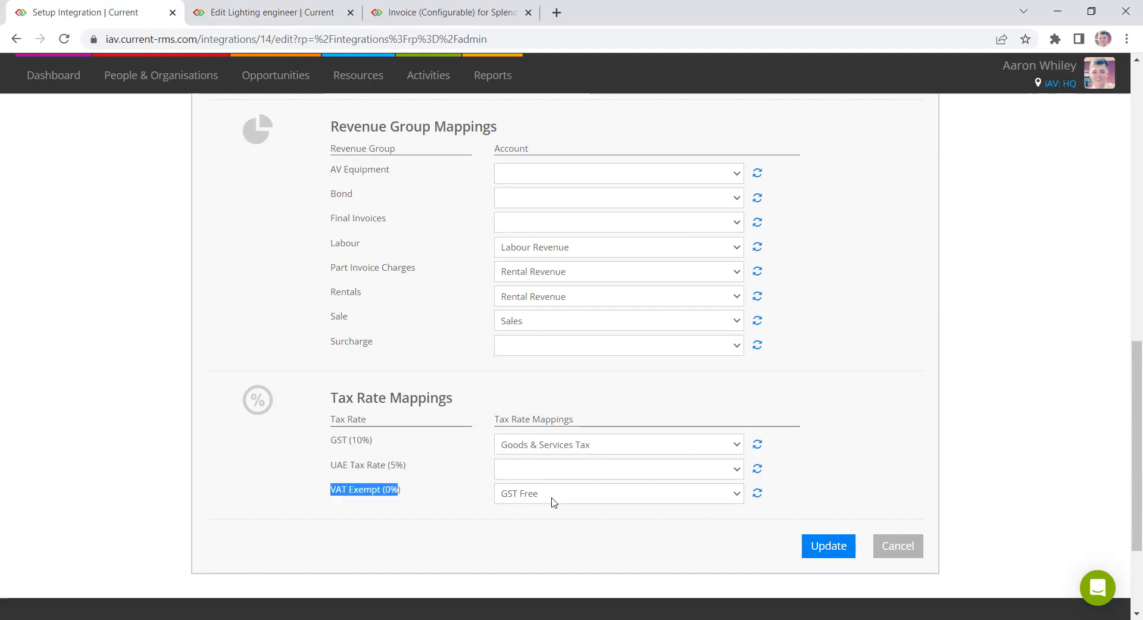
{"action": "left_click", "coordinate": [470, 409]}
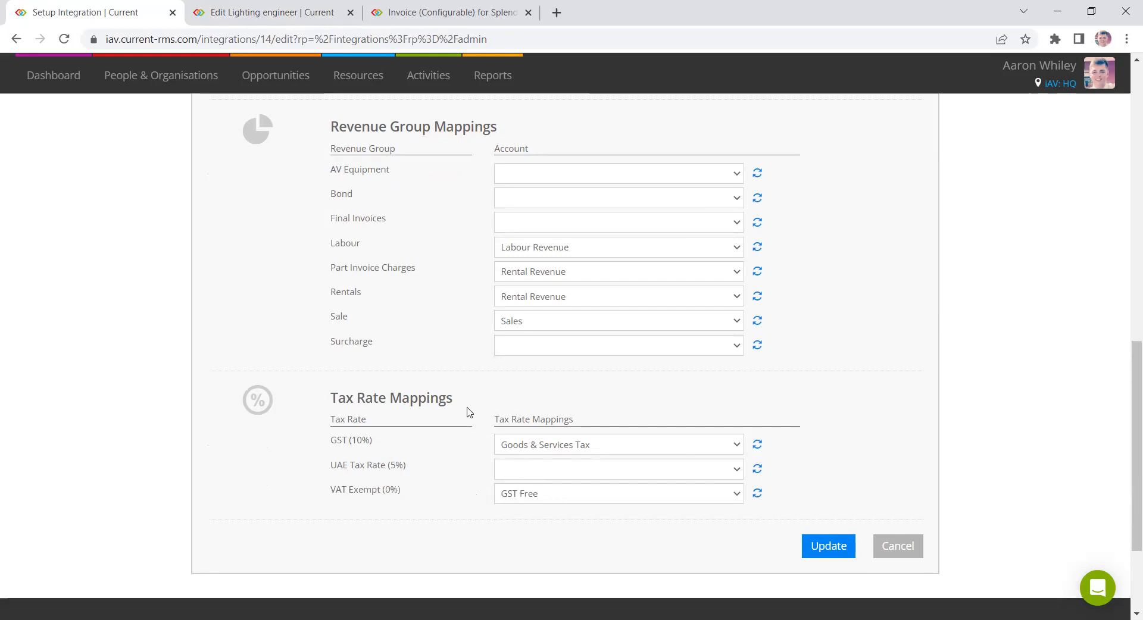
- Scroll back to the default account, tax and deposit code settings and inspect the Default Account Code
{"action": "scroll", "coordinate": [434, 472], "scroll_direction": "up", "scroll_amount": 6}
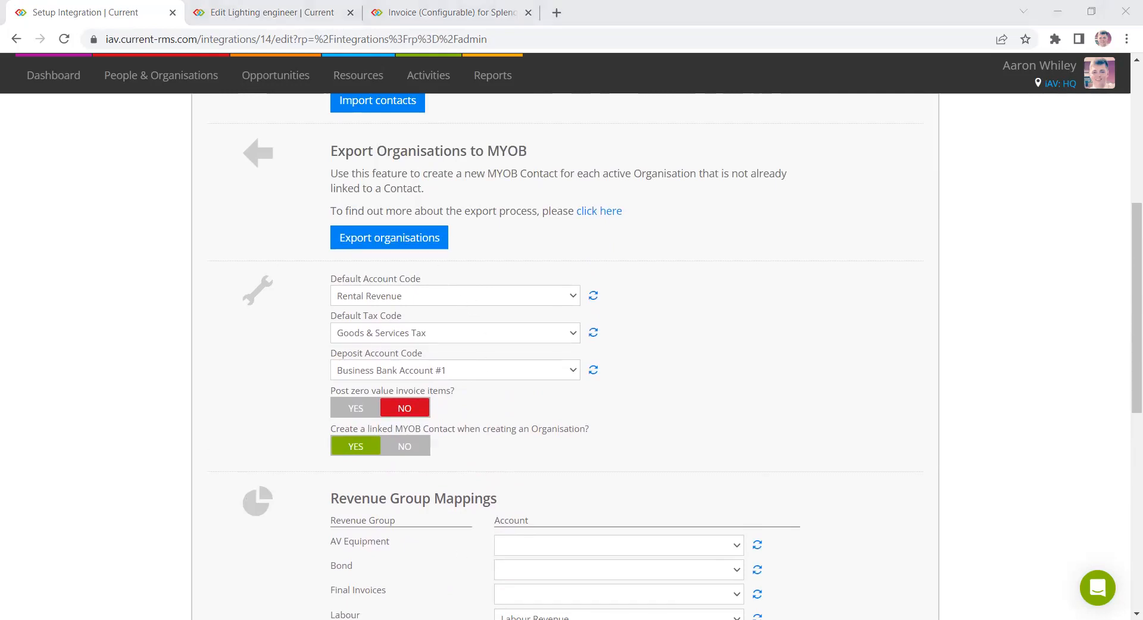
{"action": "left_click", "coordinate": [394, 296]}
{"action": "scroll", "coordinate": [1089, 345], "scroll_direction": "down", "scroll_amount": 4}
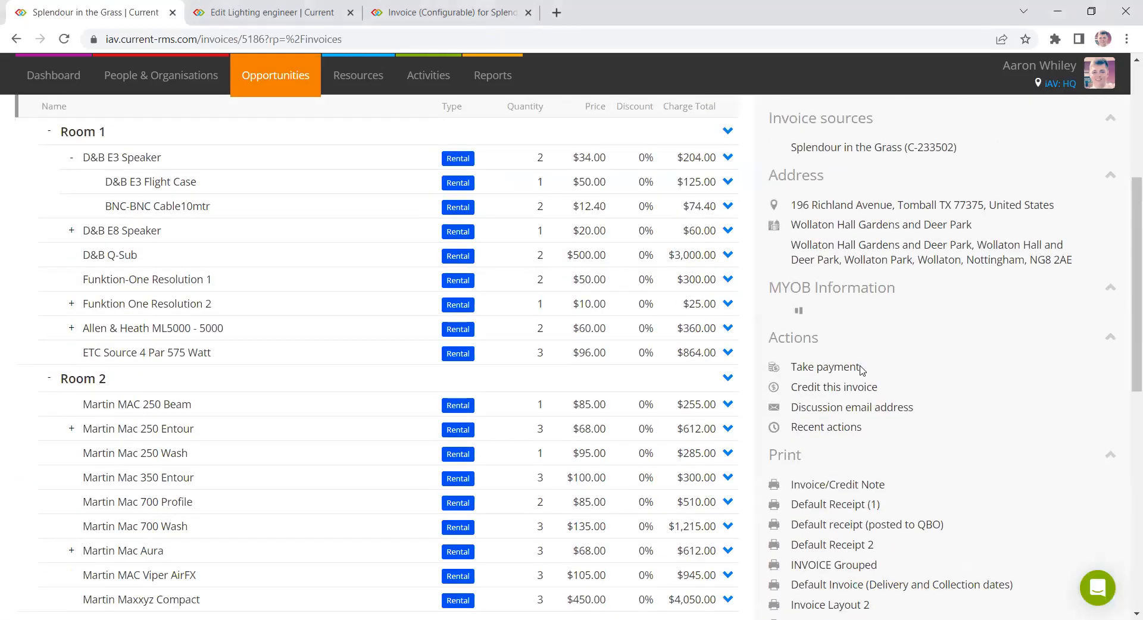
- Open Take payment for the invoice and choose BACS as the payment method, then close the dialog
{"action": "left_click", "coordinate": [858, 368]}
{"action": "left_click", "coordinate": [523, 161]}
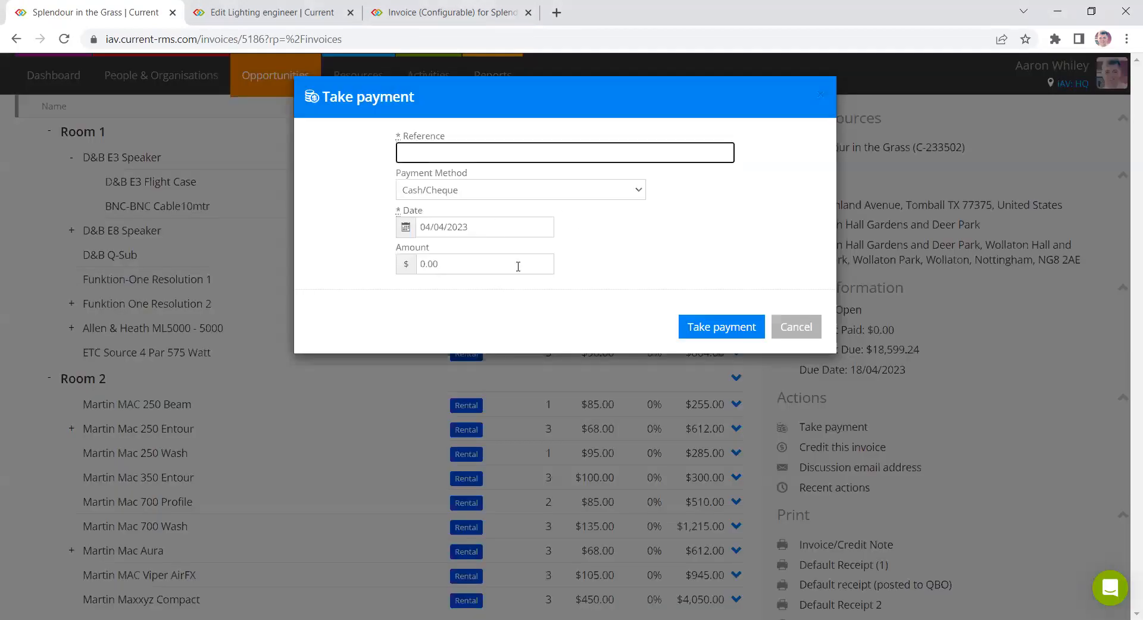
{"action": "left_click", "coordinate": [567, 191]}
{"action": "left_click", "coordinate": [544, 211]}
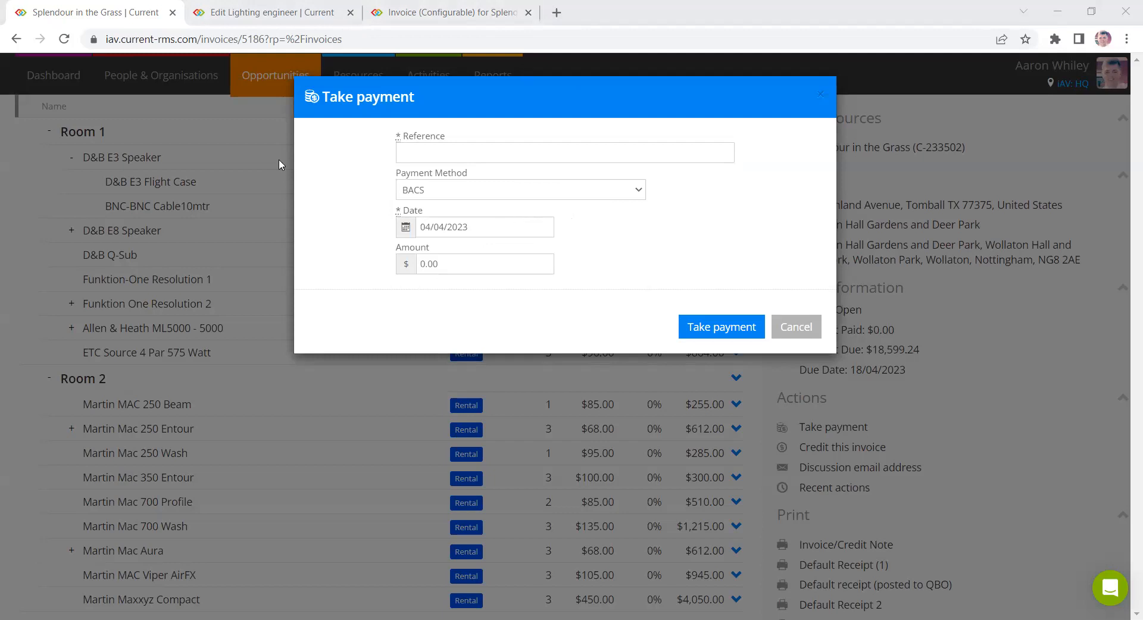
{"action": "left_click", "coordinate": [821, 94]}
- Return to the MYOB integration settings via System Setup and review the Deposit Account Code options
{"action": "mouse_move", "coordinate": [1088, 97]}
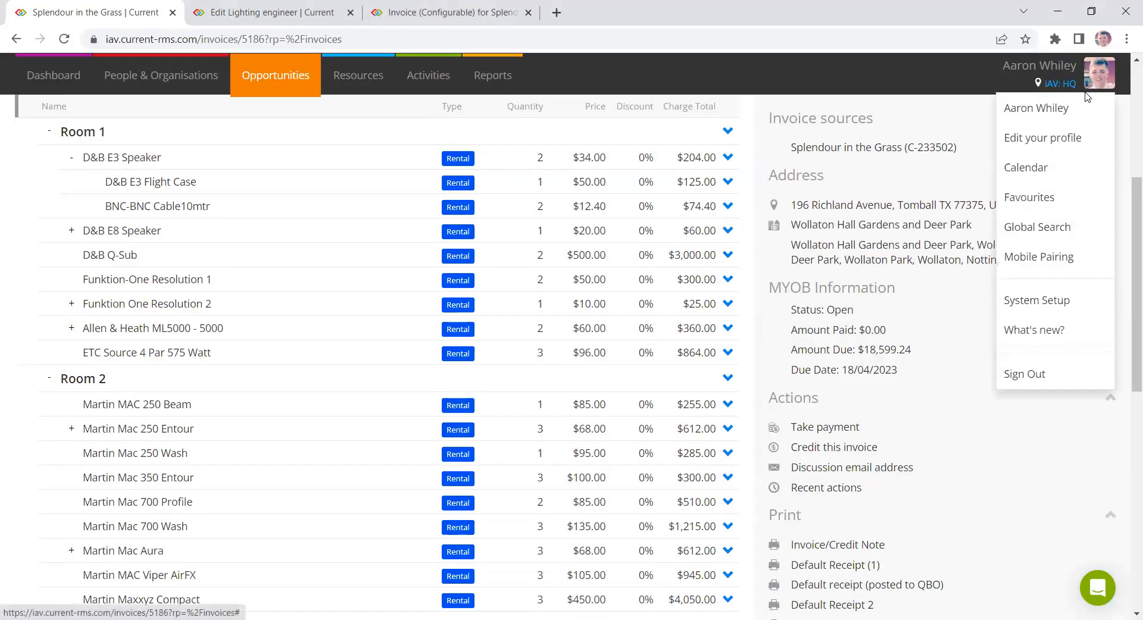
{"action": "left_click", "coordinate": [1027, 290]}
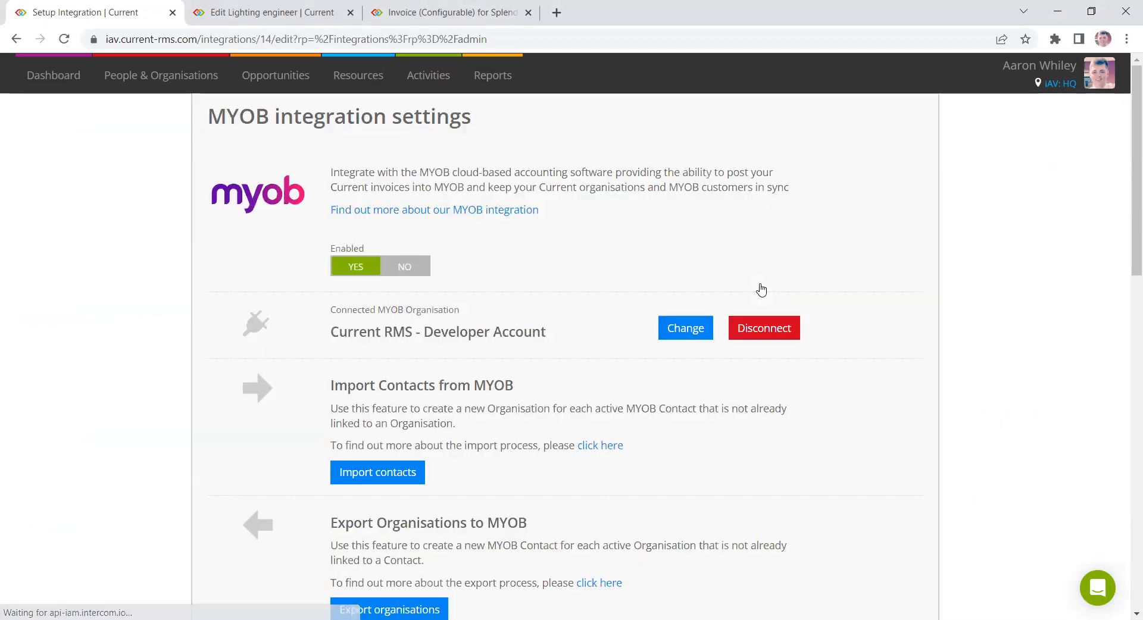
{"action": "scroll", "coordinate": [761, 290], "scroll_direction": "down", "scroll_amount": 7}
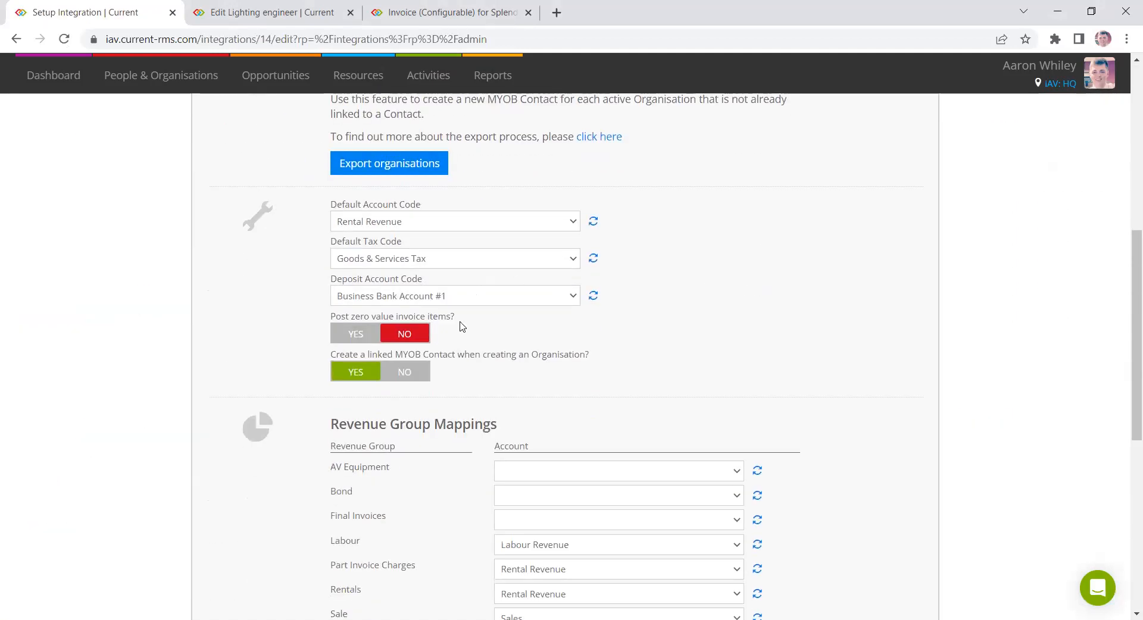
{"action": "left_click", "coordinate": [456, 296]}
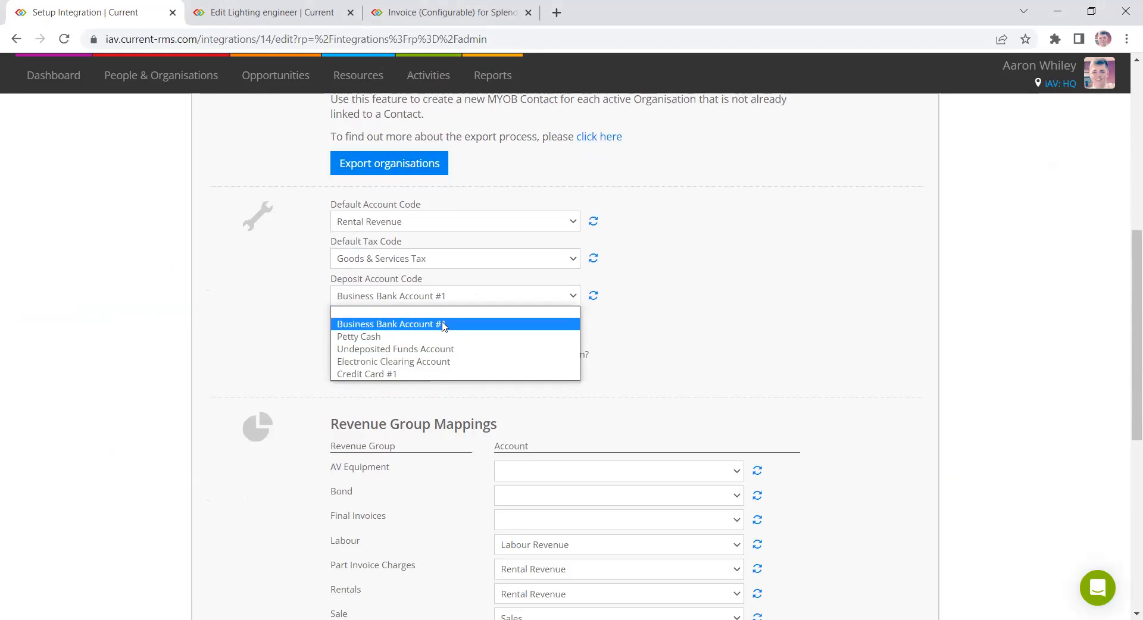
{"action": "left_click", "coordinate": [443, 324]}
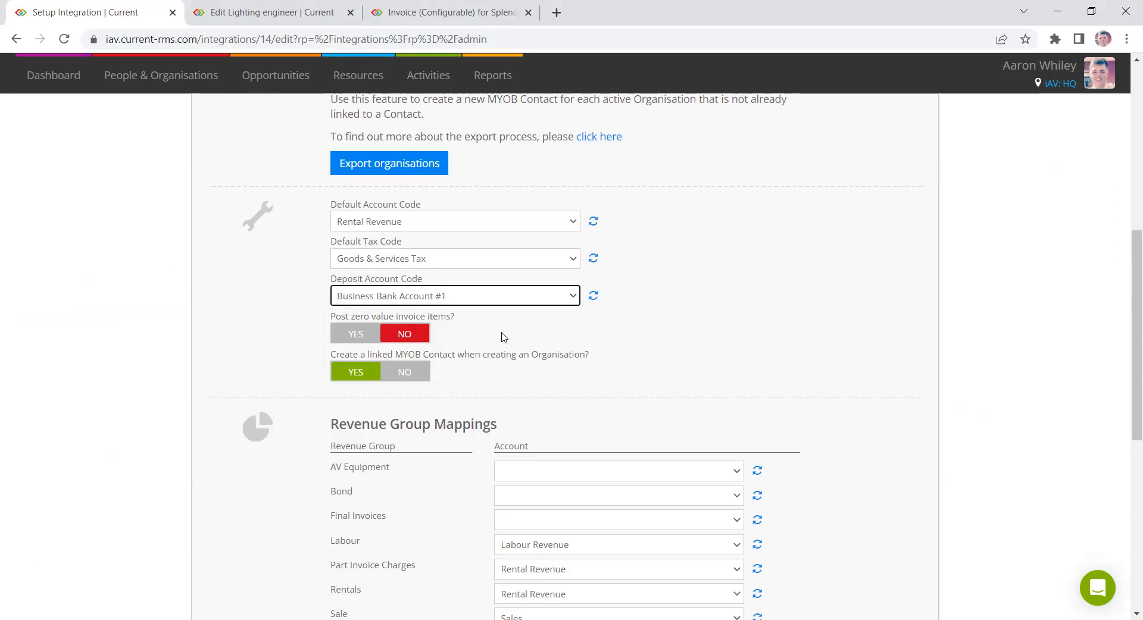
- Highlight the Post zero value invoice items and Create a linked MYOB Contact options
{"action": "left_click_drag", "start_coordinate": [323, 316], "coordinate": [462, 325]}
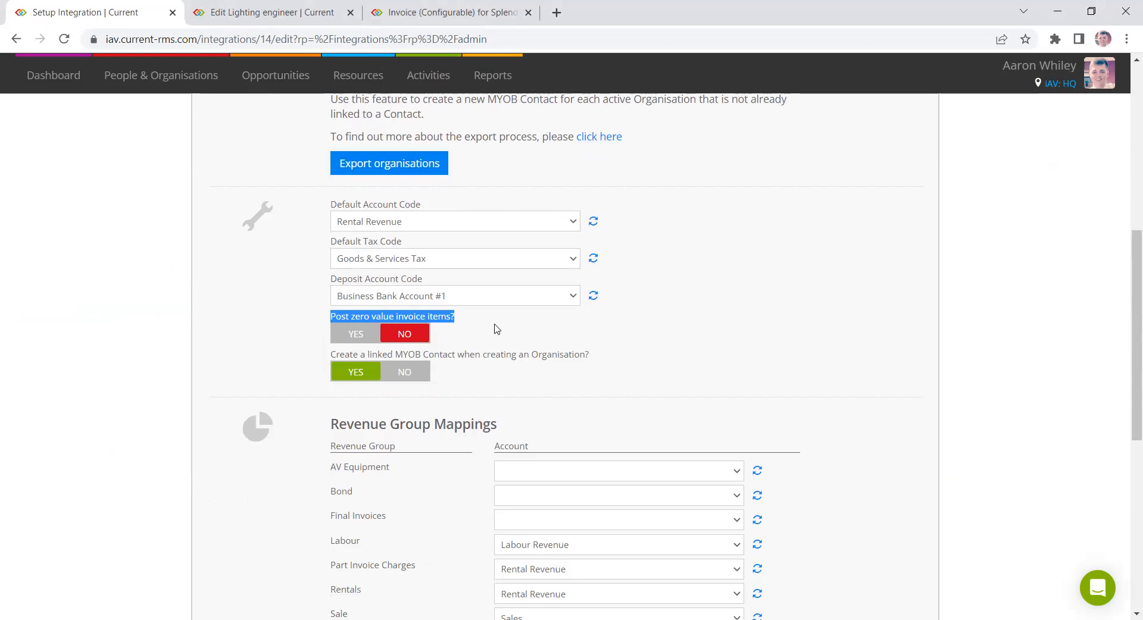
{"action": "left_click", "coordinate": [467, 338]}
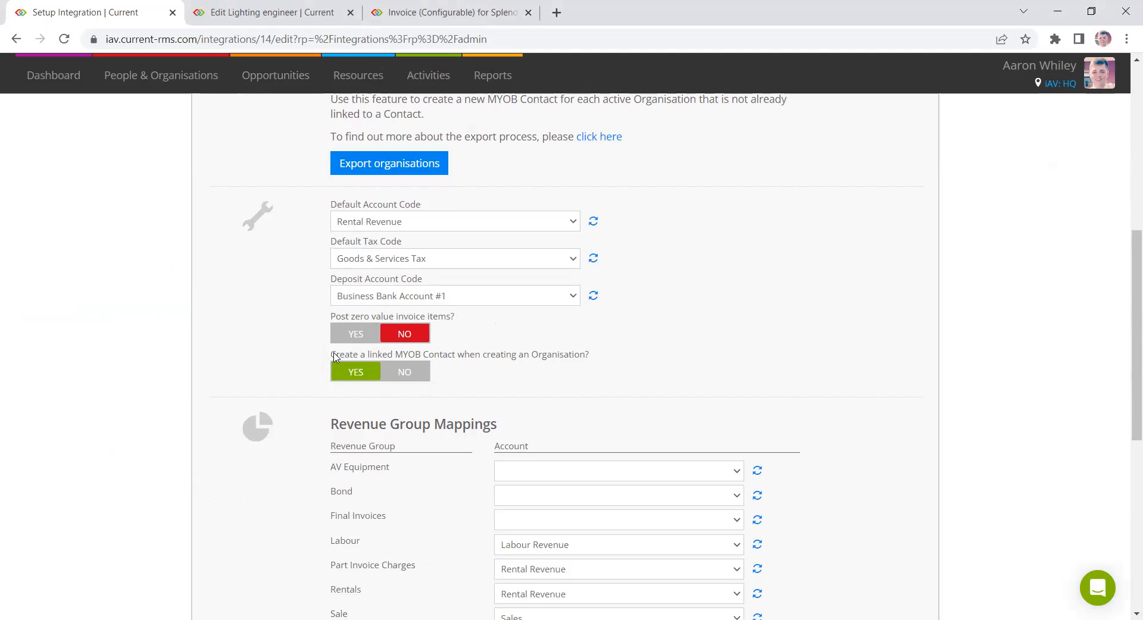
{"action": "left_click_drag", "start_coordinate": [331, 355], "coordinate": [594, 370]}
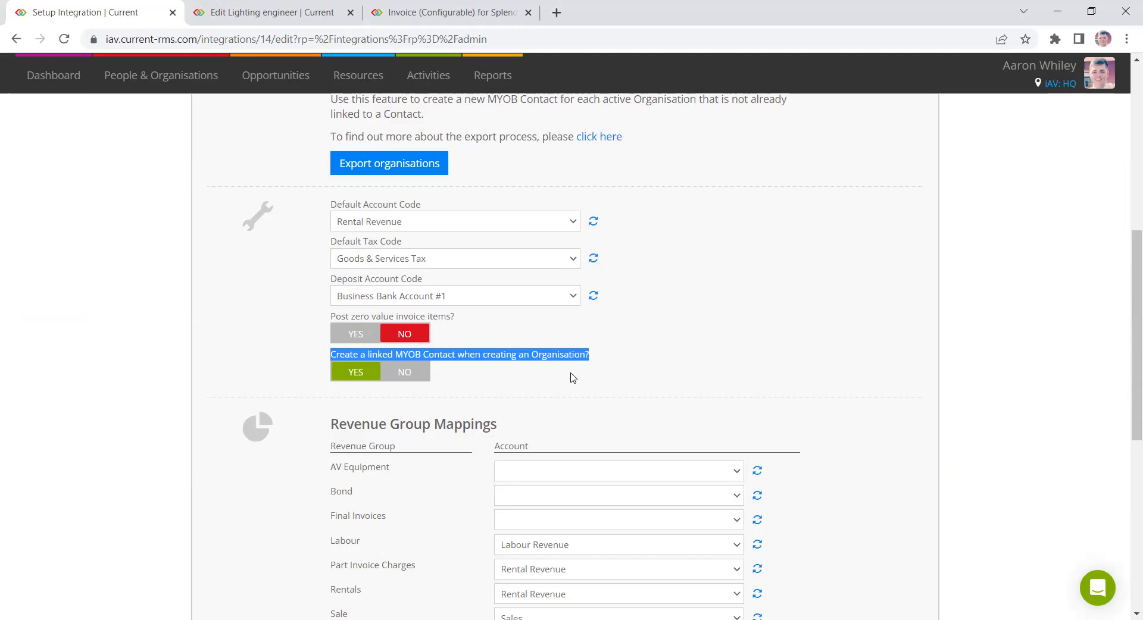
- Browse the People & Organisations list and then the Reports list
{"action": "left_click", "coordinate": [225, 83]}
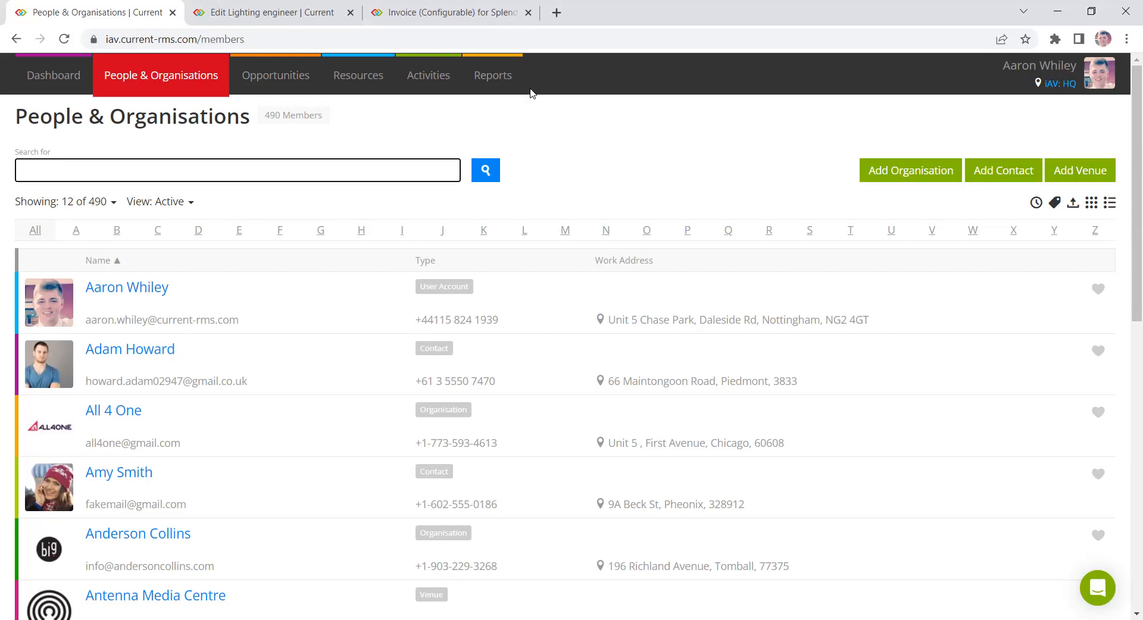
{"action": "left_click", "coordinate": [508, 88]}
{"action": "scroll", "coordinate": [570, 257], "scroll_direction": "down", "scroll_amount": 2}
{"action": "scroll", "coordinate": [570, 258], "scroll_direction": "up", "scroll_amount": 2}
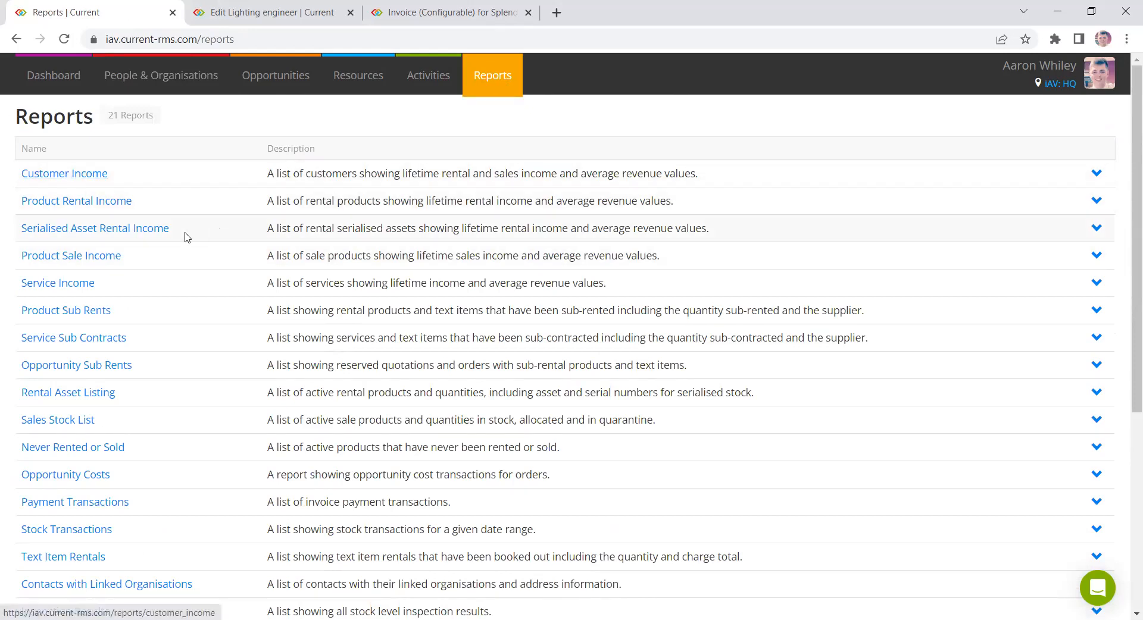
- Open the Product Rental Income report and its date range picker, then go back to Reports
{"action": "left_click", "coordinate": [77, 202]}
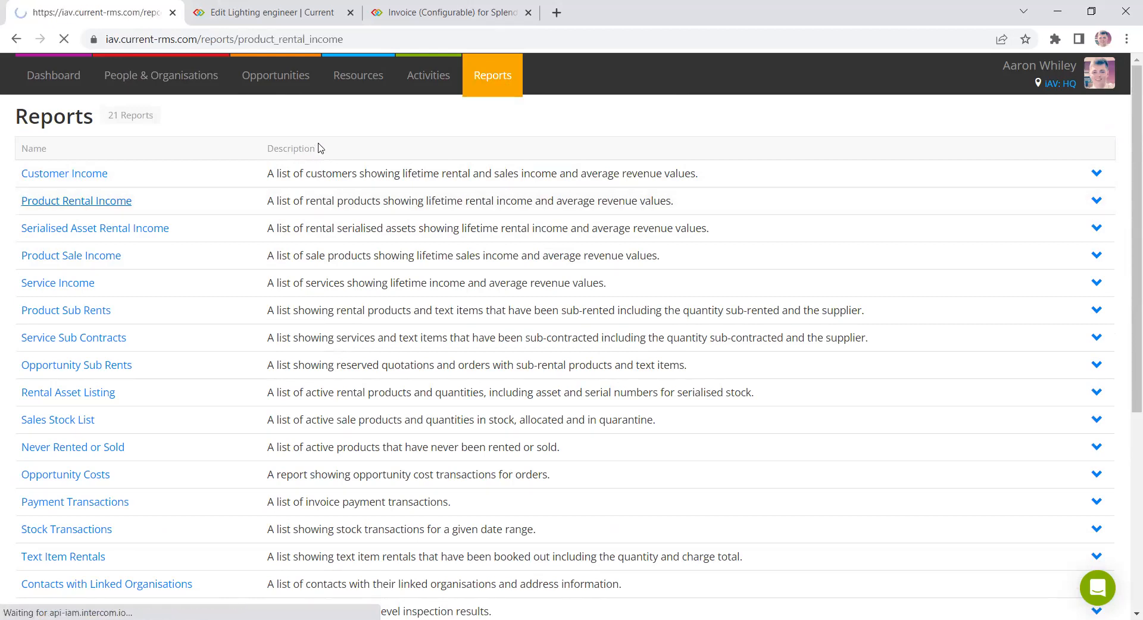
{"action": "left_click", "coordinate": [384, 182]}
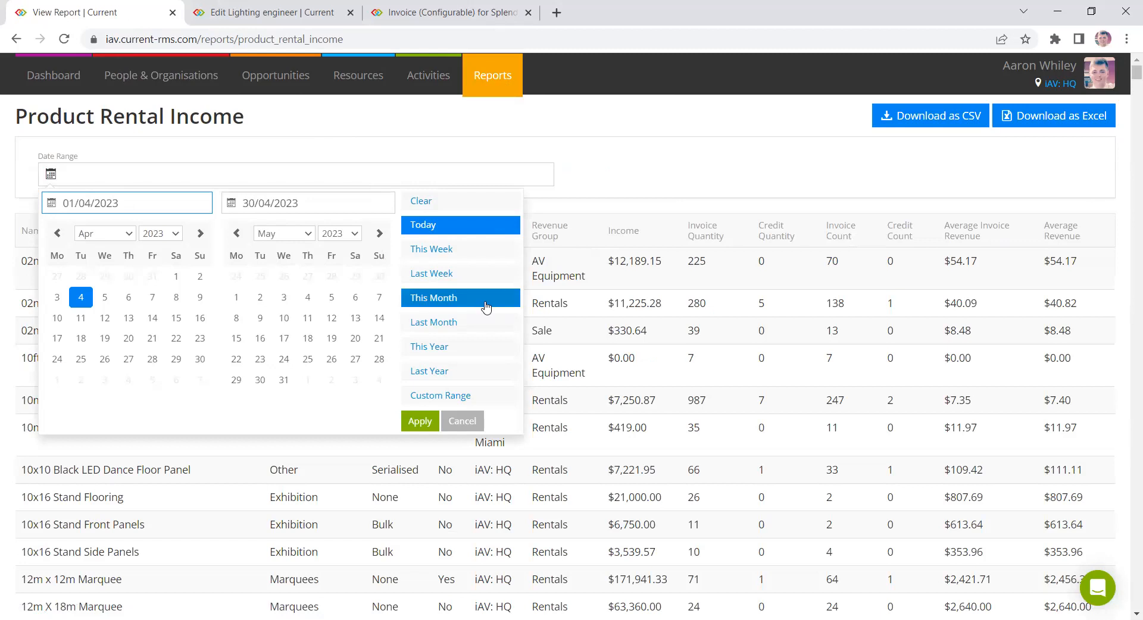
{"action": "left_click", "coordinate": [490, 80]}
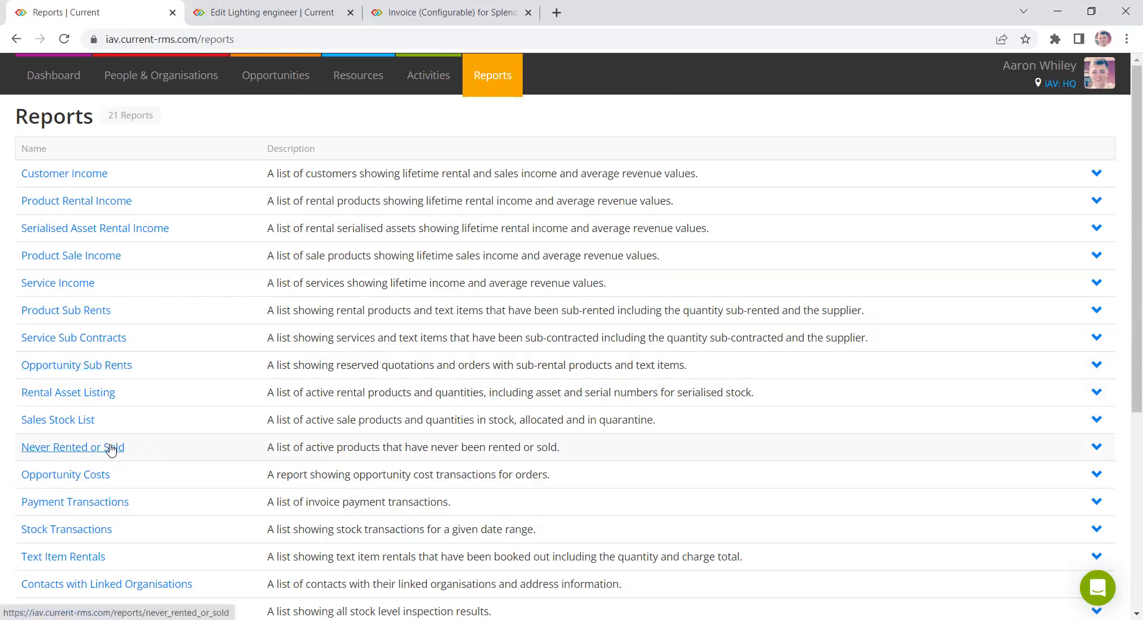
- Scroll through the full list of reports and return to the Dashboard
{"action": "scroll", "coordinate": [179, 441], "scroll_direction": "down", "scroll_amount": 1}
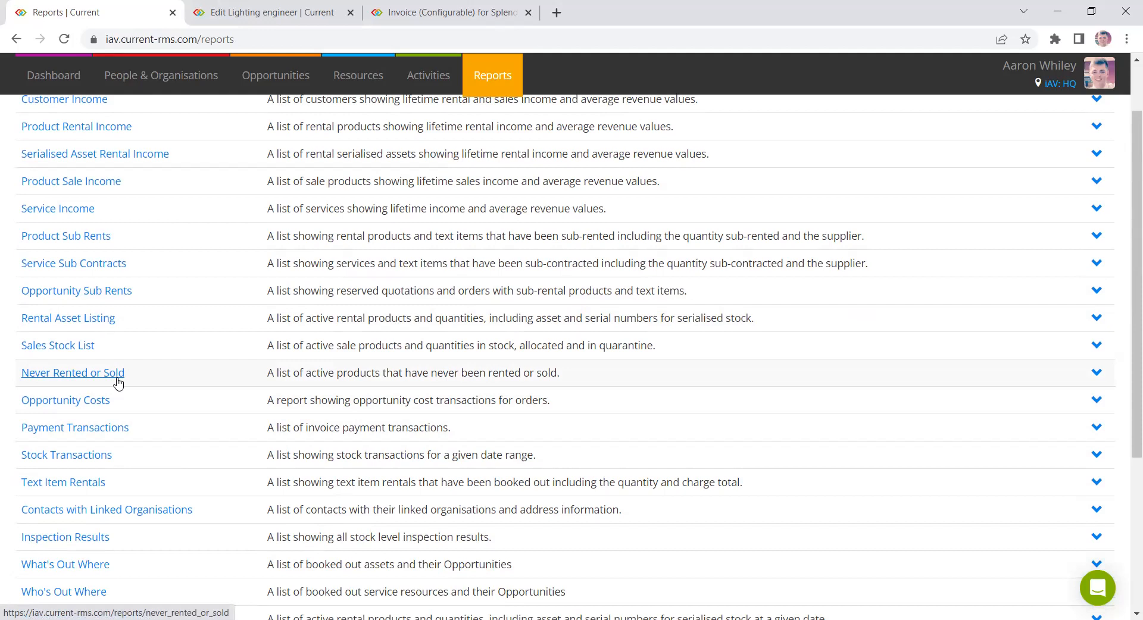
{"action": "scroll", "coordinate": [241, 374], "scroll_direction": "down", "scroll_amount": 3}
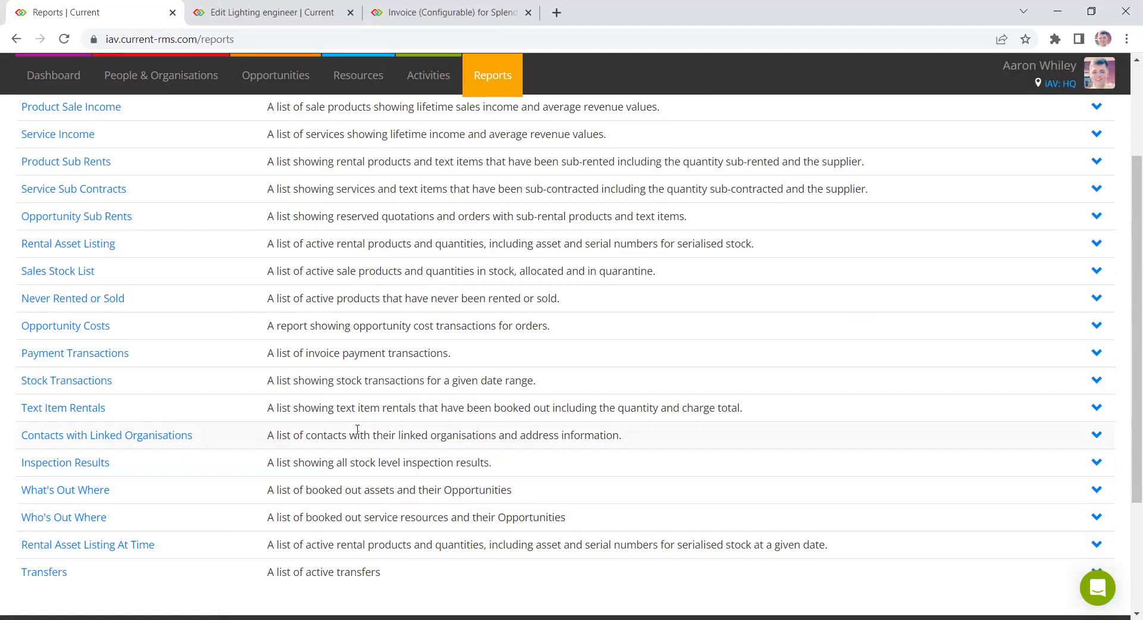
{"action": "scroll", "coordinate": [304, 372], "scroll_direction": "up", "scroll_amount": 3}
{"action": "left_click", "coordinate": [68, 92]}
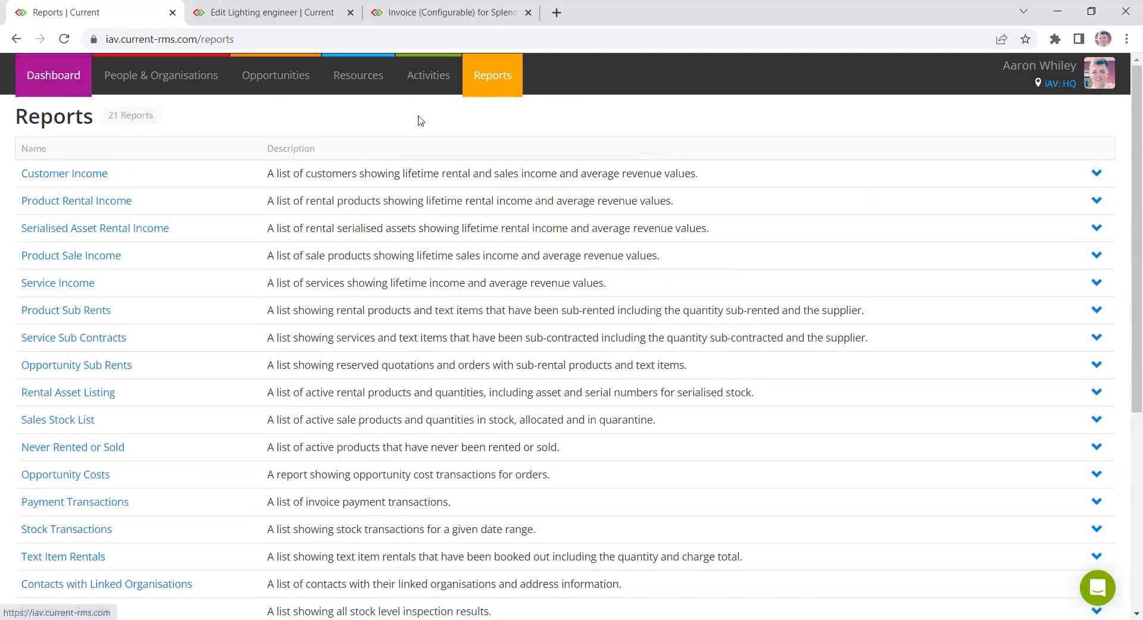
- Navigate to the current-rms.com website
{"action": "left_click", "coordinate": [386, 39]}
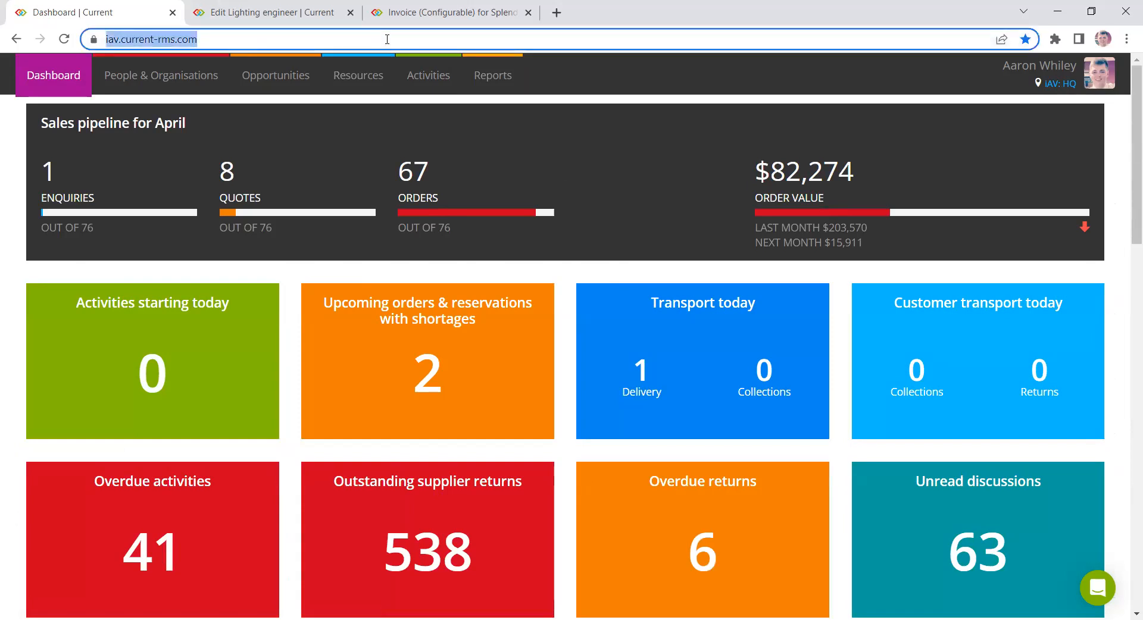
{"action": "type", "text": "current-rms.com"}
{"action": "key", "text": "Return"}
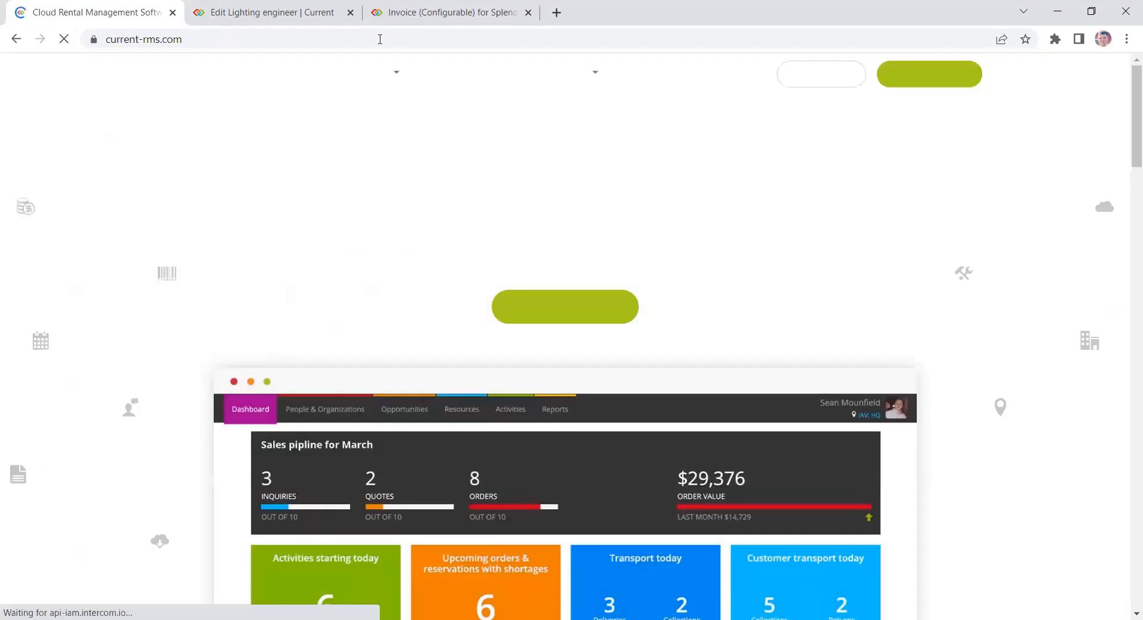